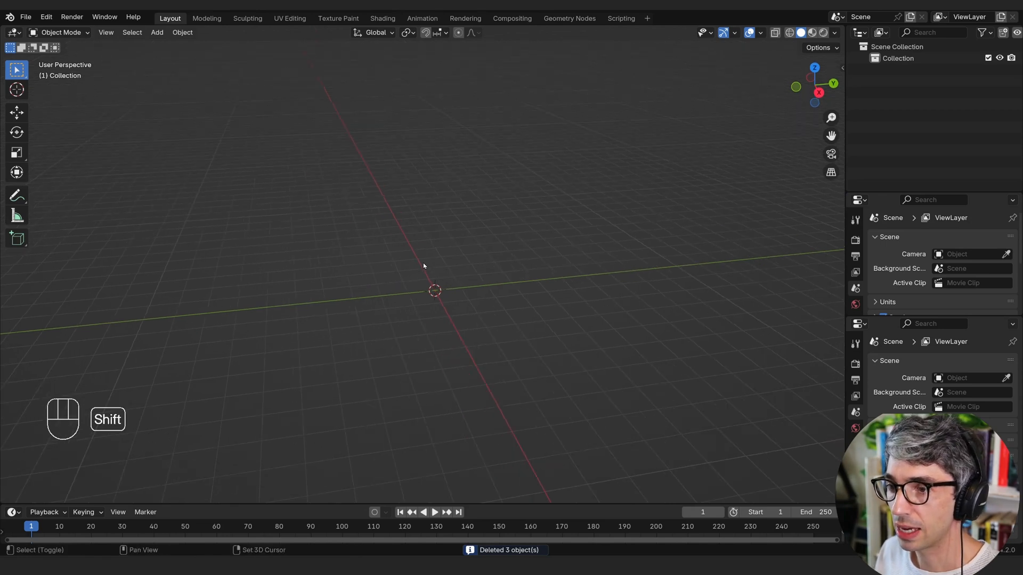
Add a plane at the world origin and scale it up to several times its size.
key("shift+a")
mouse_move(418, 278)
left_click(463, 278)
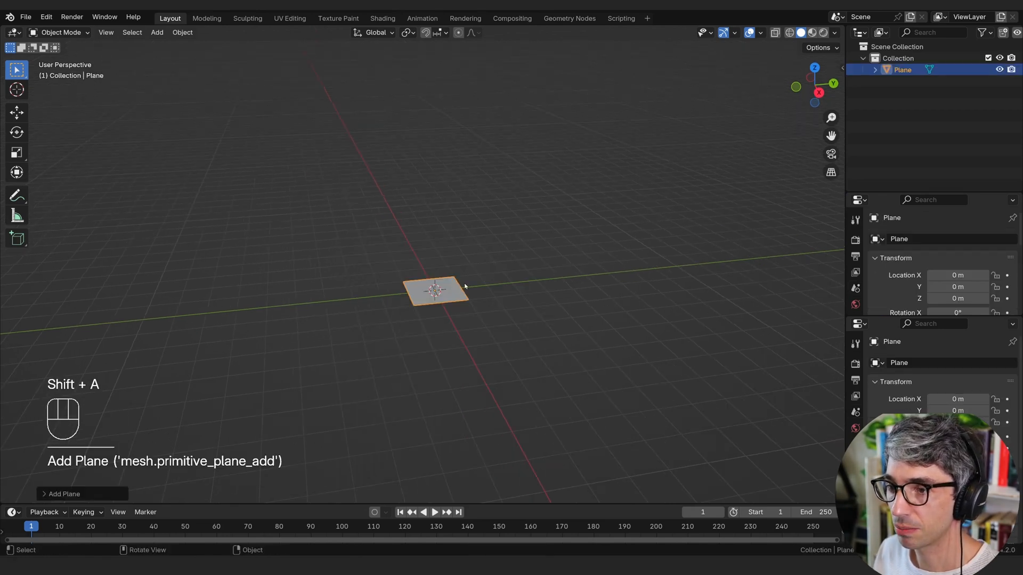
key("s")
left_click(488, 235)
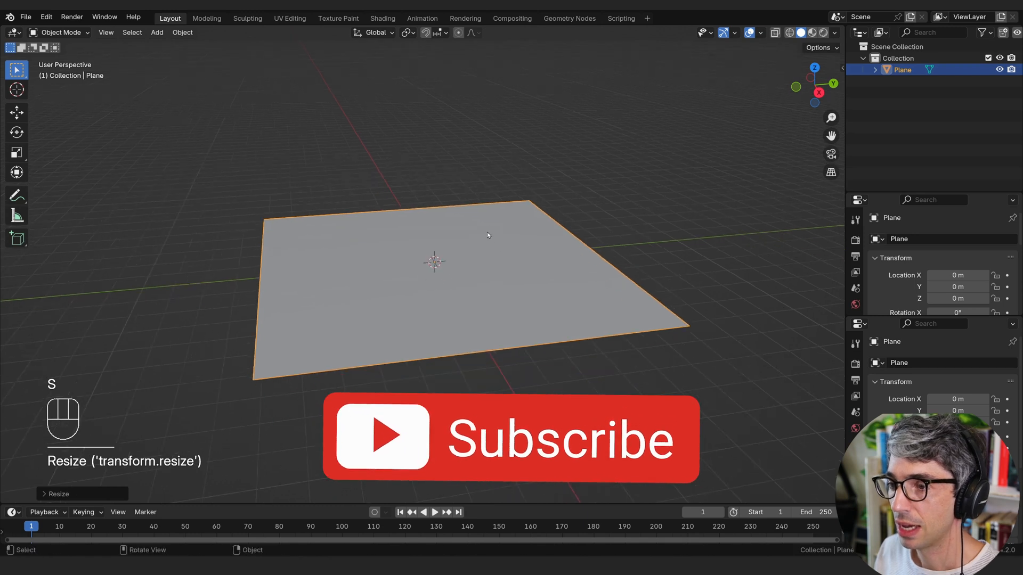
Enlarge the plane a little more and apply its scale.
key("s")
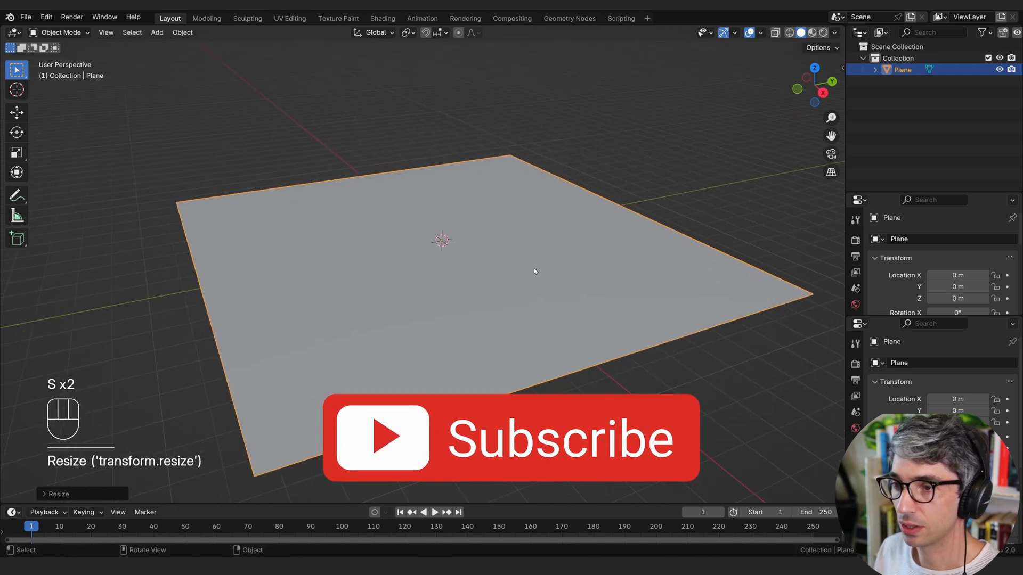
middle_click_drag(520, 269, 491, 289)
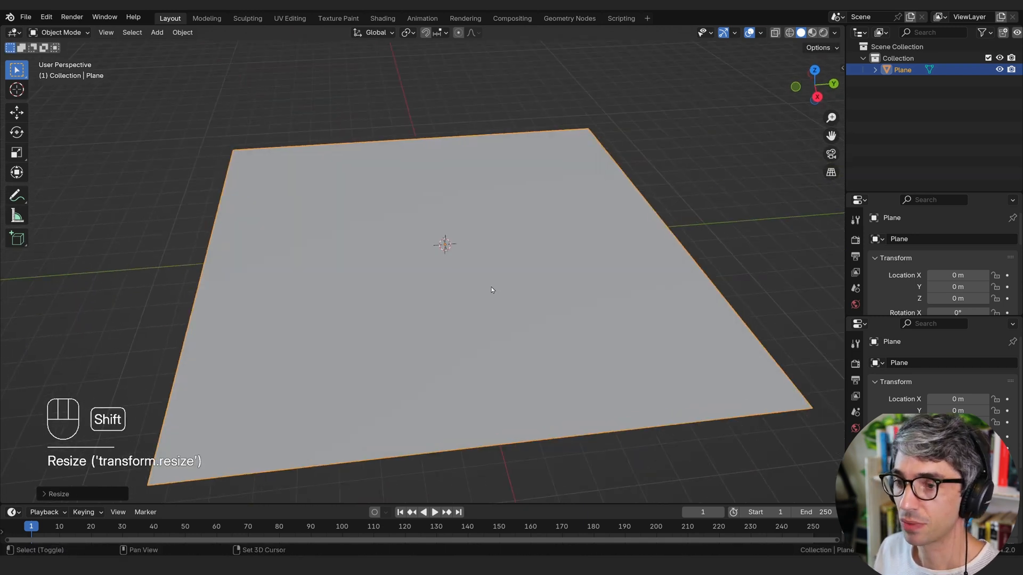
key("F3")
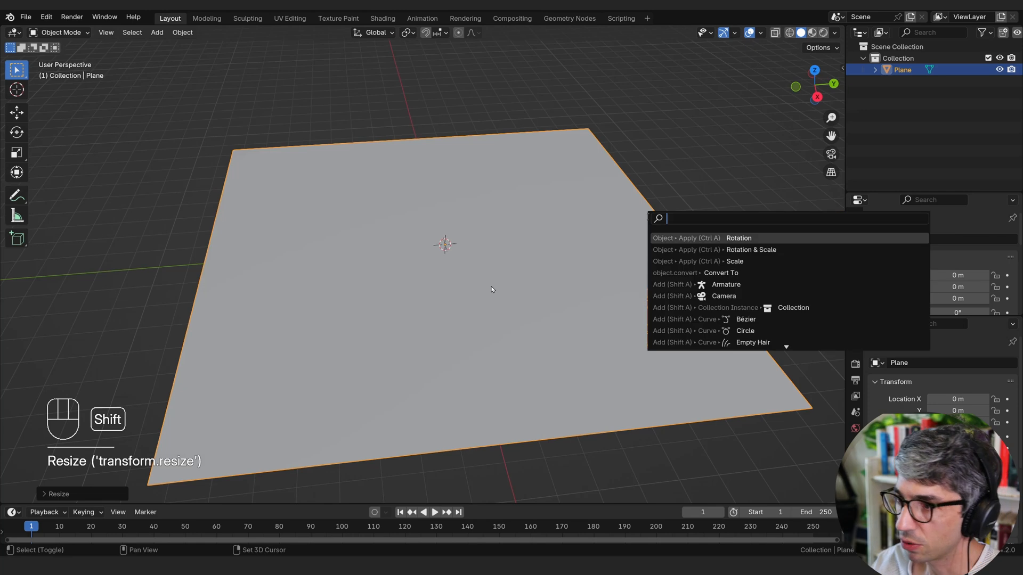
type("apply s")
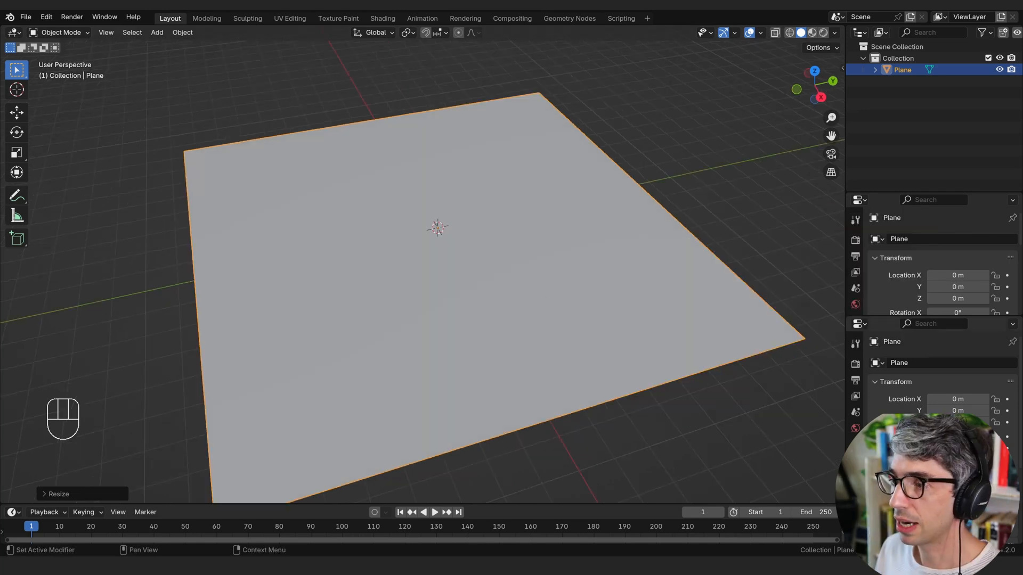
Subdivide the plane's mesh with 10 cuts.
key("Tab")
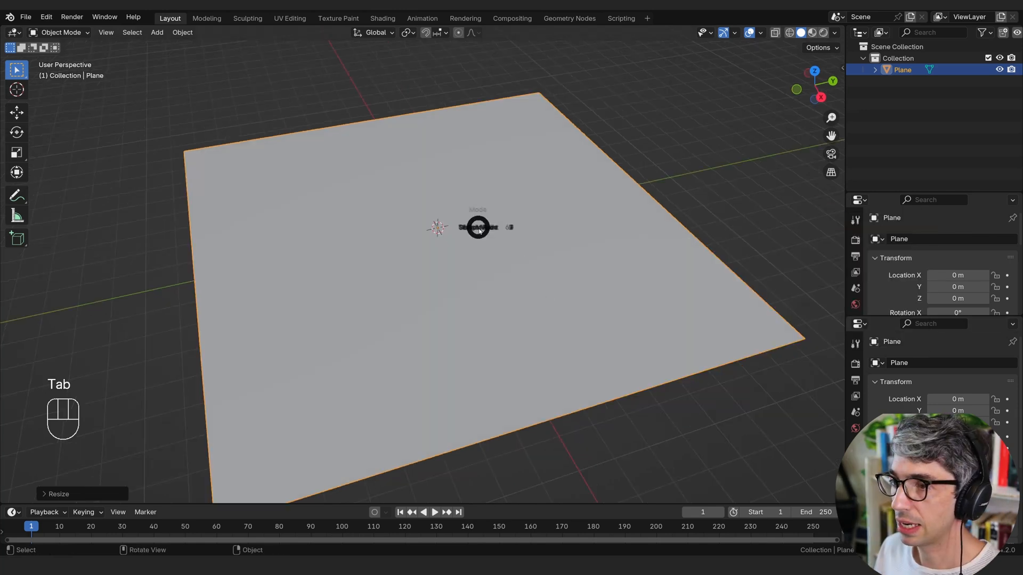
key("F3")
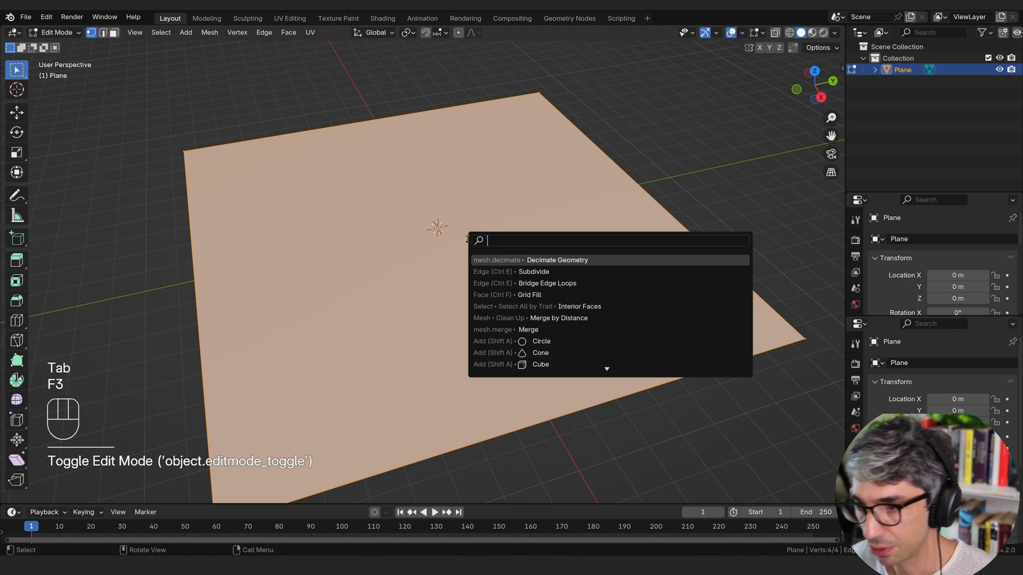
type("sub")
key("Return")
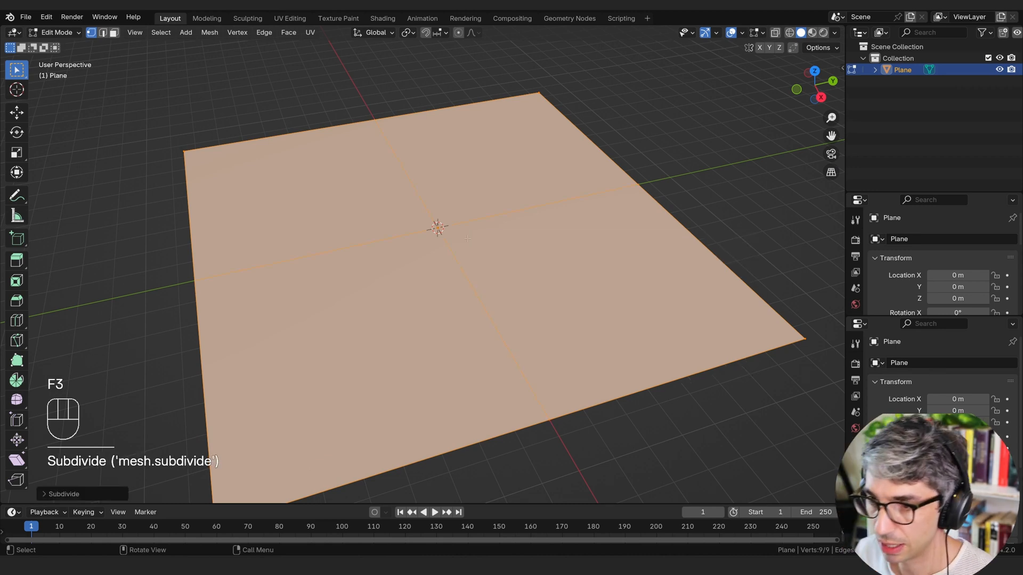
left_click(46, 494)
left_click_drag(150, 414, 224, 414)
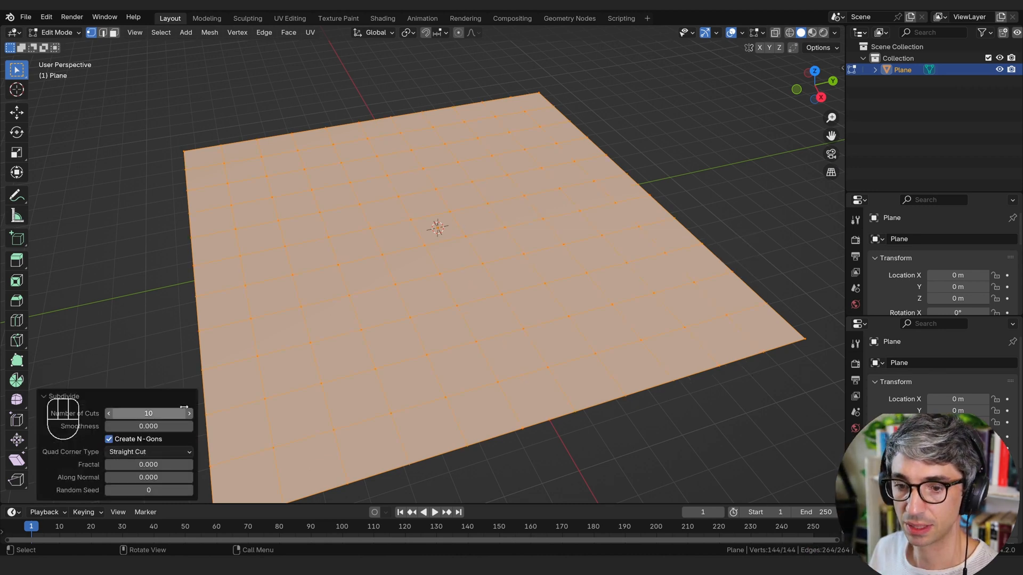
left_click_drag(633, 447, 655, 425)
middle_click_drag(654, 421, 643, 406)
key("Tab")
middle_click_drag(478, 382, 483, 357)
Enable proportional editing and raise a vertex near the plane's centre about 2 m along Z with a 5.56 m smooth influence radius.
key("Tab")
left_click(501, 273)
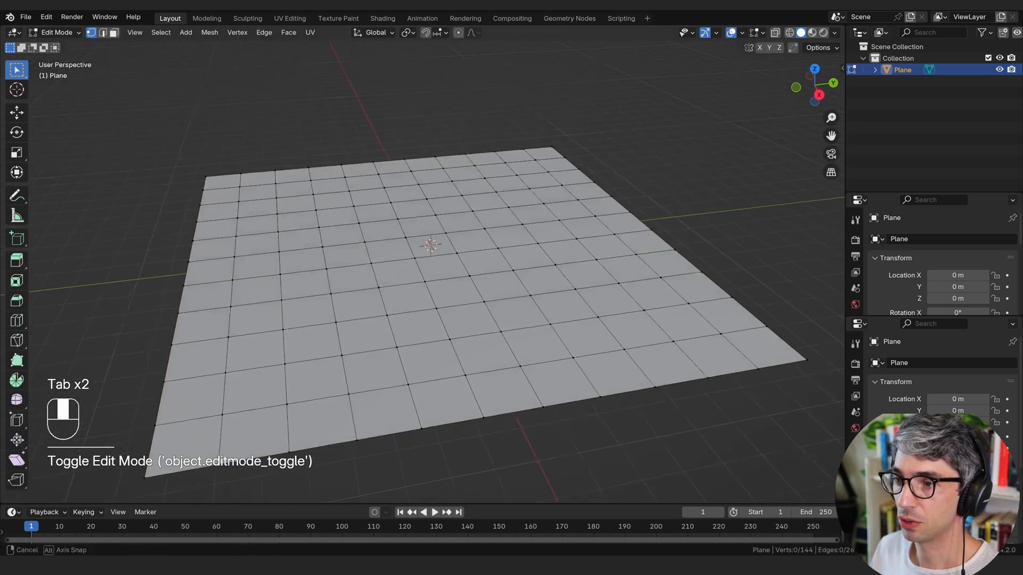
left_click(458, 33)
left_click(478, 235)
middle_click_drag(479, 235, 479, 216)
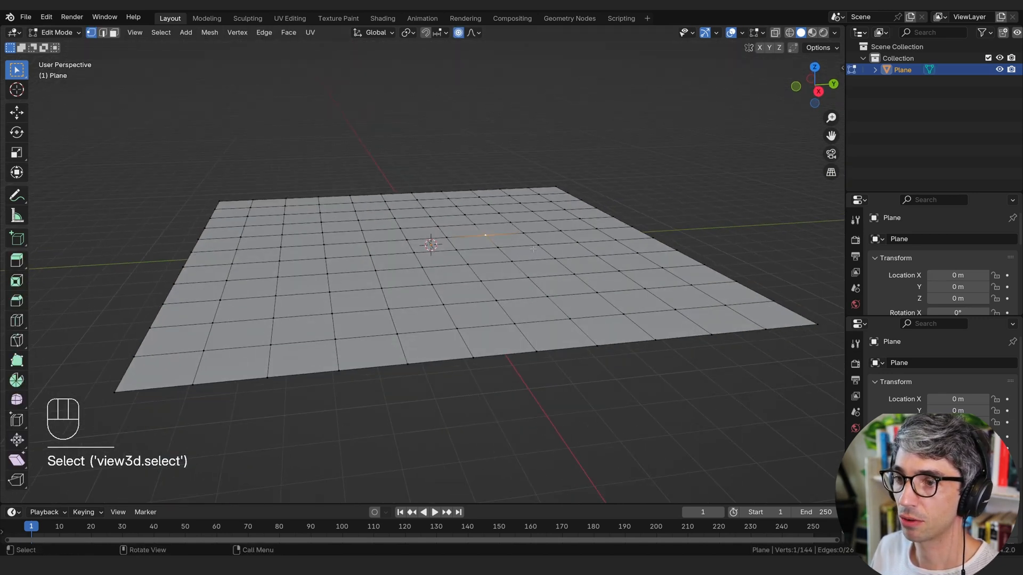
key("g")
key("z")
scroll(528, 221, "down", 8)
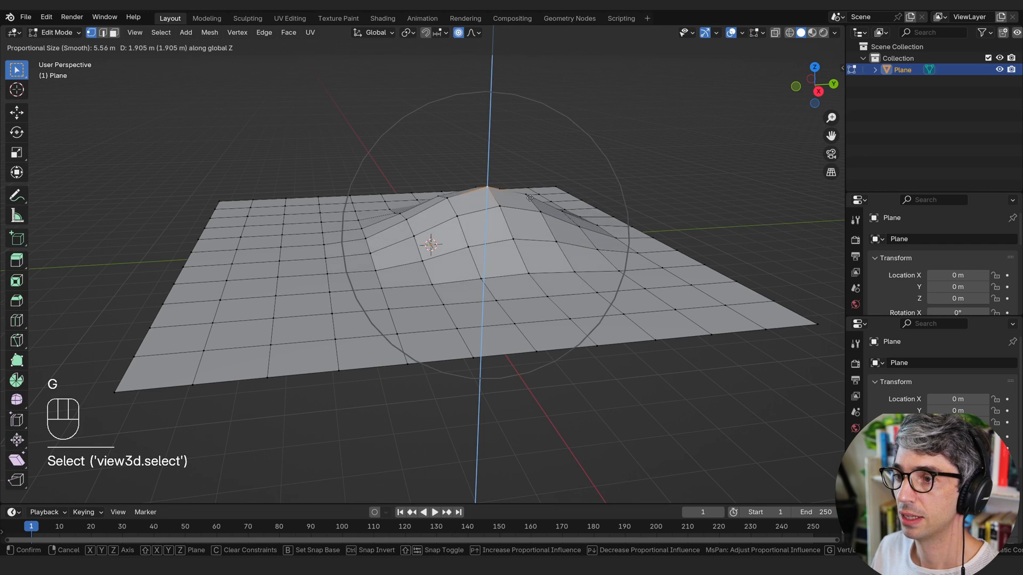
left_click(442, 217)
Raise two more vertices, one towards the left side and one on the rear edge, along Z to form further hills.
left_click(244, 233)
key("g")
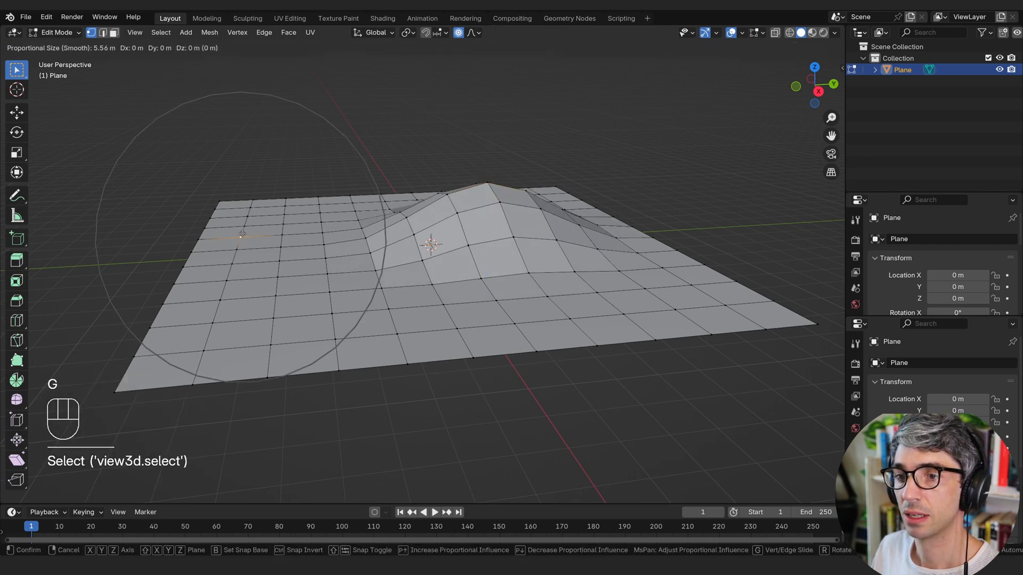
left_click(244, 216)
left_click(295, 202)
key("g")
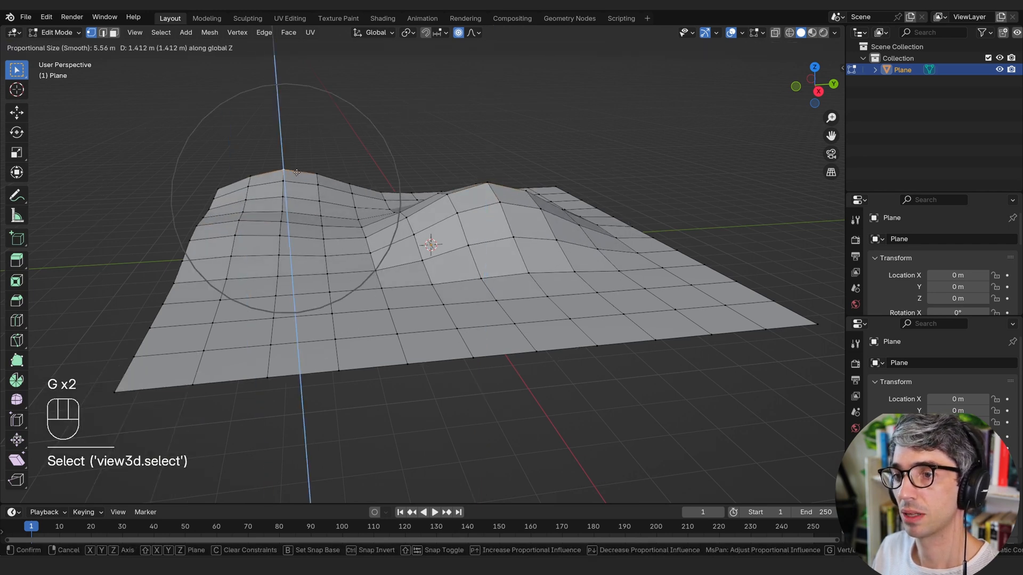
left_click(270, 178)
Return to Object Mode and shade the terrain smooth.
key("Tab")
right_click(469, 266)
left_click(473, 275)
scroll(473, 275, "up", 4)
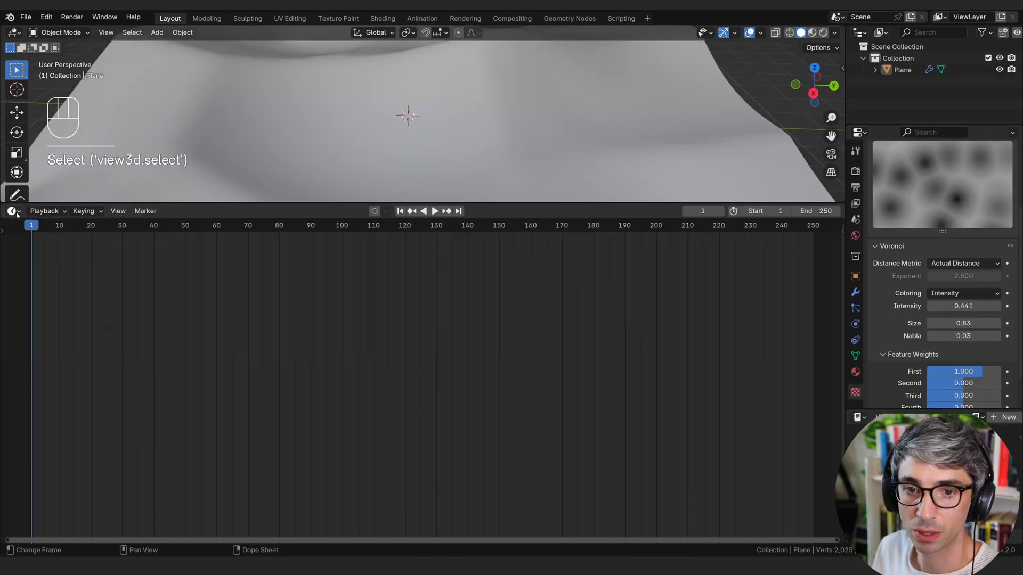
Change the timeline area to the Shader Editor and create a new material for the terrain.
left_click(13, 211)
left_click(29, 319)
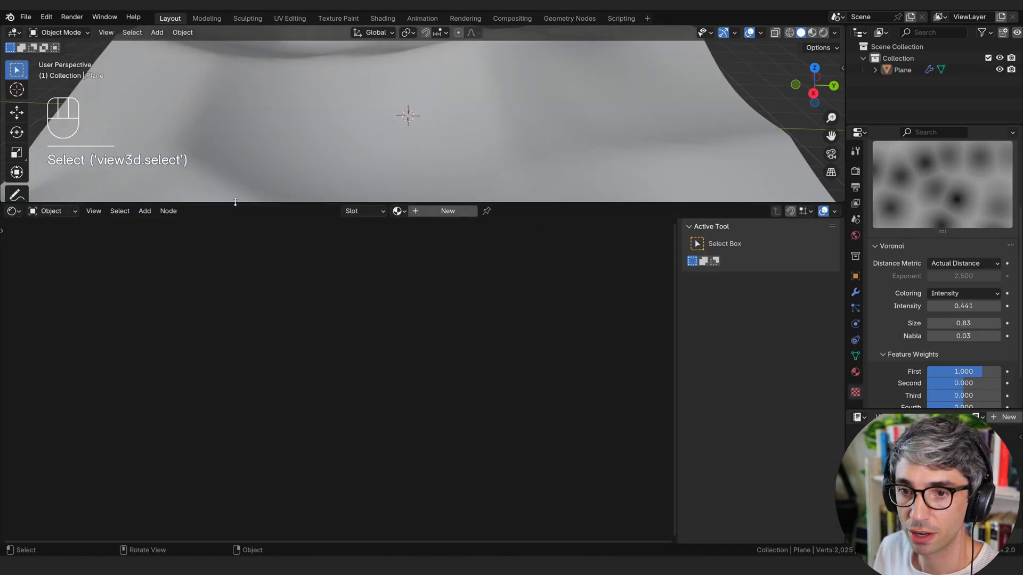
scroll(522, 143, "down", 4)
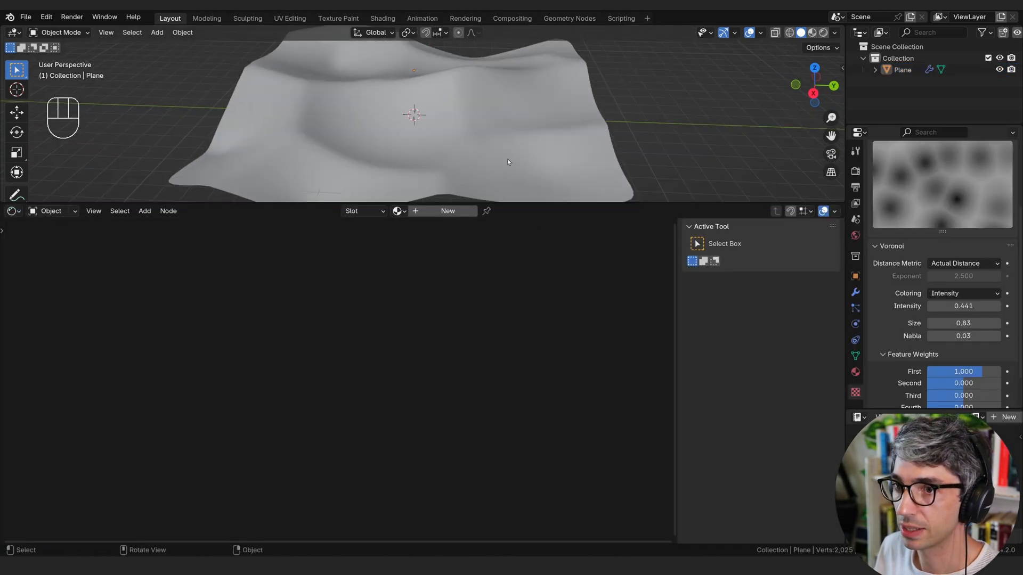
left_click(447, 211)
scroll(494, 143, "up", 5)
scroll(463, 136, "down", 2)
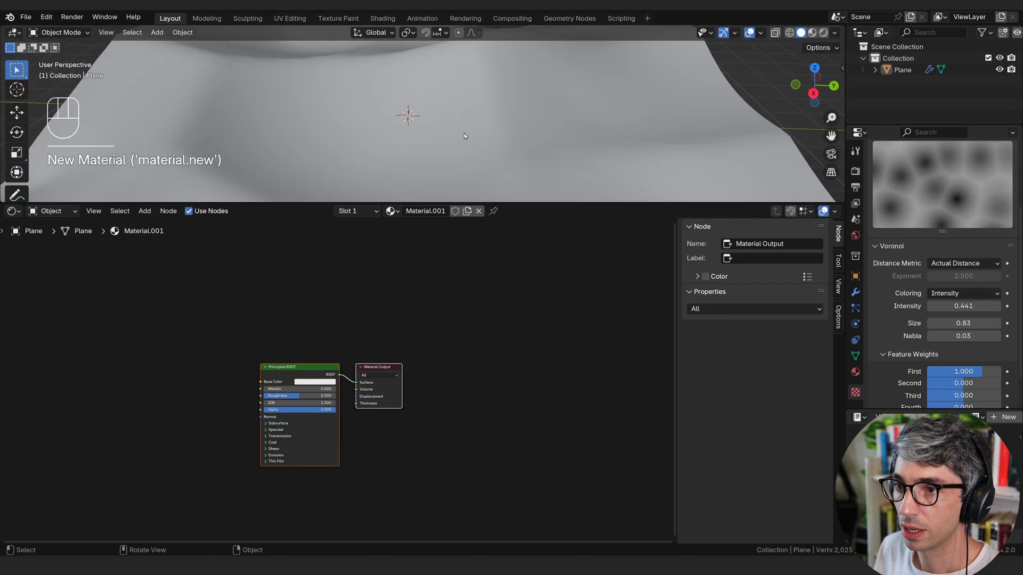
scroll(463, 135, "up", 2)
mouse_move(465, 134)
middle_mouse_down("shift")
mouse_move(470, 169)
mouse_move(477, 144)
middle_mouse_up("shift")
left_click(594, 273)
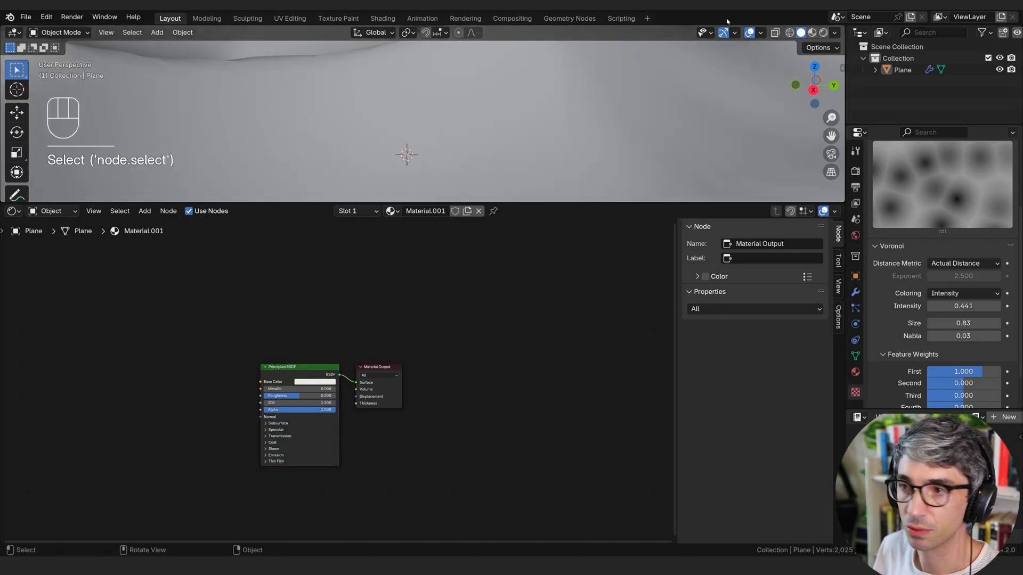
Set the viewport to rendered shading, turn off Scene World and choose the last HDRI in the set as lighting.
left_click(822, 33)
left_click(834, 34)
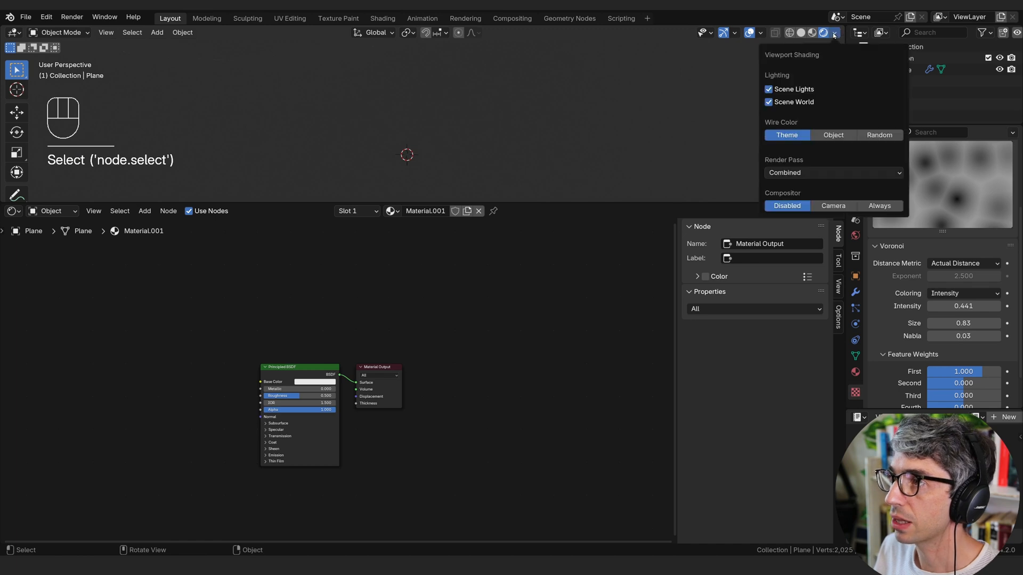
left_click(769, 102)
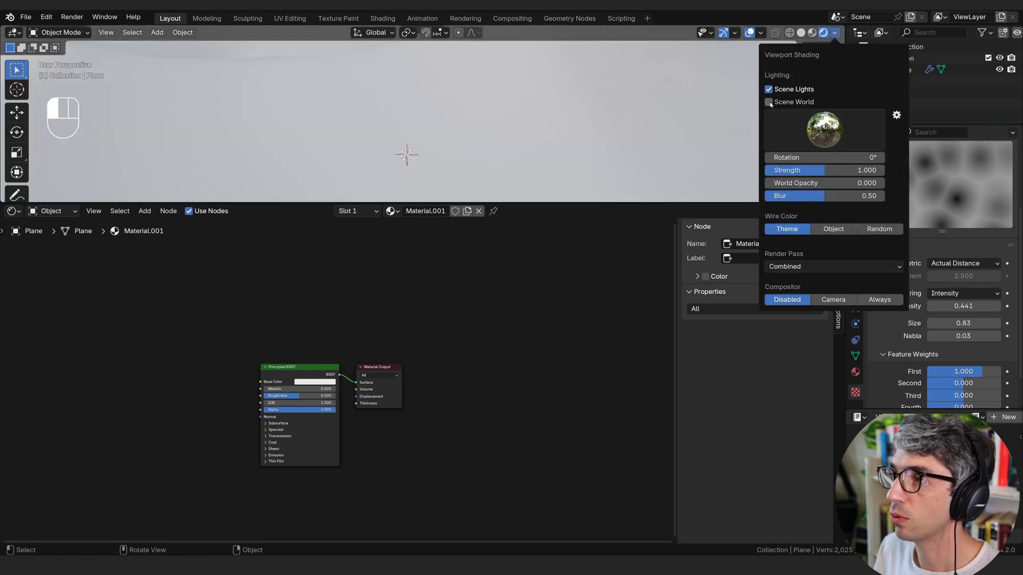
left_click(851, 134)
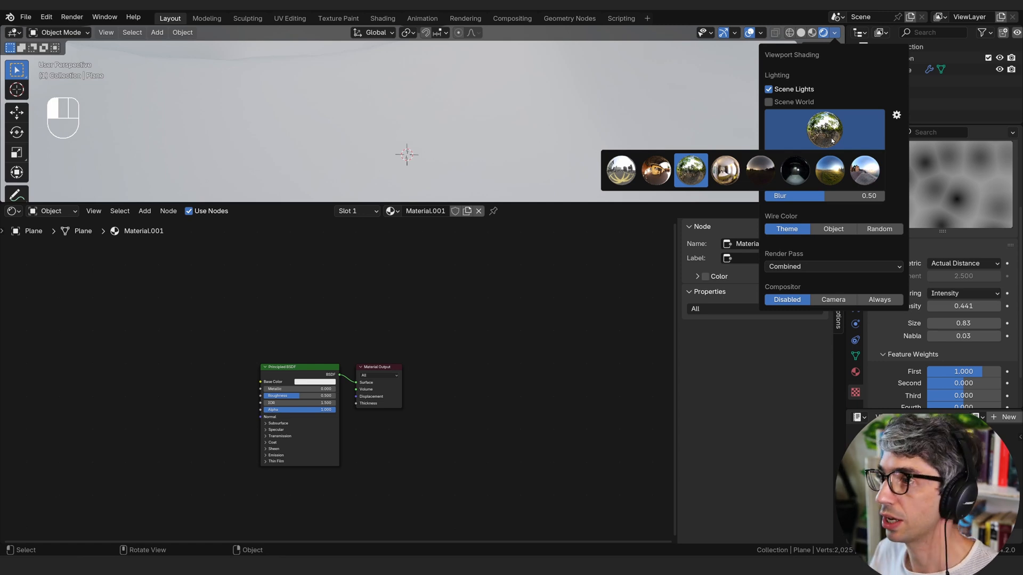
left_click(864, 170)
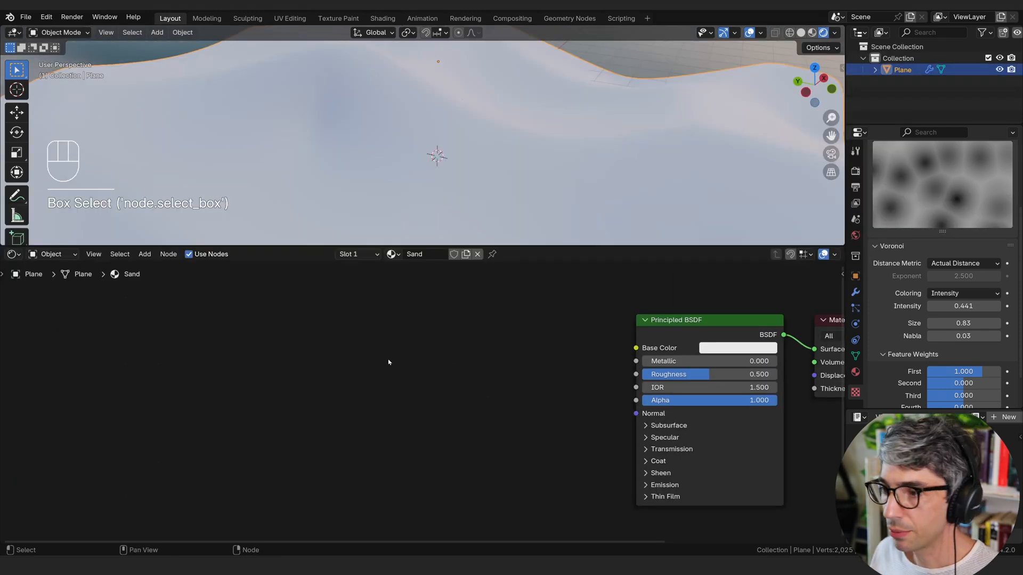
Add a Color Ramp node in front of the Principled BSDF in the Sand material.
key("shift+a")
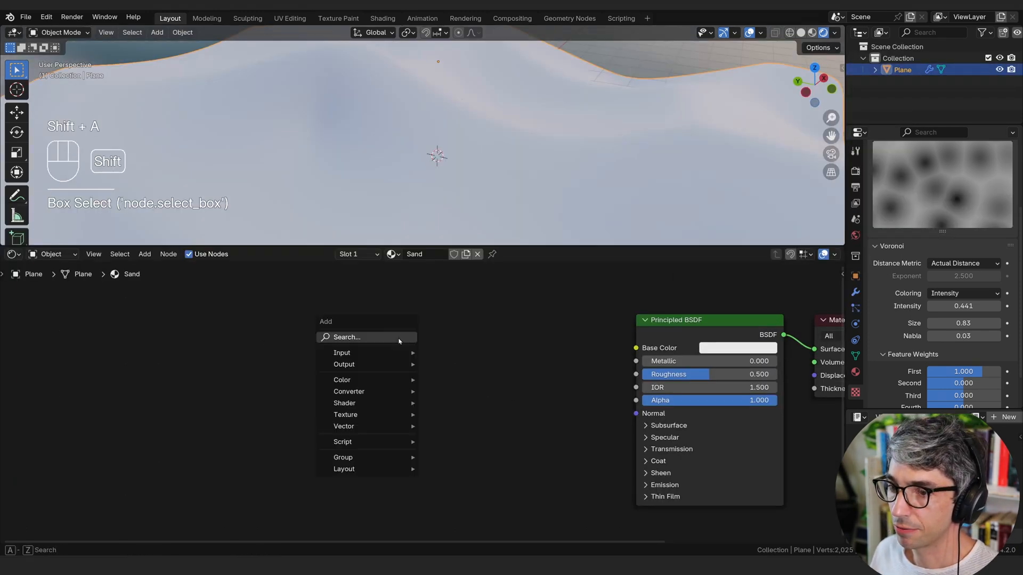
key("shift+a")
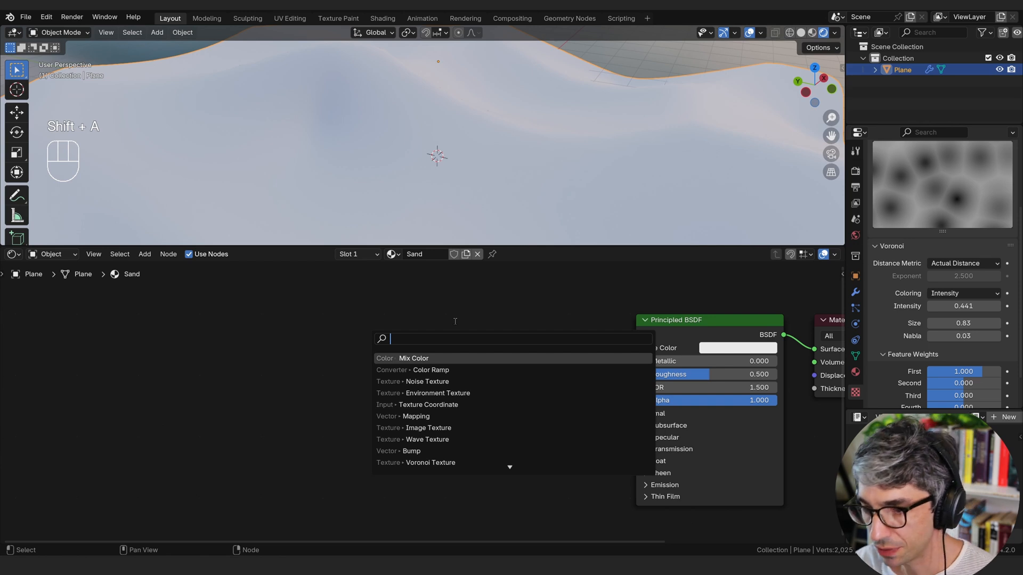
key("Down")
key("Return")
left_click(306, 335)
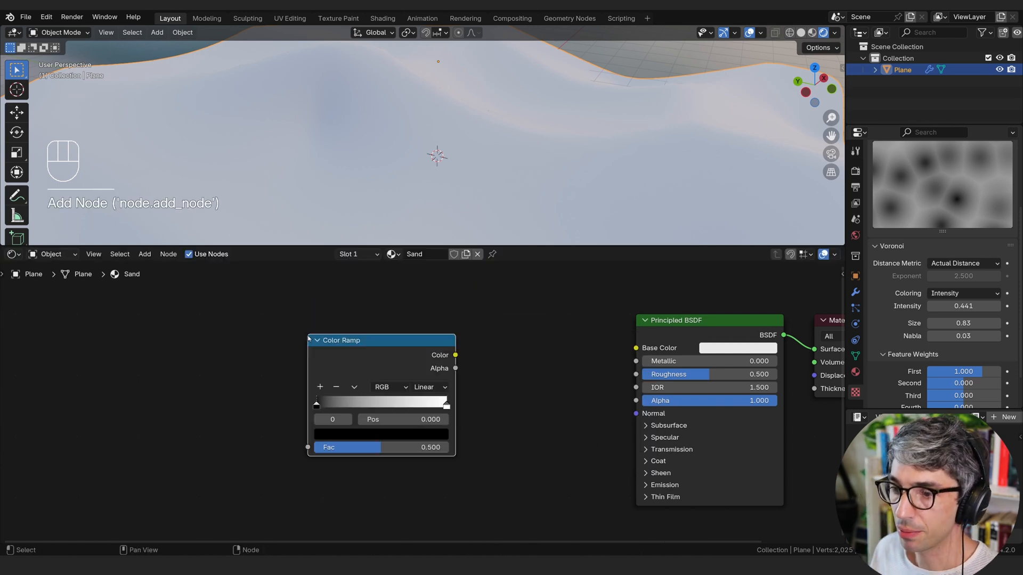
Set the Color Ramp's first stop to a dark sandy brown.
left_click(316, 411)
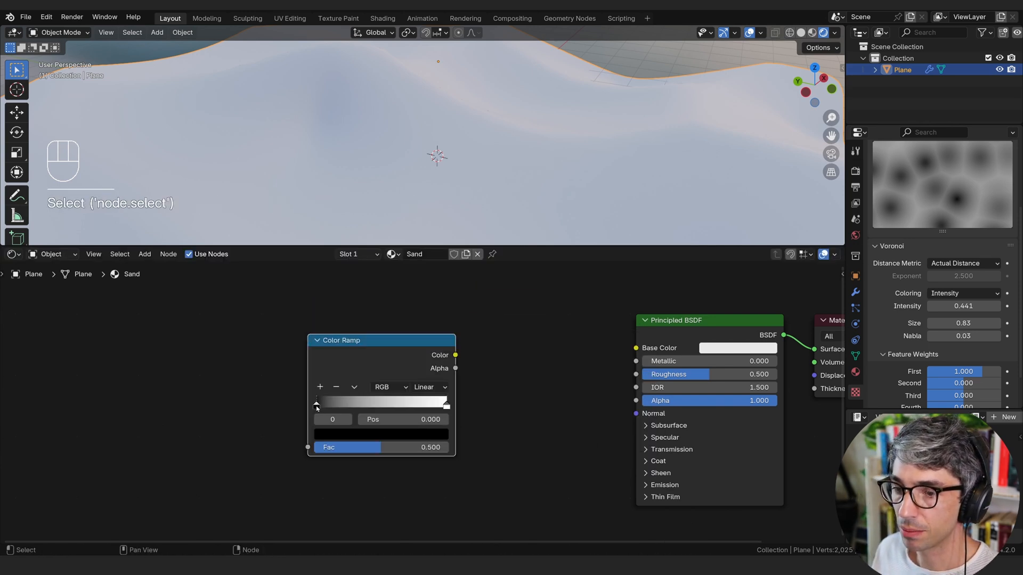
left_click(353, 435)
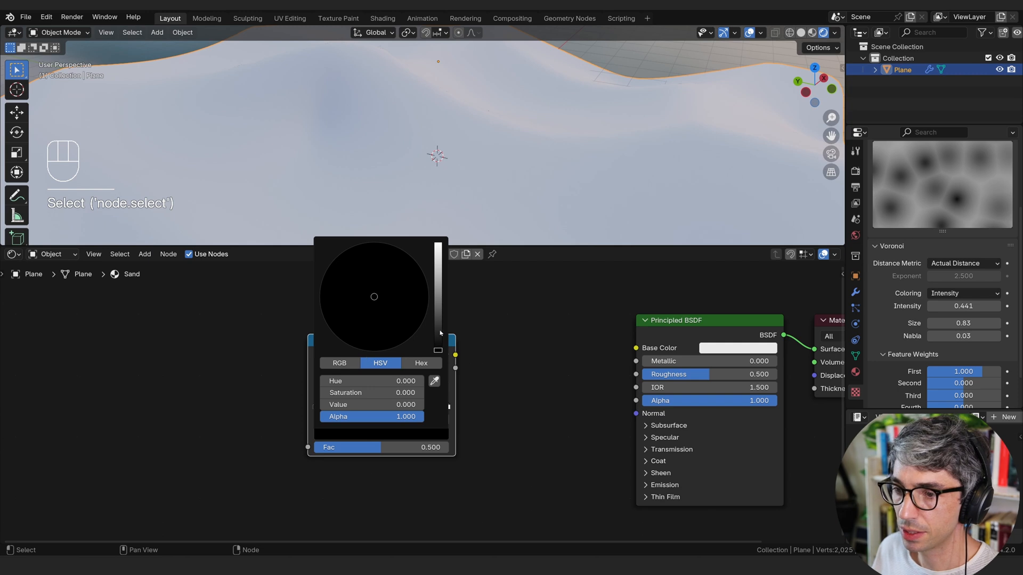
left_click_drag(439, 331, 437, 319)
left_click_drag(374, 304, 363, 321)
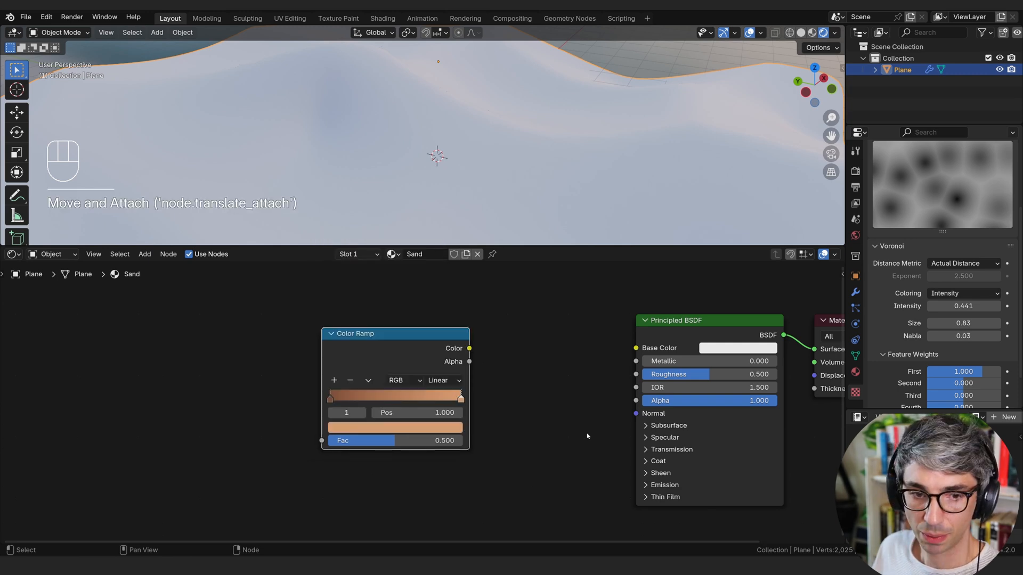
Connect the Color Ramp's Color output to the Principled BSDF's Base Color.
left_click(580, 428)
middle_click_drag(580, 428, 527, 432)
left_click(352, 355)
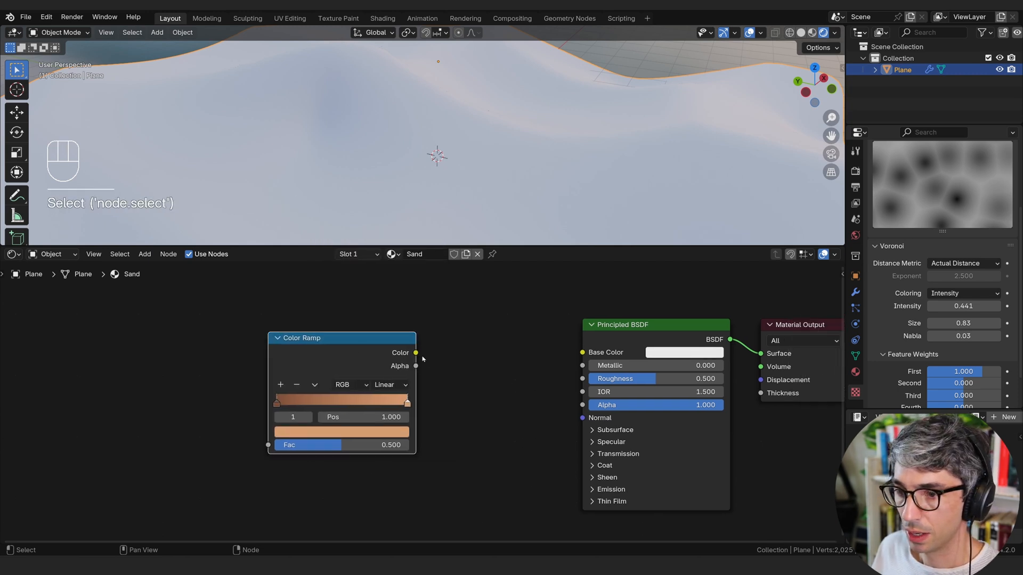
left_click_drag(417, 353, 582, 353)
middle_click_drag(432, 461, 541, 440)
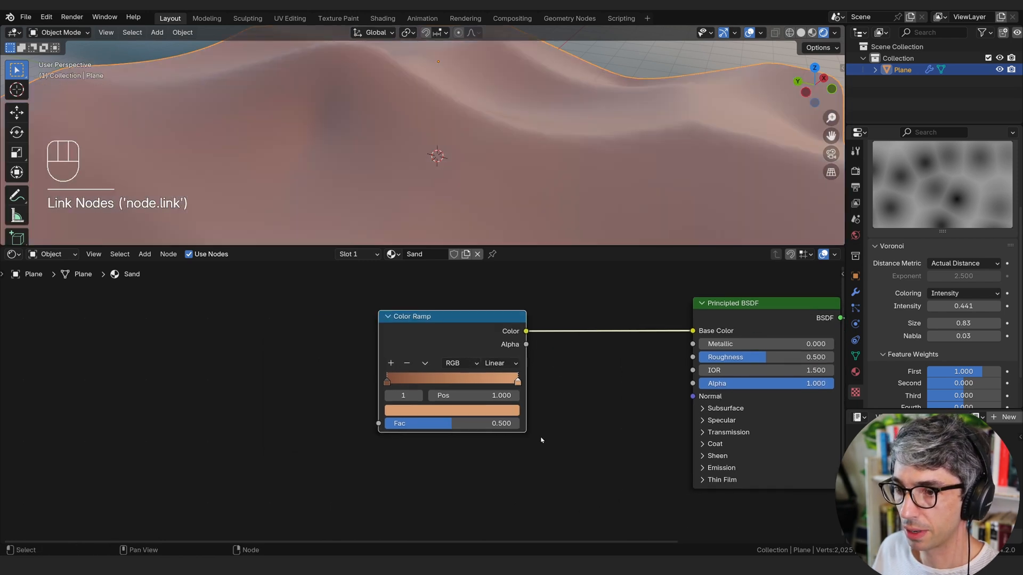
Add a Voronoi Texture node in front of the Color Ramp, with its Distance output feeding the ramp's Fac.
middle_click_drag(198, 363, 285, 382)
left_click(385, 444)
left_click_drag(387, 446, 336, 367)
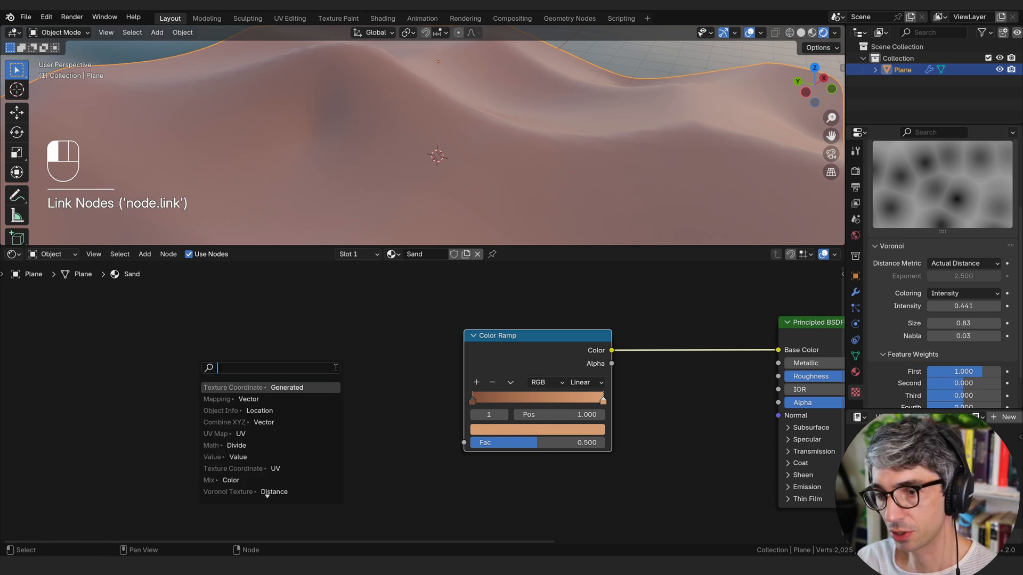
type("vor")
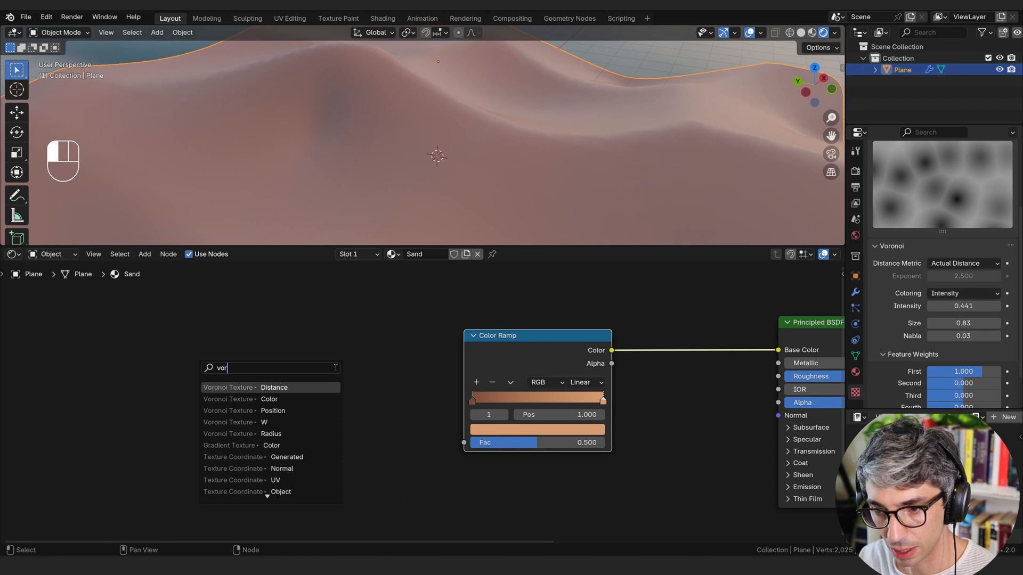
key("Down")
key("Down")
key("Down")
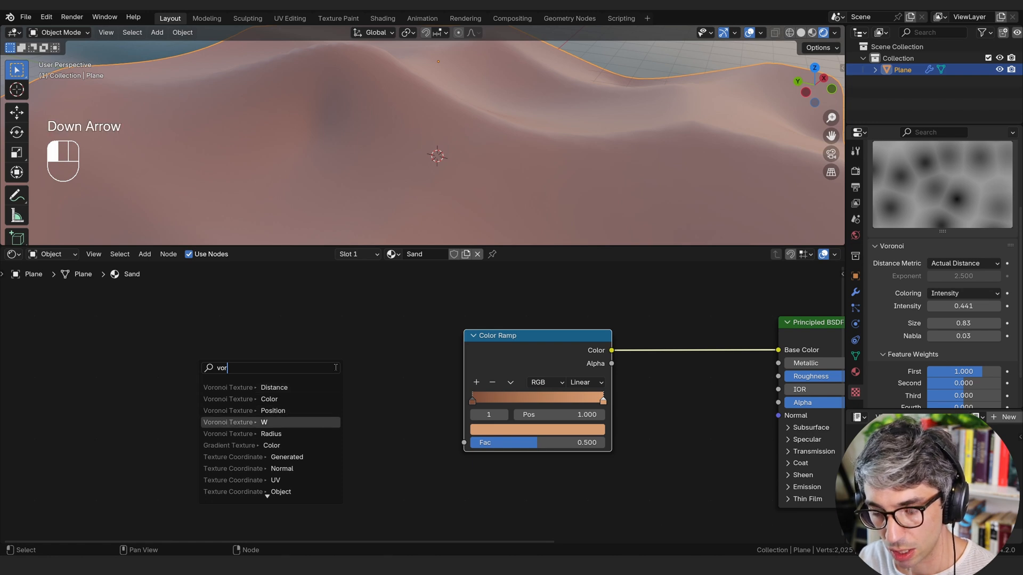
key("Up")
key("Up")
key("Up")
key("Return")
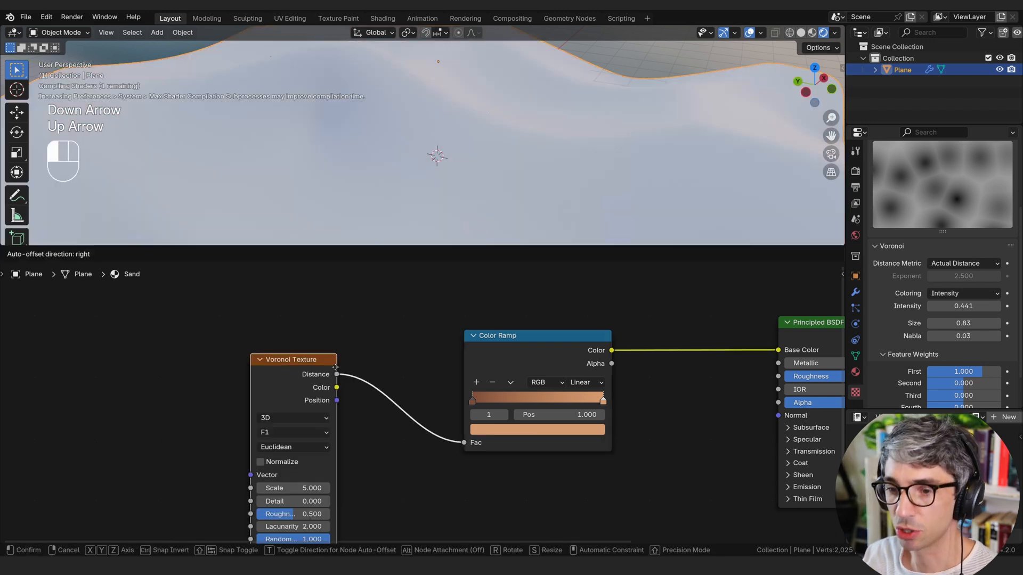
left_click(358, 313)
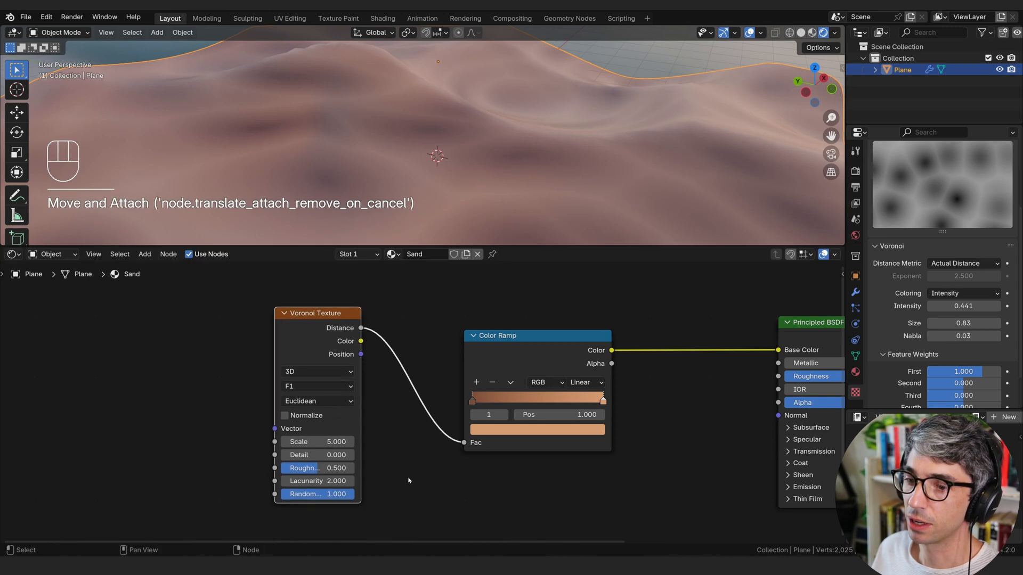
left_click(413, 475)
Raise the Voronoi Texture's Scale to about 169.
scroll(424, 402, "down", 3)
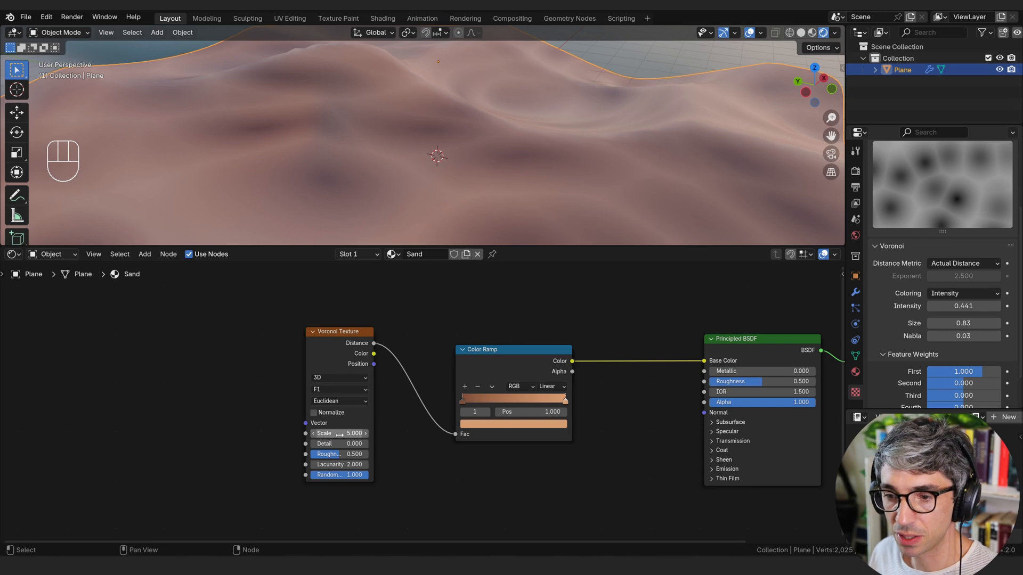
left_click_drag(338, 434, 372, 422)
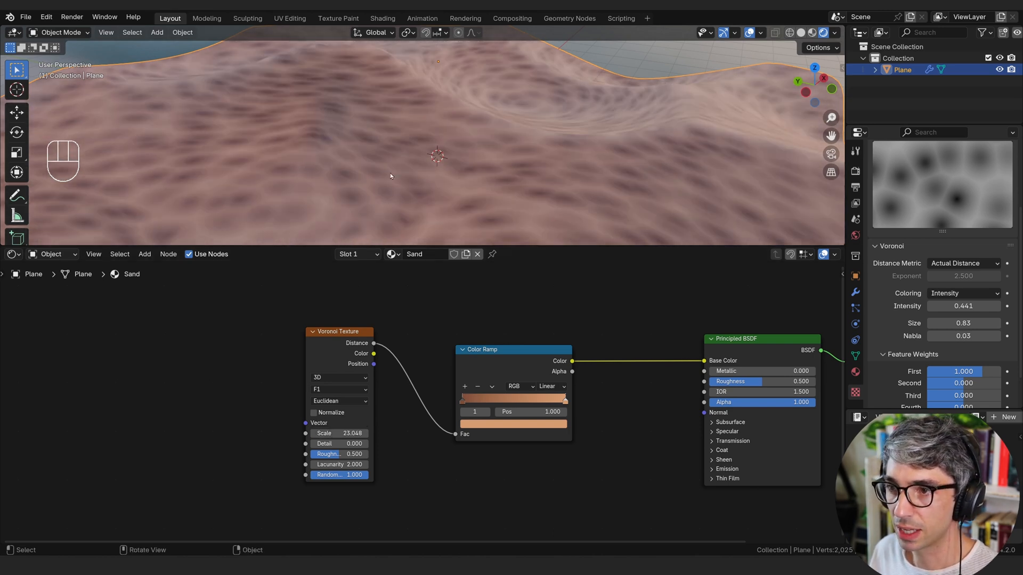
left_click_drag(339, 433, 404, 433)
left_click_drag(255, 414, 242, 432)
middle_click_drag(242, 433, 348, 420)
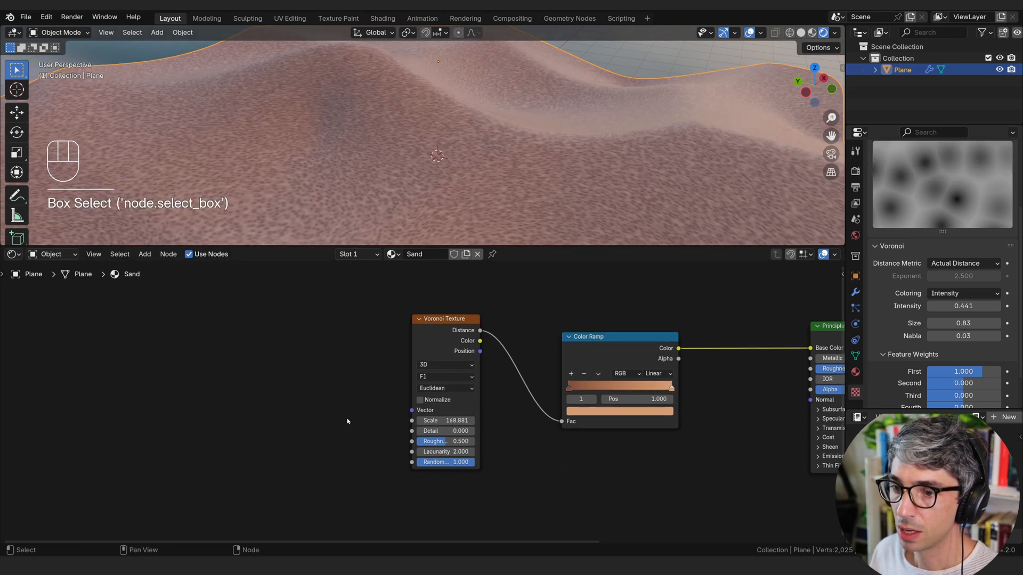
right_click(352, 411)
left_click(392, 417)
mouse_move(412, 410)
left_mouse_down()
mouse_move(213, 422)
mouse_move(365, 423)
mouse_move(410, 411)
left_mouse_up()
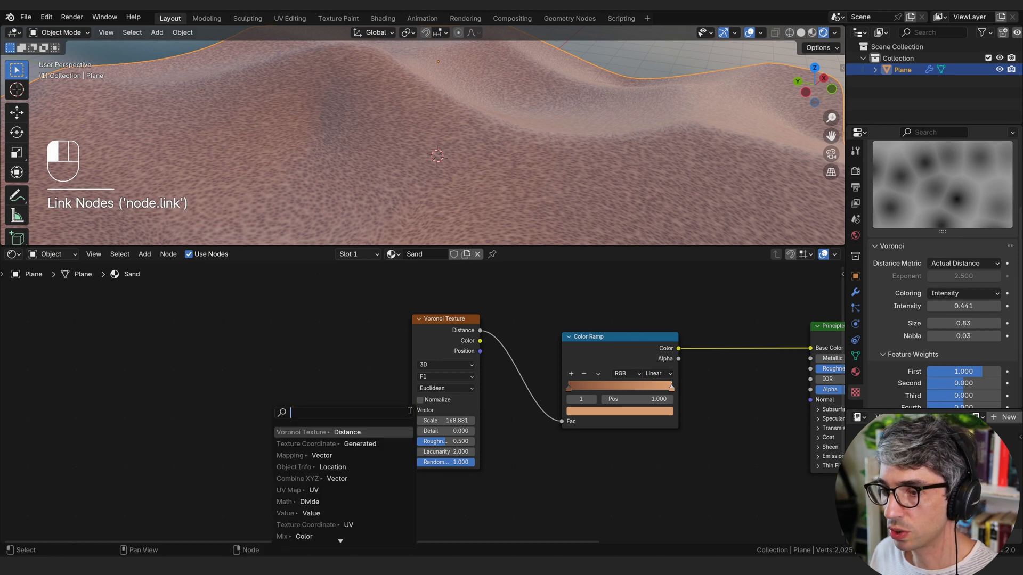
left_click(352, 372)
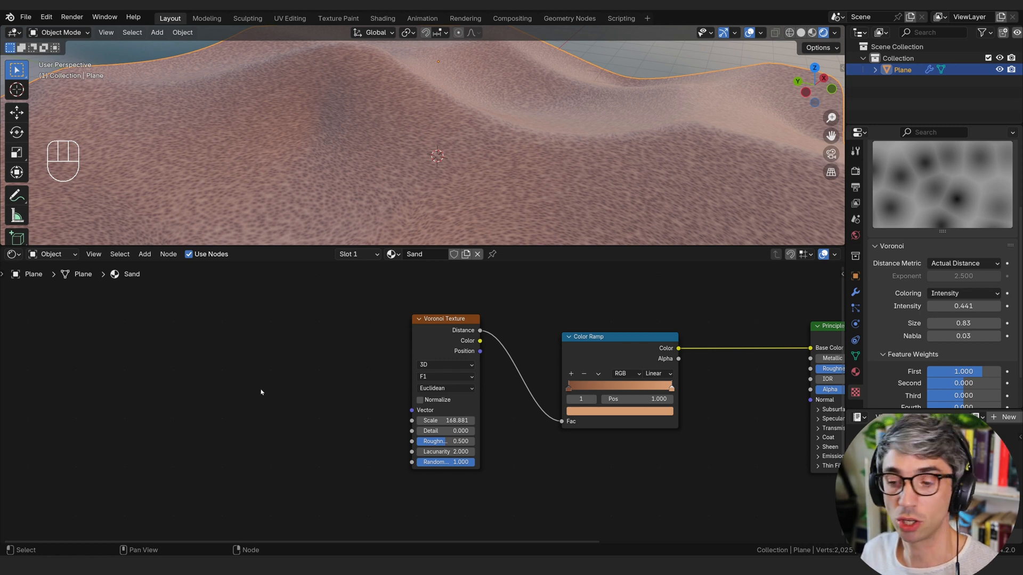
Add a Texture Coordinate node in front of the Voronoi Texture, with its Generated output connected to the Vector input.
left_click_drag(412, 410, 225, 361)
type("tex")
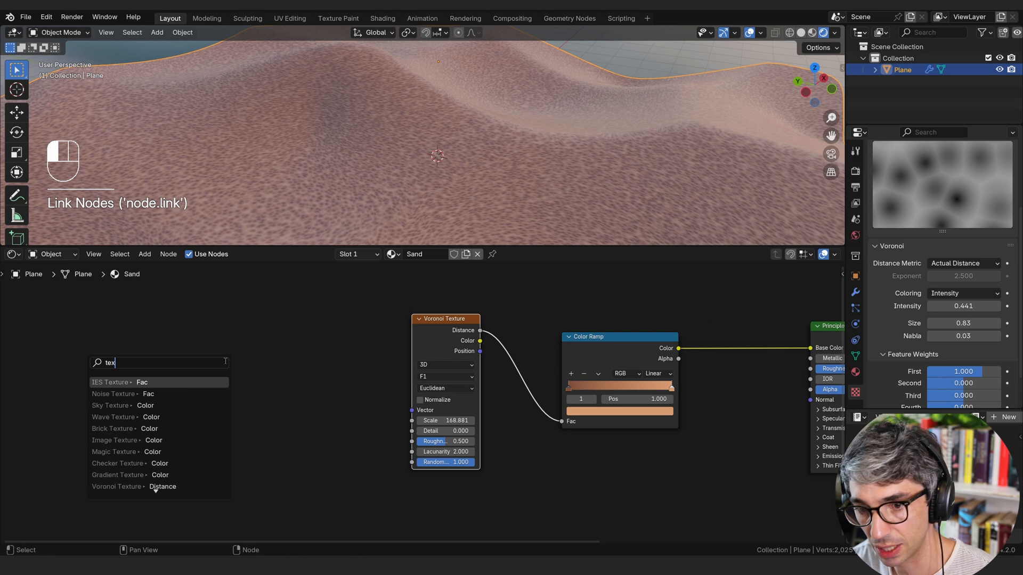
type("ture cor")
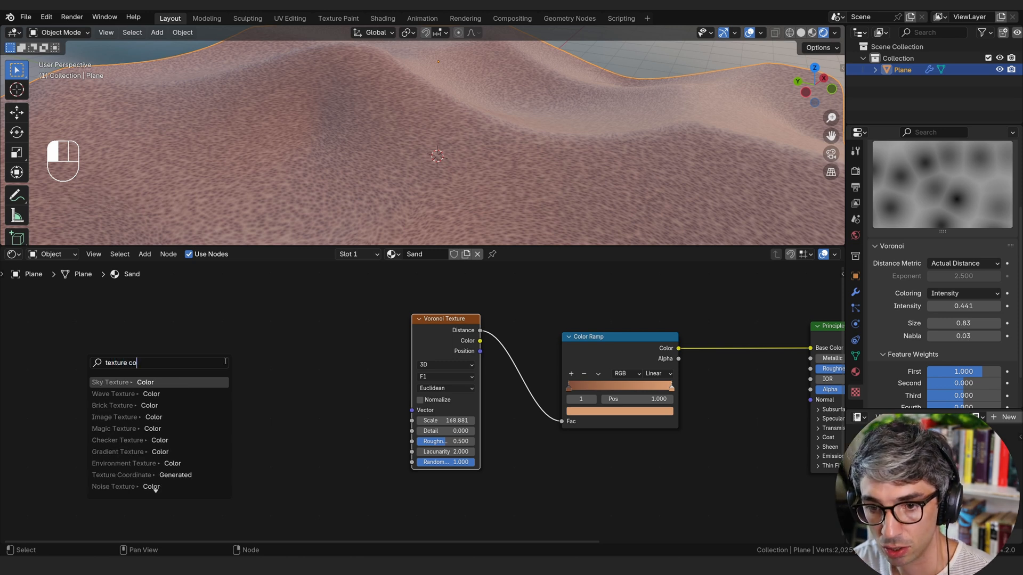
key("Down")
key("Down")
key("Down")
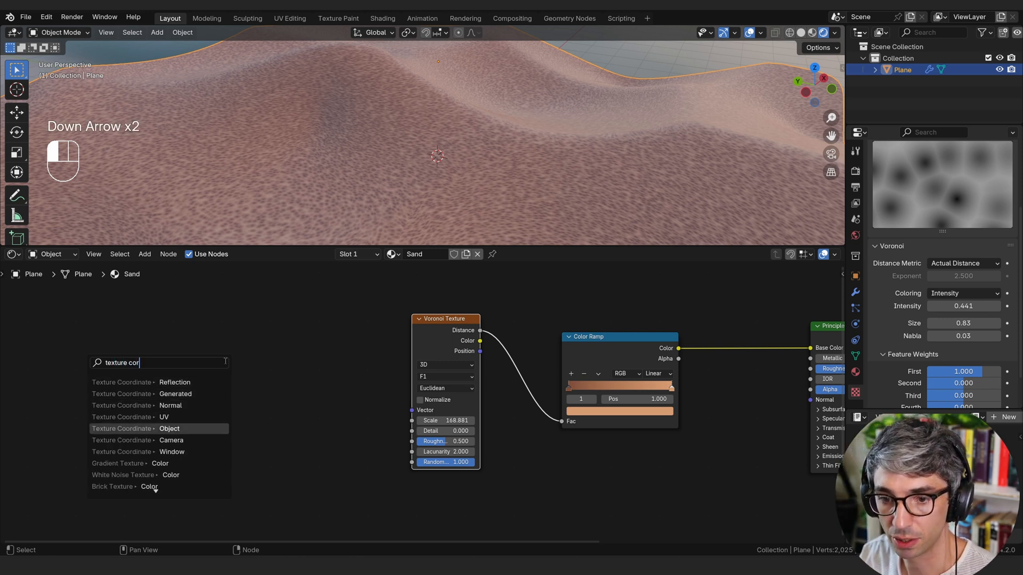
key("Up")
key("Up")
key("Return")
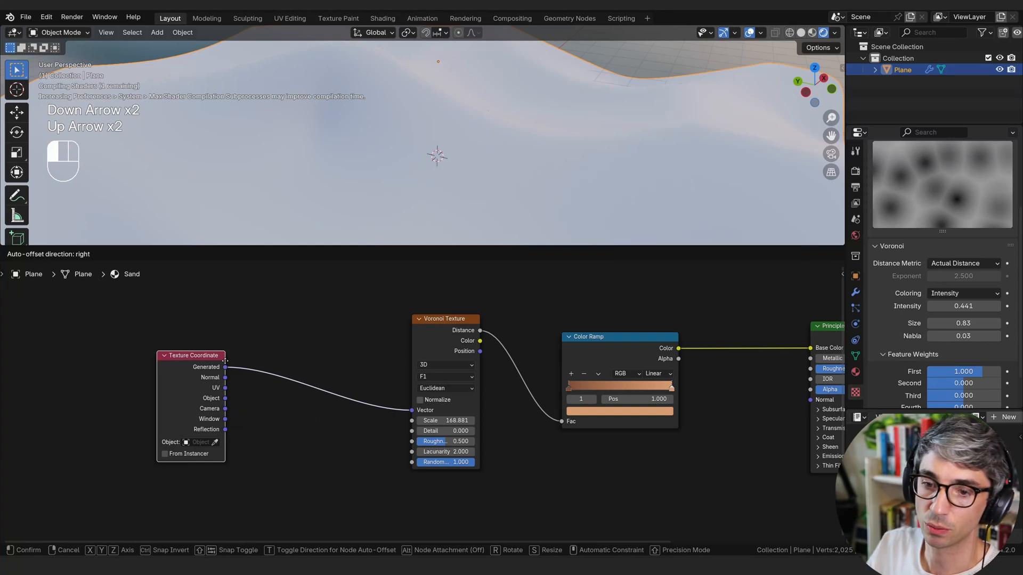
left_click(256, 365)
left_click(337, 349)
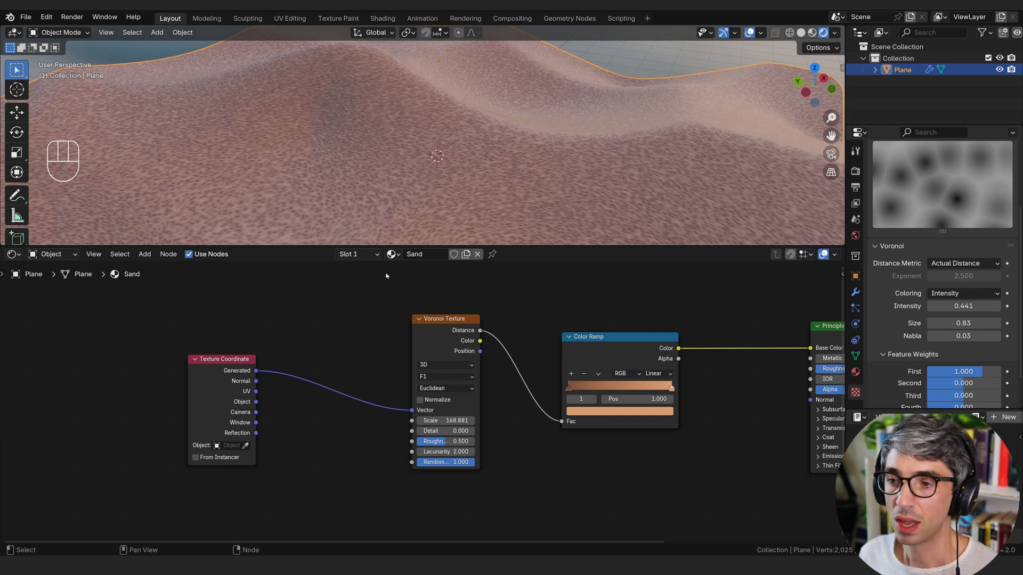
left_click(202, 391)
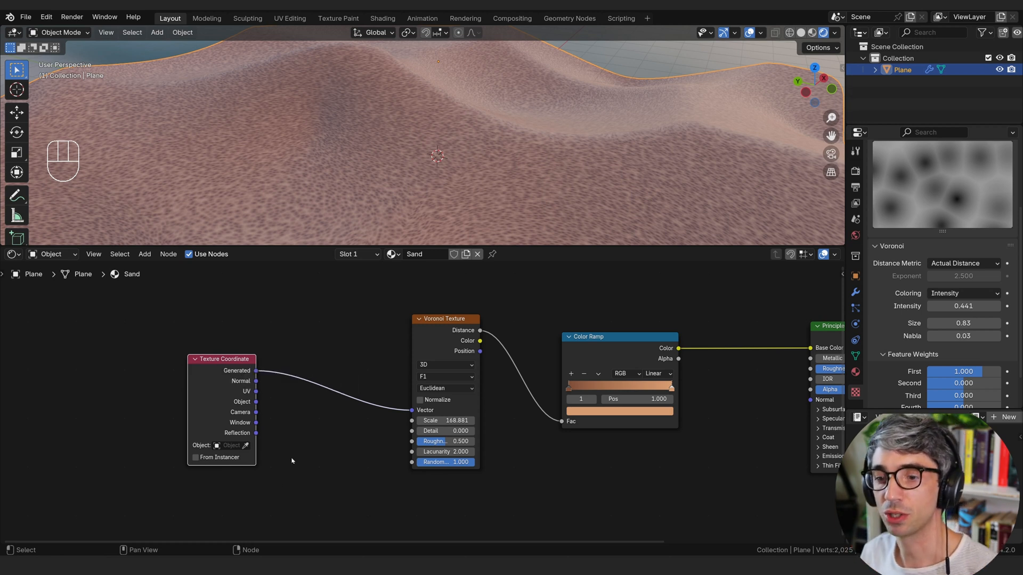
left_click(235, 408)
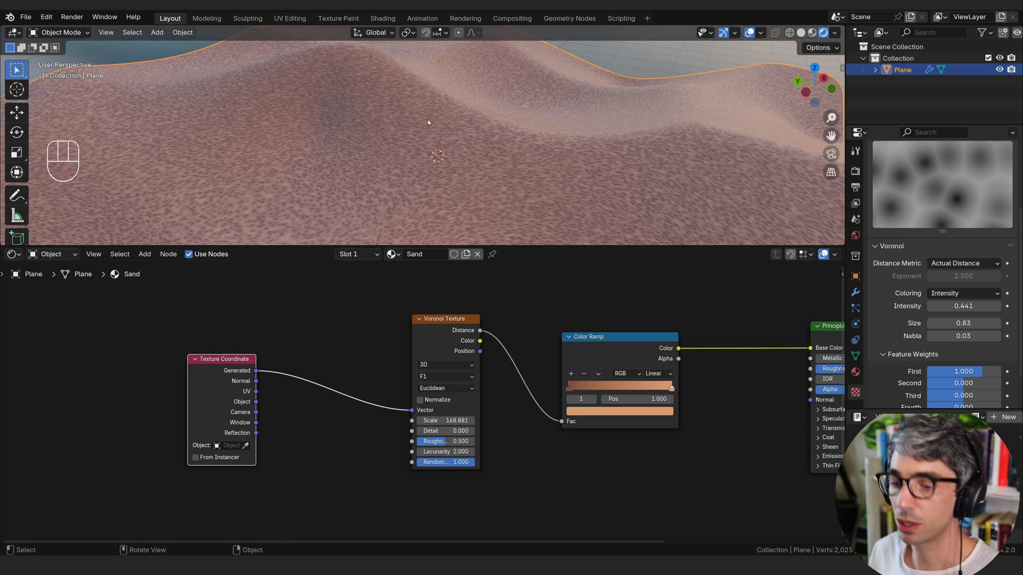
Add a Plain Axes Empty at the world origin.
key("shift+a")
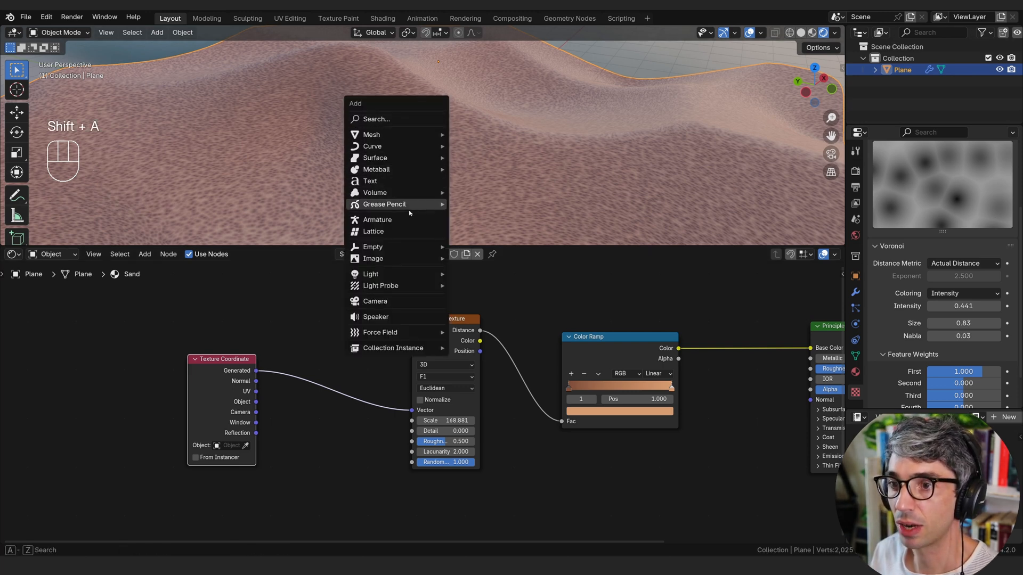
mouse_move(415, 247)
left_click(498, 251)
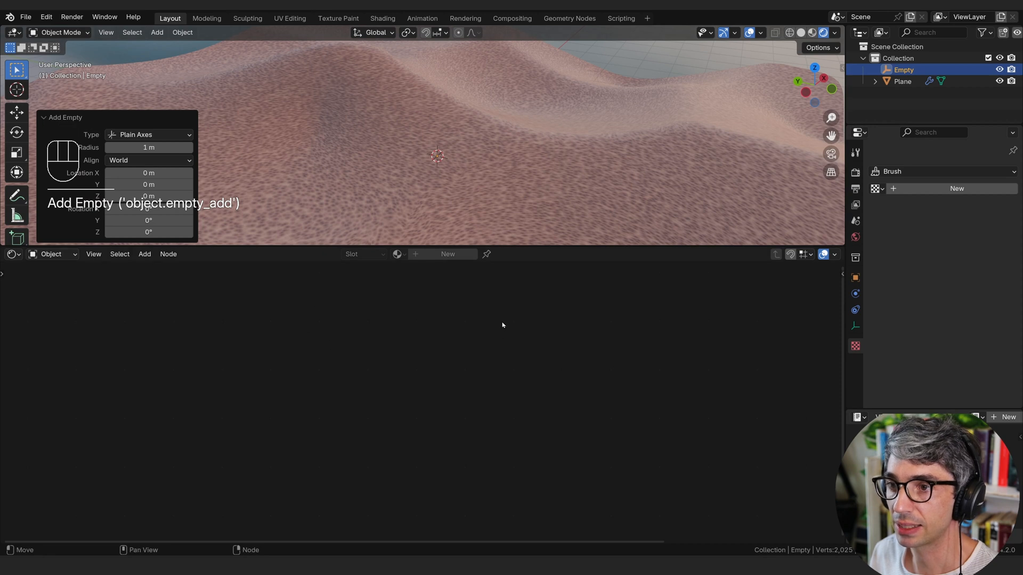
In the plane's Sand material, set the Texture Coordinate's object to Empty and connect its Object output to the Voronoi's Vector.
left_click(692, 168)
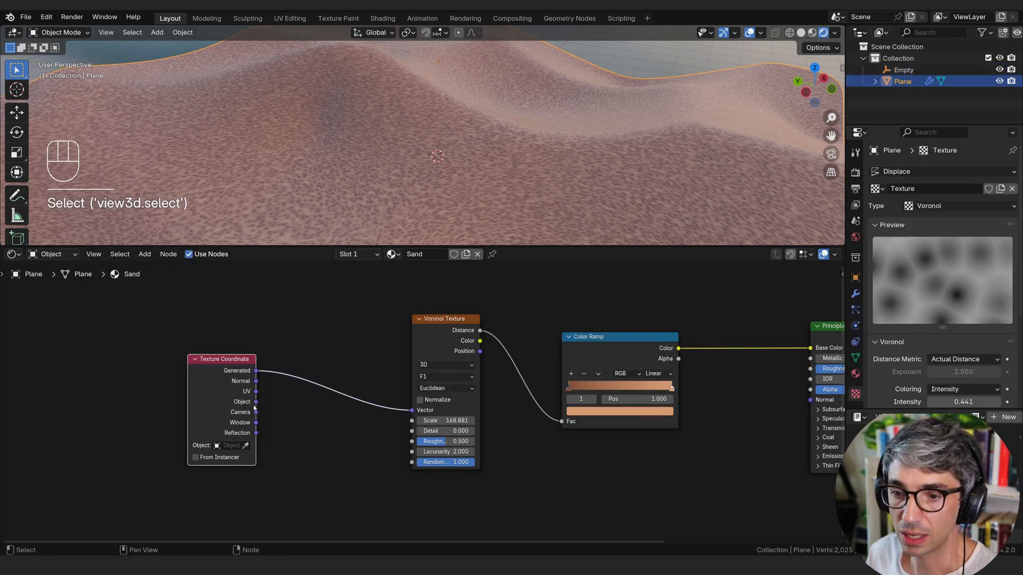
left_click(225, 445)
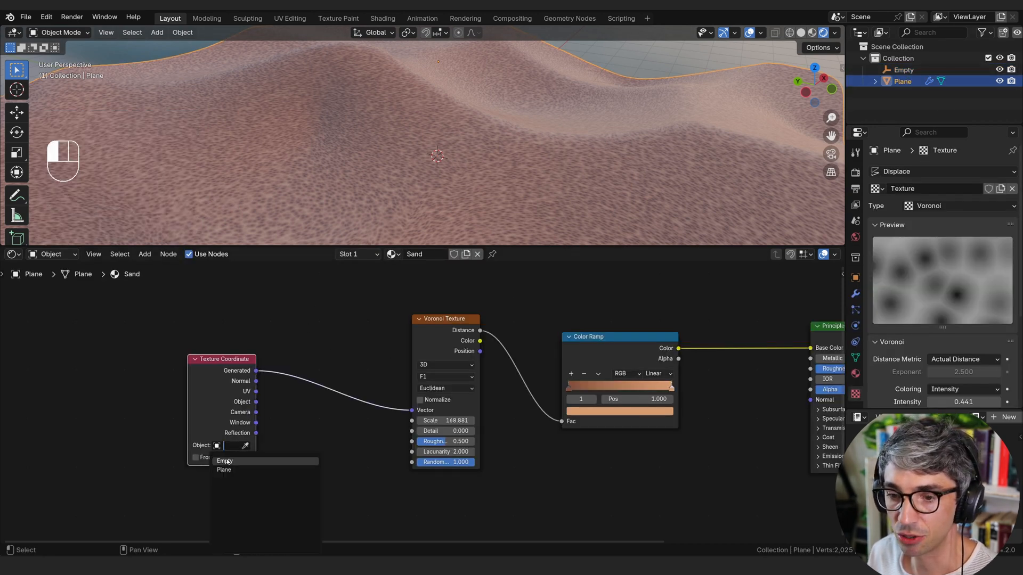
left_click(227, 461)
left_click_drag(257, 402, 410, 413)
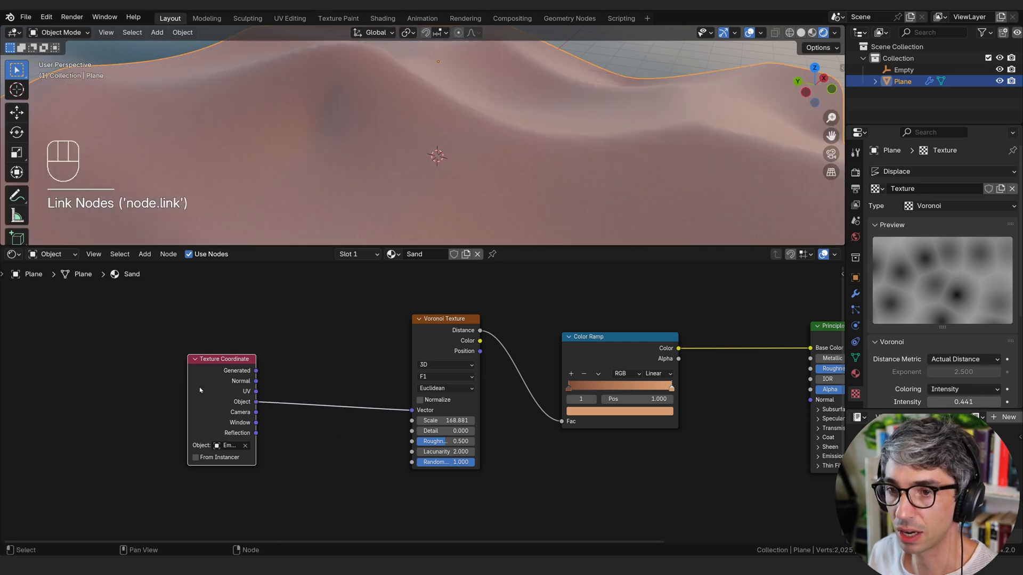
Set the Voronoi Texture's Scale to 20.
left_click(449, 419)
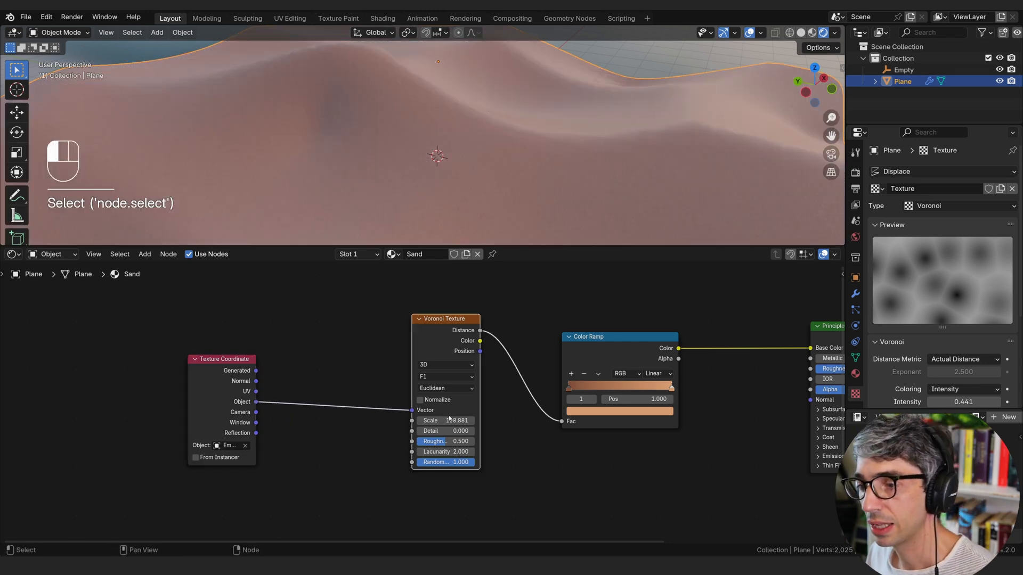
left_click(449, 421)
type("20")
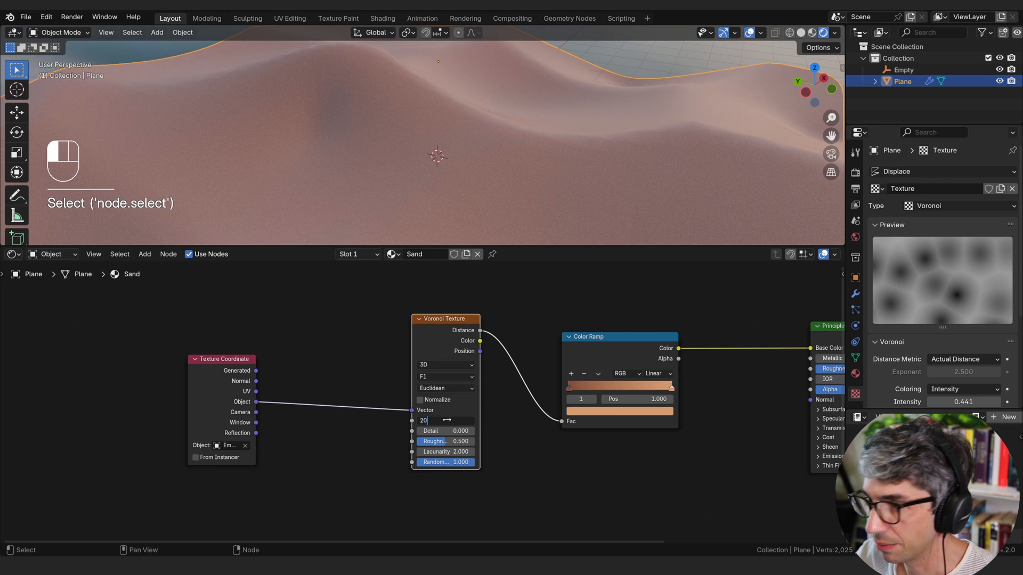
key("Return")
Raise the Empty about 2.56 m along Z and shift it horizontally about -1.5 m along X.
left_click(900, 69)
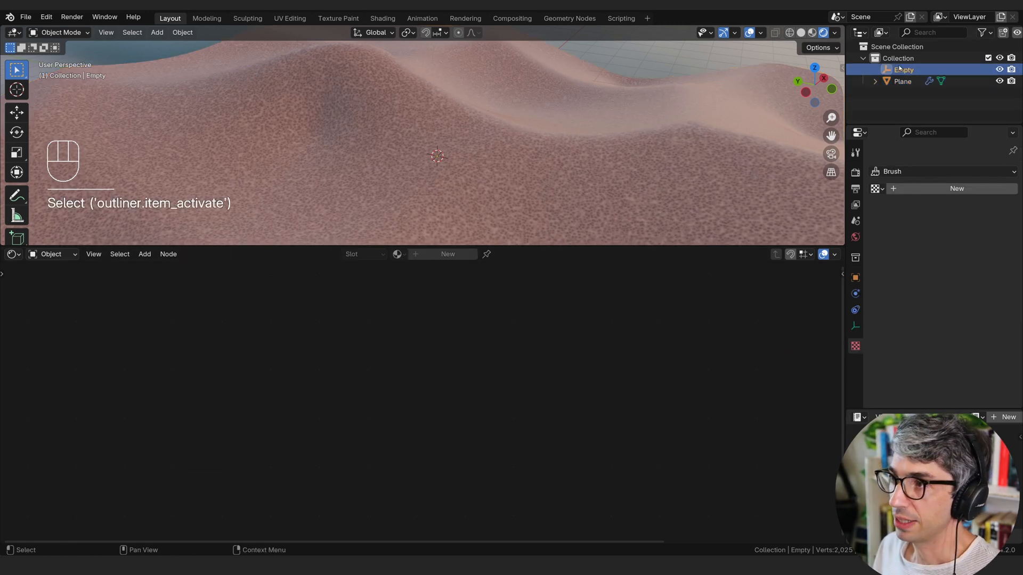
scroll(514, 175, "down", 5)
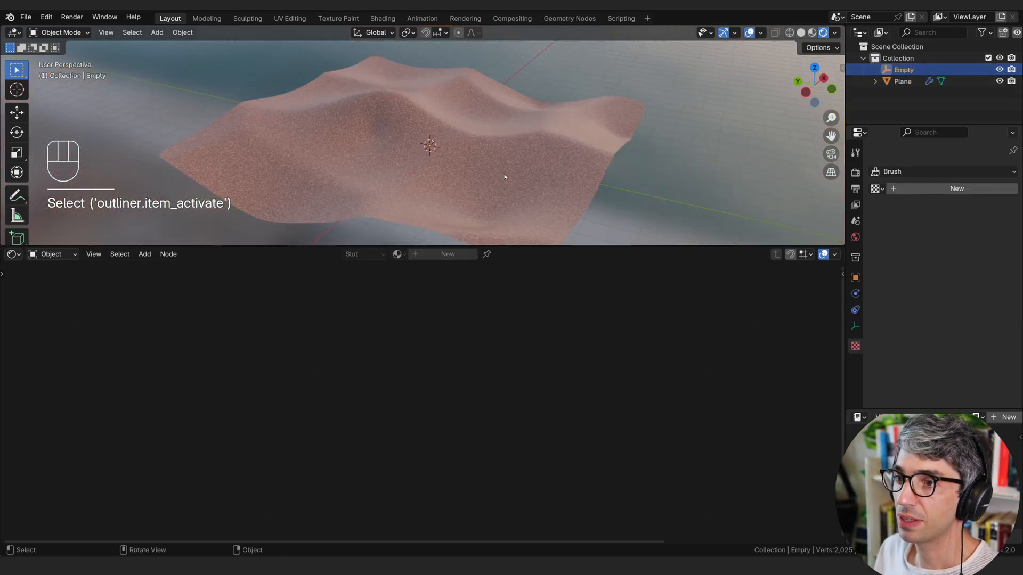
middle_click_drag(505, 176, 535, 114)
key("g")
key("z")
left_click(441, 101)
scroll(476, 185, "up", 5)
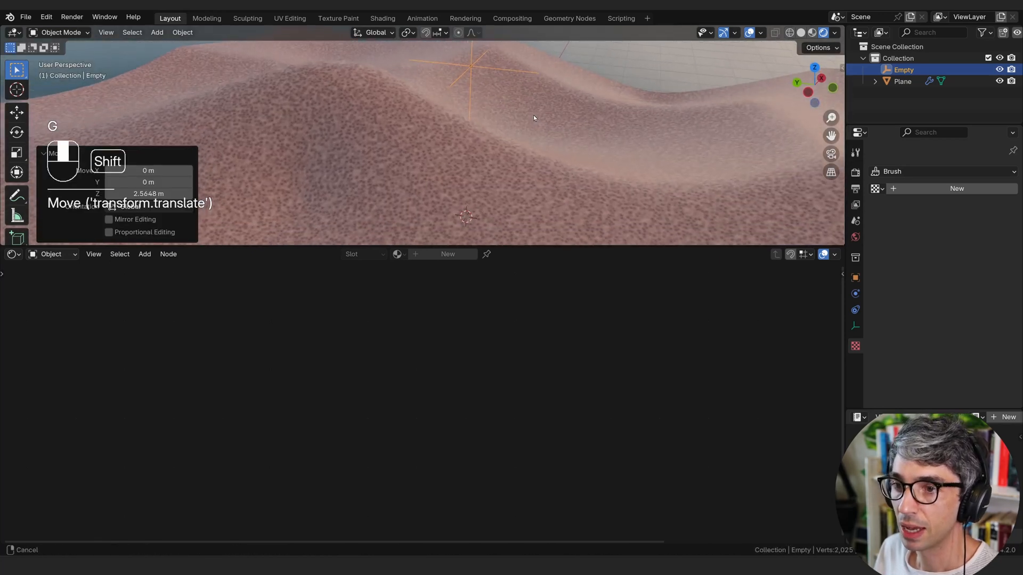
key("g")
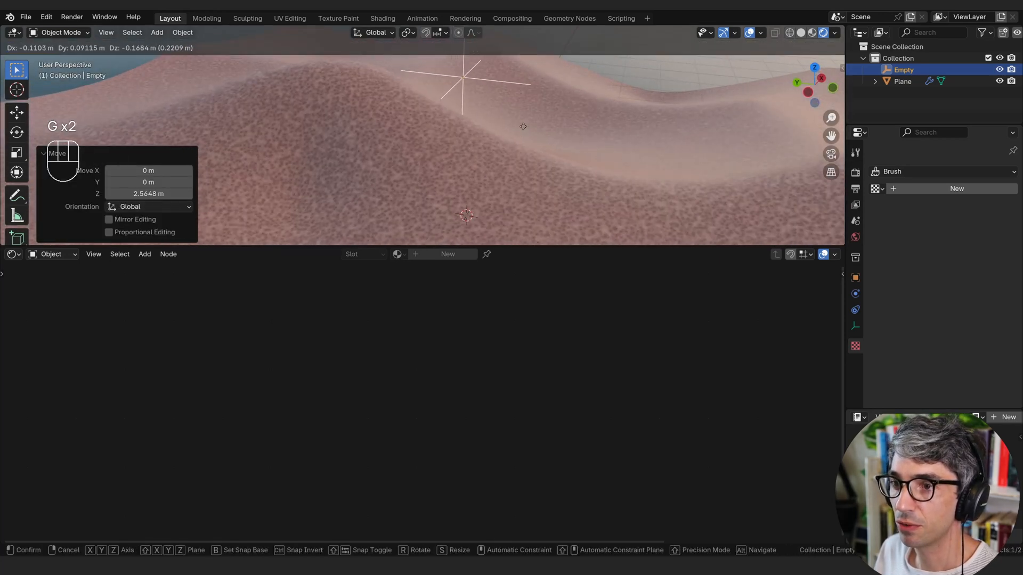
key("shift+z")
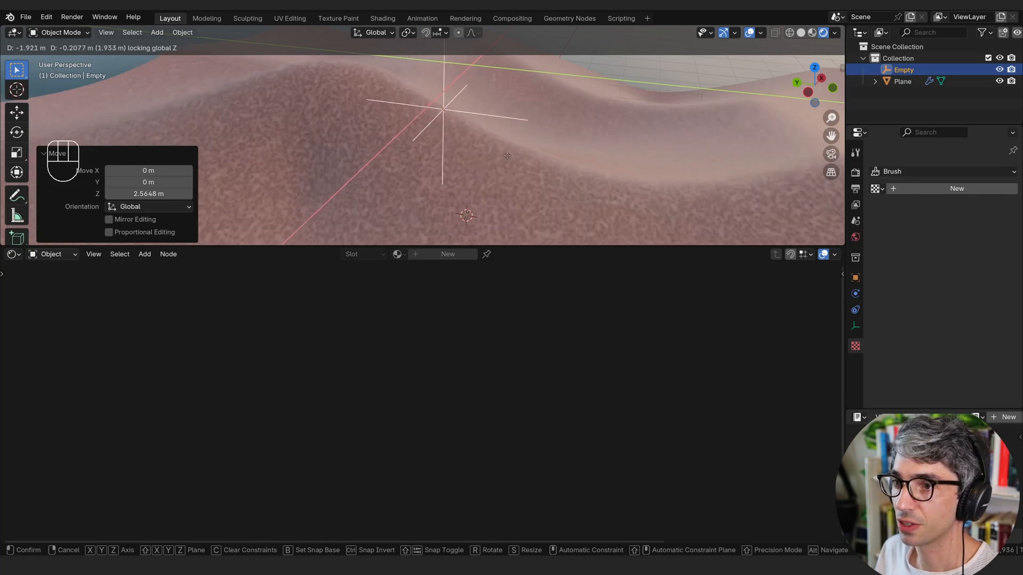
left_click(511, 171)
Add a UV Sphere with a 1 m radius, place it partly sunk in the dune slope and shade it smooth.
key("shift+a")
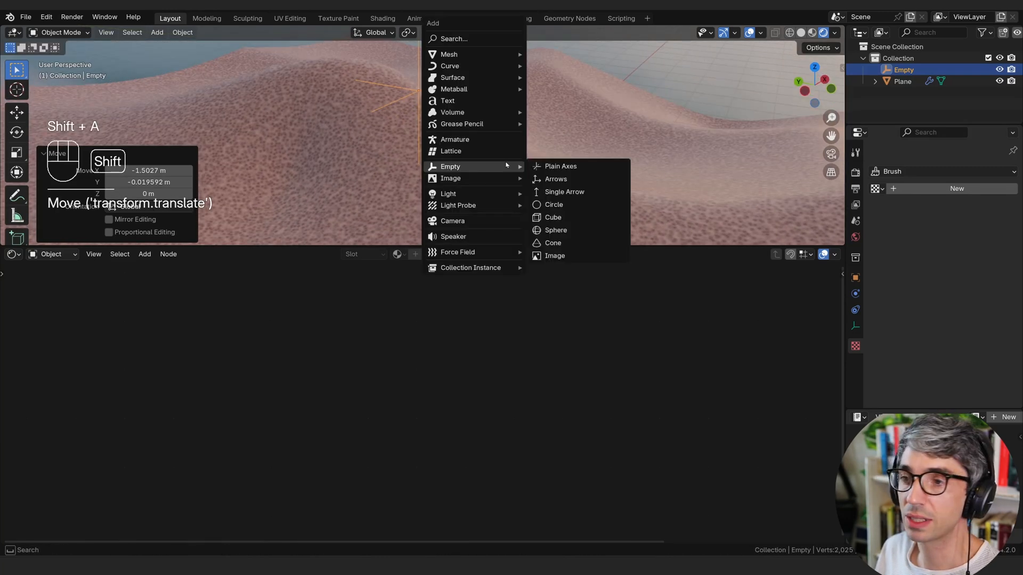
mouse_move(496, 54)
left_click(568, 89)
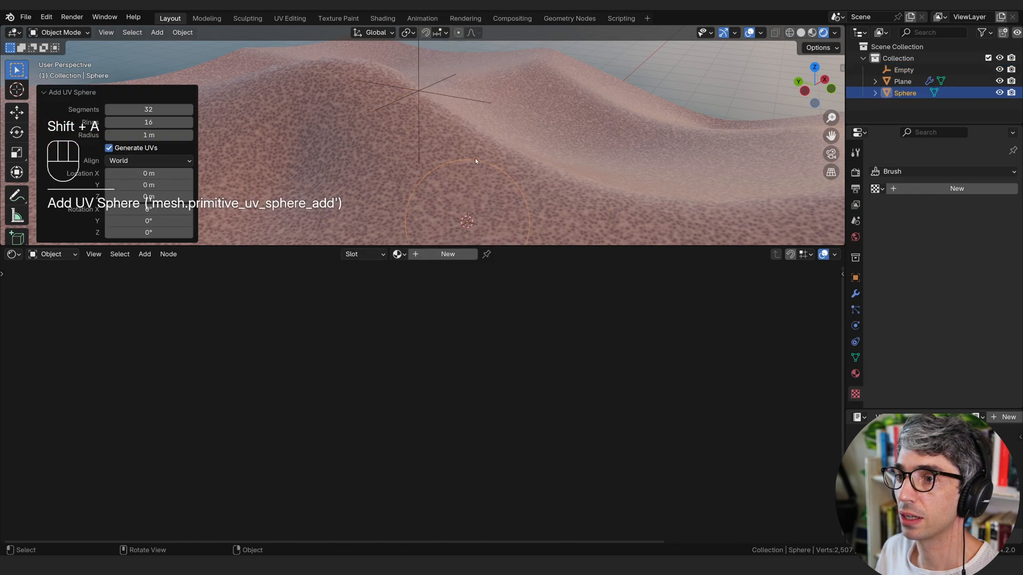
key("g")
left_click(593, 57)
right_click(614, 101)
left_click(619, 106)
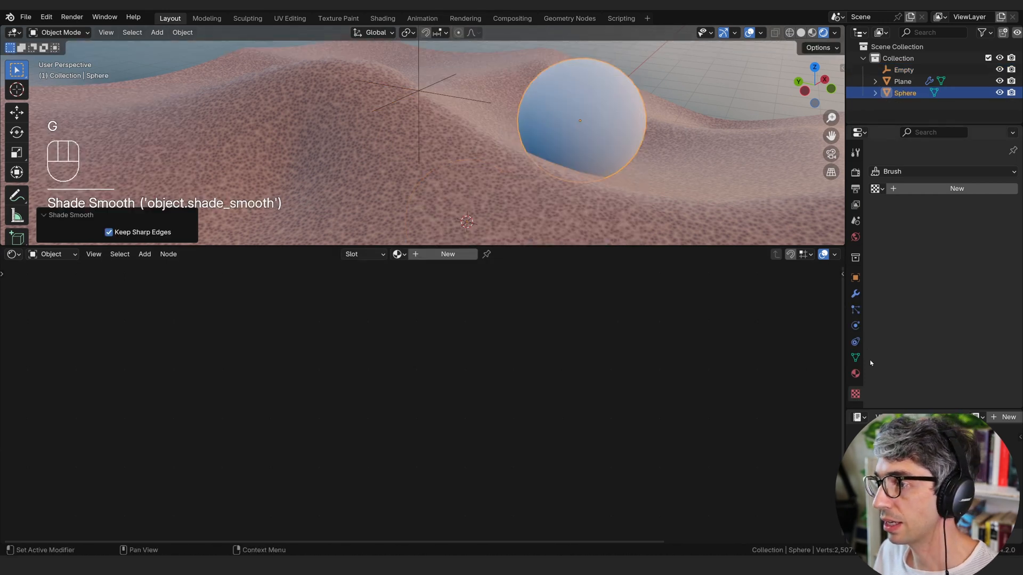
Assign the existing Sand material to the sphere.
left_click(855, 373)
left_click(875, 220)
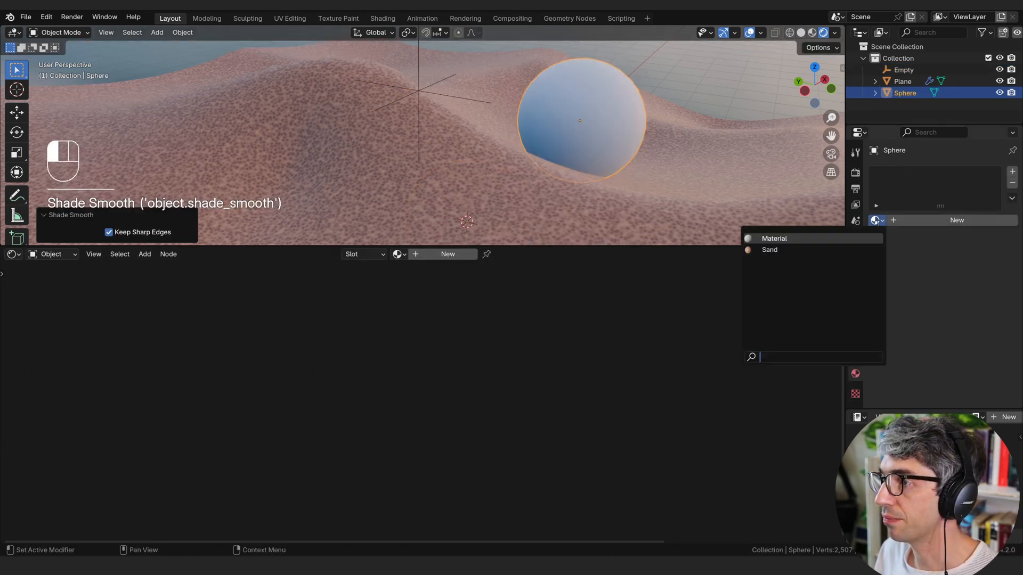
left_click(778, 250)
Move the sphere across the dune, ending with a horizontal shift of about -1.79 m along X, leaving it half buried.
left_click(566, 116)
key("g")
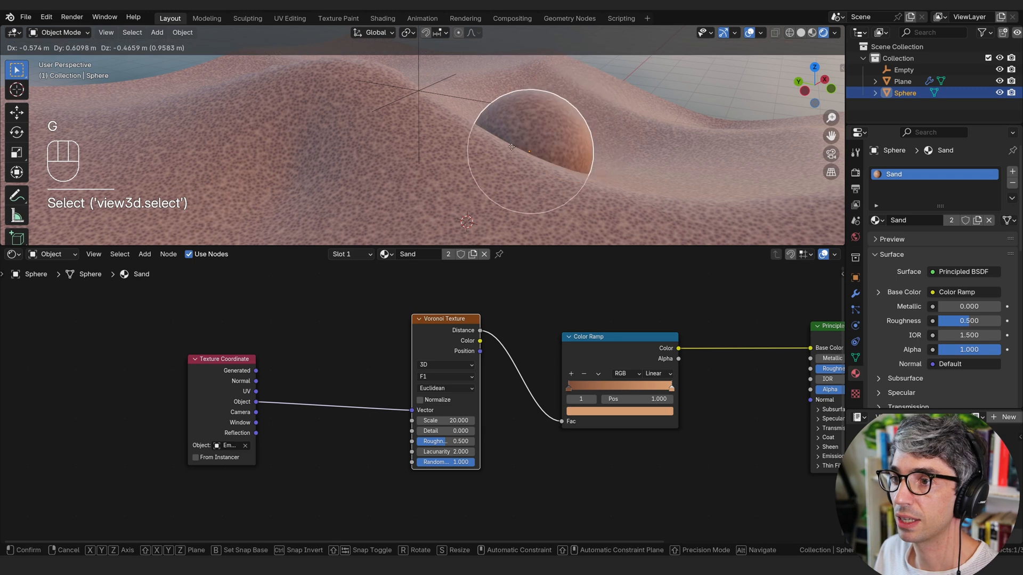
left_click(519, 130)
key("g")
left_click(469, 180)
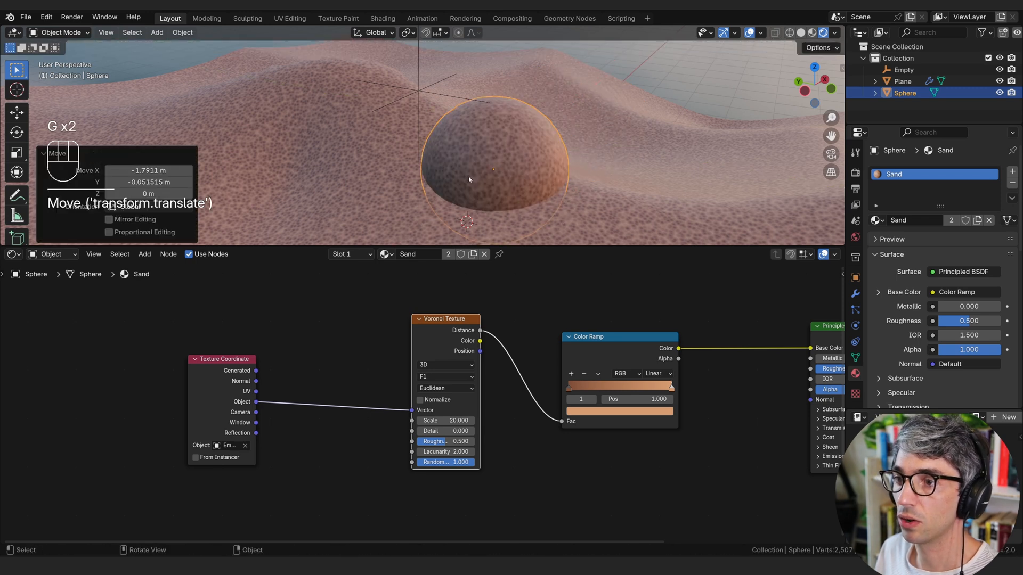
Shift the Empty horizontally by about 0.38 m along X and -0.22 m along Y, locking its Z position.
left_click(439, 99)
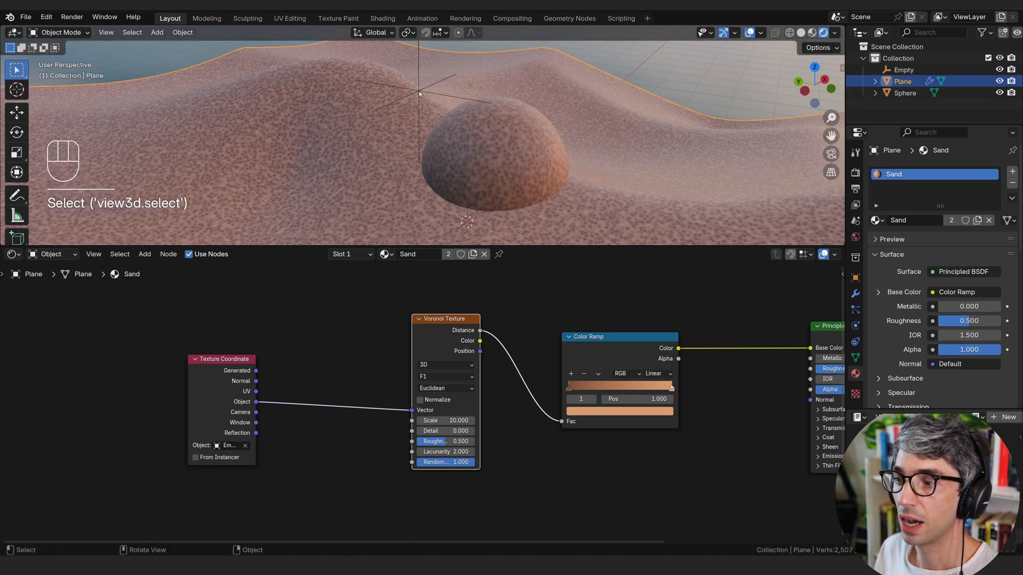
left_click(418, 97)
key("g")
key("shift+z")
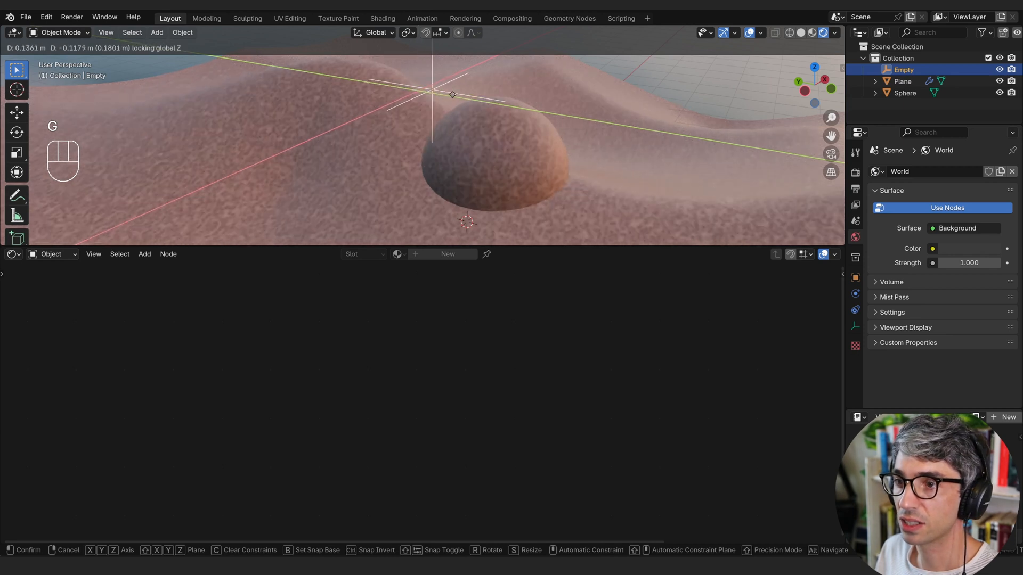
left_click(468, 91)
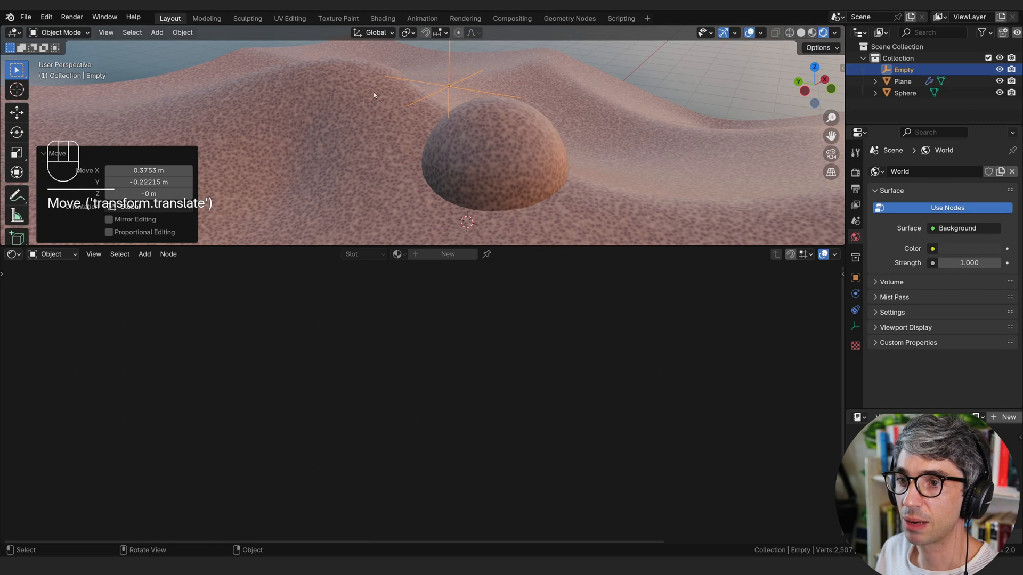
Scale the sphere down uniformly by a factor of about 0.52.
left_click(515, 150)
key("s")
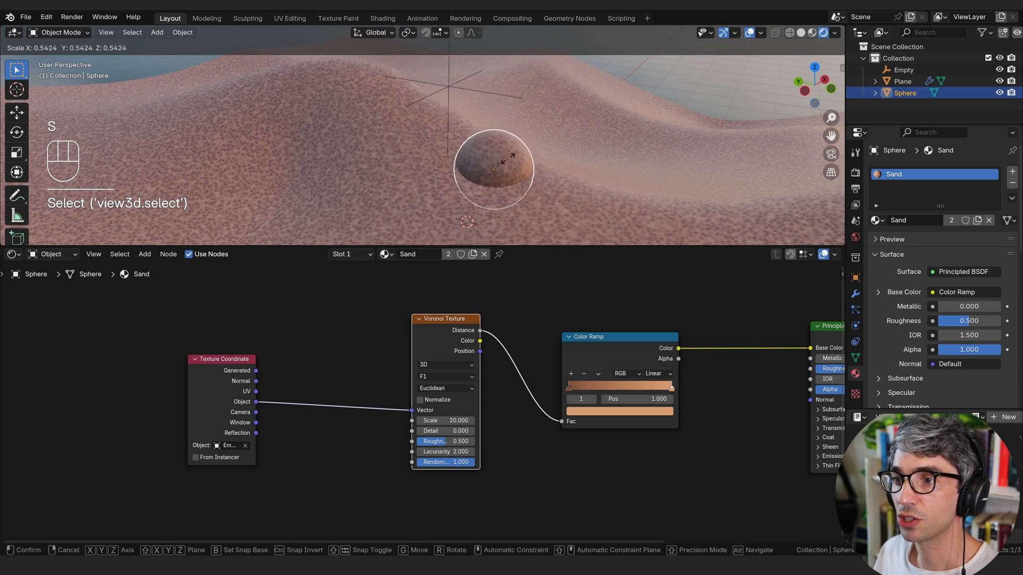
left_click(506, 161)
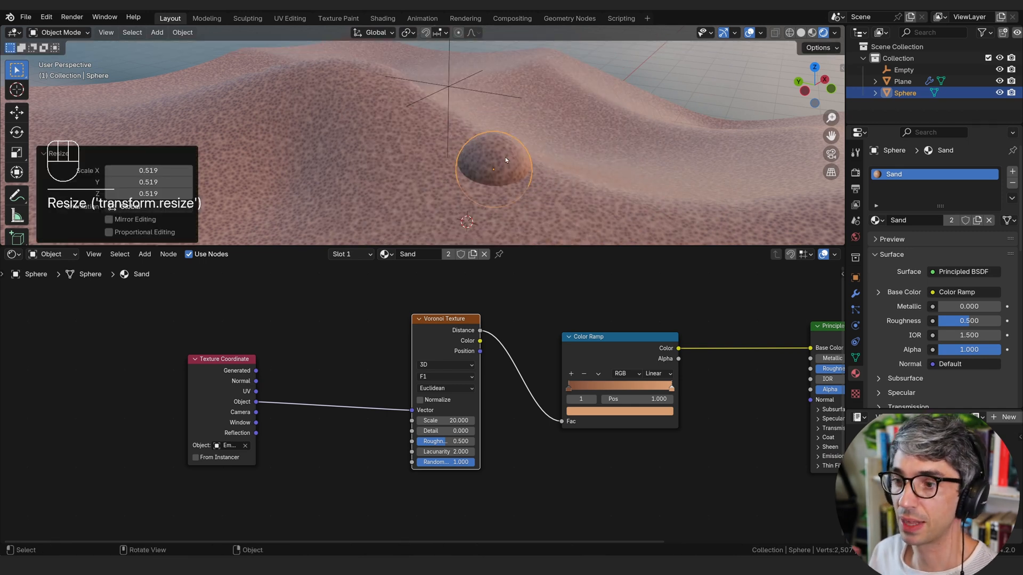
left_click(219, 375)
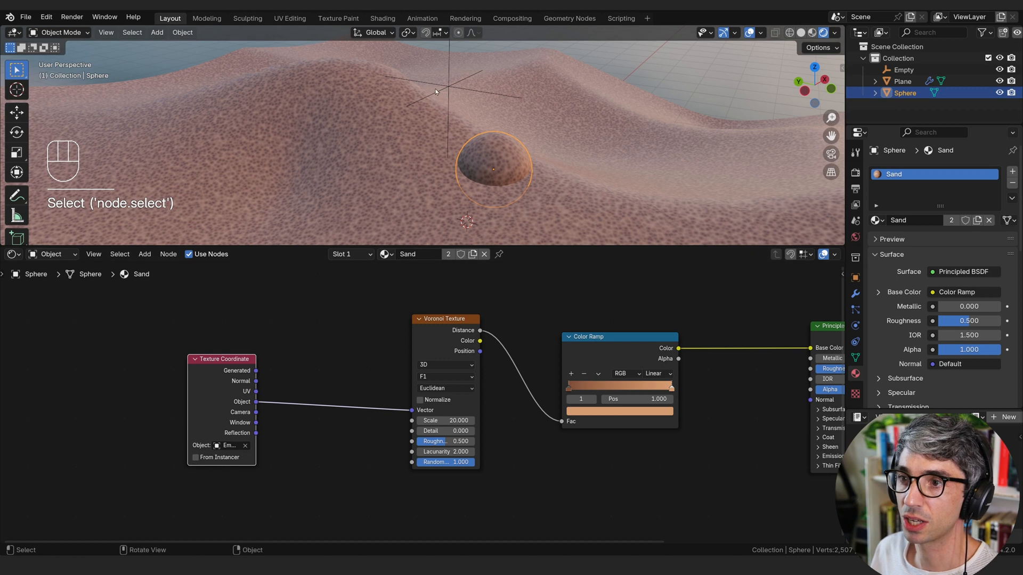
left_click(451, 85)
key("s")
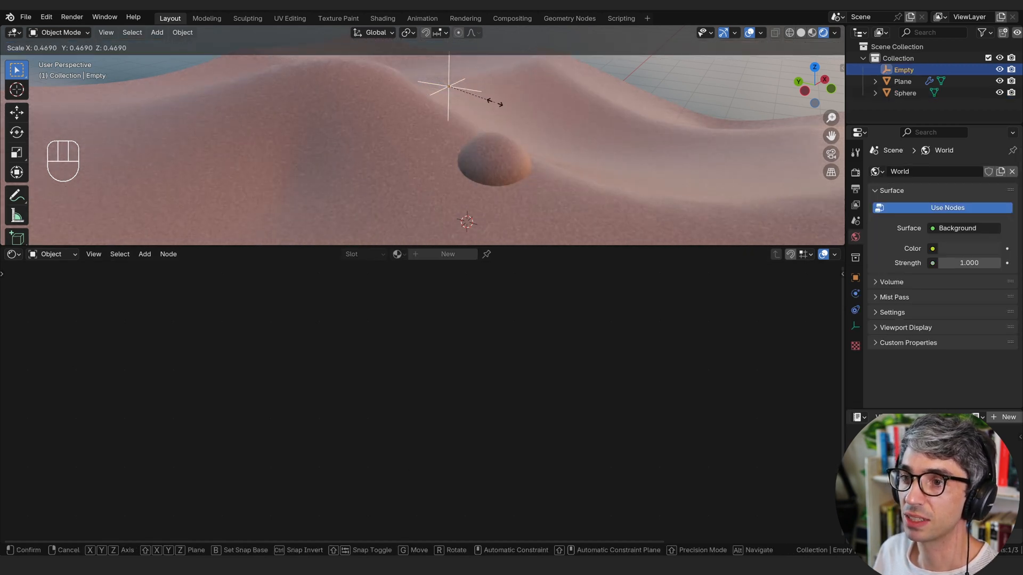
right_click(644, 119)
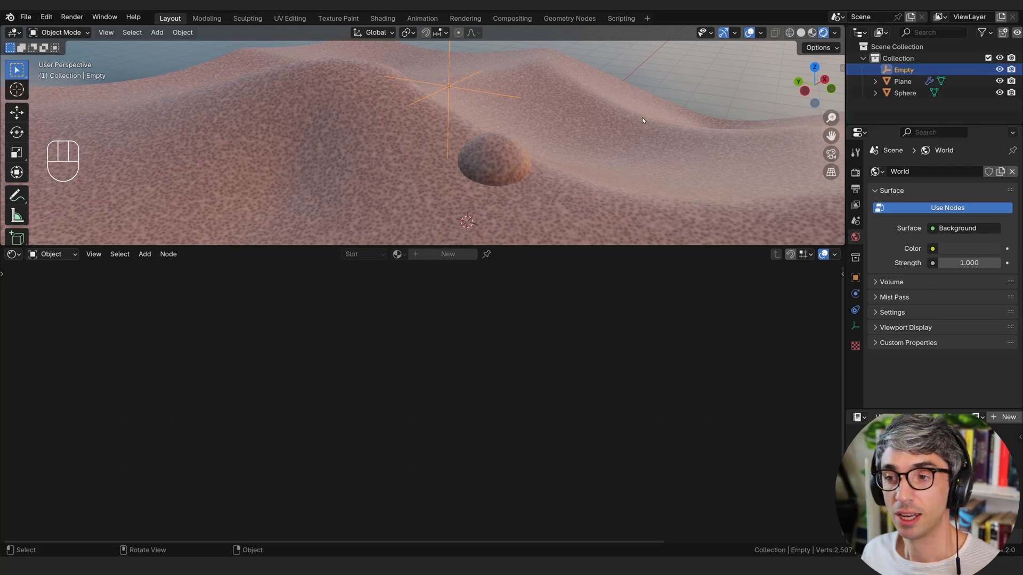
Delete the sphere and select the dune plane.
left_click(517, 152)
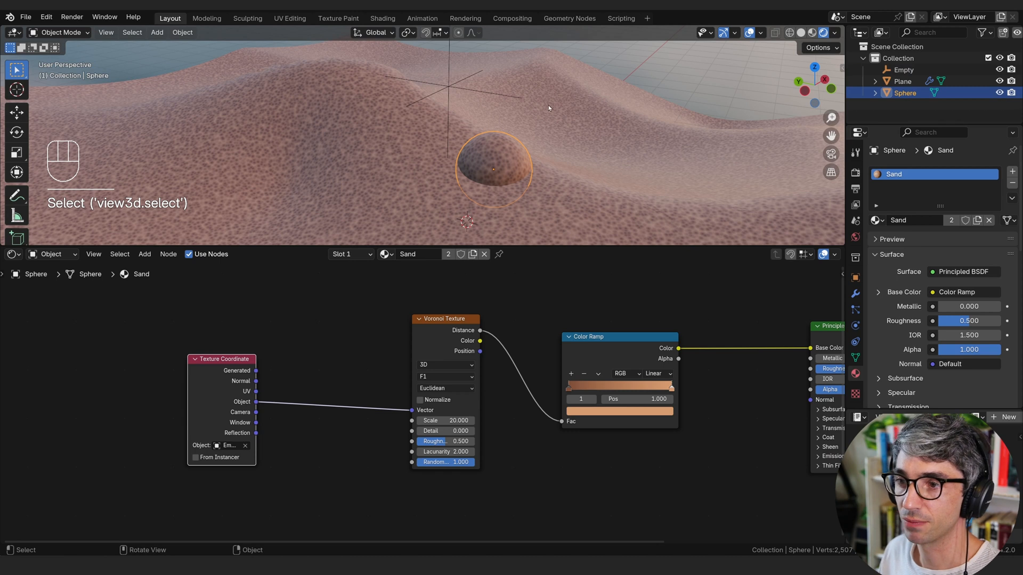
key("x")
left_click(530, 104)
Move the Texture Coordinate node up slightly and set the Voronoi Texture's Scale to 50.
left_click(312, 381)
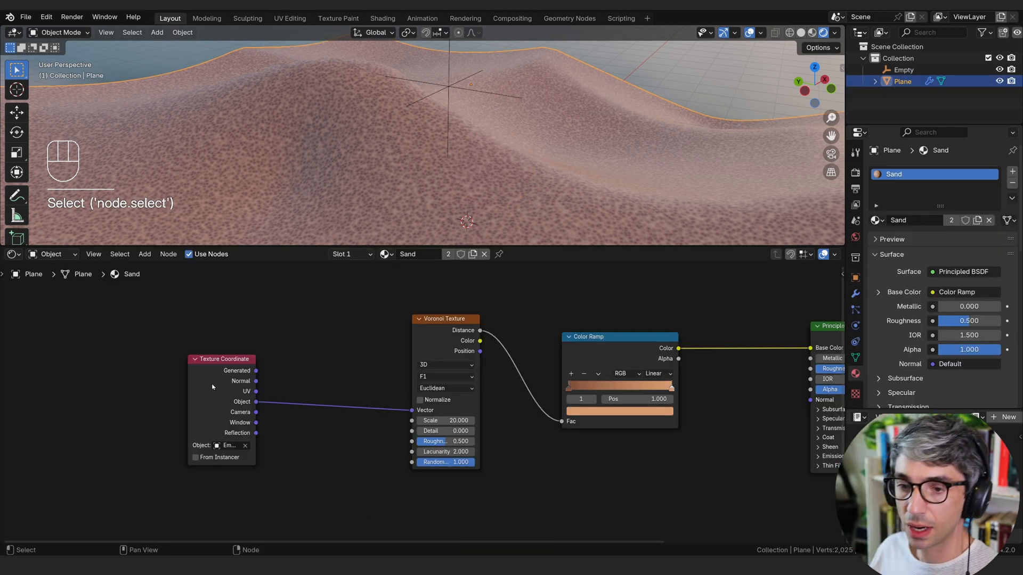
left_click_drag(212, 387, 209, 366)
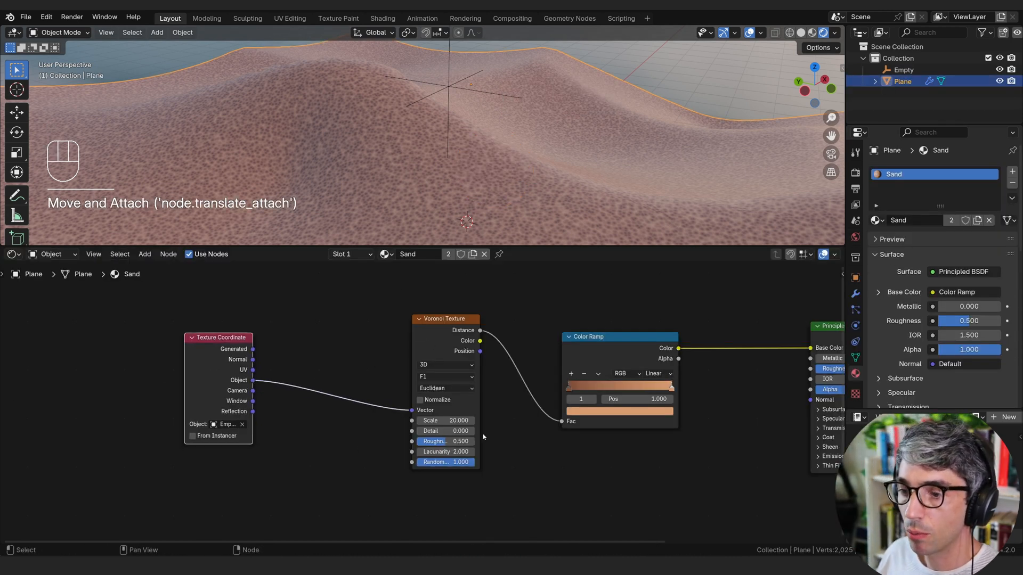
left_click(446, 421)
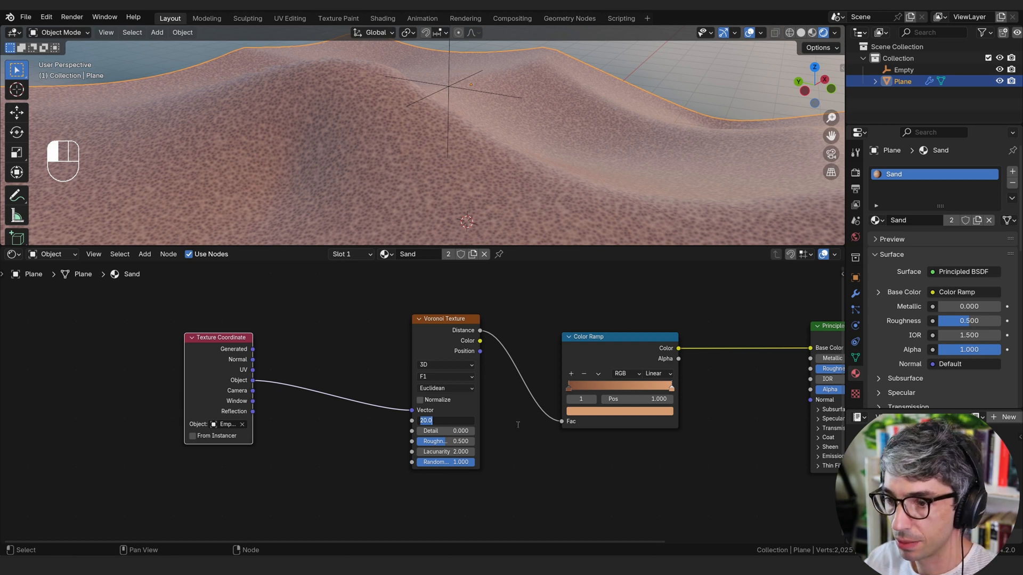
type("50")
key("Return")
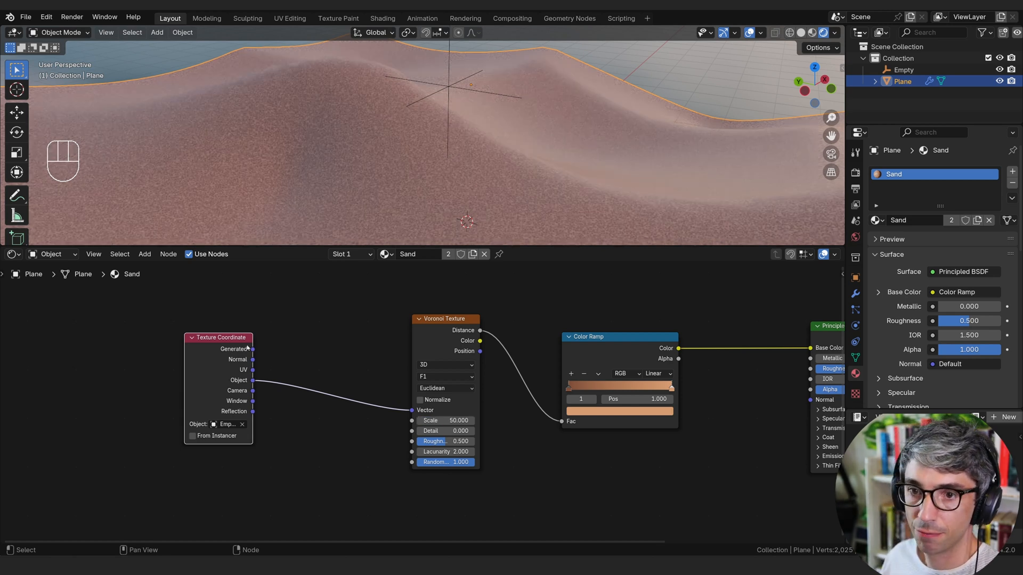
Spread out the Texture Coordinate, Voronoi Texture and Color Ramp nodes to free space before the Principled BSDF.
left_click_drag(166, 330, 113, 330)
left_click_drag(442, 319, 383, 323)
middle_click_drag(426, 223, 447, 174, "shift")
scroll(448, 174, "up", 3)
scroll(454, 175, "up", 4)
left_click_drag(564, 515, 571, 506)
middle_click_drag(631, 385, 494, 360)
left_click_drag(494, 362, 461, 344)
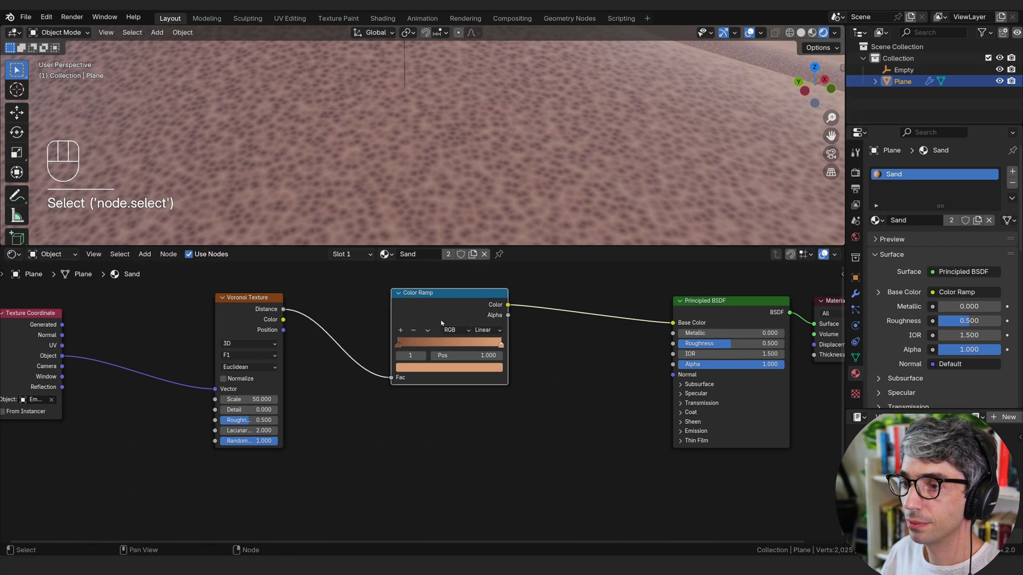
Add a Bump node, feeding the Voronoi Distance into its Height and its Normal into the Principled BSDF's Normal.
key("shift+a")
left_click(435, 413)
type("bump")
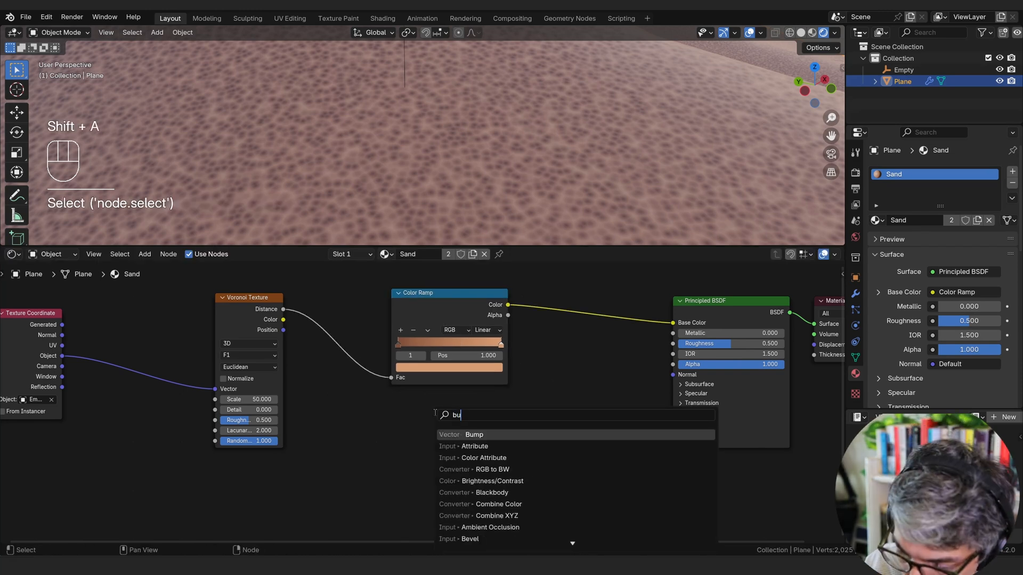
key("Return")
left_click_drag(283, 309, 435, 472)
left_click(567, 461)
left_click_drag(503, 429, 673, 378)
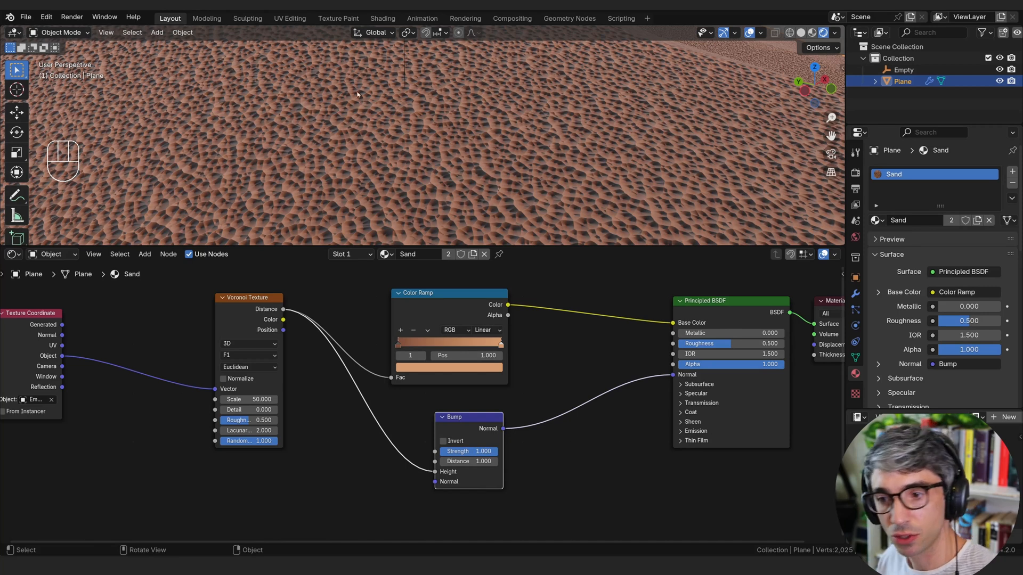
Try inverting the bump, then restore its non-inverted setting and inspect the sand surface from near and far.
left_click(443, 441)
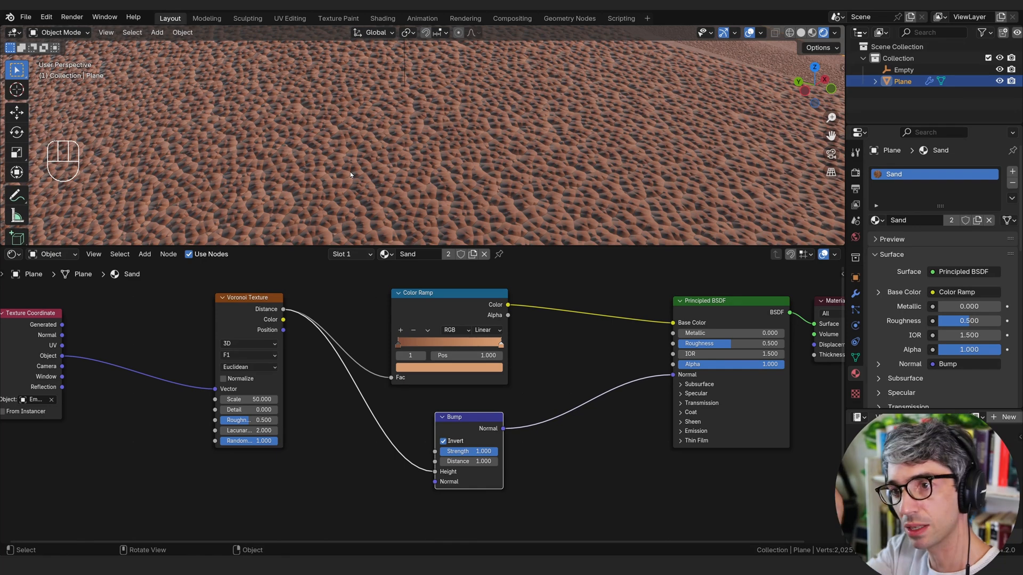
key("ctrl+z")
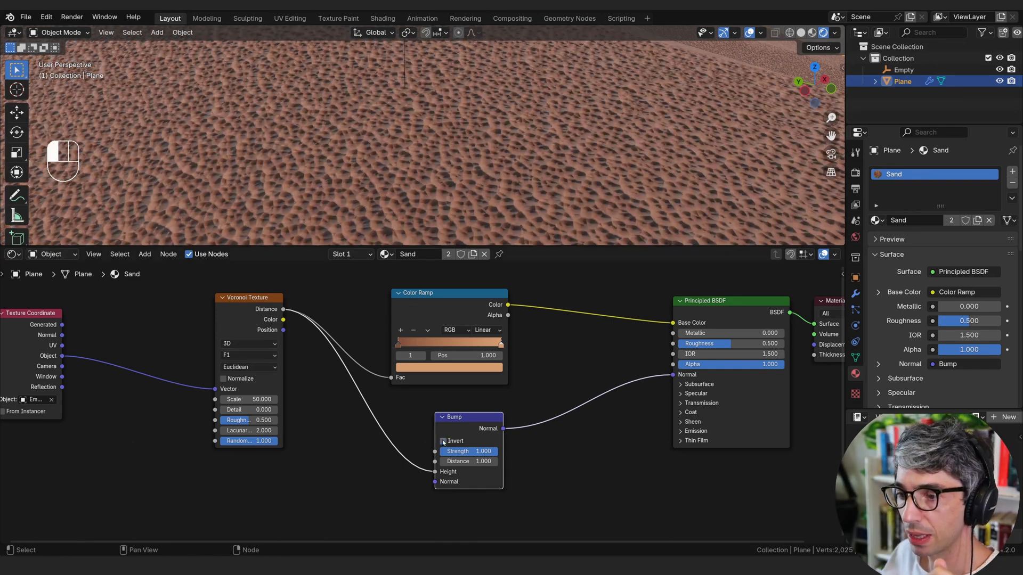
scroll(451, 174, "down", 6)
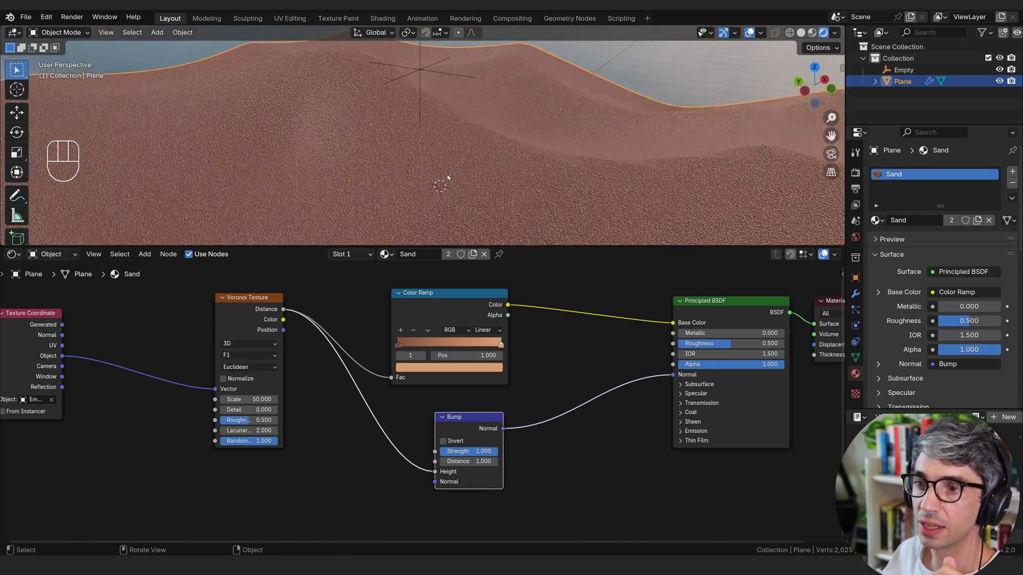
scroll(446, 179, "up", 2)
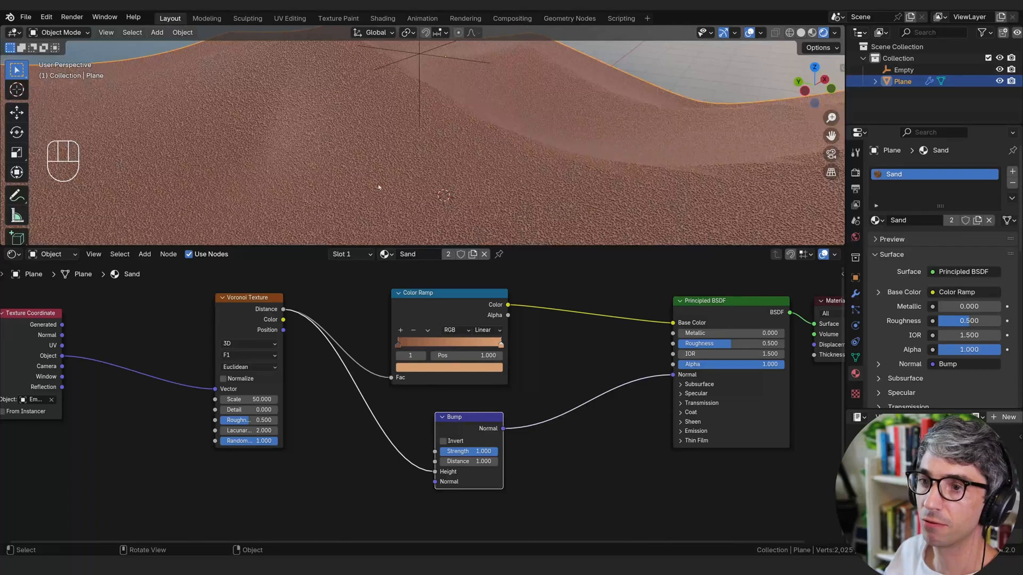
scroll(418, 184, "up", 3)
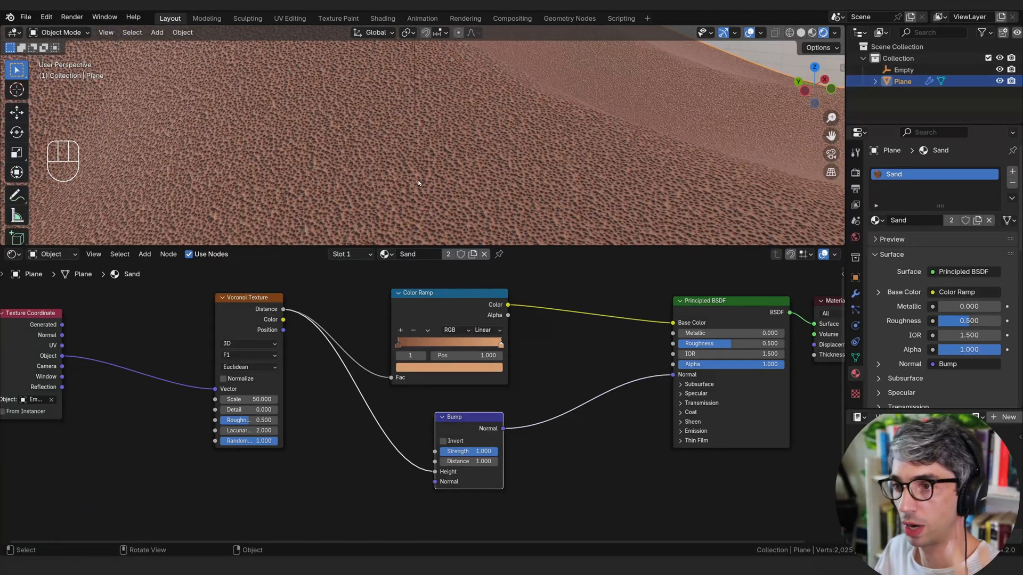
Set the Bump node's Distance to 0.1 and inspect the relief on the dunes up close.
left_click(533, 480)
double_click(467, 461)
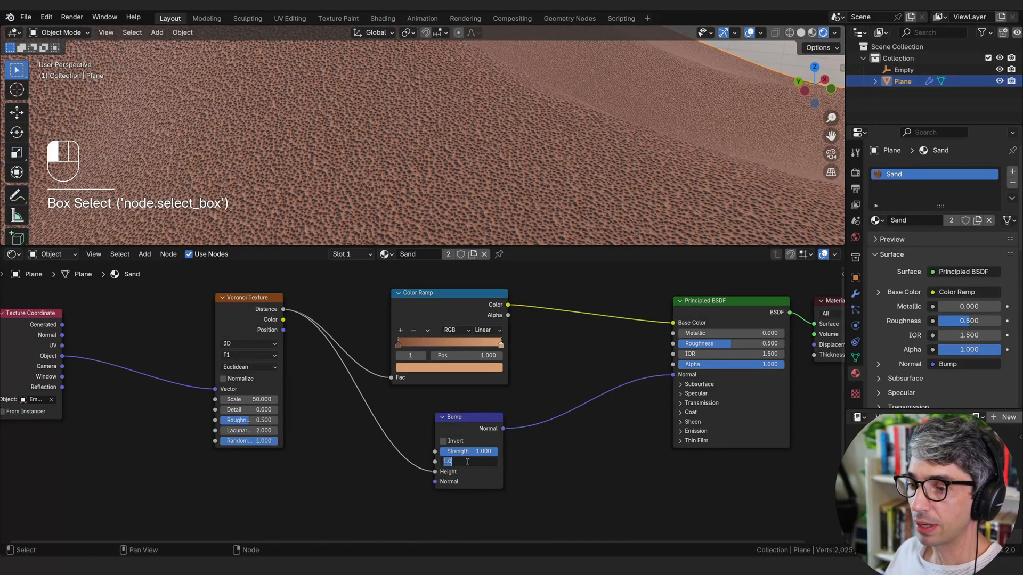
type("0.1")
key("Return")
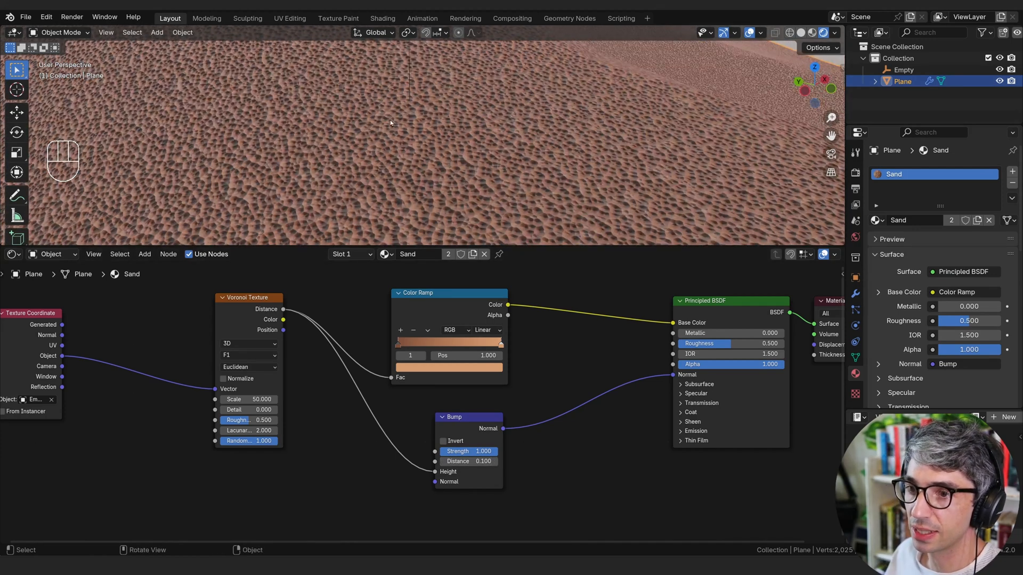
scroll(425, 208, "down", 7)
scroll(426, 212, "up", 7)
scroll(425, 208, "up", 5)
scroll(427, 195, "down", 8)
scroll(437, 269, "down", 1)
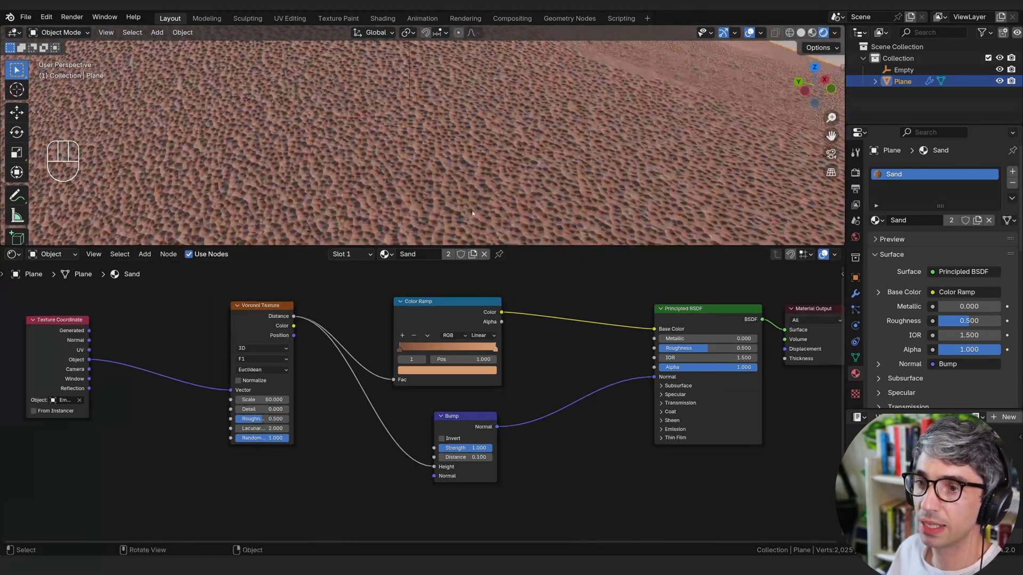
Try a Bump Distance of 0.01 for a subtler sand relief.
double_click(467, 457)
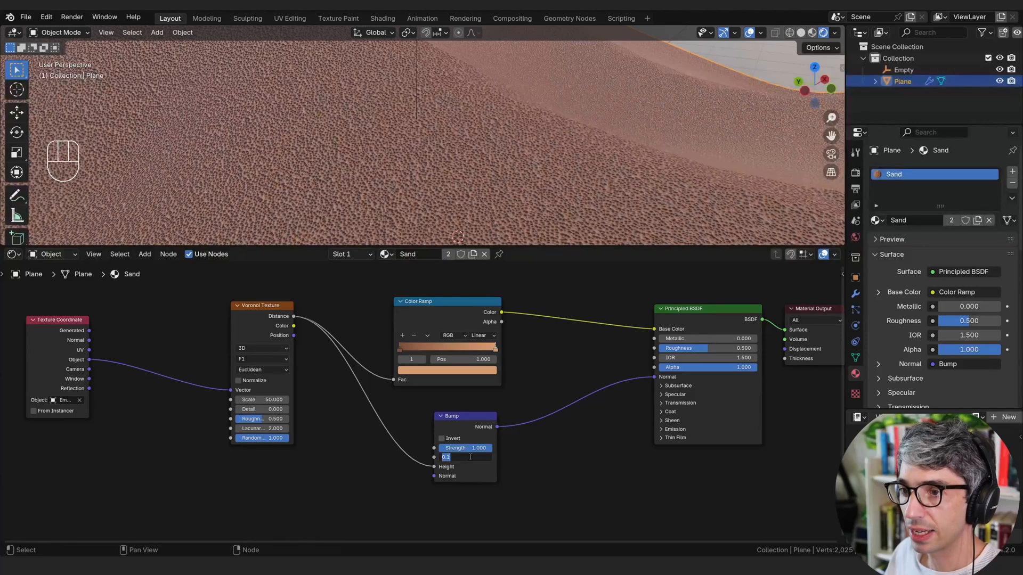
type(".01")
key("Return")
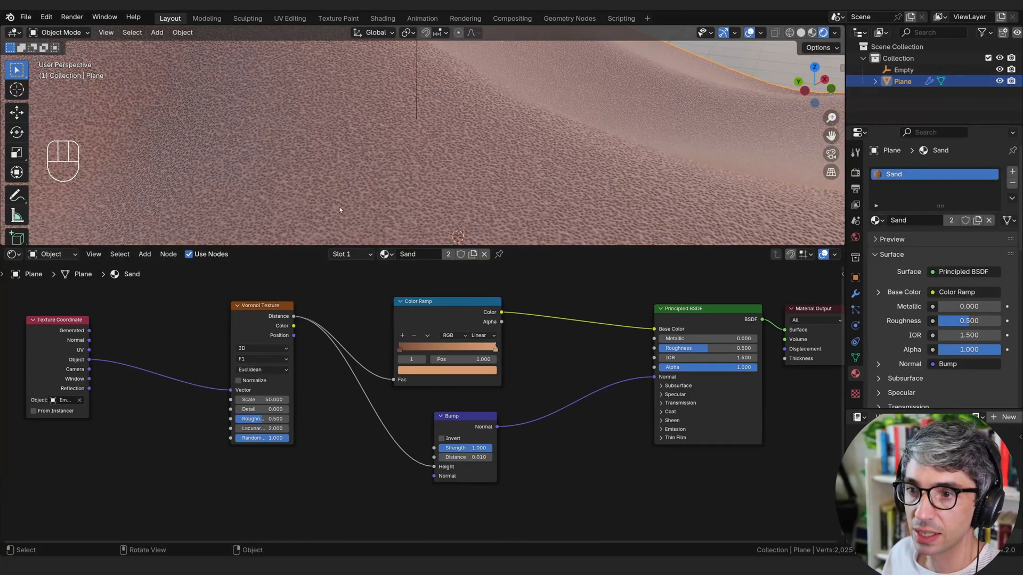
scroll(361, 196, "down", 2)
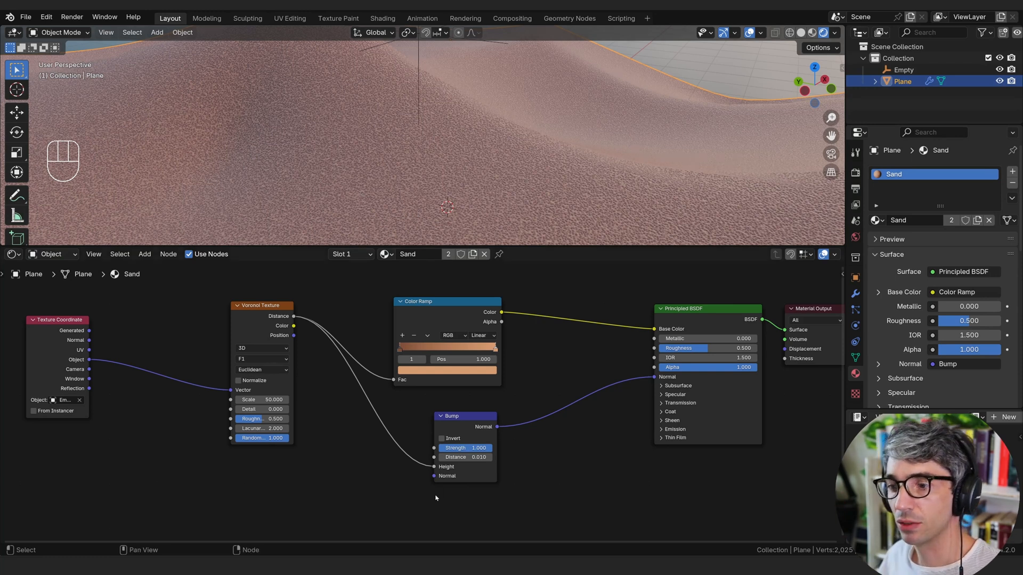
Set the Bump node's Distance back to 0.1.
left_click(465, 457)
key("BackSpace")
key("BackSpace")
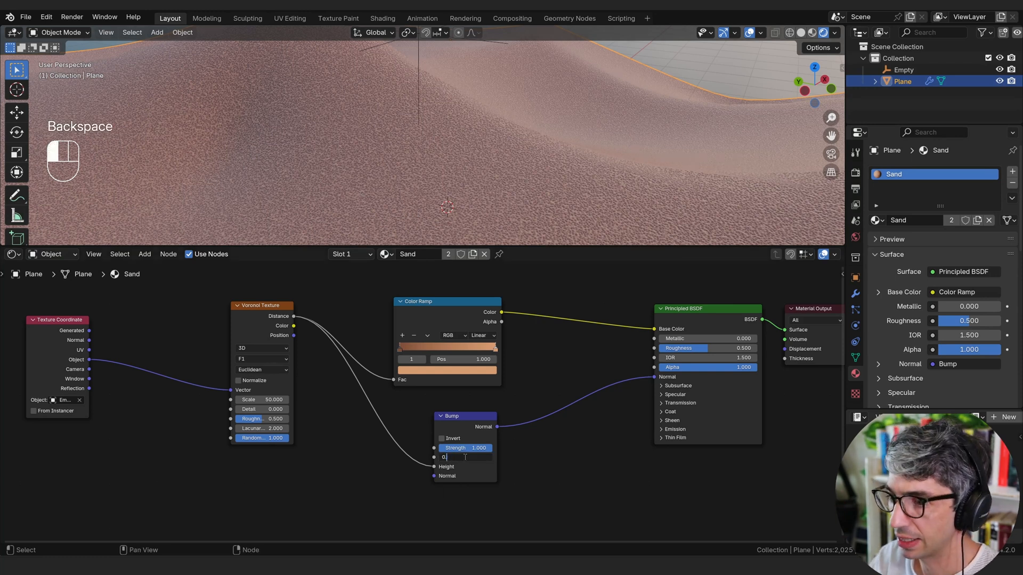
type("1")
key("Return")
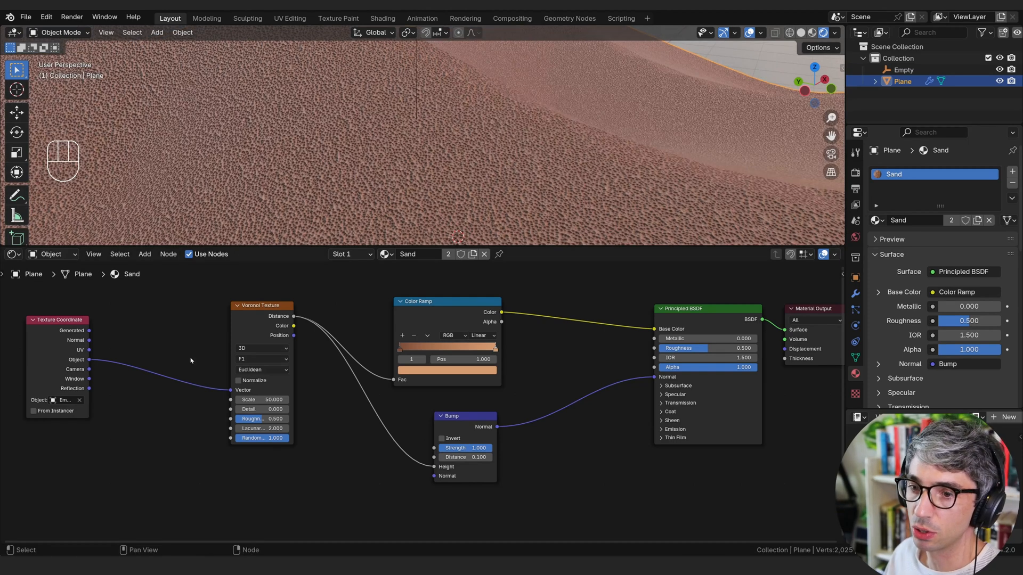
Reposition the Bump and Color Ramp nodes and select the Color Ramp's light stop at position 1.
left_click_drag(485, 426, 475, 422)
left_click_drag(435, 307, 454, 307)
scroll(463, 360, "up", 1)
middle_click_drag(463, 359, 462, 374)
mouse_move(414, 362)
left_mouse_down()
mouse_move(479, 361)
mouse_move(410, 357)
mouse_move(452, 353)
mouse_move(413, 362)
left_mouse_up()
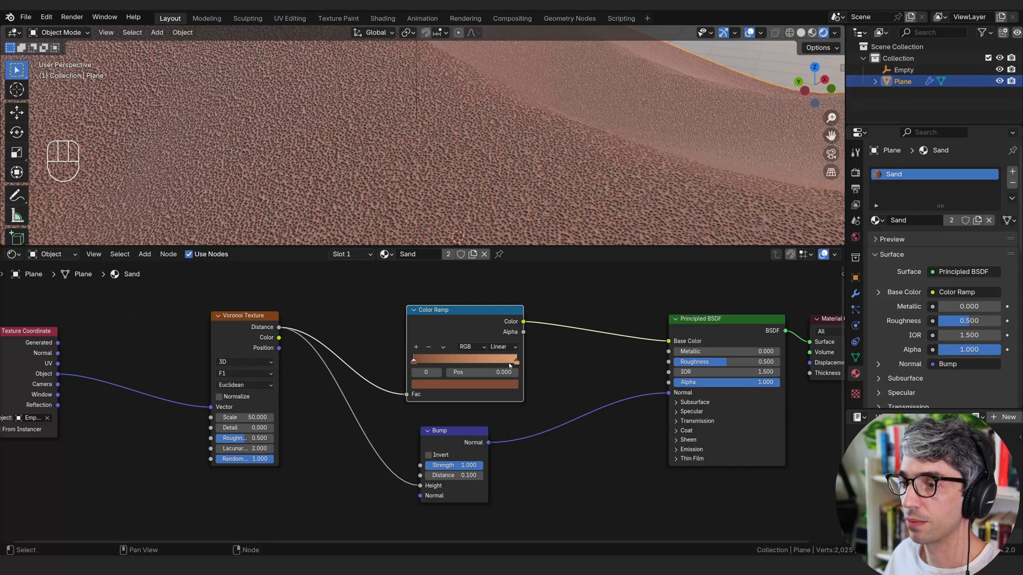
mouse_move(515, 362)
left_mouse_down()
mouse_move(465, 361)
mouse_move(540, 367)
left_mouse_up()
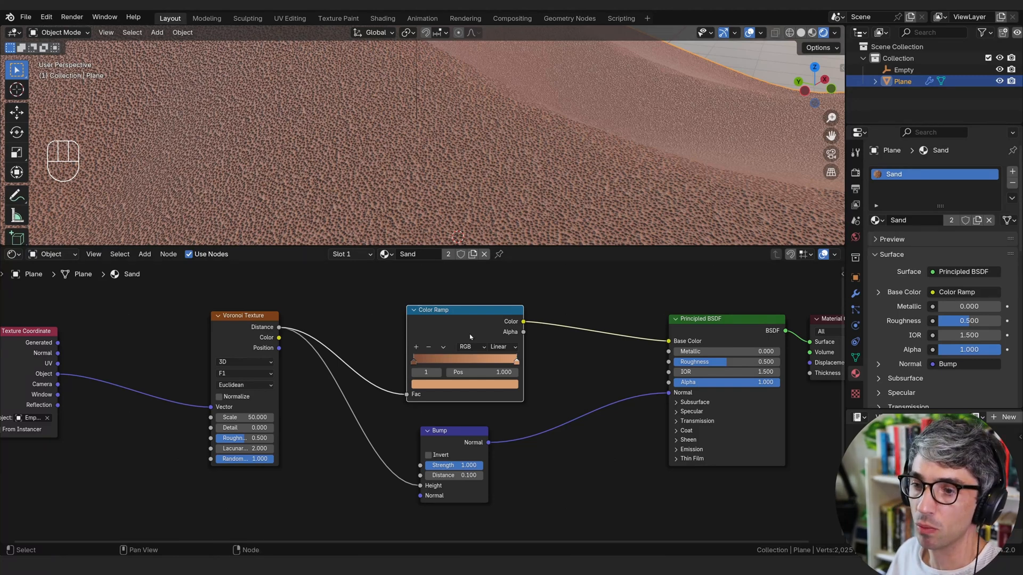
left_click_drag(470, 337, 477, 326)
Set the Principled BSDF's Roughness to 0.1.
key("Home")
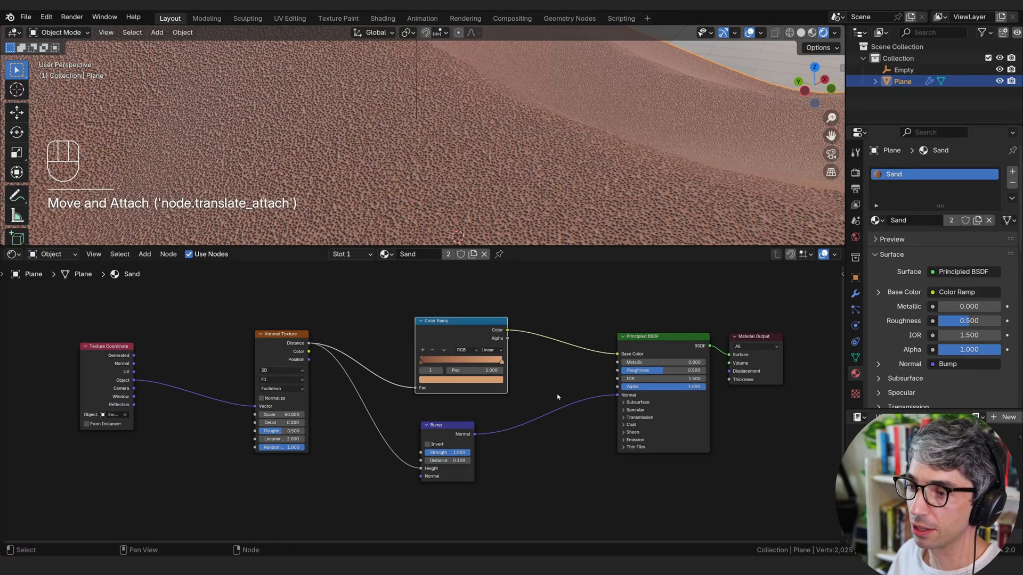
middle_click_drag(557, 397, 438, 379)
scroll(439, 384, "up", 3)
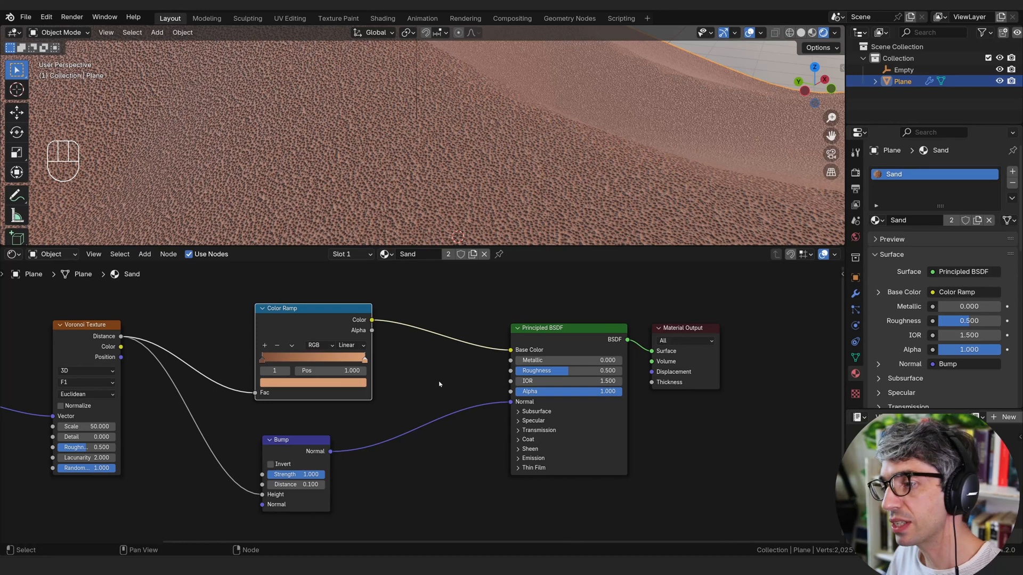
left_click(541, 371)
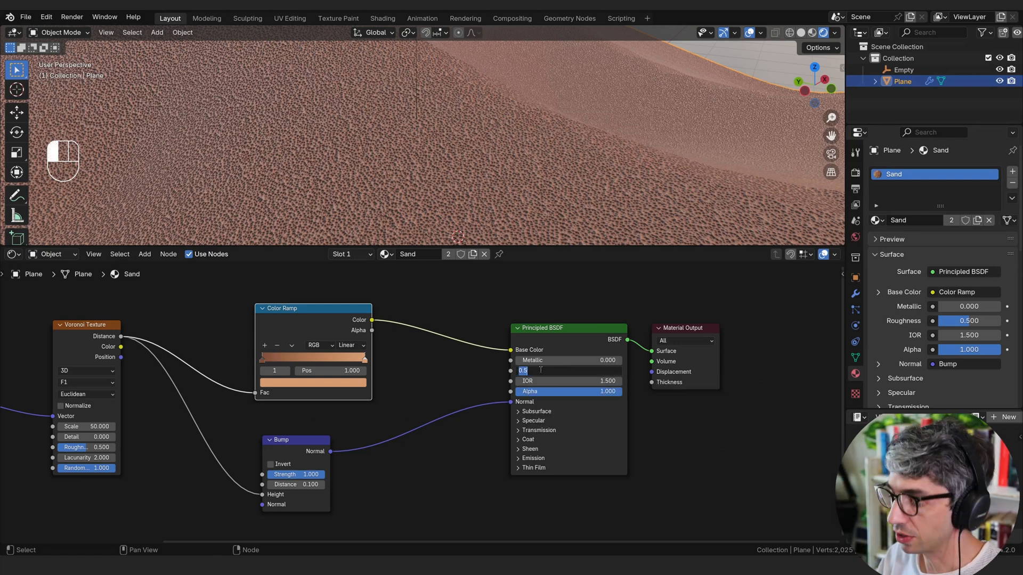
type(".1")
key("Return")
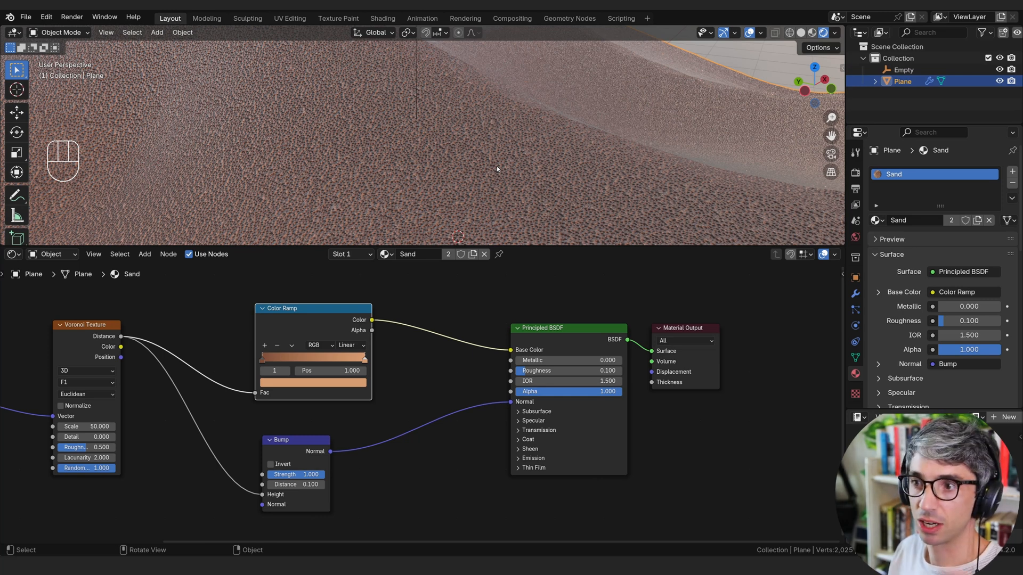
Reposition the Texture Coordinate and Voronoi Texture nodes and duplicate the Voronoi Texture, placing the copy beneath the original.
left_click(331, 479)
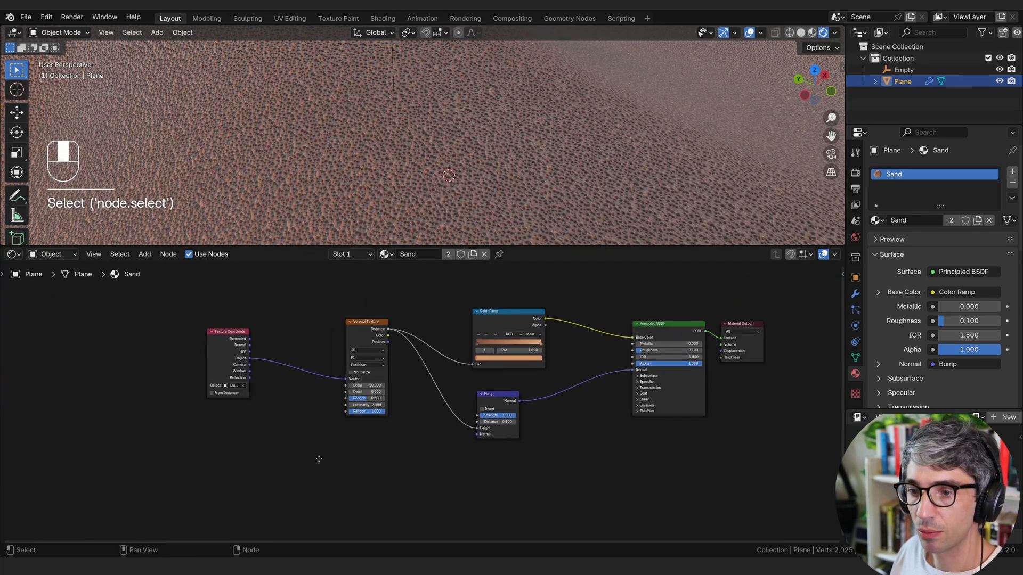
middle_click_drag(319, 458, 322, 459)
left_click_drag(223, 332, 204, 314)
left_click_drag(361, 323, 344, 316)
left_click(410, 428)
middle_click_drag(409, 417, 374, 415)
key("shift+d")
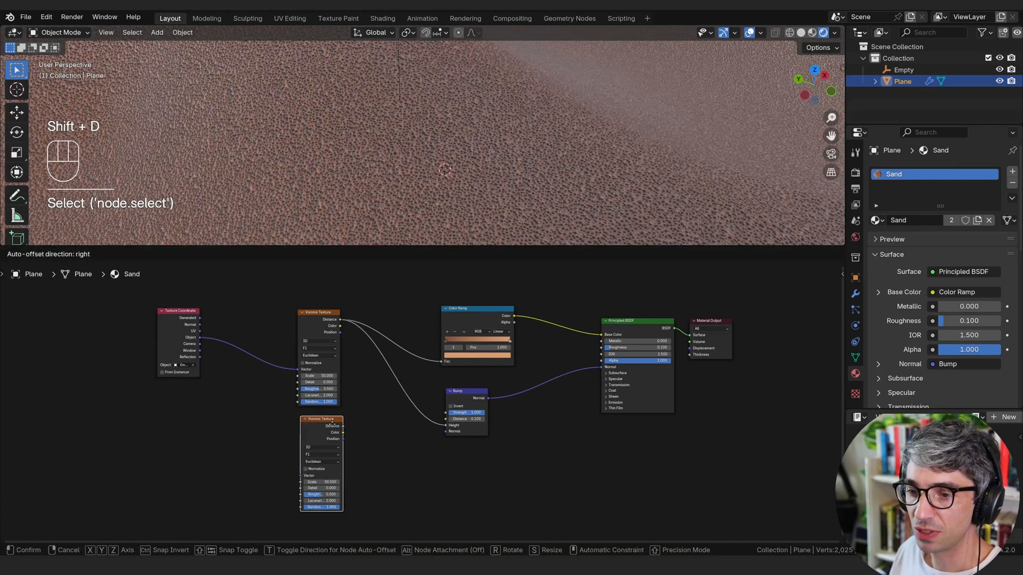
left_click(332, 430)
Try a Scale of 30 on the original Voronoi Texture and check the grain size on the terrain.
scroll(368, 454, "up", 4)
middle_click_drag(375, 470, 473, 418)
scroll(421, 422, "up", 3)
scroll(455, 428, "down", 2)
left_click(378, 316)
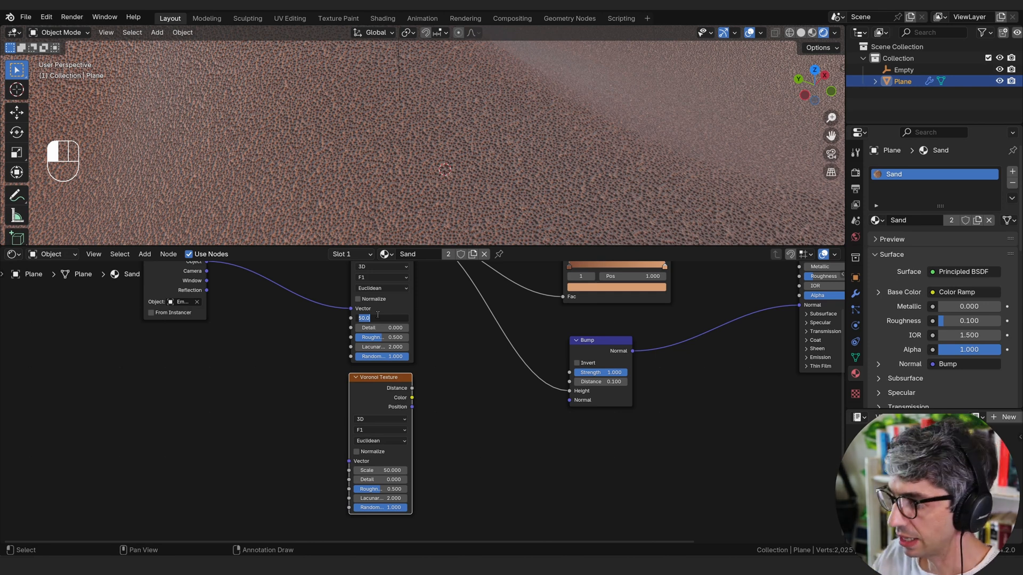
type("30")
key("Return")
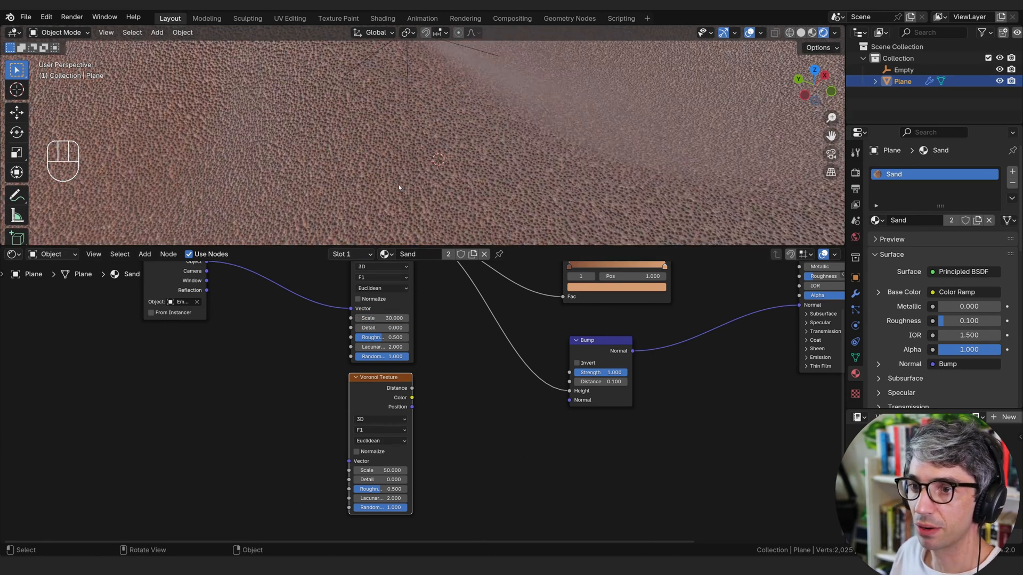
left_click(438, 415)
middle_click_drag(381, 419, 354, 424)
middle_click_drag(434, 470, 433, 462)
middle_click_drag(449, 383, 479, 407)
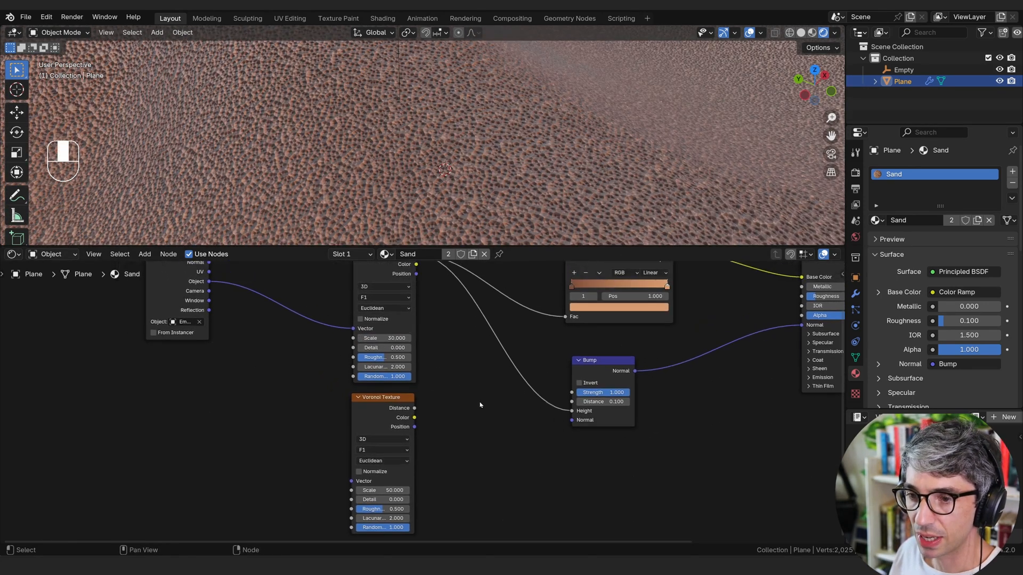
Set the original Voronoi Texture's Scale to 20 for coarser grain.
left_click(370, 336)
type("20")
key("Return")
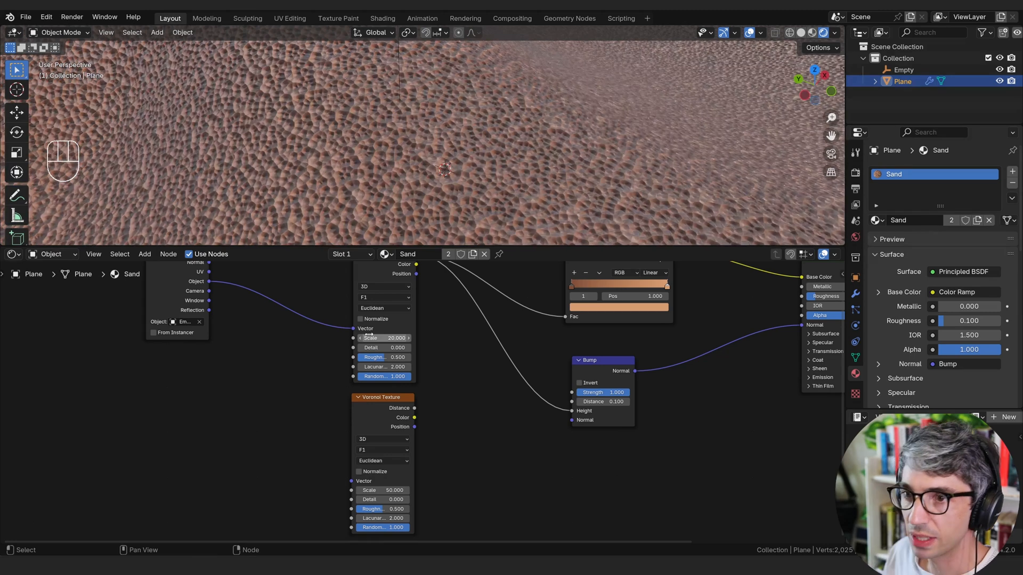
scroll(475, 166, "down", 10)
scroll(450, 173, "up", 6)
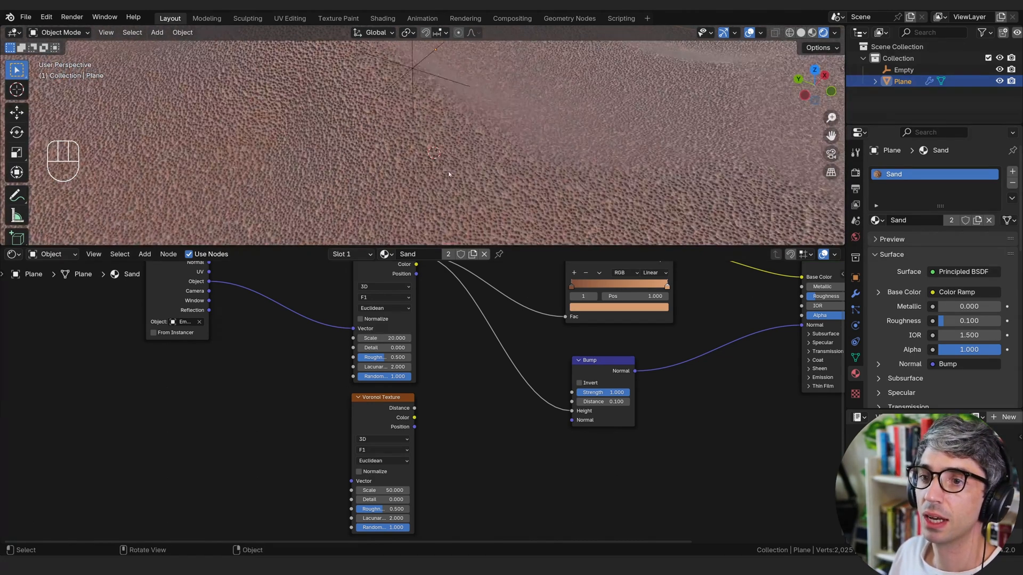
scroll(448, 174, "up", 3)
middle_click_drag(469, 383, 469, 385)
Link the Texture Coordinate's Object output to the duplicate Voronoi Texture's Vector input and shift the Bump node aside.
left_click(389, 408)
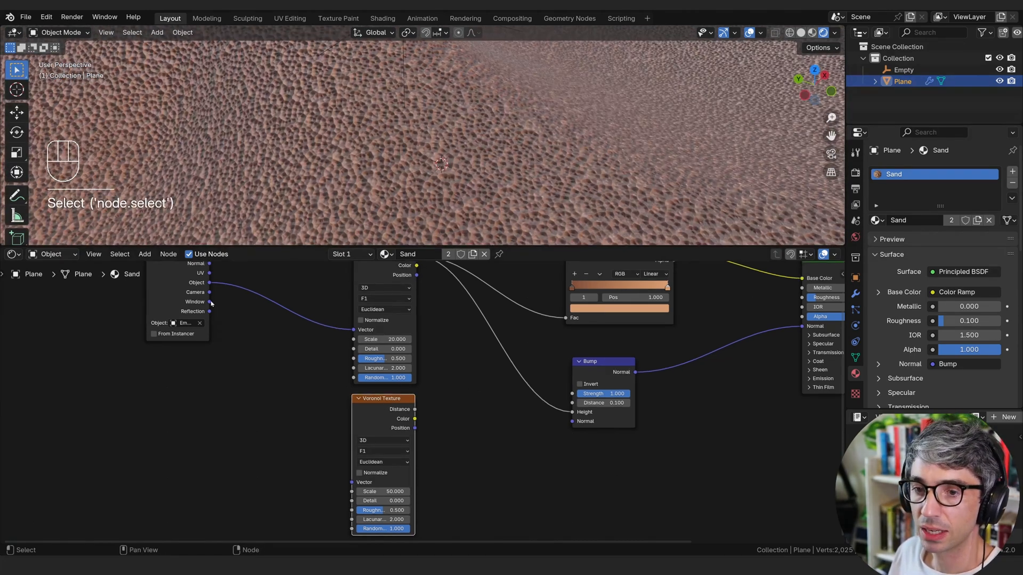
left_click_drag(208, 282, 352, 482)
middle_click_drag(510, 463, 283, 444)
left_click_drag(387, 354, 469, 350)
Move the Material Output beside the duplicate Voronoi Texture and preview that texture's Distance through the Surface input.
scroll(515, 466, "down", 8)
middle_click_drag(514, 466, 459, 468)
left_click_drag(581, 349, 382, 448)
middle_click_drag(436, 459, 534, 445)
scroll(415, 441, "up", 2)
left_click_drag(378, 421, 494, 456)
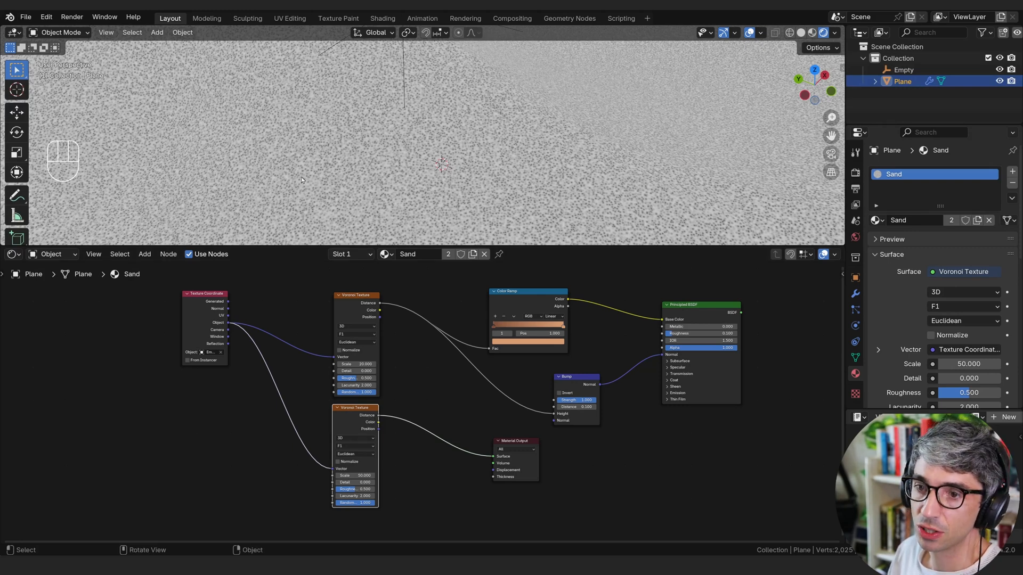
middle_click_drag(460, 169, 418, 186)
scroll(447, 149, "up", 7)
scroll(568, 165, "down", 7)
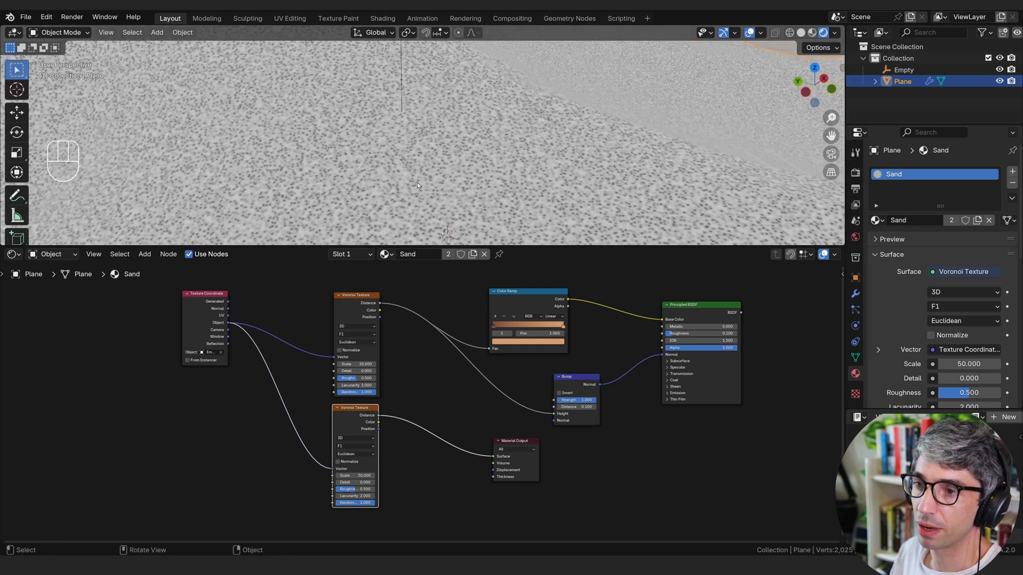
Preview the original Voronoi Texture's Distance on the terrain by linking it to the Material Output's Surface.
middle_click_drag(603, 225, 602, 209, "shift")
left_click(506, 420)
middle_click_drag(510, 420, 481, 419)
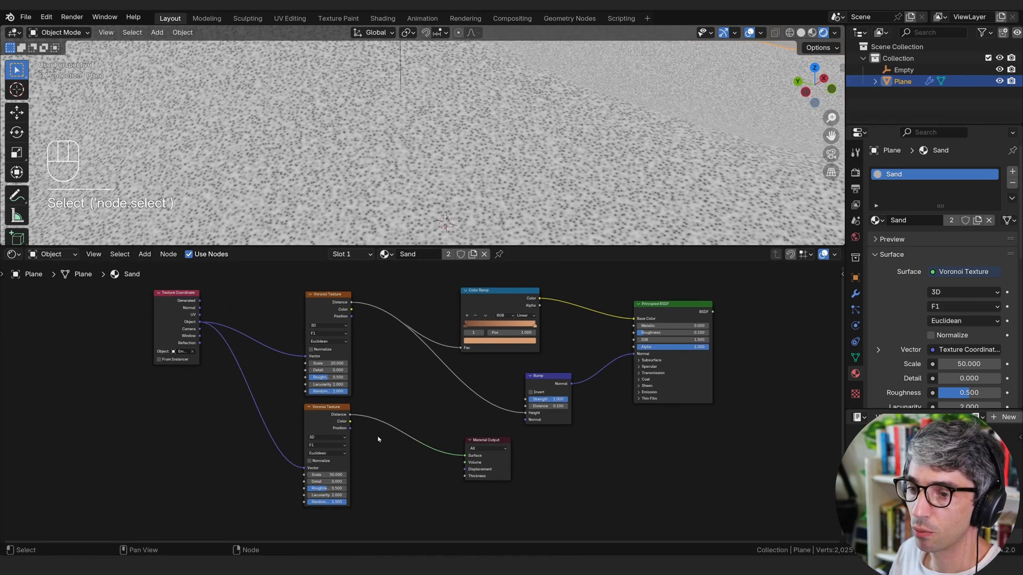
left_click(337, 408)
left_click_drag(353, 305, 581, 464)
Add a Mix Color node between the duplicate Voronoi Texture and the Material Output.
left_click(427, 464)
key("shift+a")
left_click(393, 409)
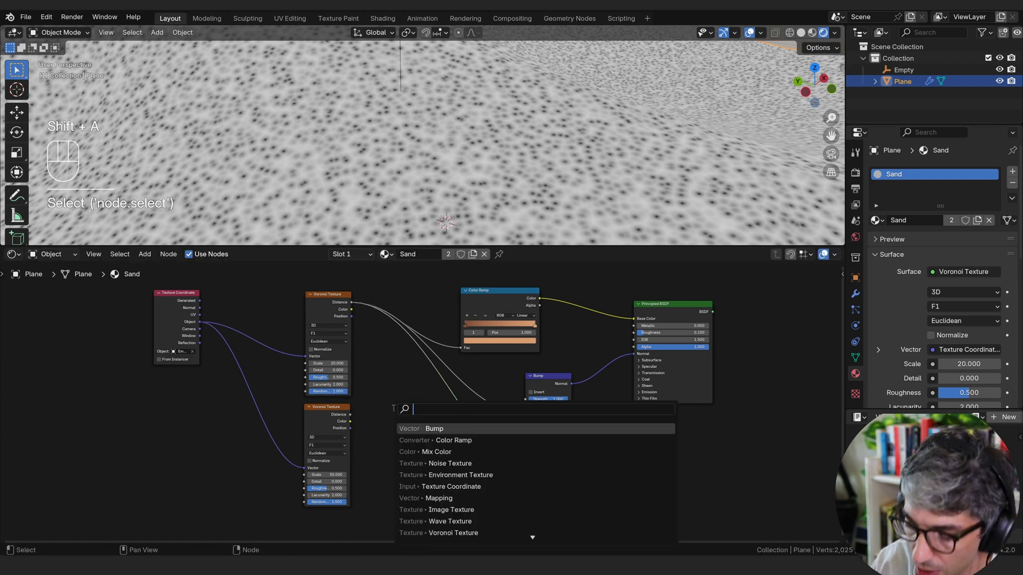
type("mix")
key("Down")
key("Return")
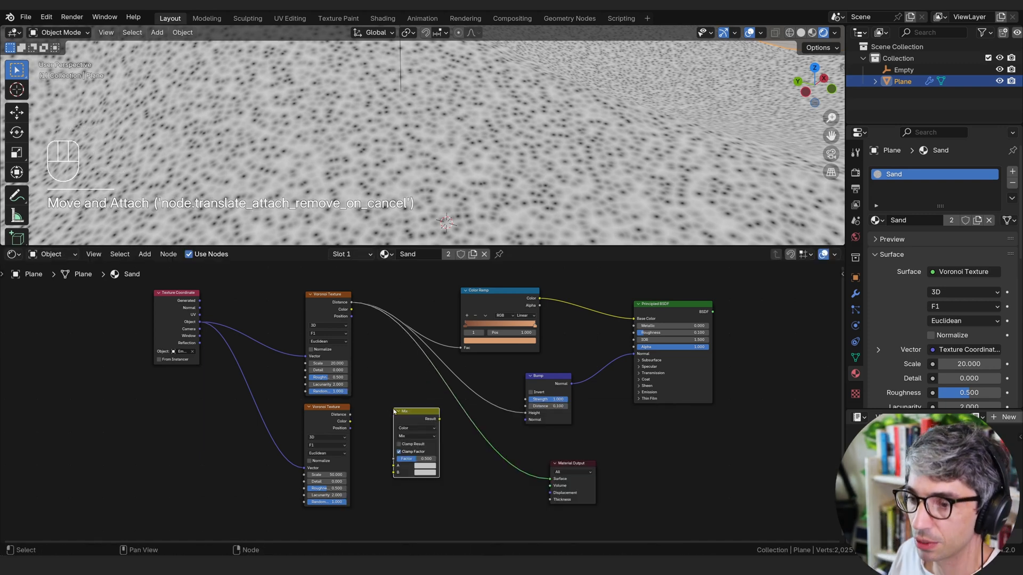
left_click(394, 412)
Link the original and duplicate Voronoi Distance outputs to the Mix node's A and B, and its Result to Surface.
left_click_drag(352, 310, 395, 468)
left_click_drag(350, 420, 393, 473)
left_click_drag(439, 419, 449, 435)
left_click_drag(550, 488, 550, 479)
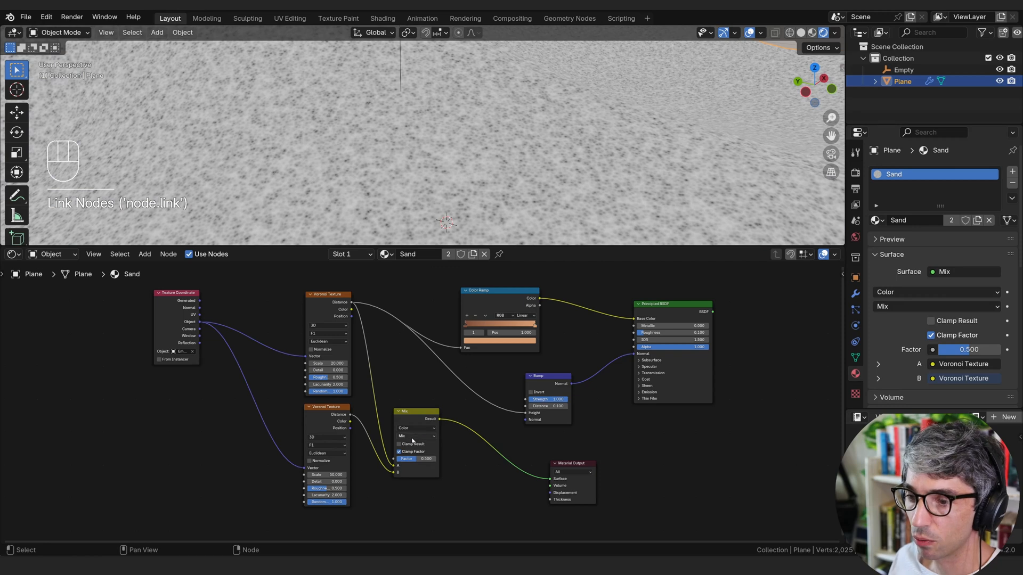
Change the Mix node's blending mode to Multiply and set its Factor to 1.
left_click_drag(415, 462, 460, 408)
scroll(474, 481, "up", 2)
left_click(460, 404)
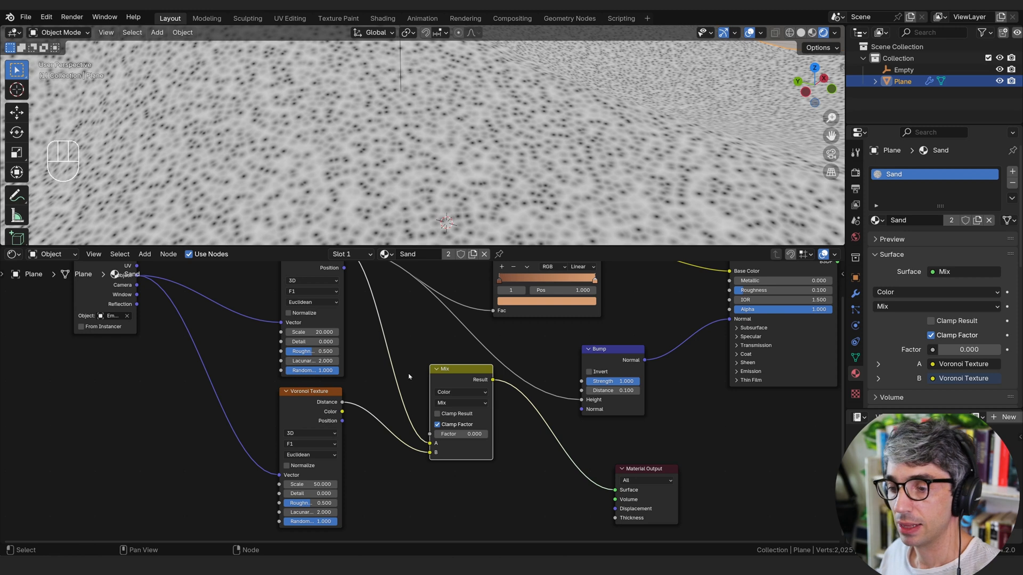
left_click(461, 404)
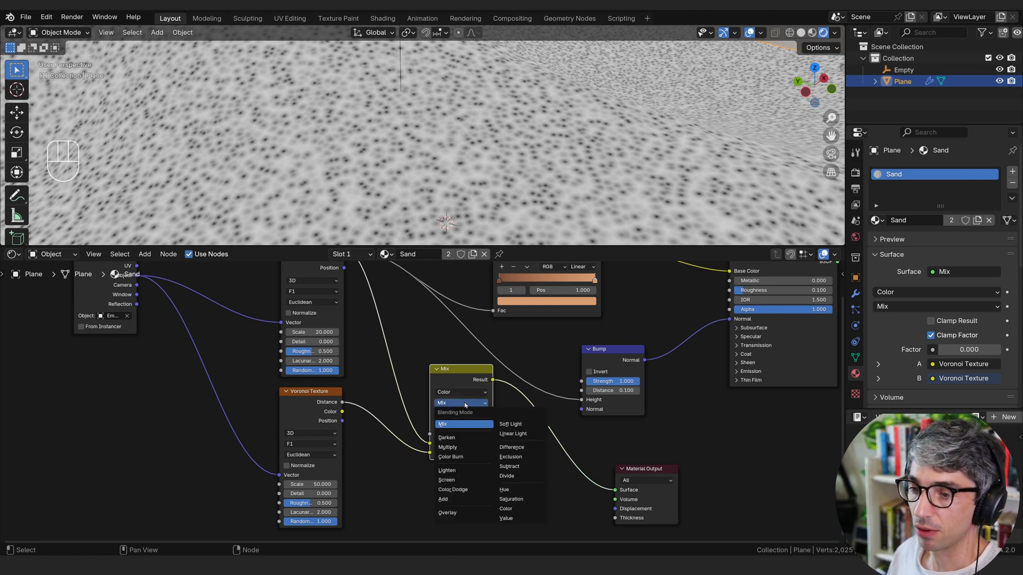
left_click(466, 447)
left_click_drag(452, 435, 512, 434)
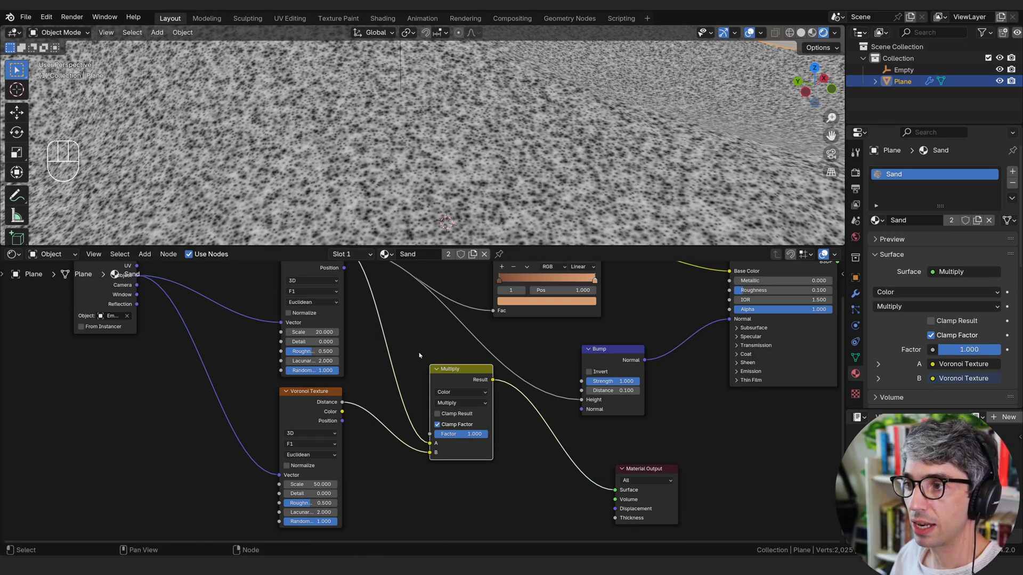
Reposition the Multiply node, move the Material Output beyond the Principled BSDF, and reconnect the BSDF to its Surface input.
left_click_drag(431, 368, 458, 409)
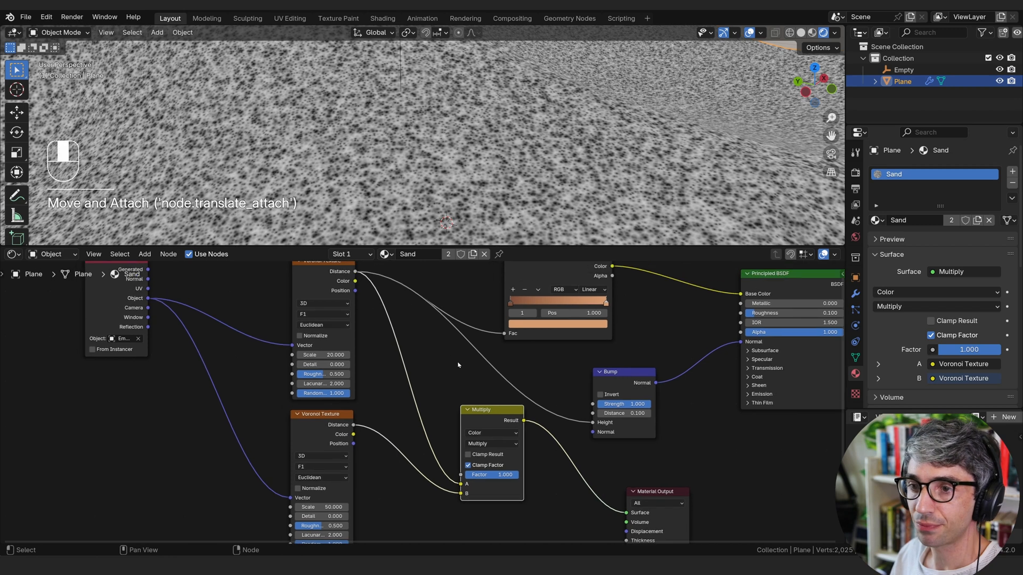
middle_click_drag(443, 379, 365, 343)
left_click_drag(422, 378, 405, 366)
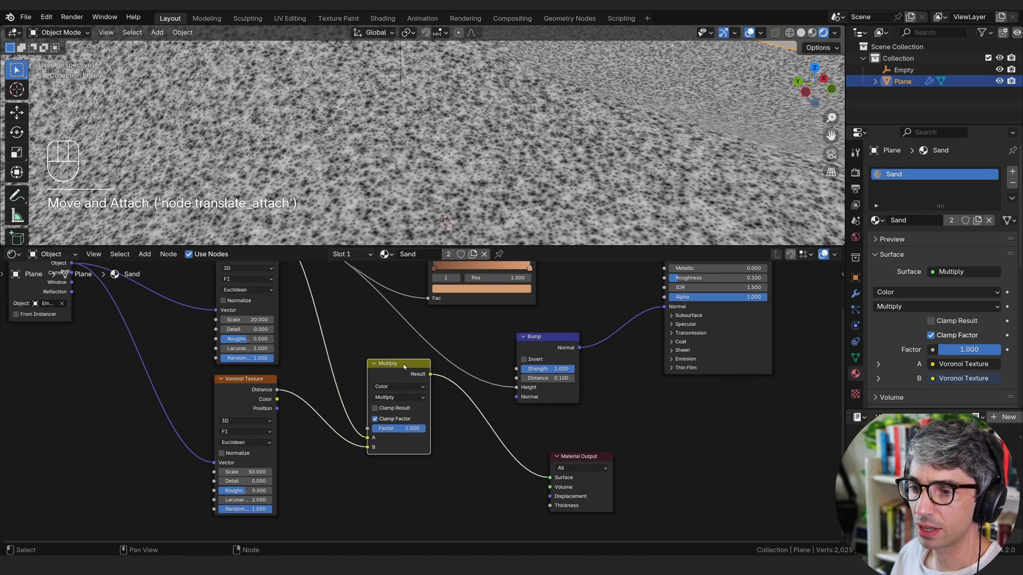
left_click(400, 369)
left_click_drag(561, 460, 807, 304)
middle_click_drag(718, 435, 551, 517)
left_click_drag(648, 383, 713, 340)
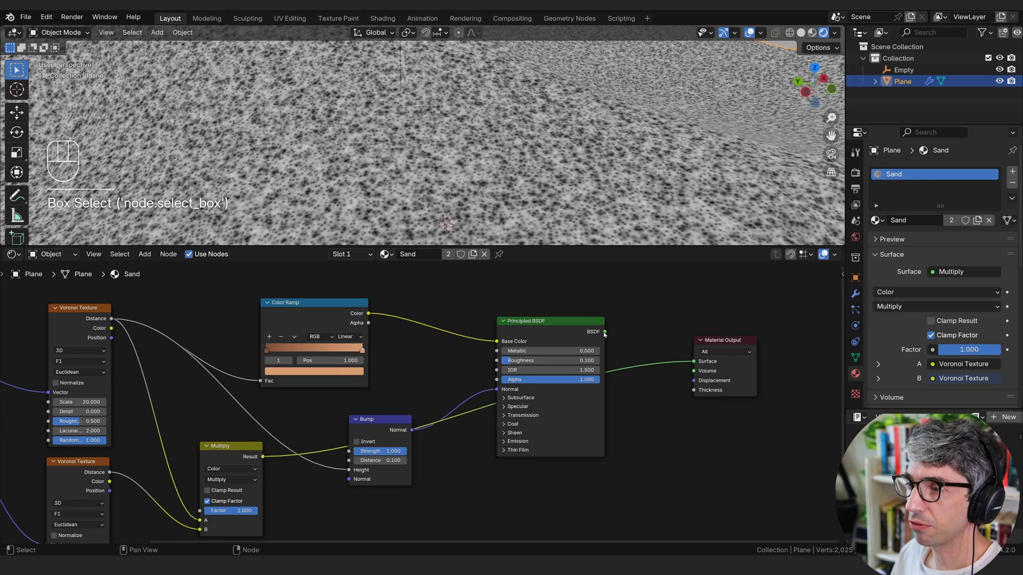
left_click_drag(604, 332, 698, 364)
Feed the Multiply node's Result into the Bump node's Height and inspect the combined sand relief on the dunes.
middle_click_drag(585, 467, 815, 422)
left_click_drag(491, 413, 584, 427)
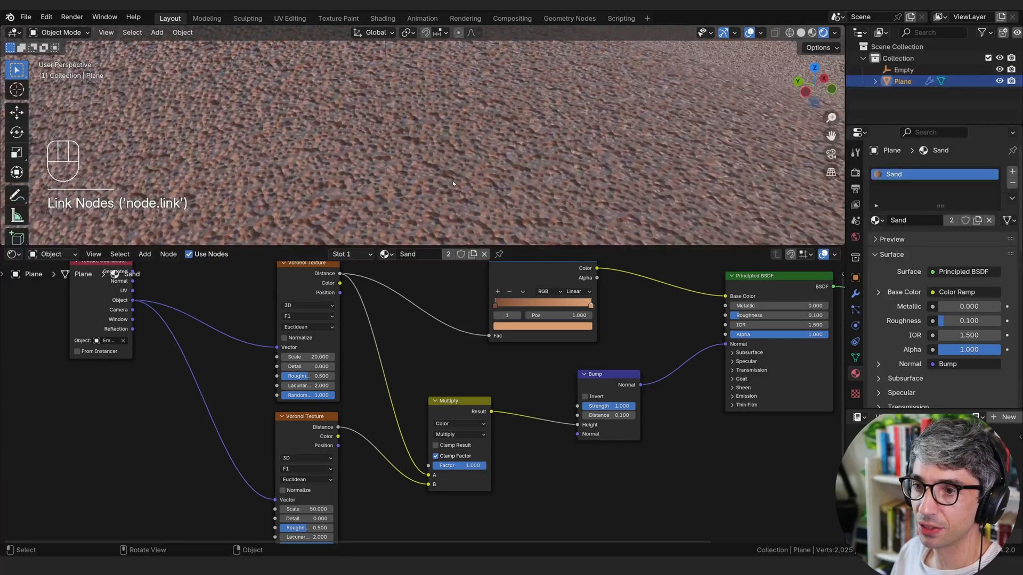
middle_click_drag(441, 194, 436, 228)
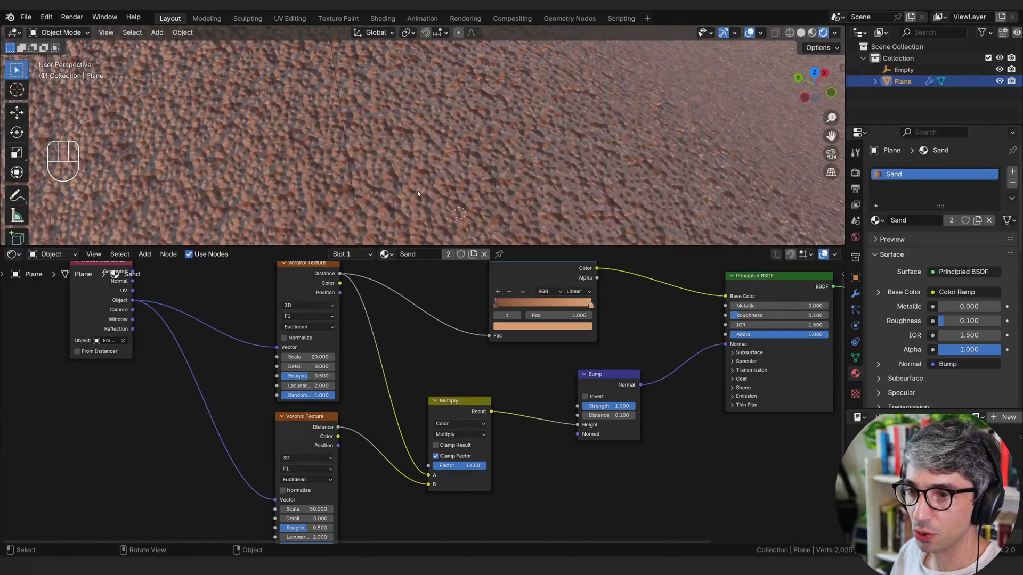
middle_click_drag(417, 193, 496, 168)
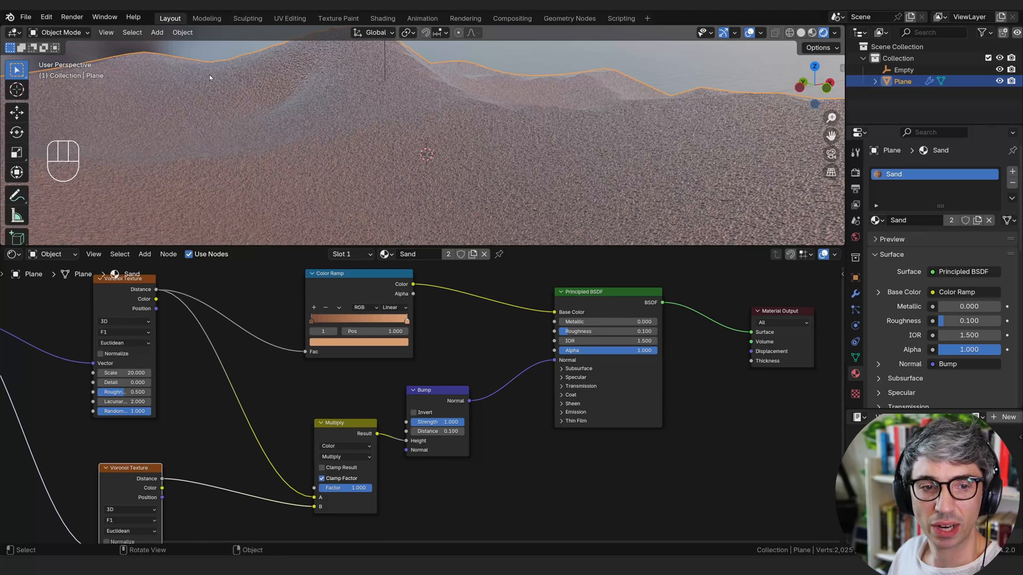
middle_click_drag(413, 104, 422, 167, "shift")
scroll(440, 155, "up", 3)
scroll(423, 167, "down", 3)
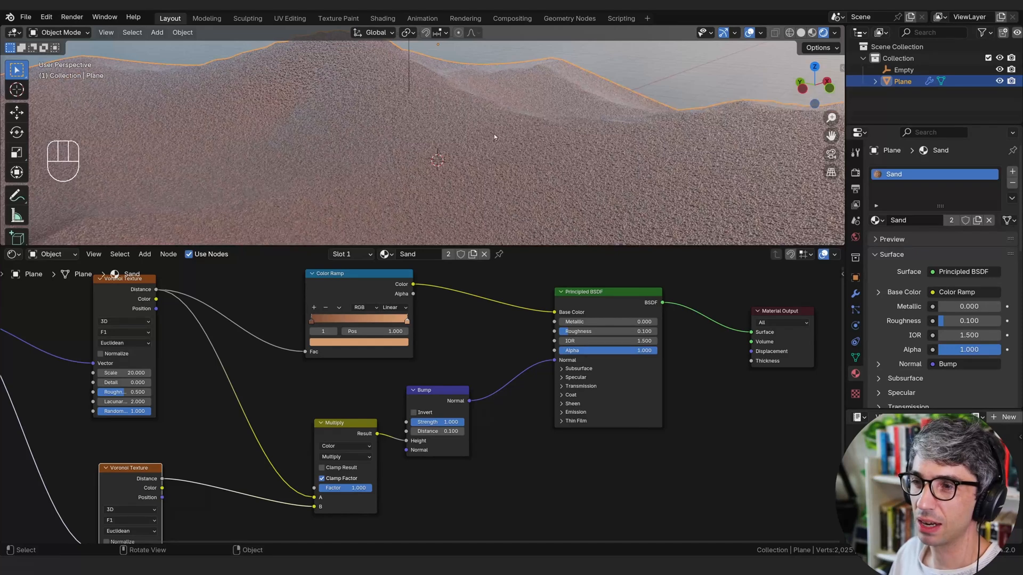
Set the Principled BSDF's Specular IOR Level to 0.1.
left_click(560, 378)
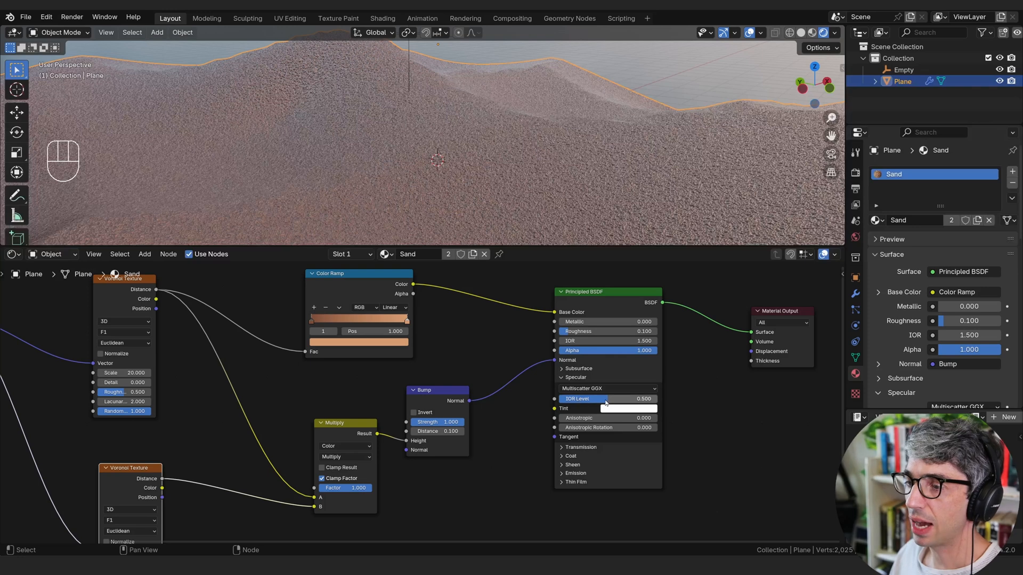
left_click(596, 398)
type(".1")
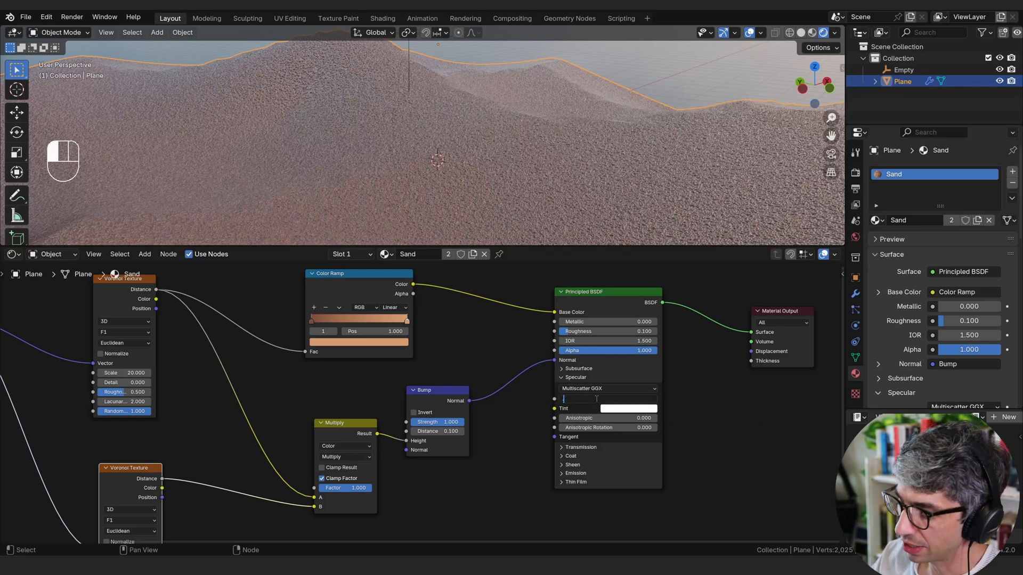
key("Return")
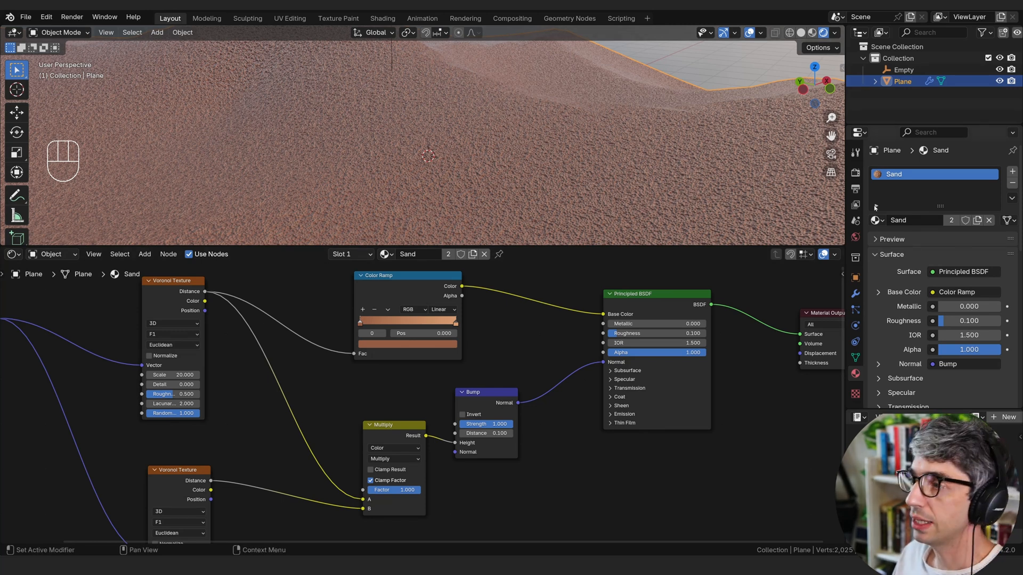
Switch the Shader Editor to the Geometry Node Editor and collapse the plane's Subdivision and Displace modifiers.
left_click(13, 254)
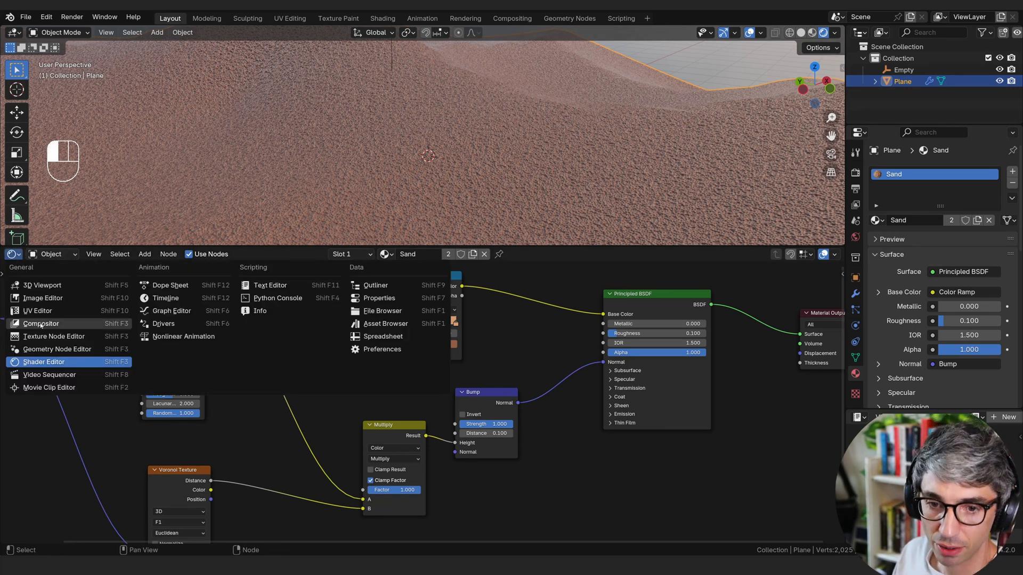
left_click(52, 350)
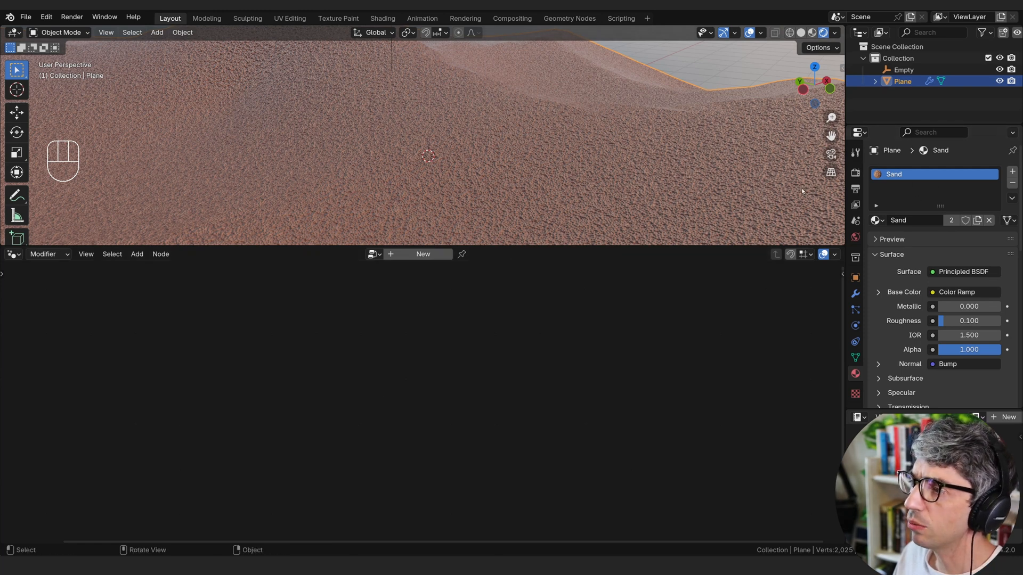
left_click(856, 294)
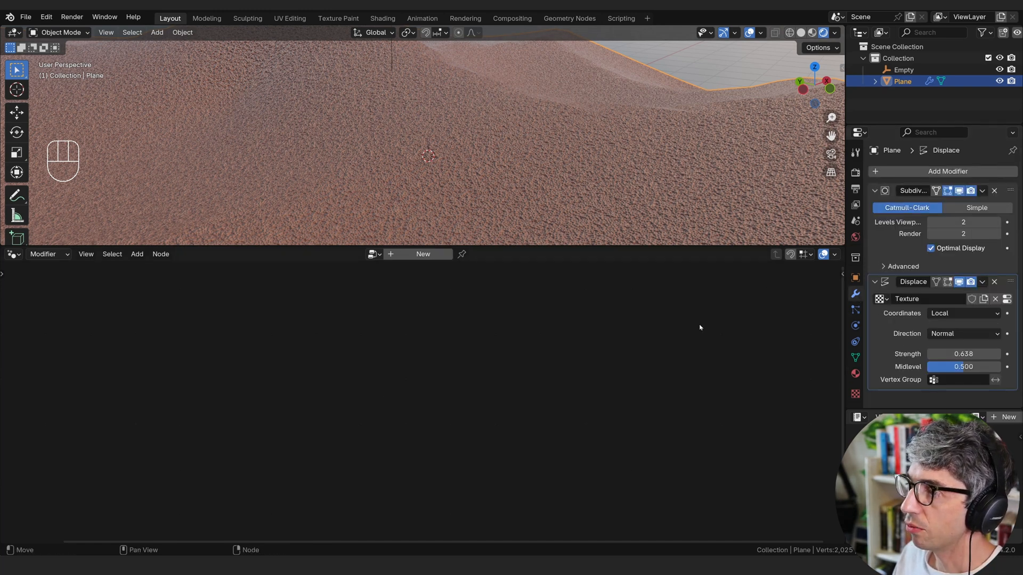
left_click_drag(874, 281, 869, 196)
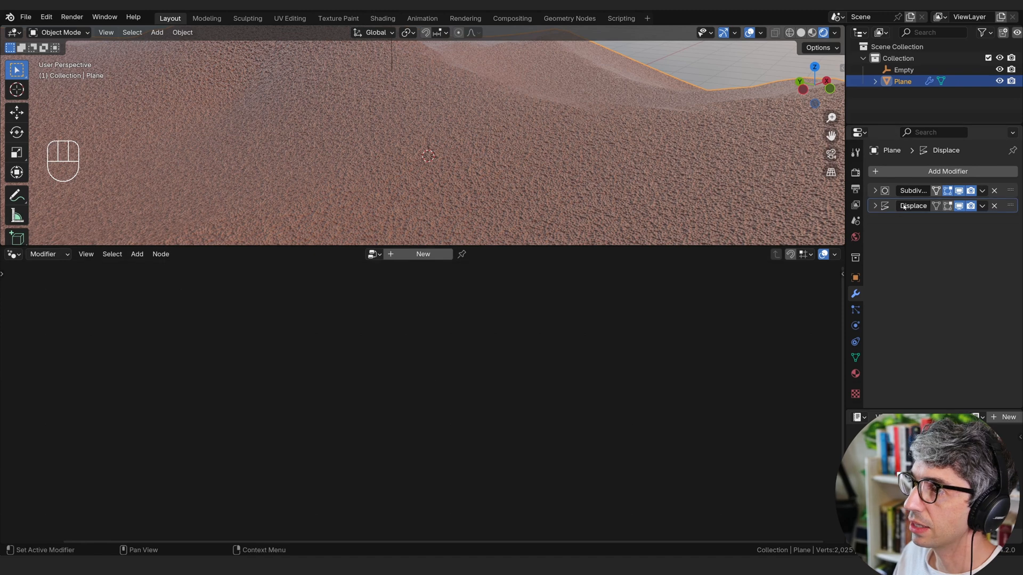
Add a Geometry Nodes modifier to the plane with a new node group named Shells.
left_click(885, 171)
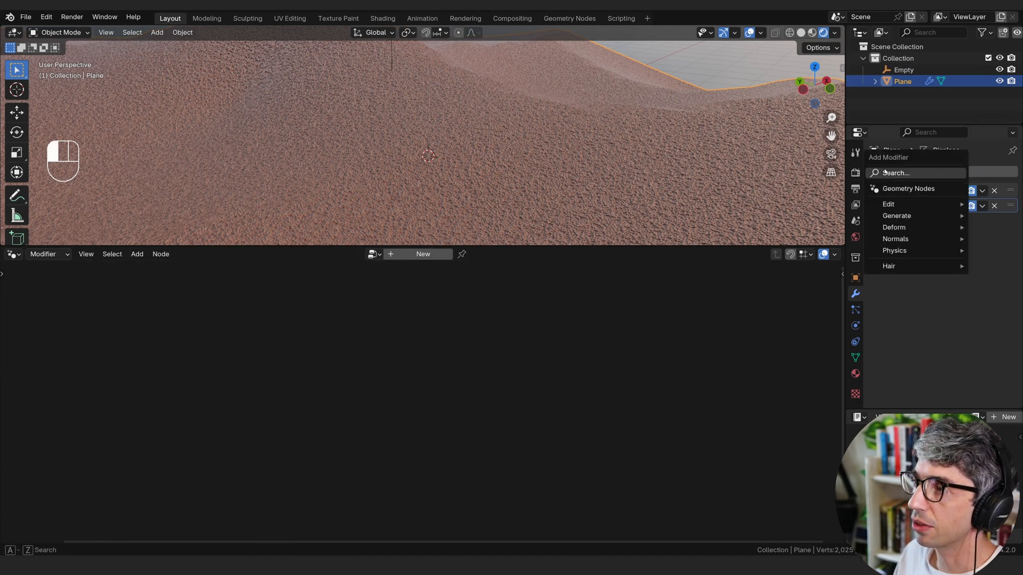
left_click(906, 188)
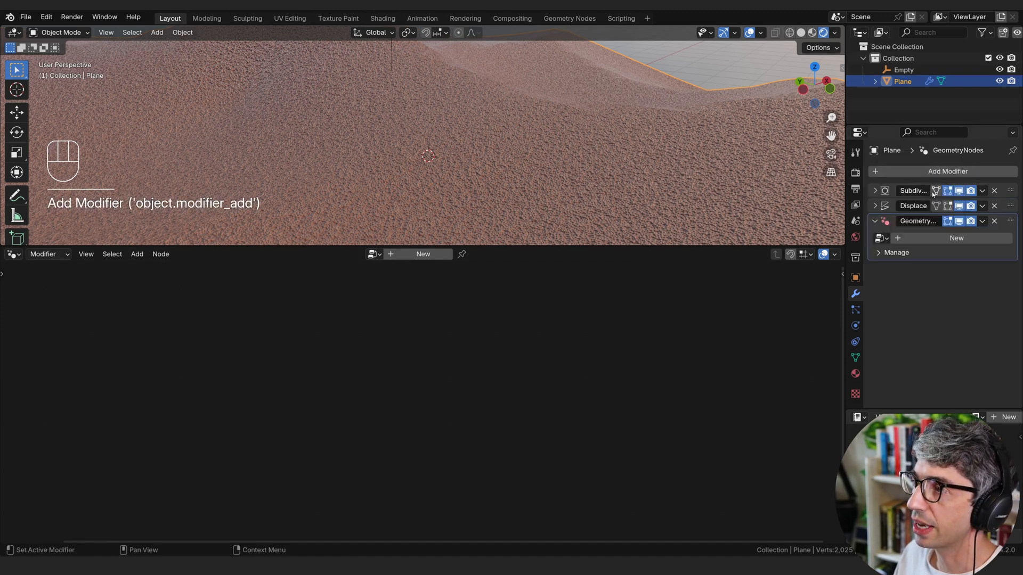
left_click(958, 238)
double_click(412, 254)
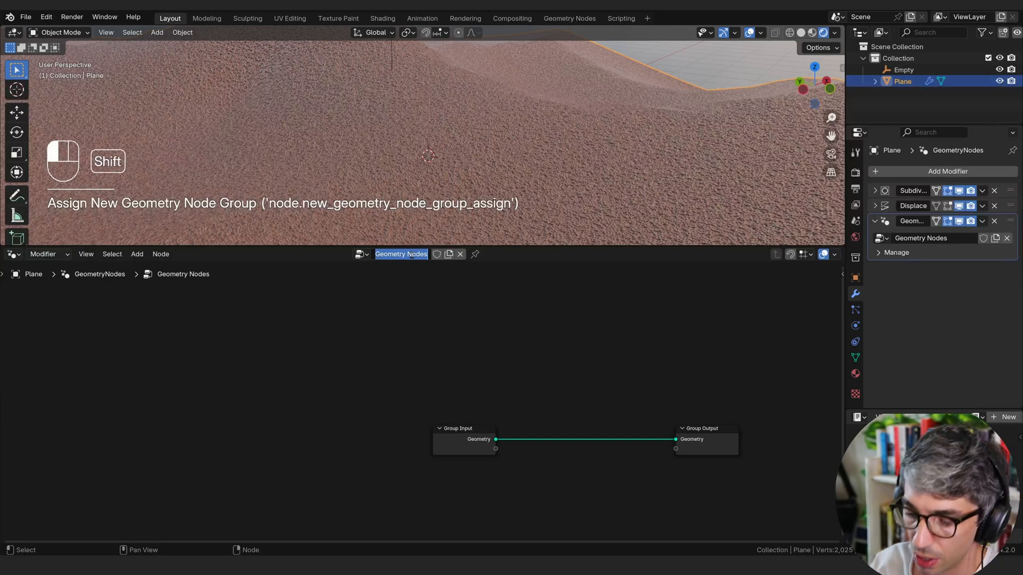
type("Shells")
key("Return")
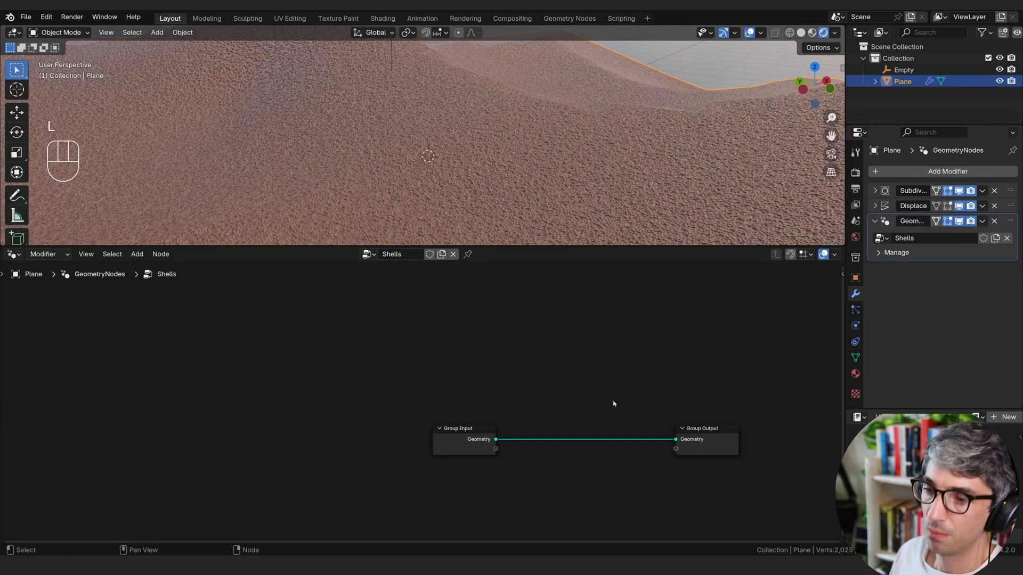
Spread the Group Input and Group Output nodes far apart to make room between them.
key("Home")
left_click_drag(580, 389, 650, 395)
left_click_drag(326, 406, 208, 407)
middle_click_drag(369, 389, 477, 375)
left_click(564, 336)
middle_click_drag(533, 336, 434, 337)
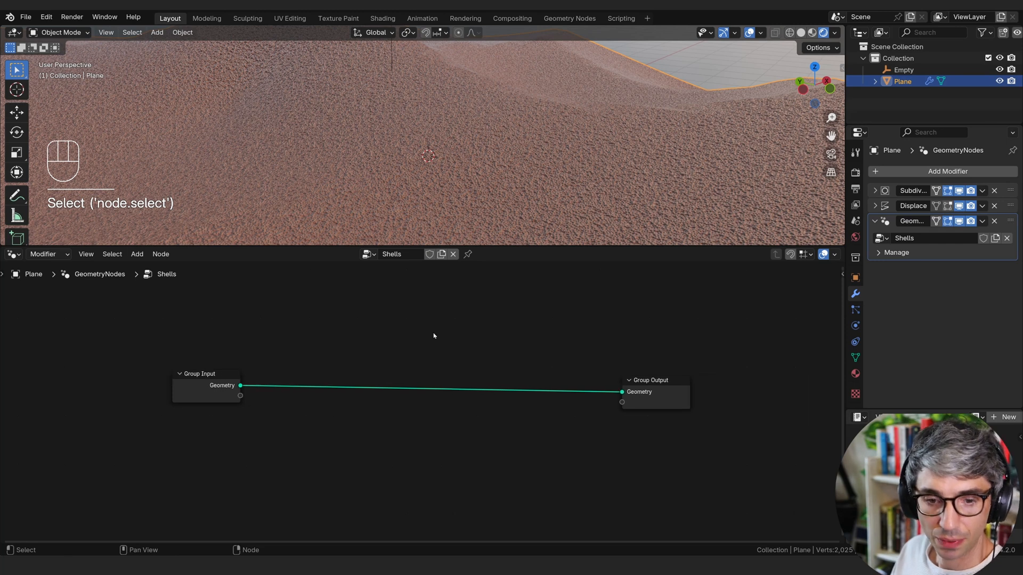
left_click_drag(673, 391, 755, 364)
left_click_drag(218, 375, 176, 353)
left_click_drag(411, 409, 423, 413)
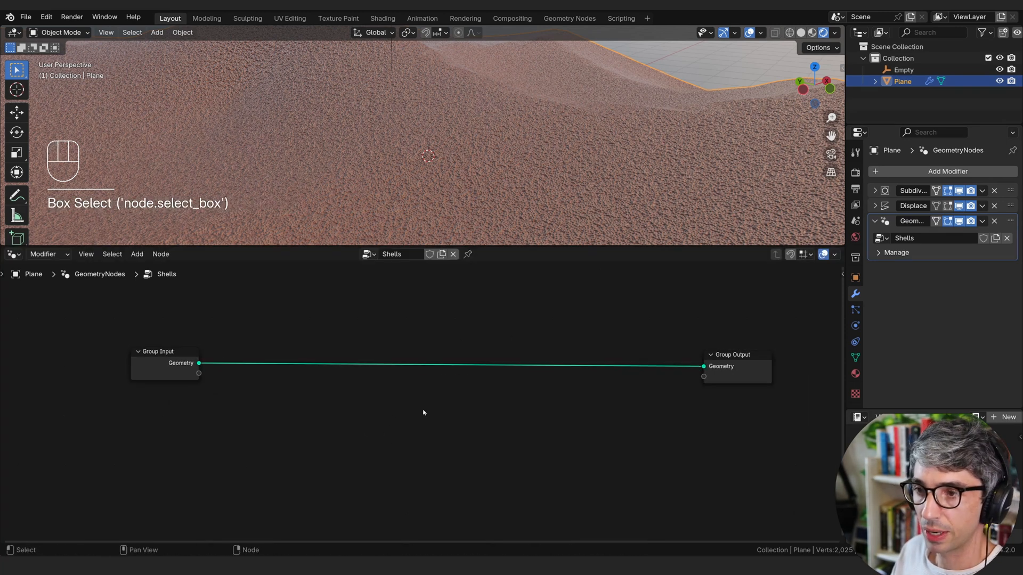
Insert a Distribute Points on Faces node on the link between Group Input and Group Output.
middle_click_drag(408, 414, 426, 403)
scroll(426, 401, "down", 2)
key("shift+a")
left_click(382, 320)
type("d")
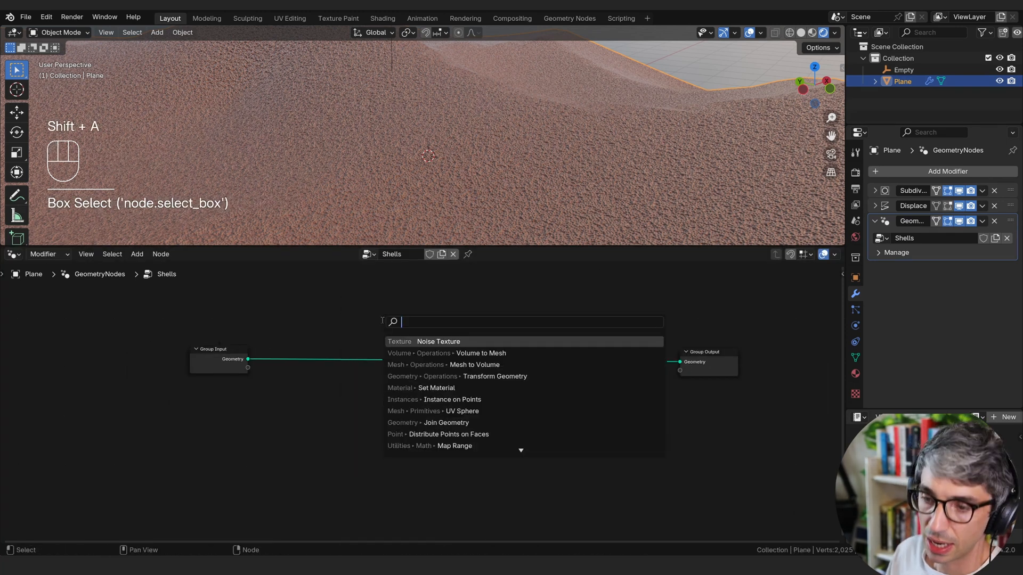
type("ist")
key("Down")
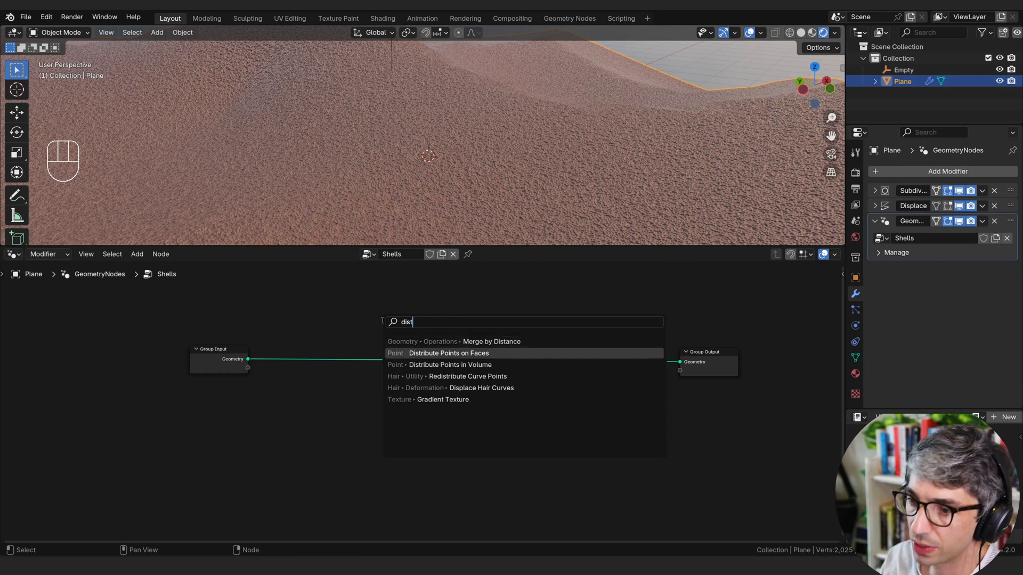
key("Return")
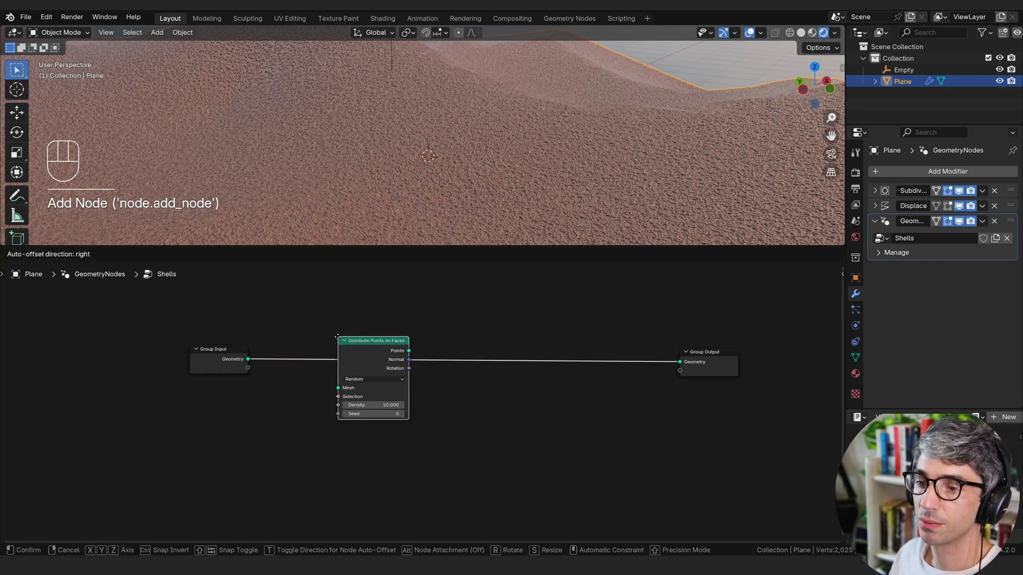
left_click(370, 331)
Switch the point distribution method to Poisson Disk and set its Density Max to 300.
scroll(551, 175, "down", 5)
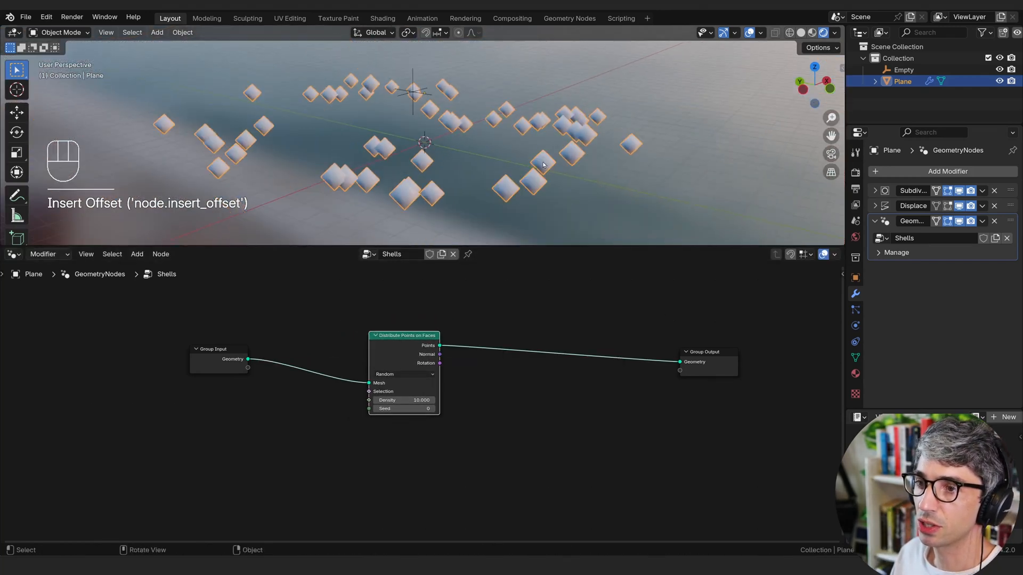
left_click_drag(401, 396, 488, 396)
scroll(413, 398, "up", 2)
scroll(525, 402, "up", 1)
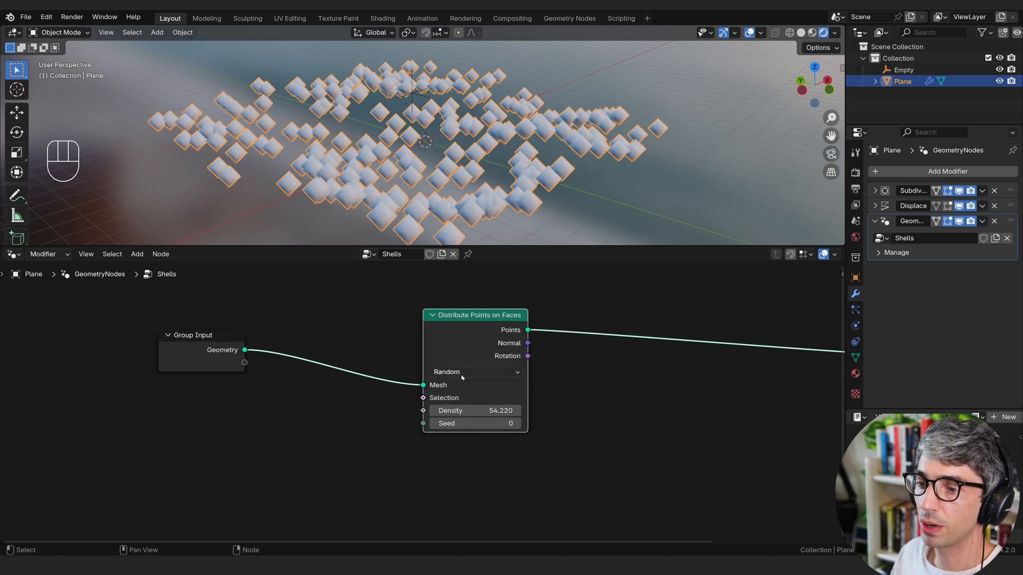
left_click(474, 372)
left_click(469, 415)
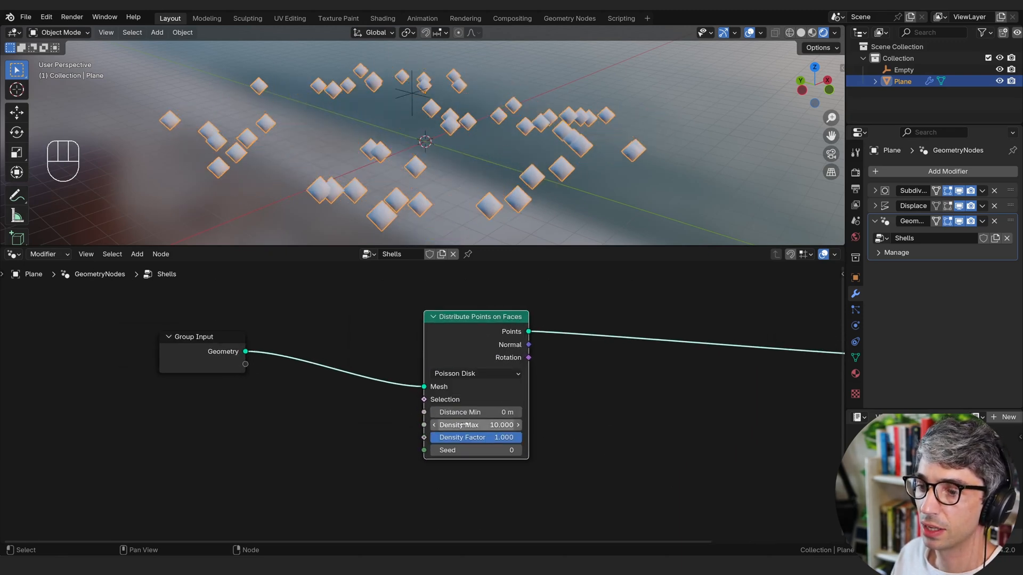
left_click_drag(477, 423, 543, 423)
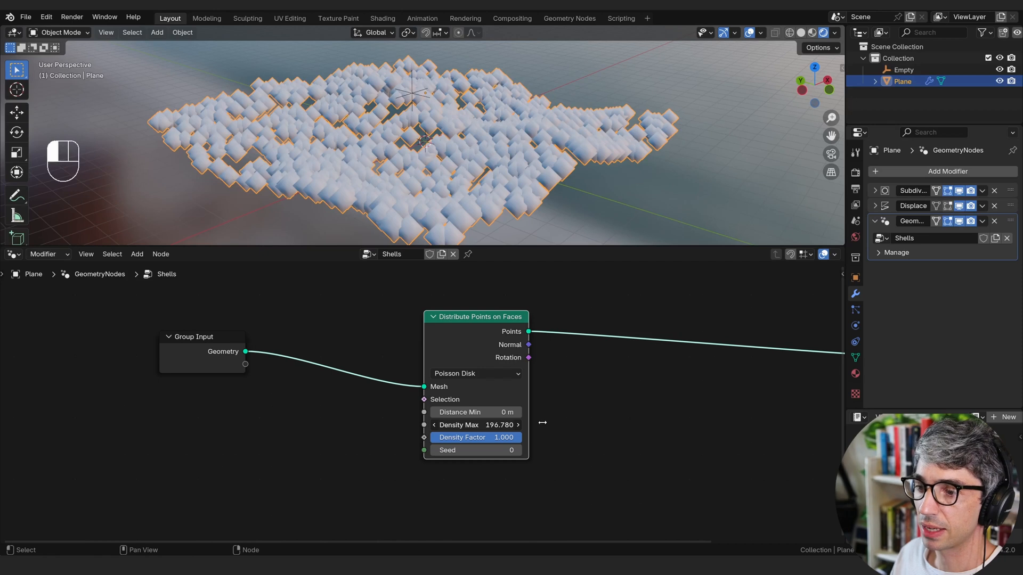
left_click(499, 425)
type("300")
key("Return")
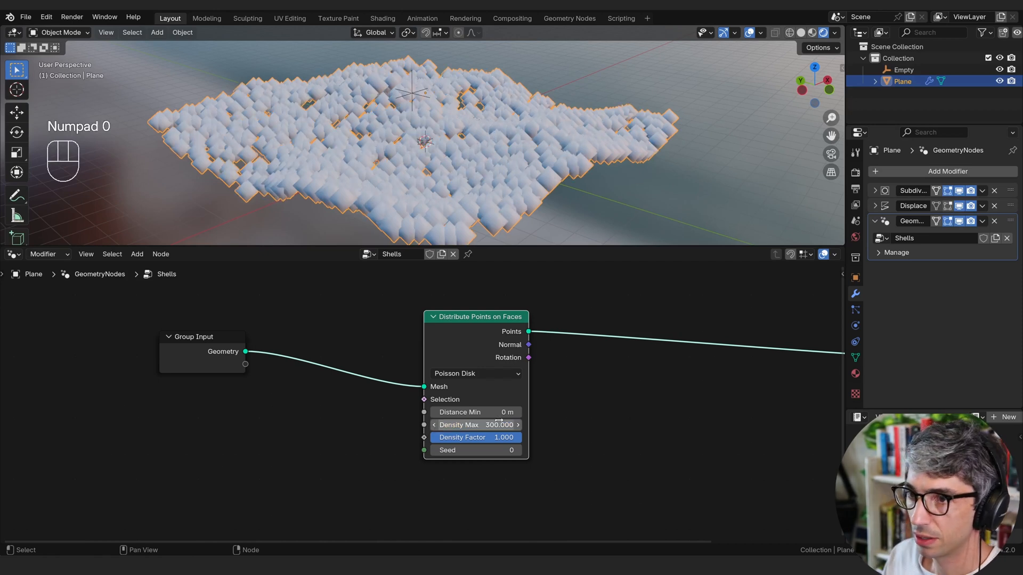
Set the Density Factor of Distribute Points on Faces to 0.5 and inspect the scattered points.
left_click(508, 441)
left_click(532, 451)
left_click_drag(477, 442, 454, 446)
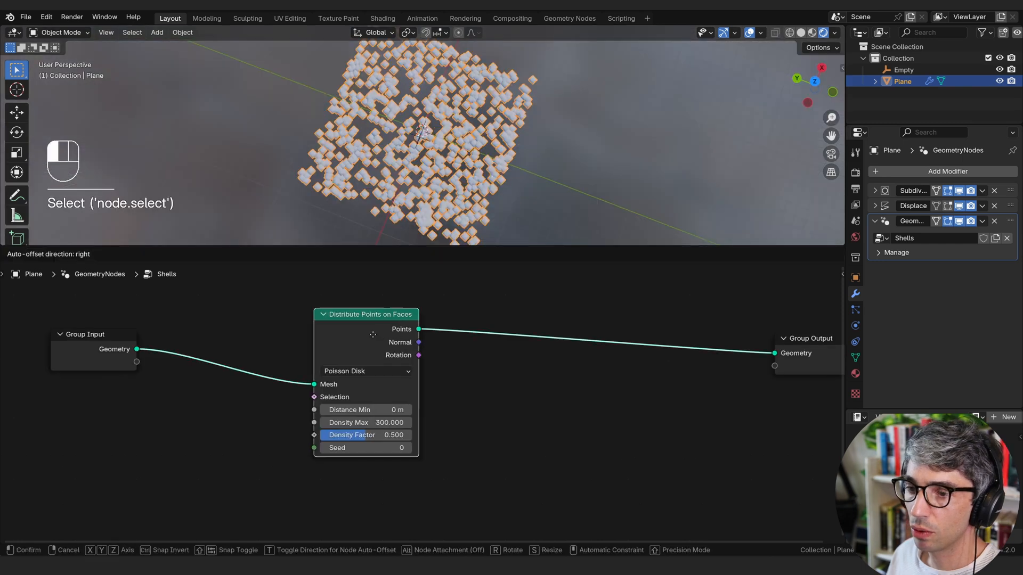
left_click_drag(365, 373, 314, 417)
scroll(511, 136, "up", 3)
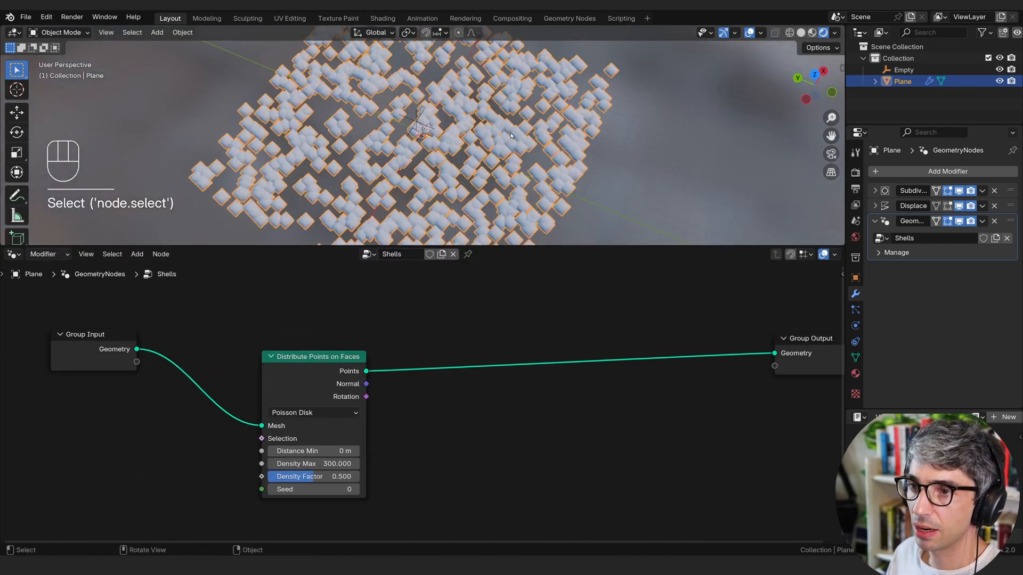
middle_click_drag(510, 136, 440, 170)
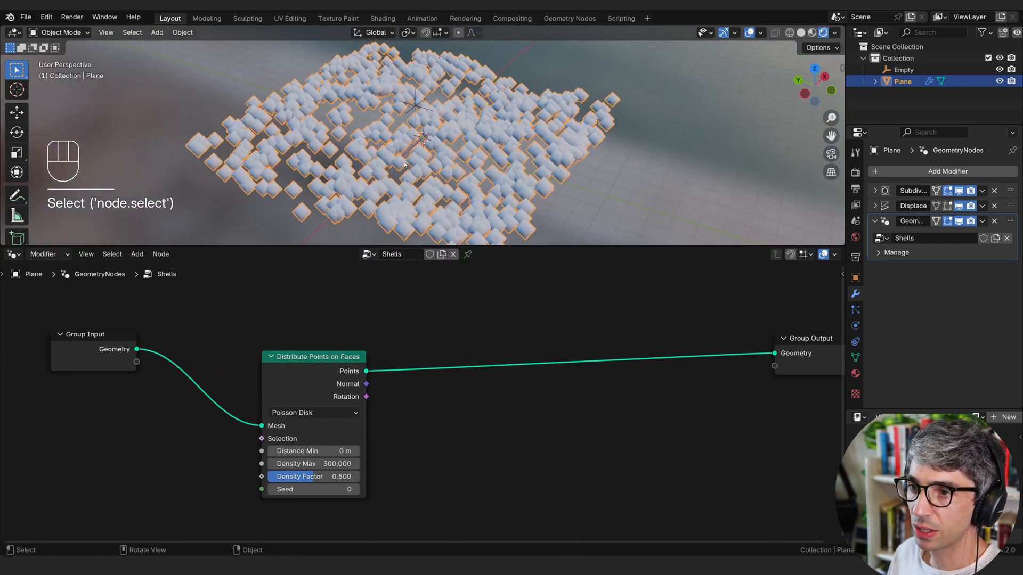
Insert a Join Geometry node before Group Output and also connect the Group Input's Geometry to it.
left_click_drag(306, 370, 405, 452)
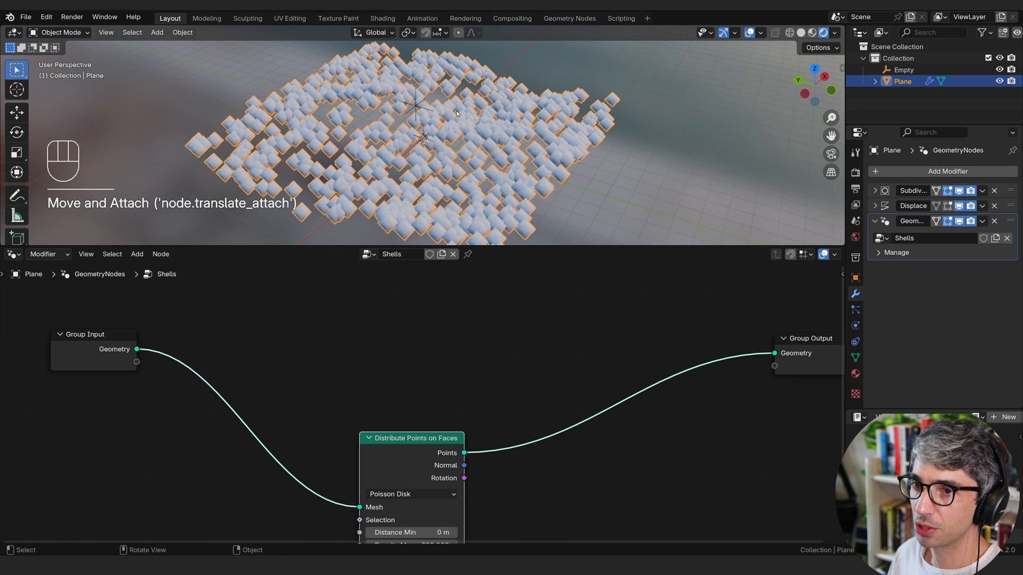
left_click(430, 377)
middle_click_drag(413, 346, 421, 358)
key("shift+a")
left_click(394, 322)
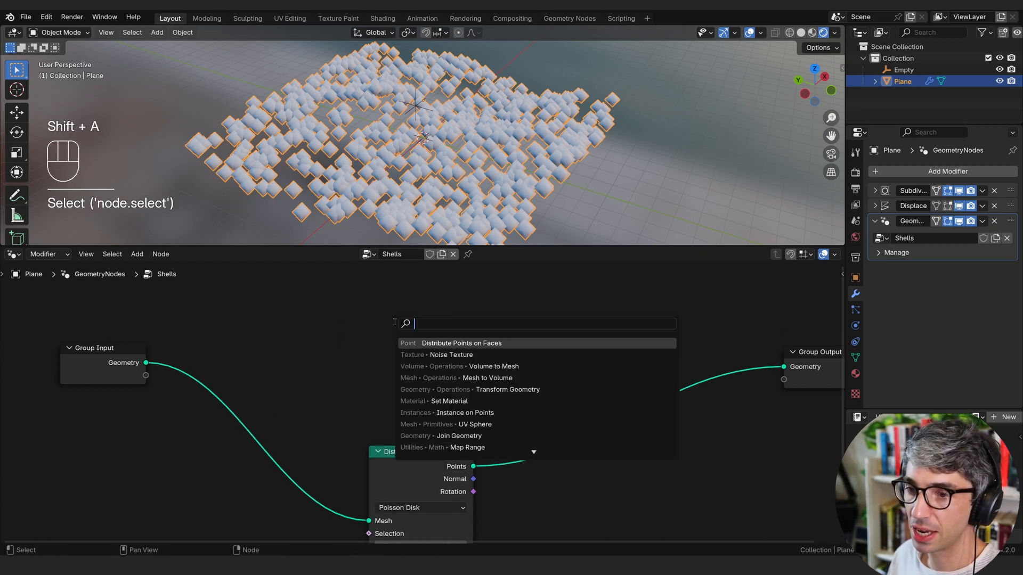
type("join")
key("Return")
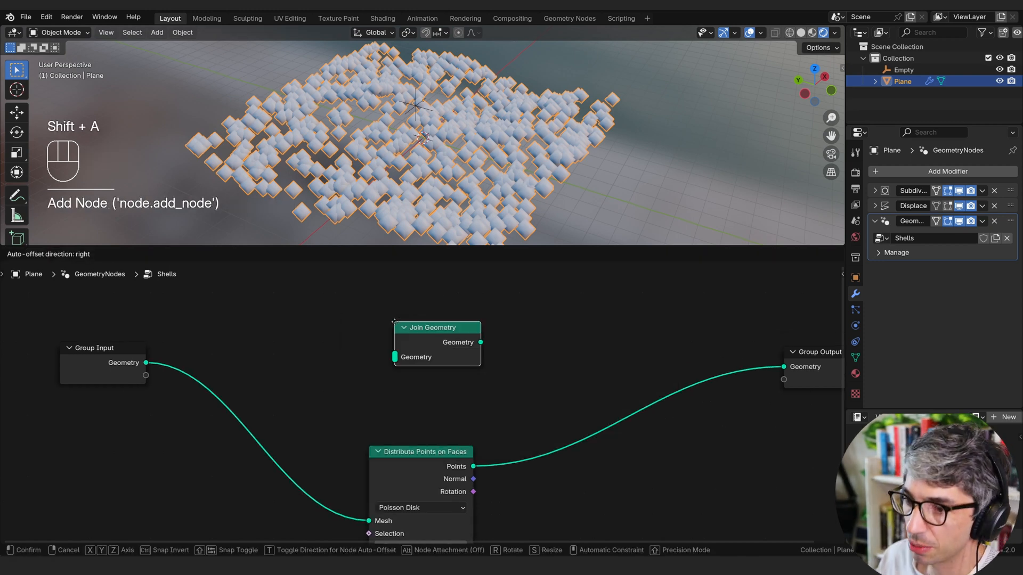
left_click(720, 348)
left_click(566, 350)
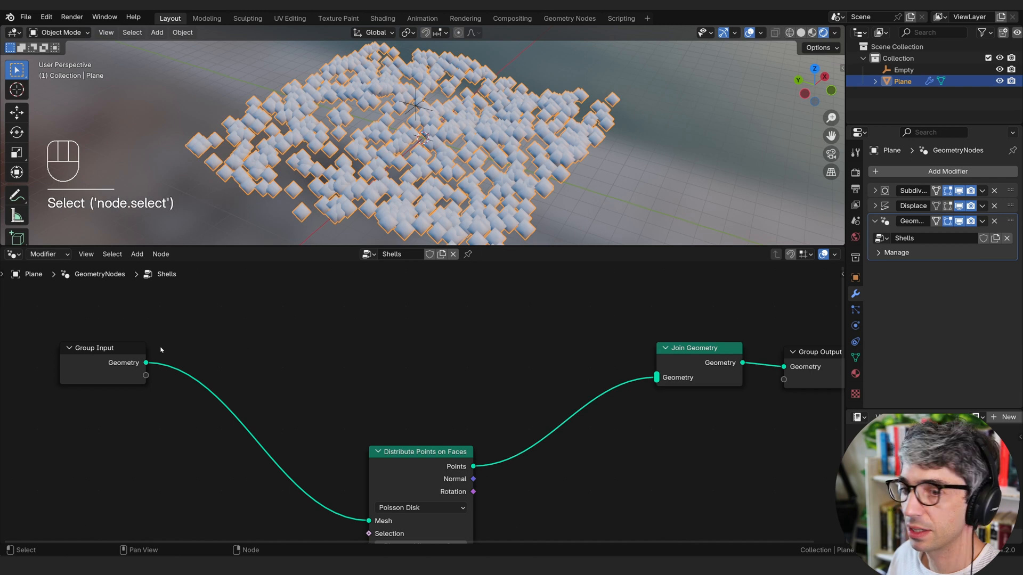
left_click_drag(147, 363, 656, 377)
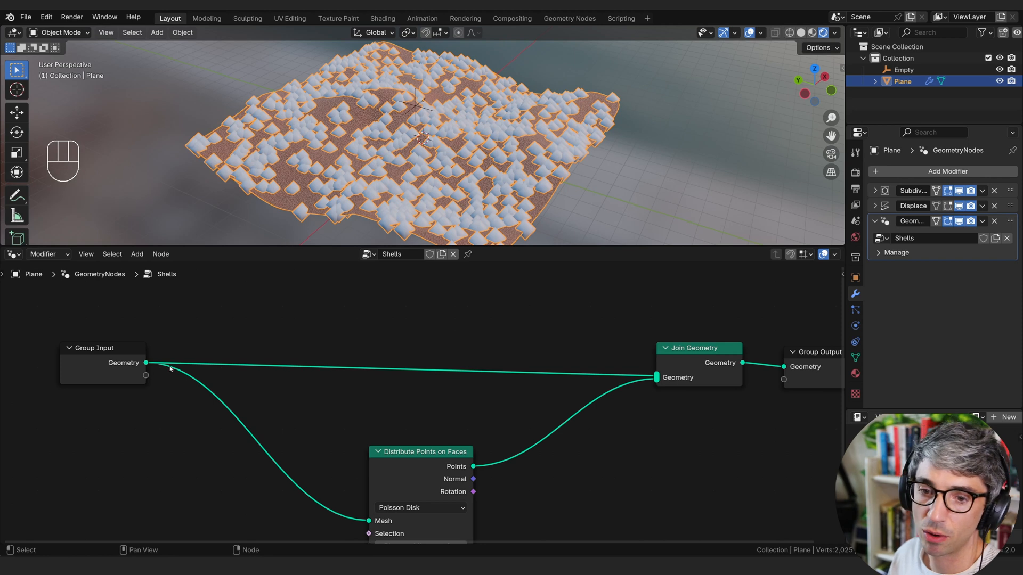
Inspect the points on the sand up close and move Distribute Points on Faces farther from Join Geometry.
left_click_drag(691, 361, 683, 361)
scroll(588, 479, "up", 3)
middle_click_drag(588, 479, 543, 424)
scroll(430, 144, "up", 4)
scroll(429, 144, "up", 6)
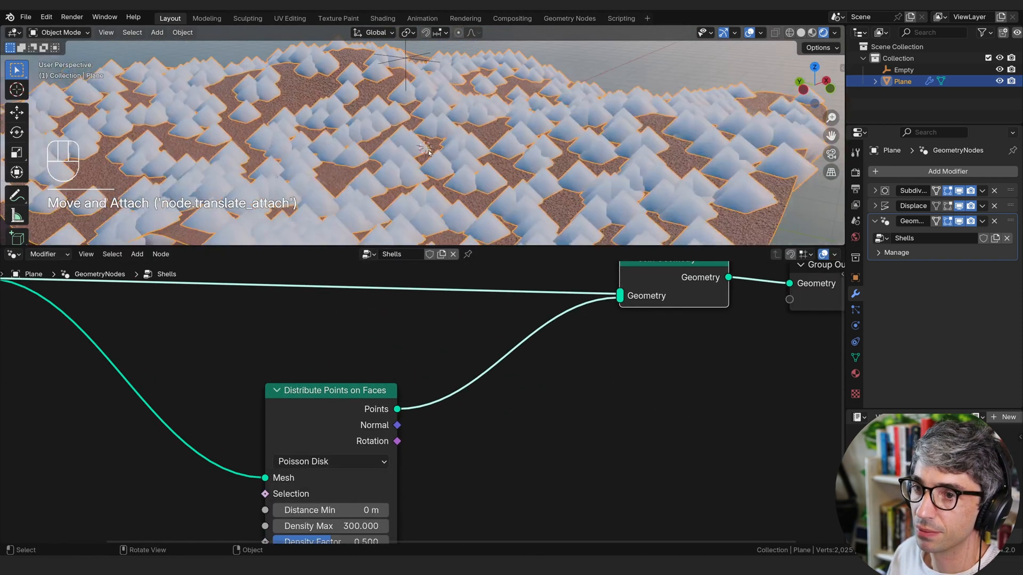
scroll(522, 480, "down", 3)
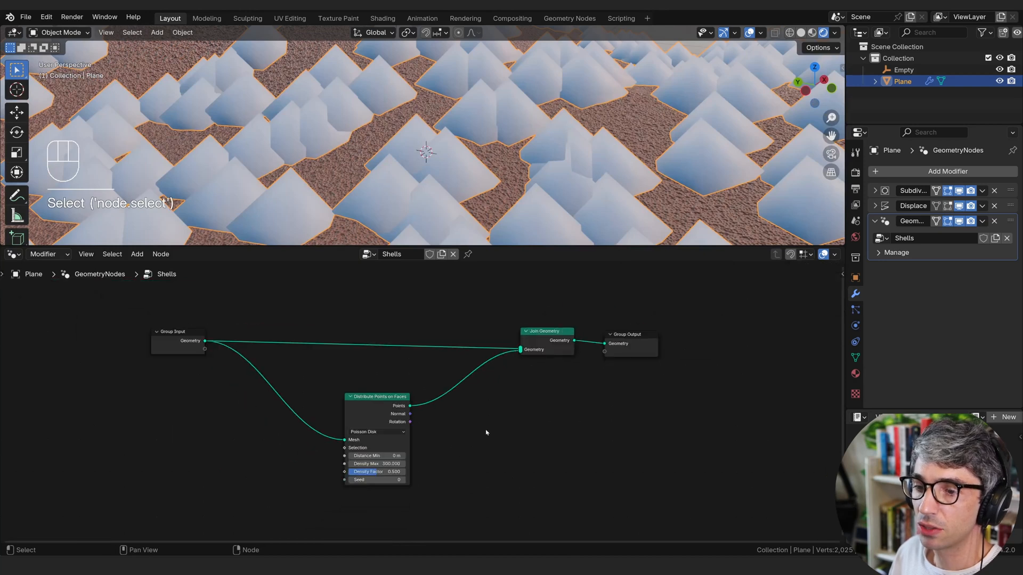
left_click_drag(370, 400, 297, 400)
Add an unconnected UV Sphere node beside Distribute Points on Faces.
middle_click_drag(438, 445, 449, 406)
key("shift+a")
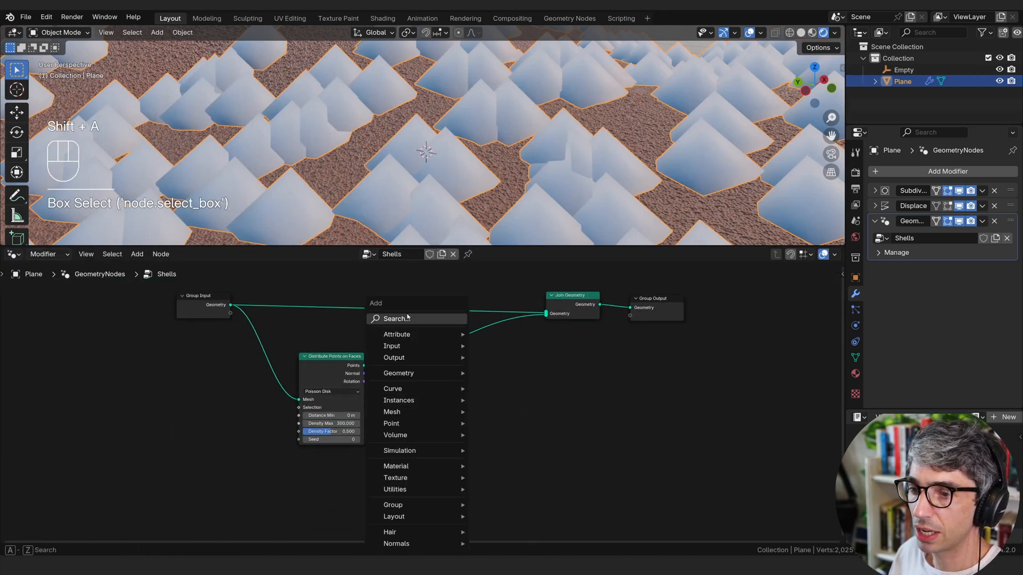
left_click(422, 320)
type("uyv")
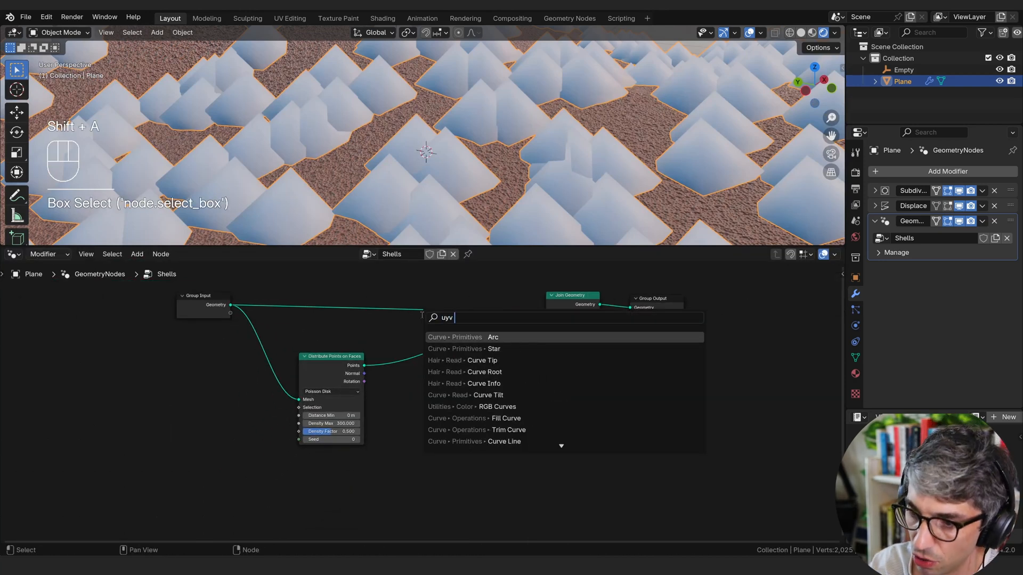
key("BackSpace")
key("BackSpace")
type("v")
key("Return")
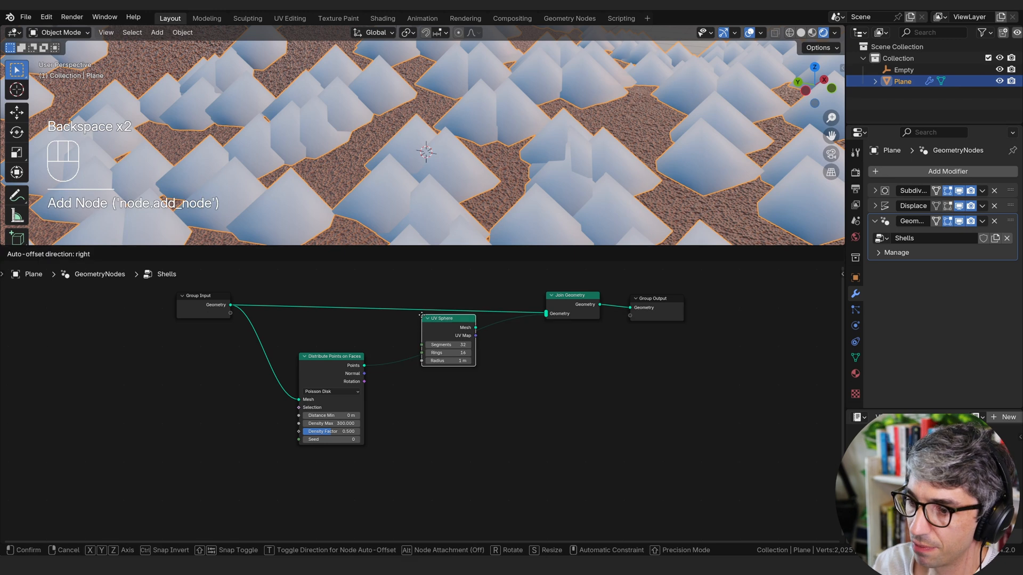
left_click(421, 427)
Set the UV Sphere to 6 segments and 3 rings and place it below Distribute Points on Faces.
left_click(421, 429)
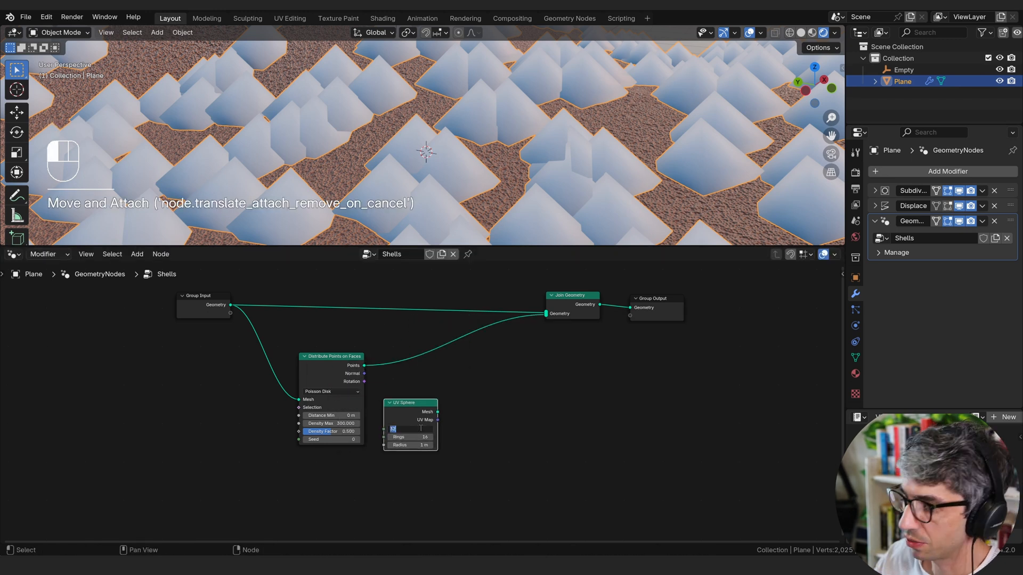
type("6")
key("Tab")
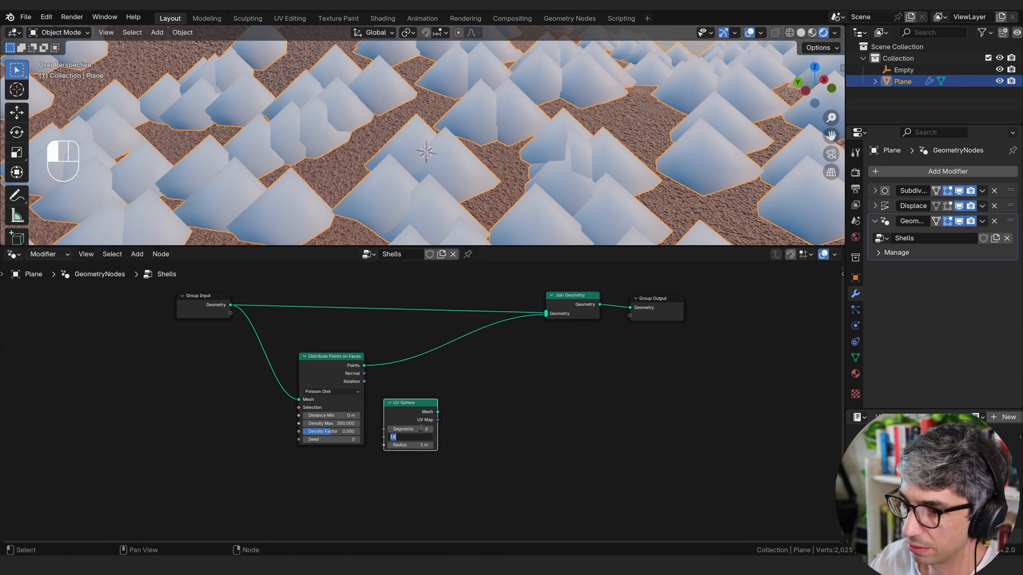
key("Return")
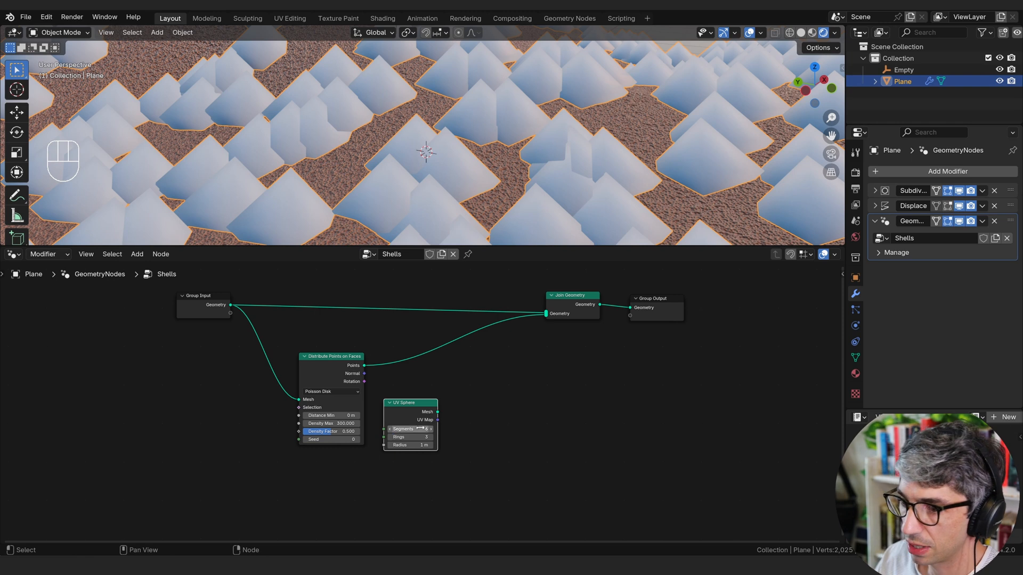
left_click_drag(411, 408, 327, 468)
Insert an Instance on Points node between Distribute Points on Faces and Join Geometry, and tidy the two neighbouring nodes.
left_click(452, 421)
key("shift+a")
left_click(430, 319)
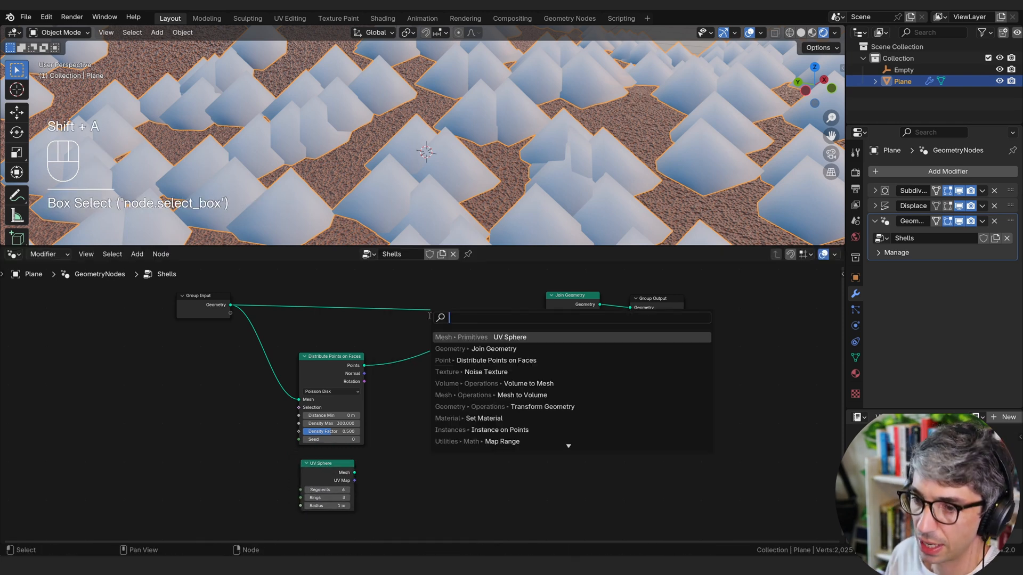
type("insta")
key("Return")
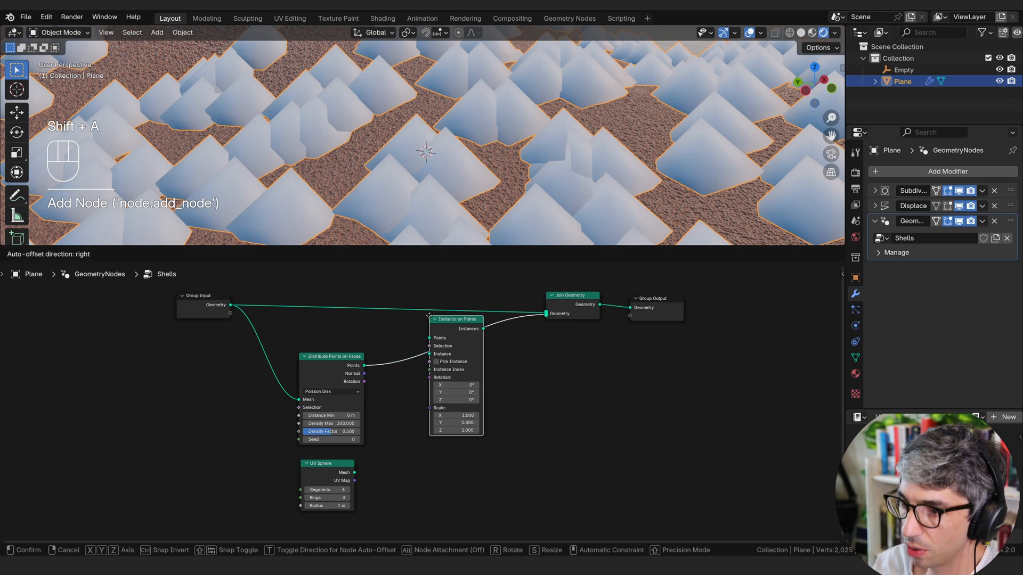
left_click(435, 325)
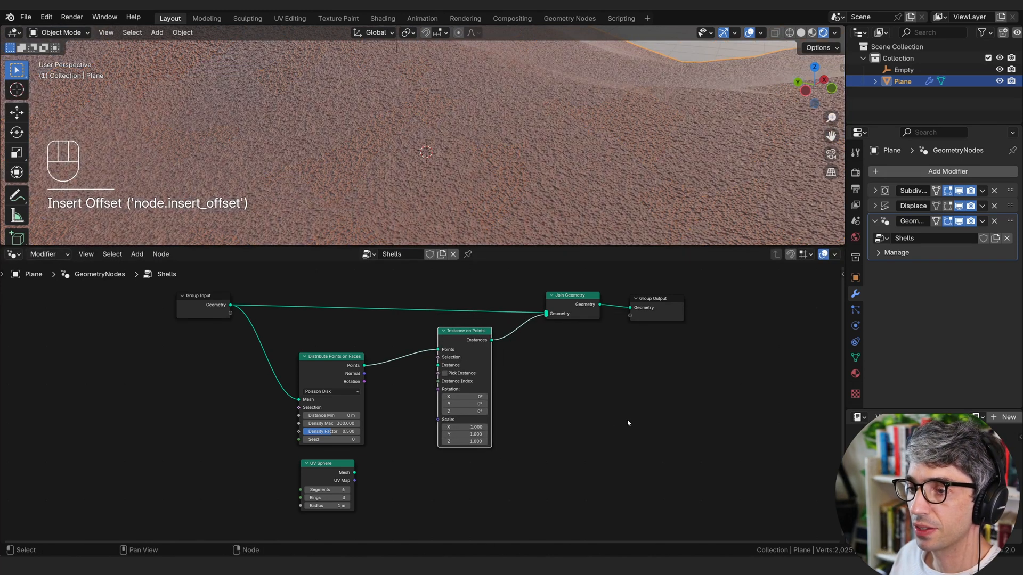
left_click_drag(447, 375, 459, 387)
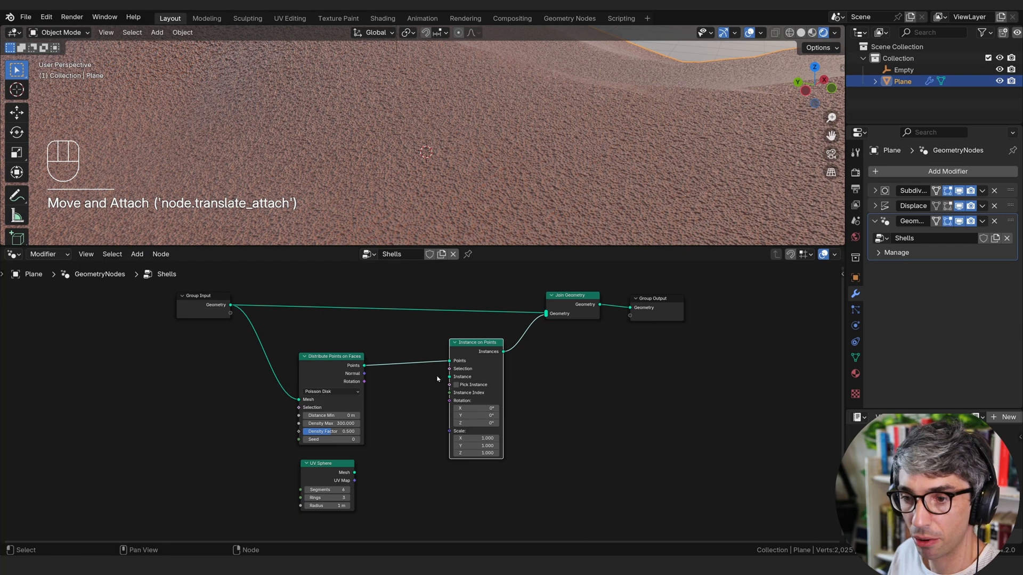
left_click_drag(336, 373, 338, 363)
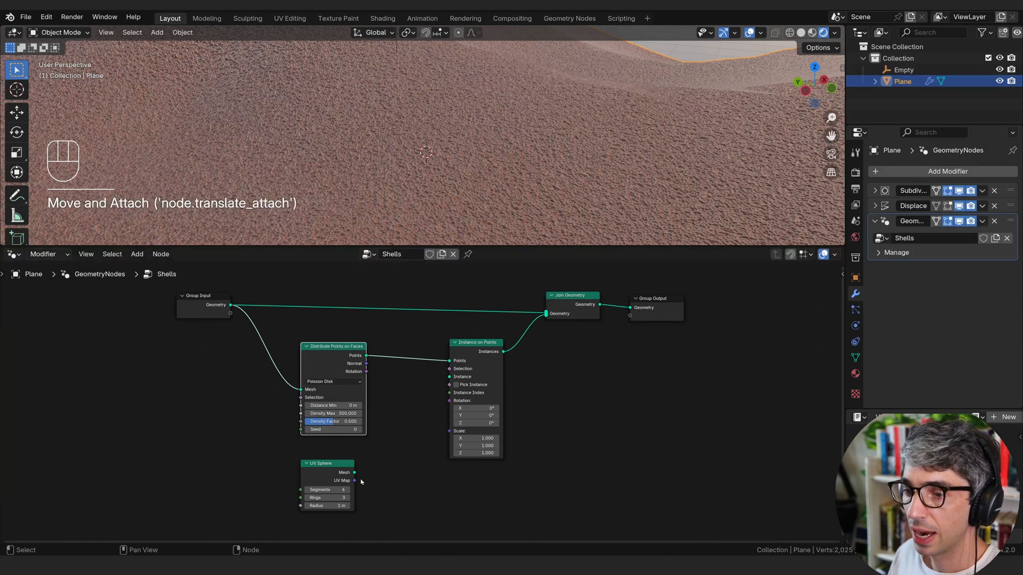
Connect the UV Sphere's Mesh to the Instance input of Instance on Points and set the sphere radius to 0.01 m.
left_click_drag(354, 472, 449, 377)
left_click_drag(324, 465, 337, 450)
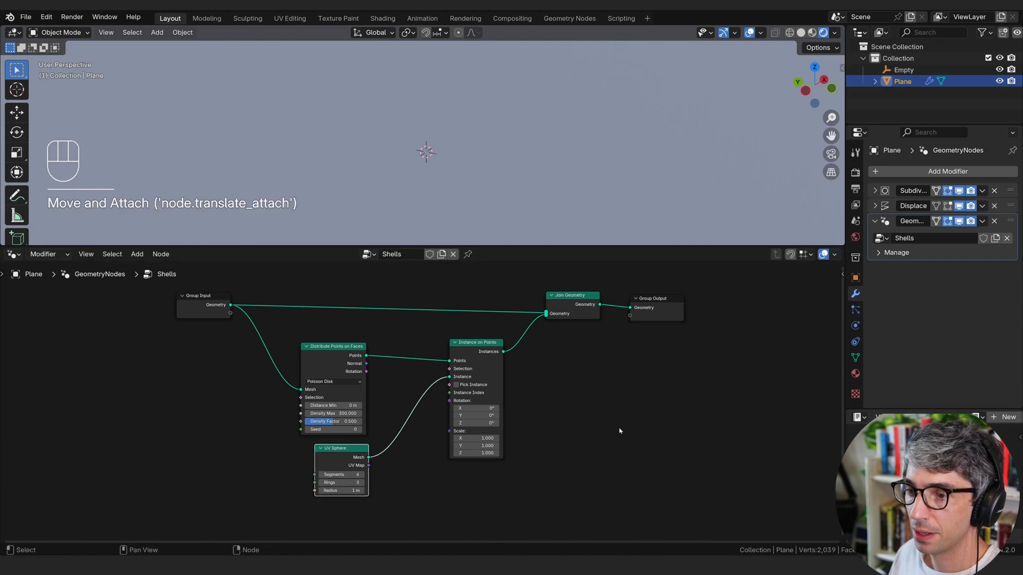
left_click(336, 491)
type("0.1")
key("Return")
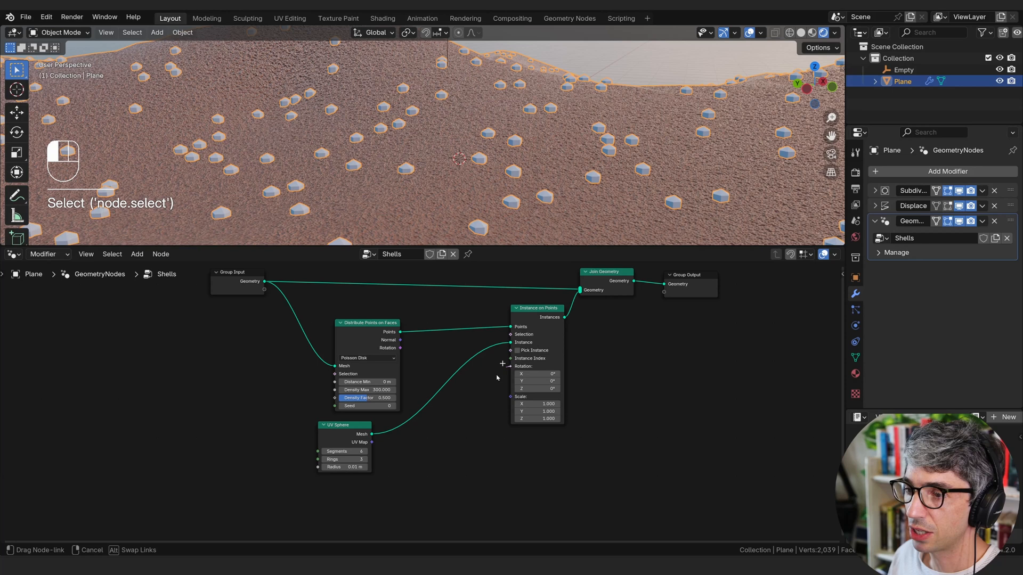
Add a vector Random Value node feeding the Rotation input of Instance on Points.
left_click_drag(497, 377, 441, 466)
type("rand")
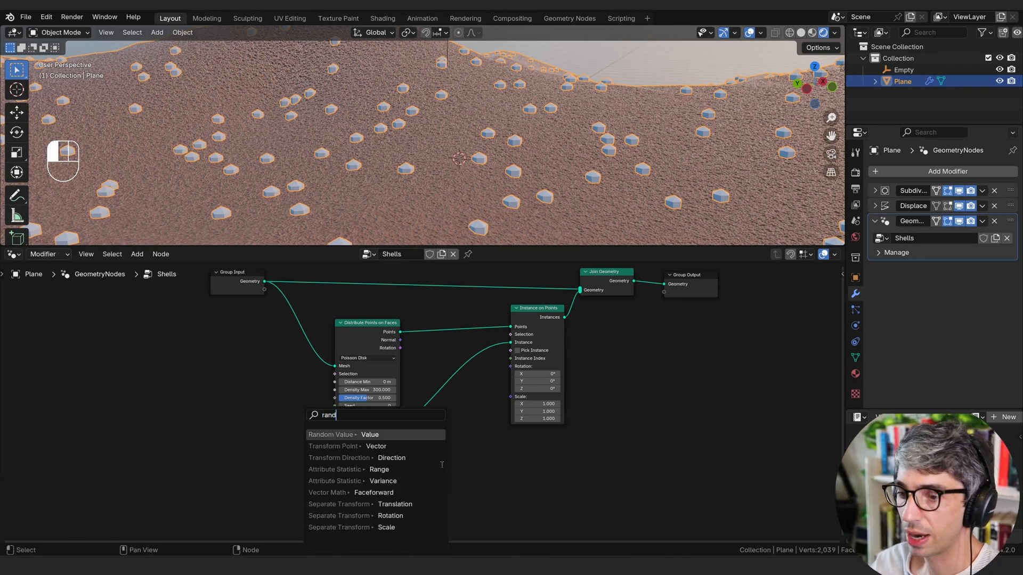
key("Return")
left_click(448, 443)
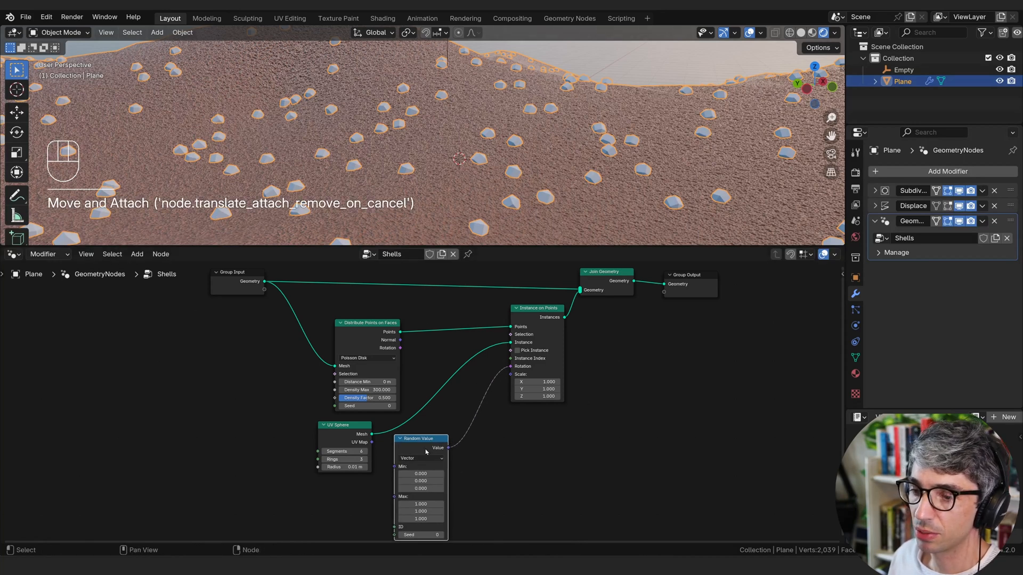
Move the Random Value node below UV Sphere and feed the Scale of Instance on Points from a second vector Random Value with minimum 0.1.
left_click_drag(426, 452, 348, 491)
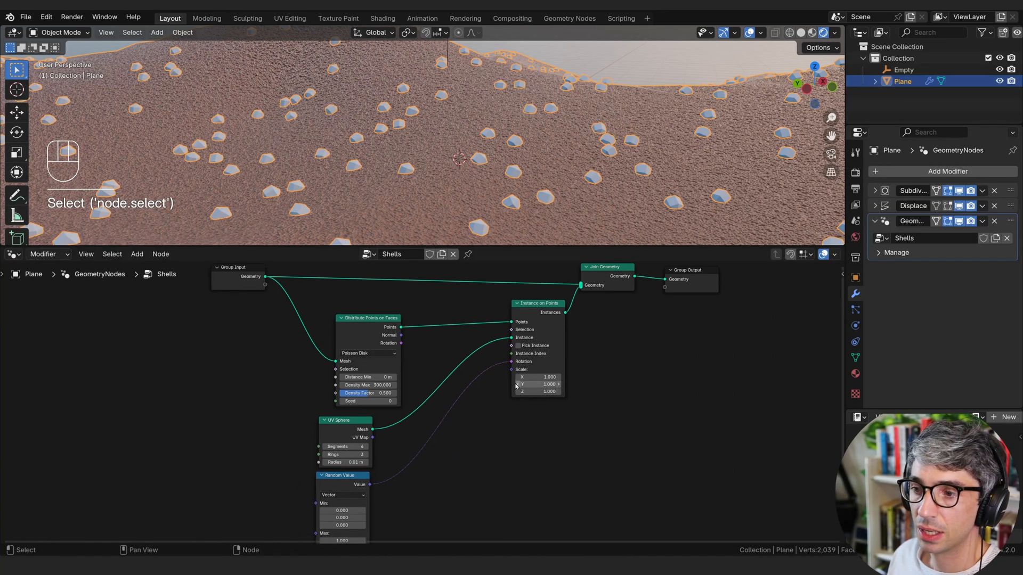
left_click_drag(511, 369, 474, 458)
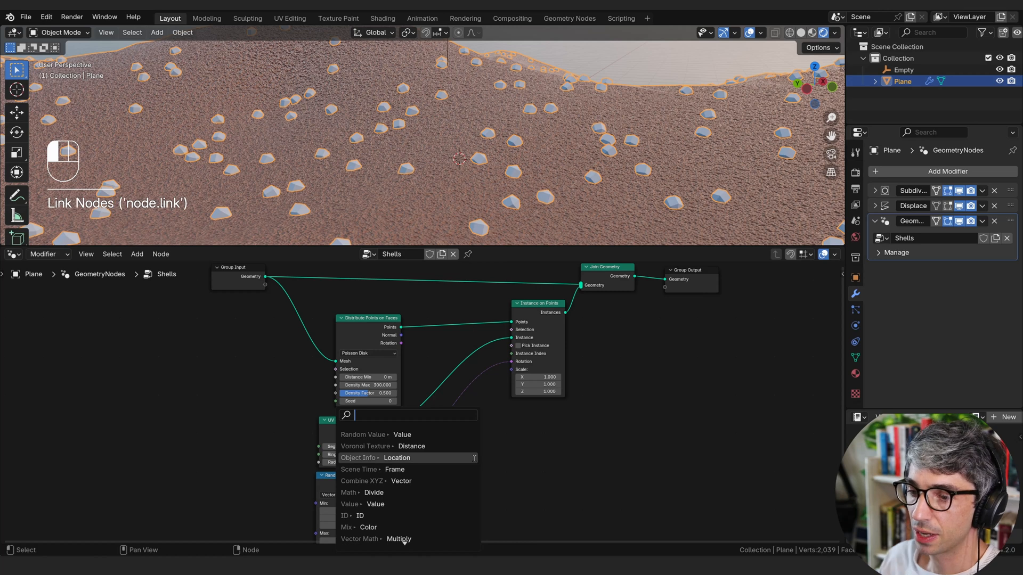
type("rand")
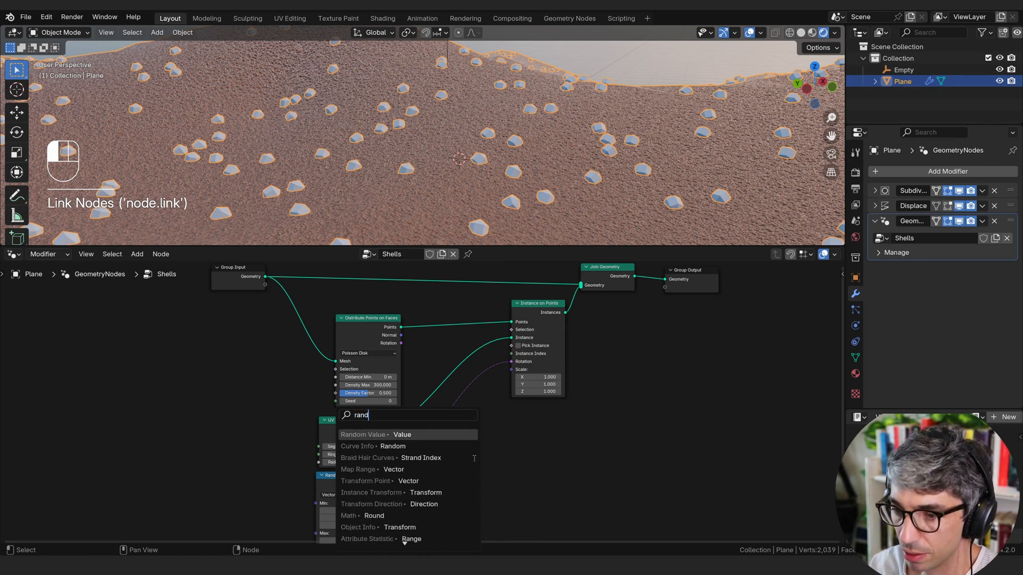
key("Return")
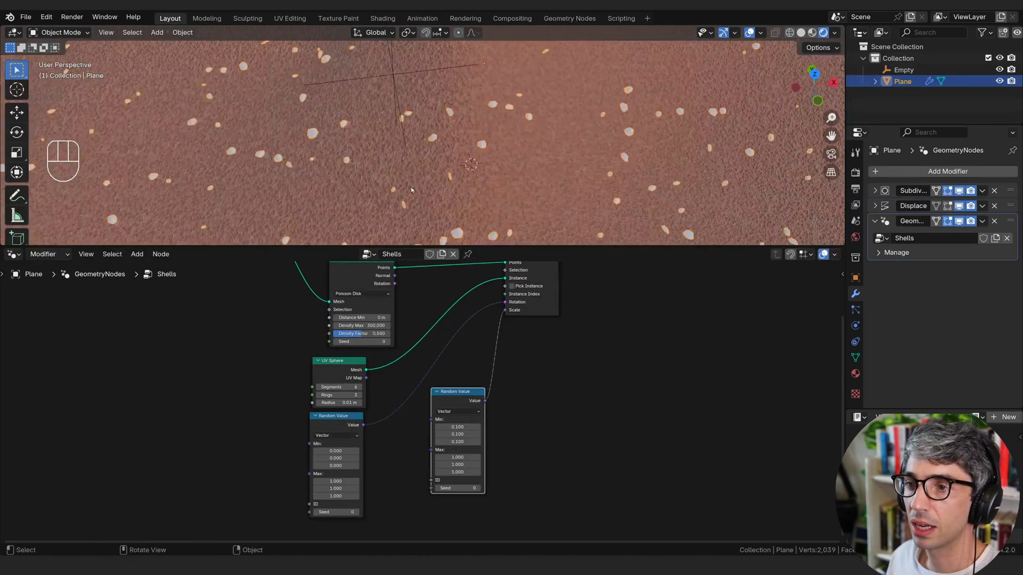
middle_click_drag(523, 150, 509, 163)
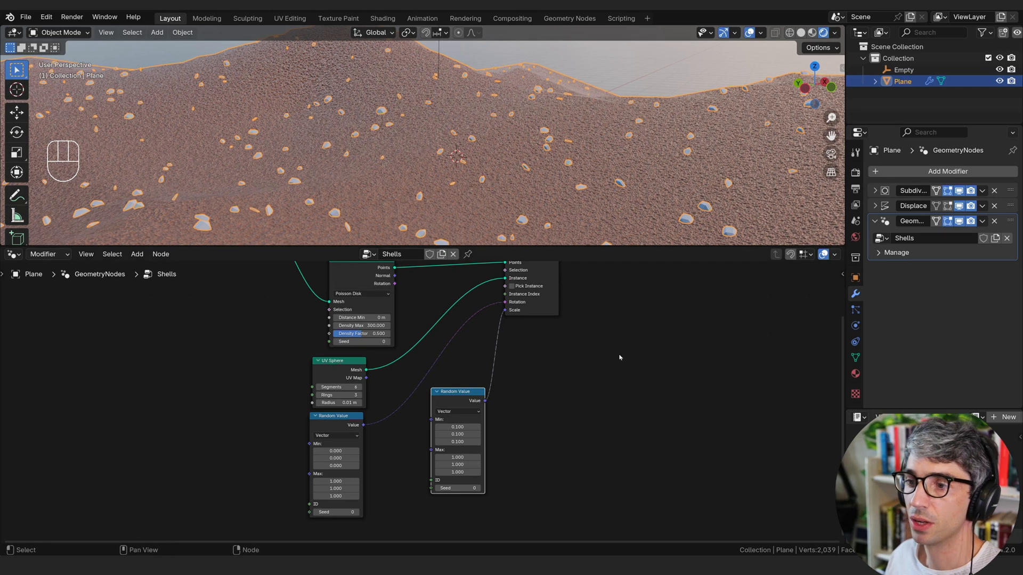
Spread the nodes apart to make room between Instance on Points and Join Geometry.
scroll(618, 357, "up", 2)
scroll(612, 363, "down", 3)
middle_click_drag(621, 335, 458, 395)
middle_click_drag(432, 354, 573, 372)
left_click(469, 365)
scroll(457, 161, "up", 1)
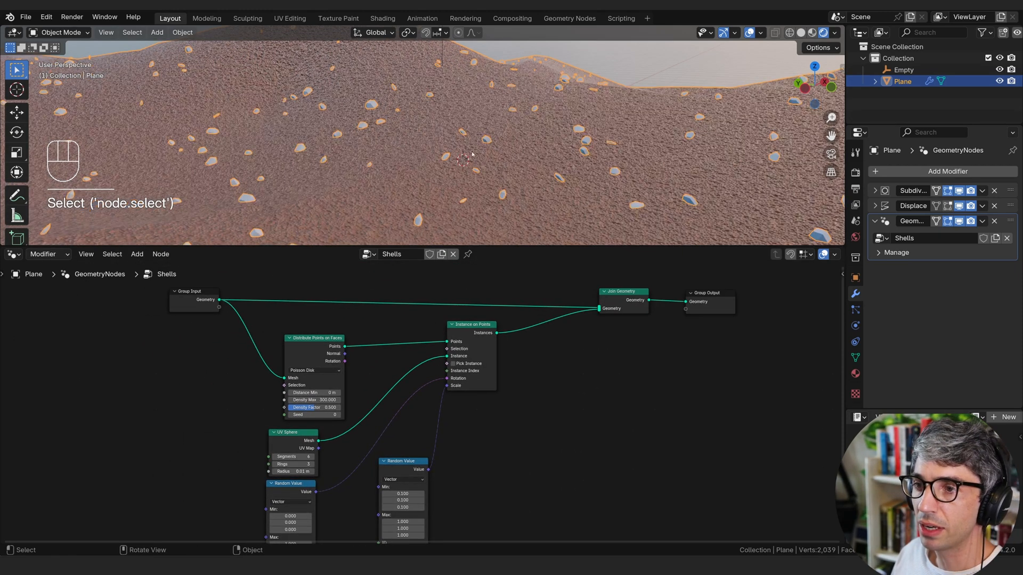
left_click(584, 331)
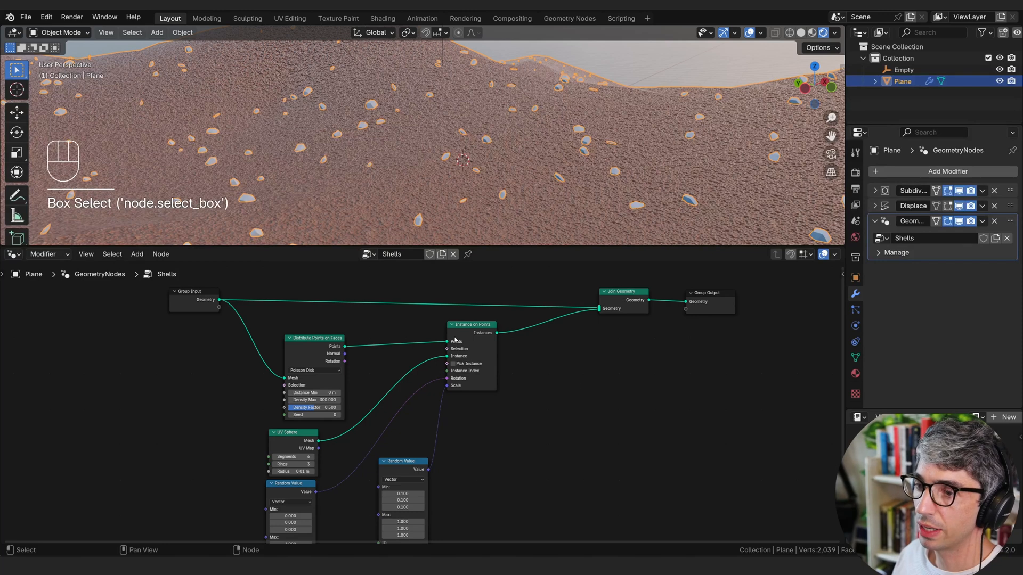
left_click_drag(458, 342, 447, 353)
Insert a Set Material node between Instance on Points and Join Geometry.
left_click(598, 391)
middle_click_drag(614, 378, 583, 381)
key("shift+a")
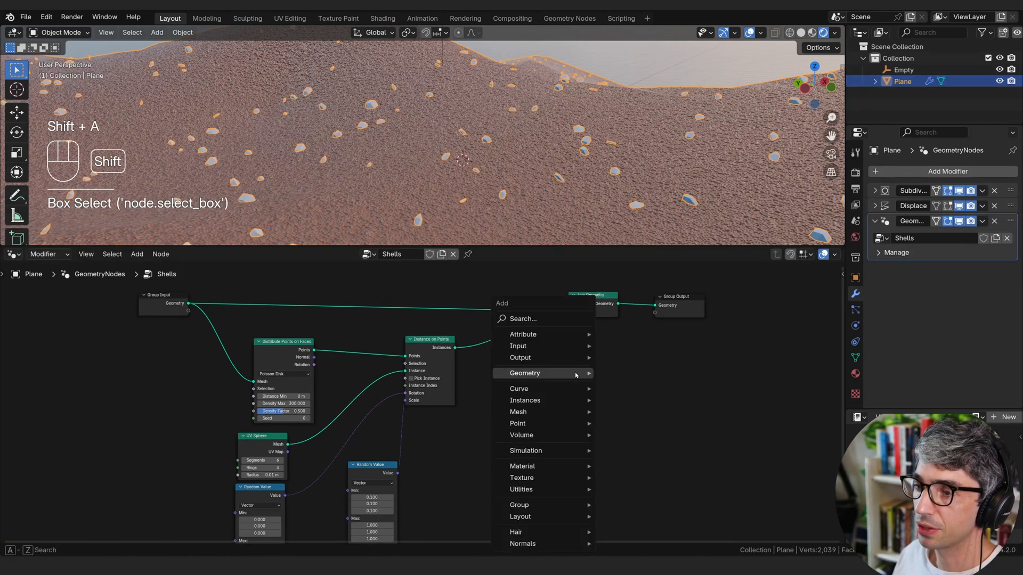
type("set")
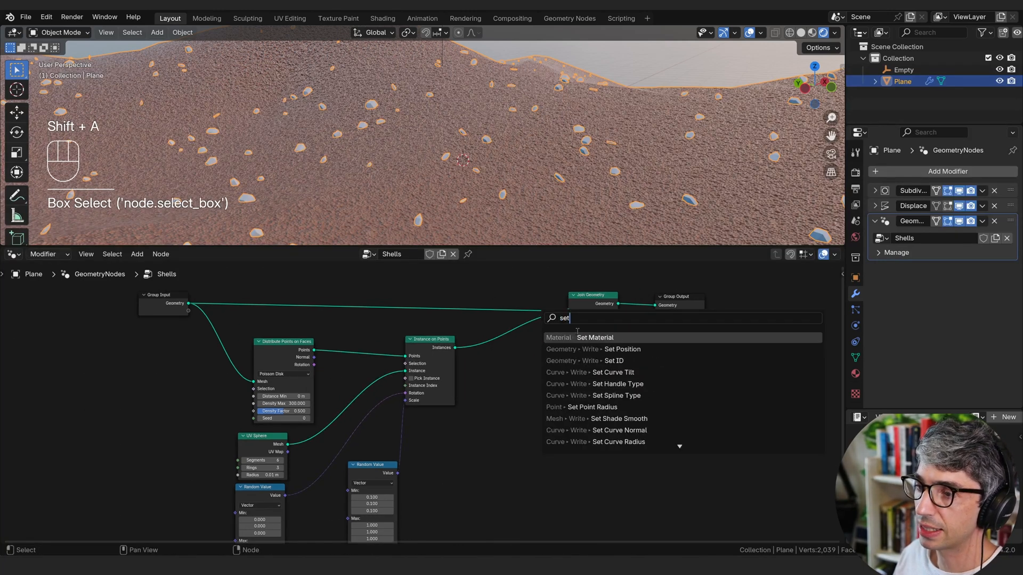
key("Return")
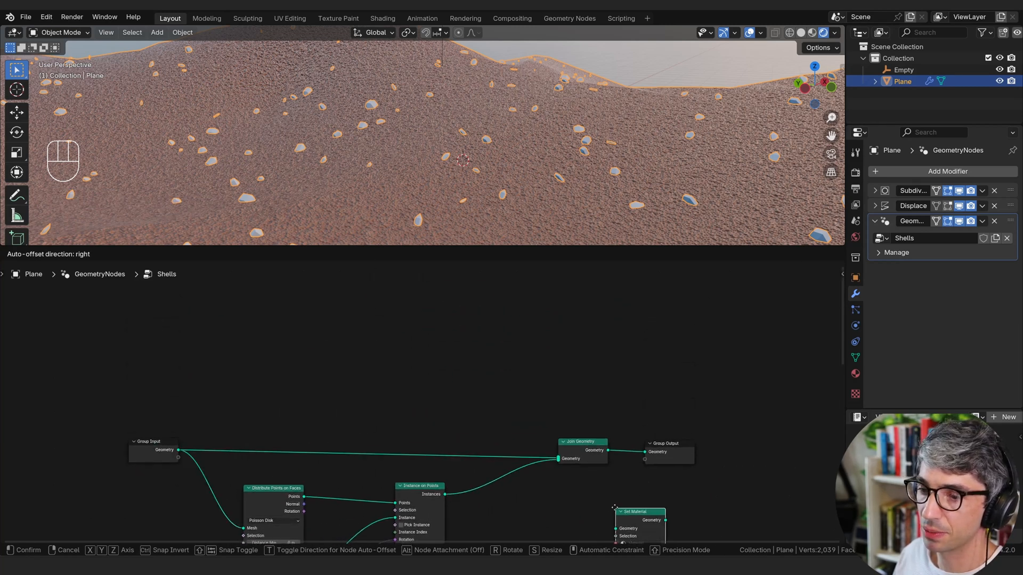
left_click(554, 480)
Duplicate the Set Material node onto the link from Group Input to Join Geometry and assign it the Sand material.
left_click(525, 452)
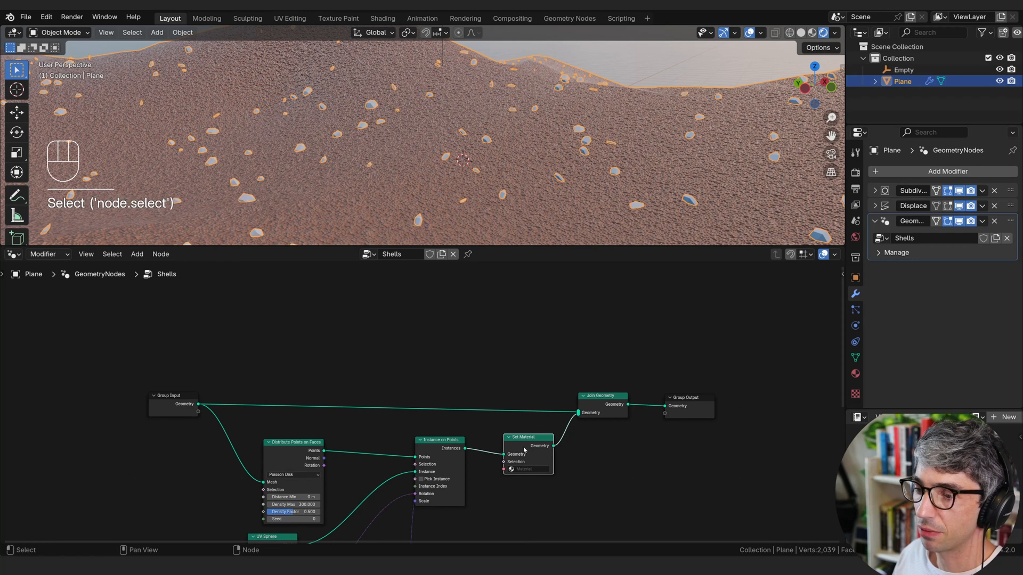
key("shift+d")
left_click(531, 409)
middle_click_drag(620, 453, 628, 413)
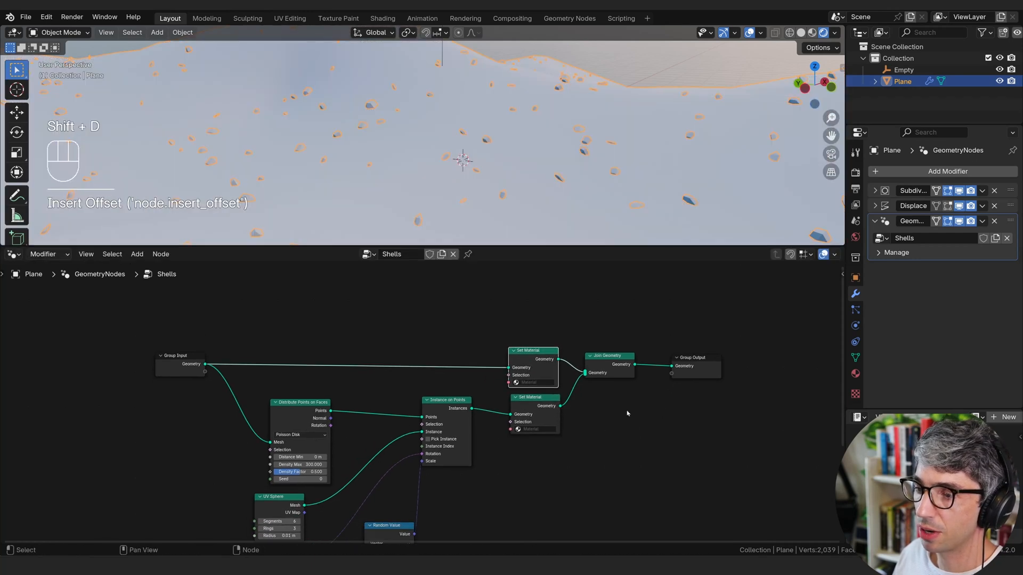
left_click_drag(538, 353, 539, 354)
left_click(530, 384)
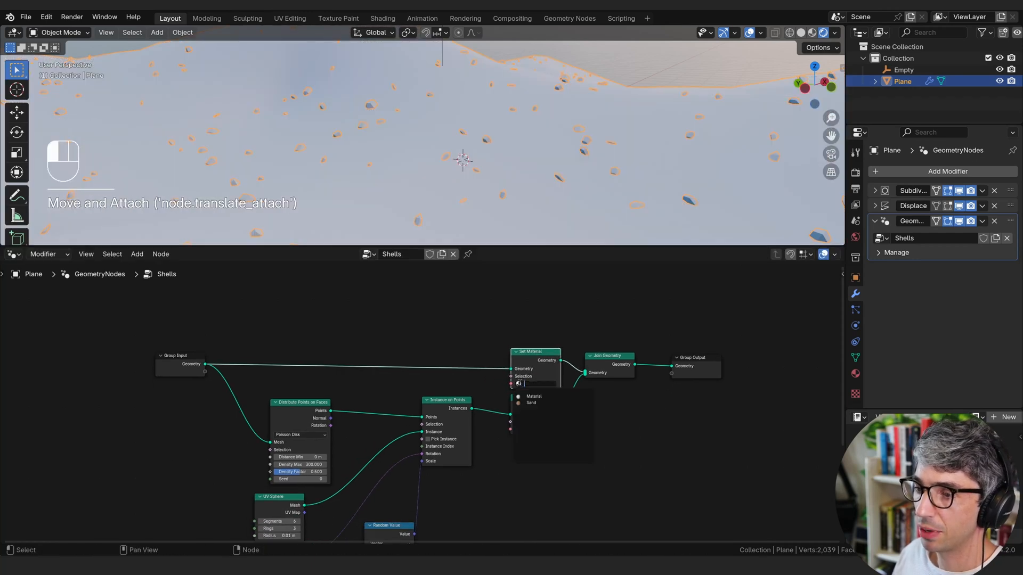
left_click(554, 400)
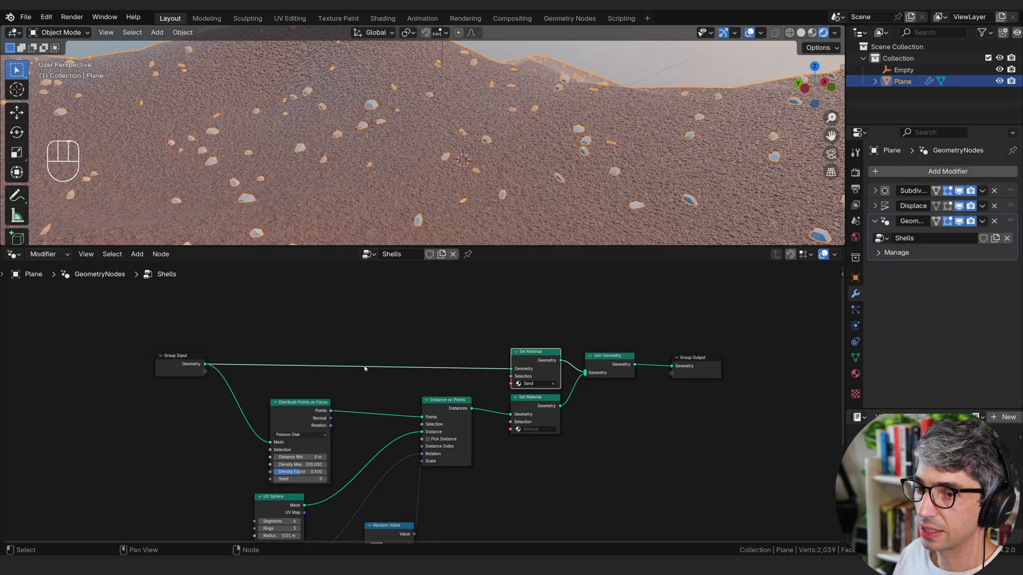
Add a second material slot to the plane holding a copy of the Sand material named Shells.
middle_click_drag(534, 408, 551, 361)
left_click(551, 361)
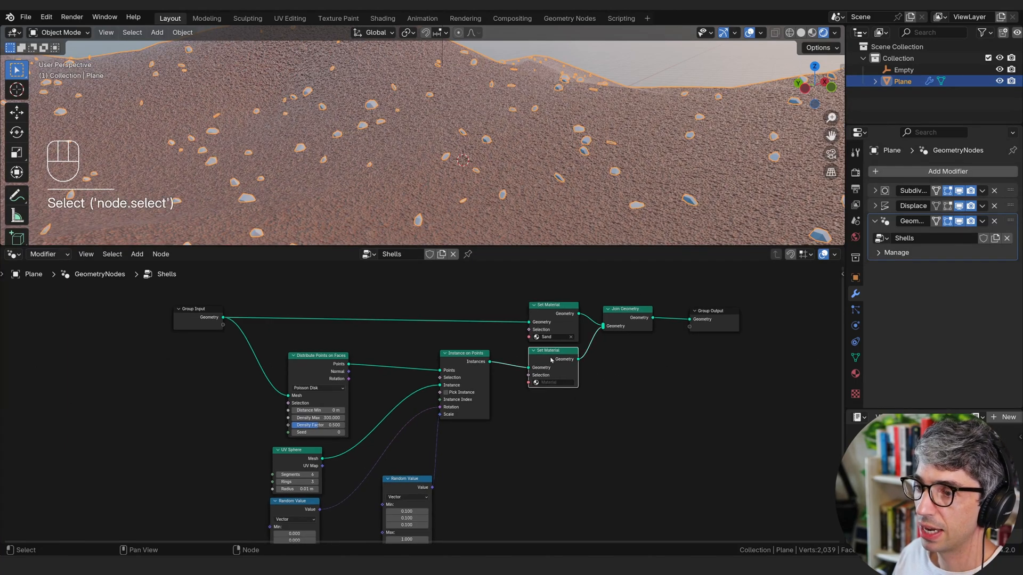
left_click(855, 374)
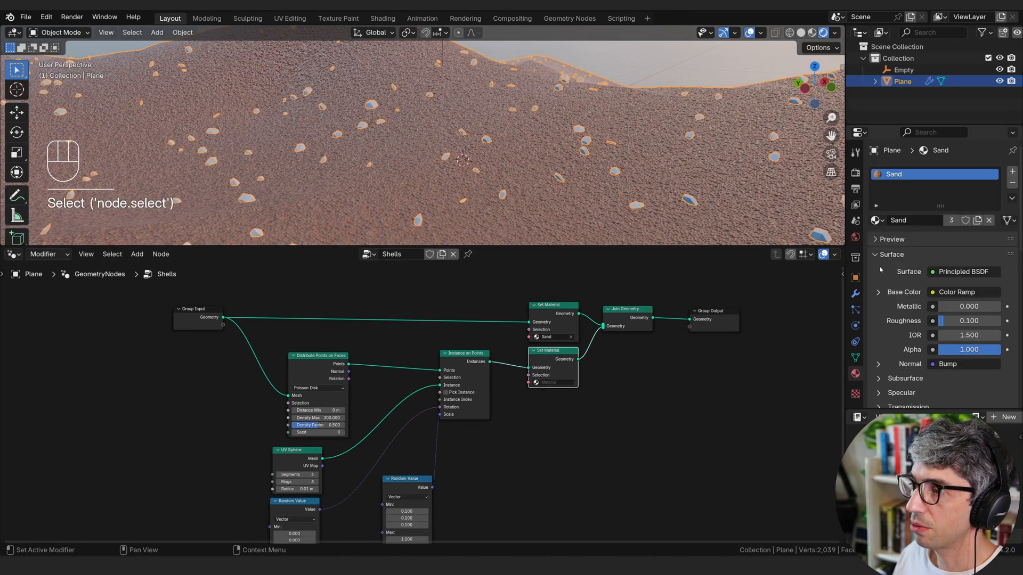
left_click(1013, 171)
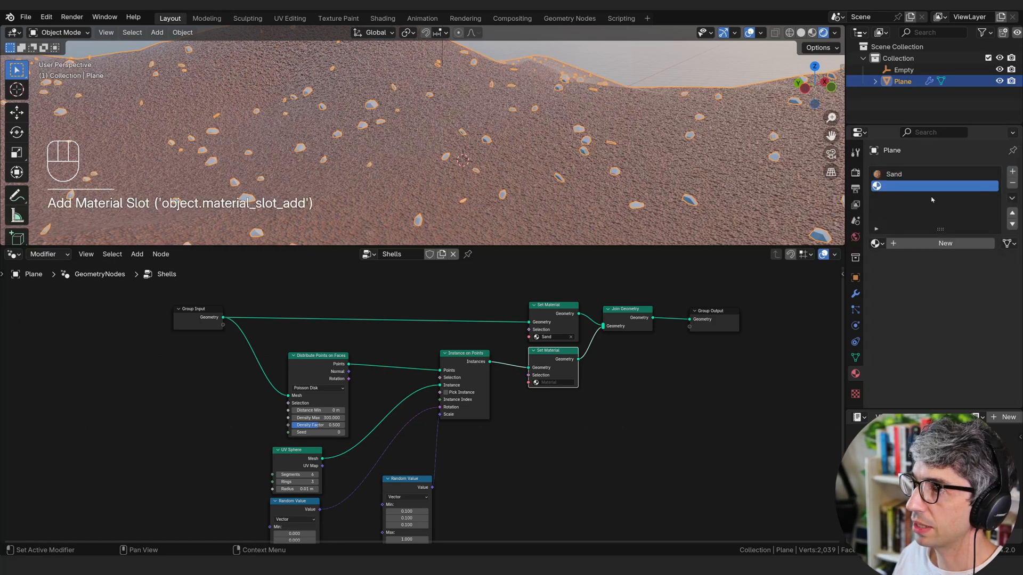
left_click(875, 243)
left_click(773, 272)
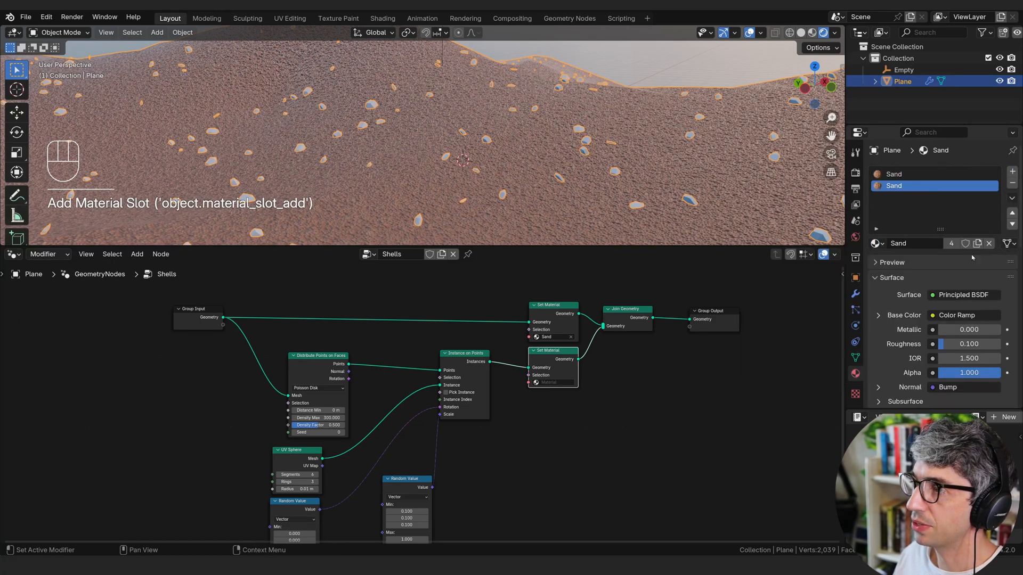
left_click(977, 244)
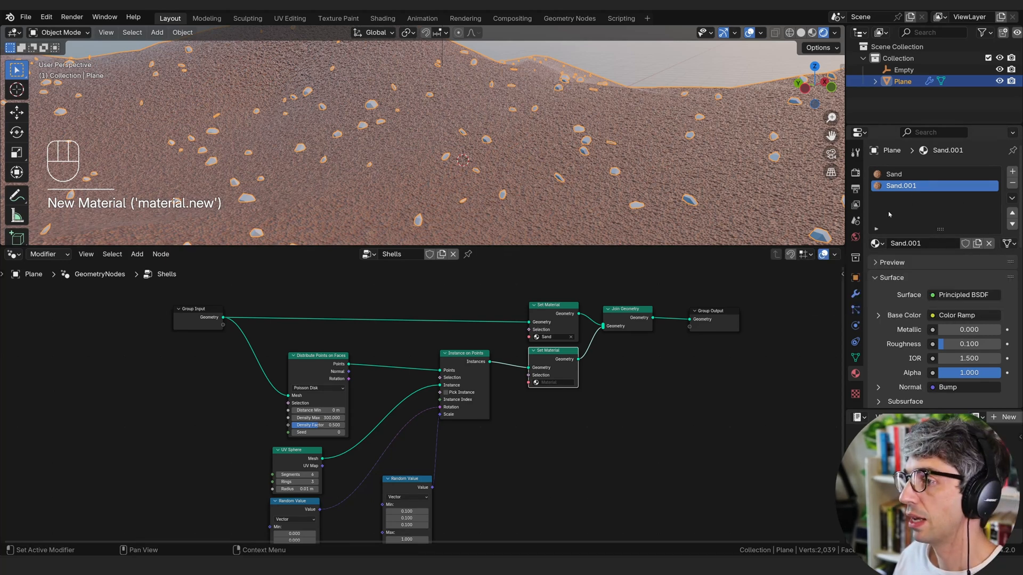
double_click(934, 243)
type("Shells")
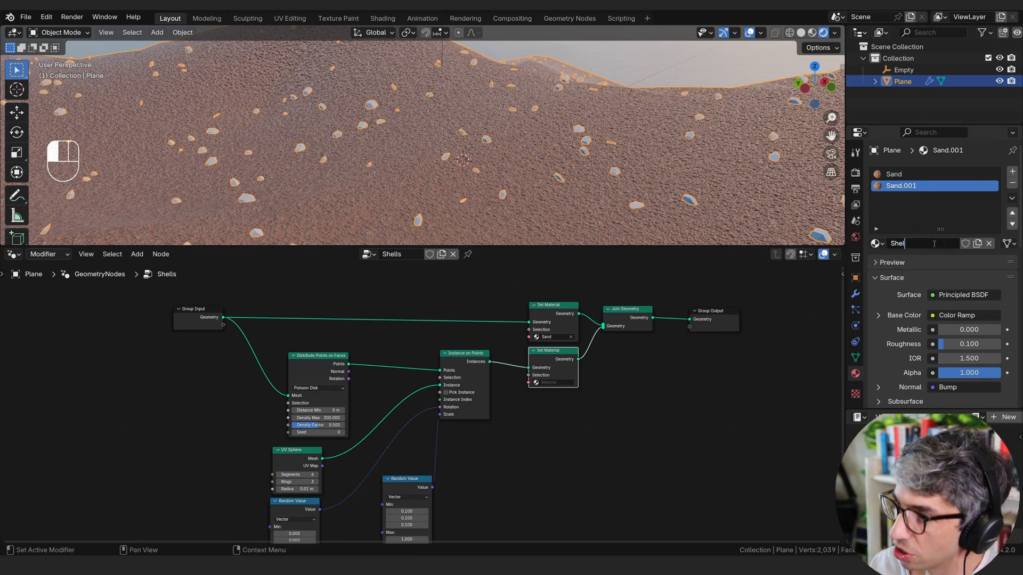
key("Return")
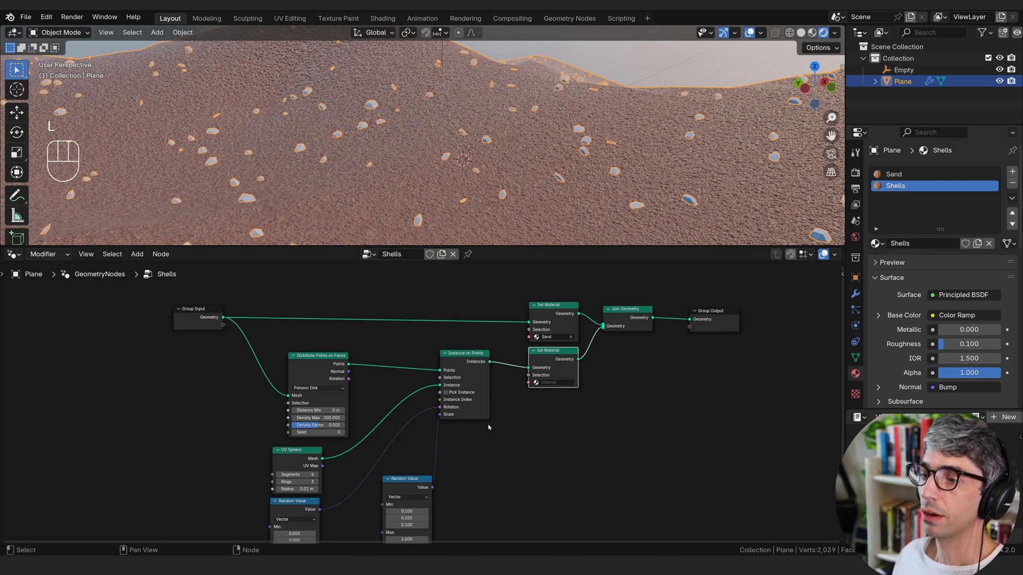
Assign the Shells material in the Set Material node that follows Instance on Points.
left_click(543, 382)
left_click(560, 409)
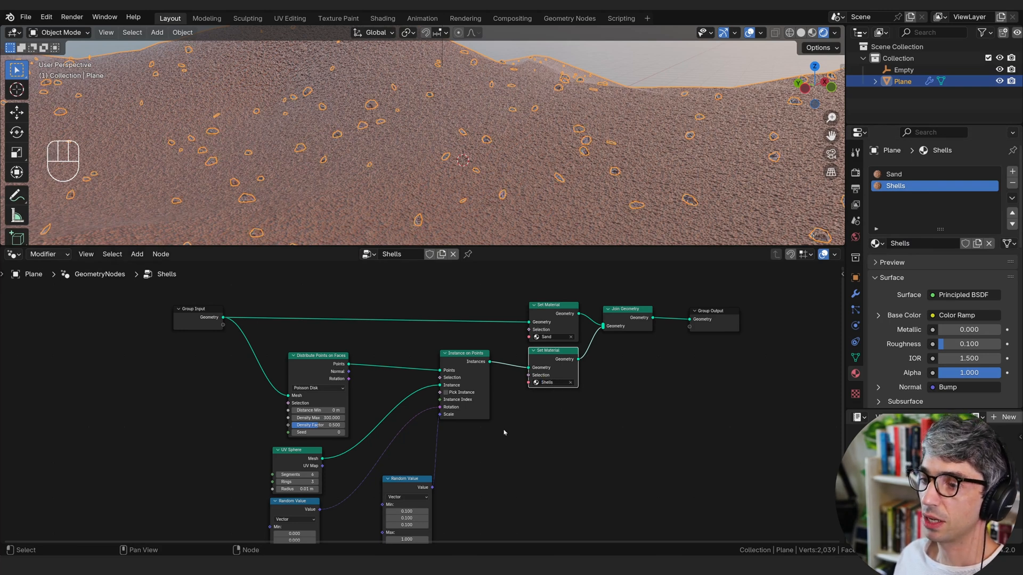
left_click(453, 426)
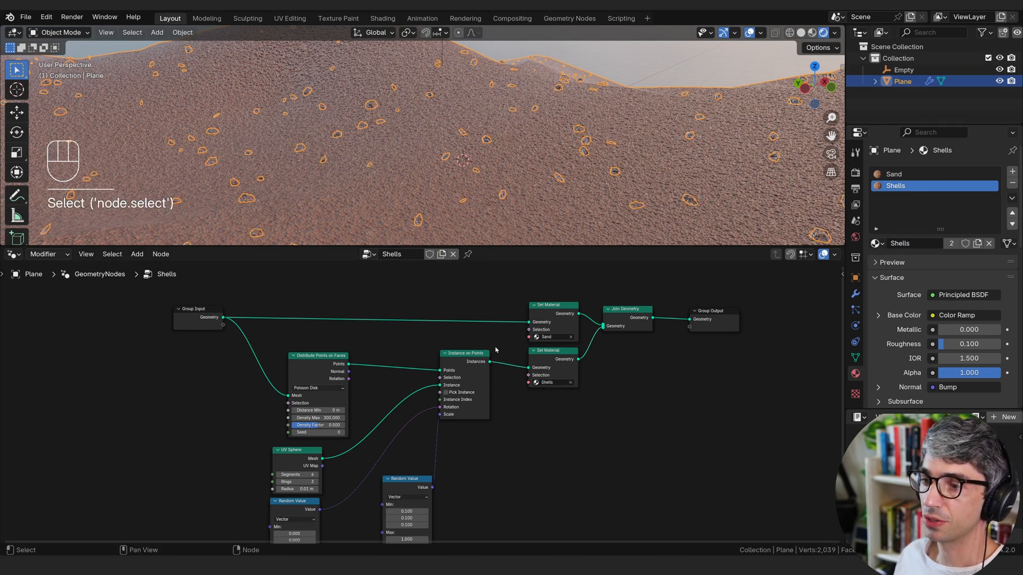
Switch the node area to the Shader Editor and compare the Sand and Shells node trees, ending on Shells.
left_click(13, 254)
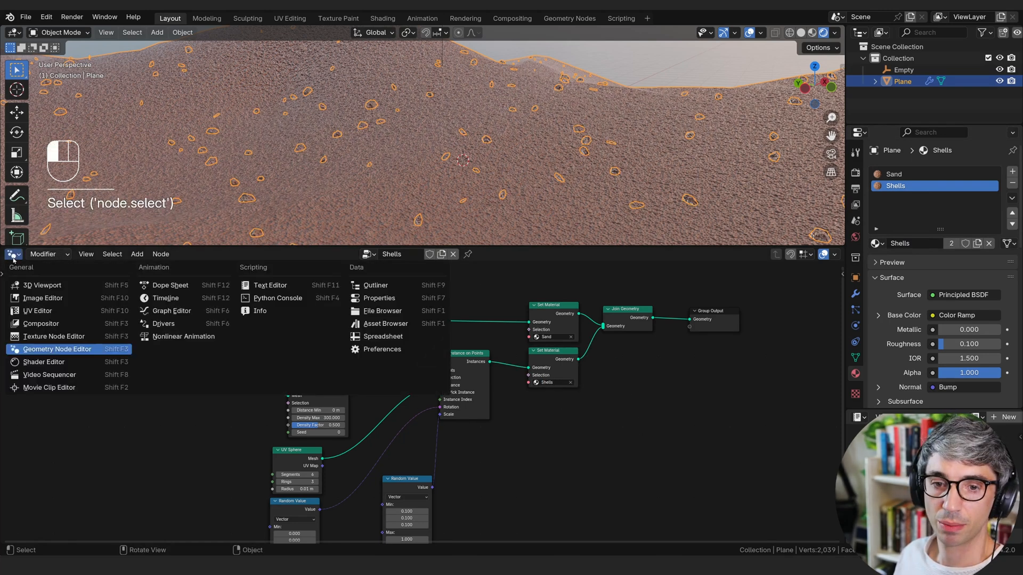
left_click(54, 363)
scroll(473, 417, "up", 3)
middle_click_drag(473, 418, 599, 448)
scroll(599, 447, "down", 3)
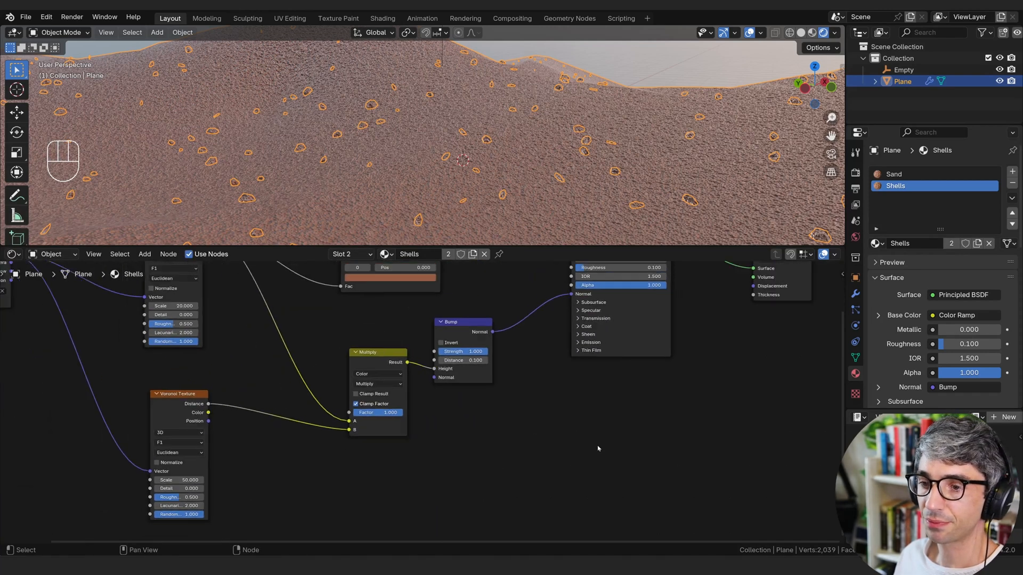
left_click(901, 175)
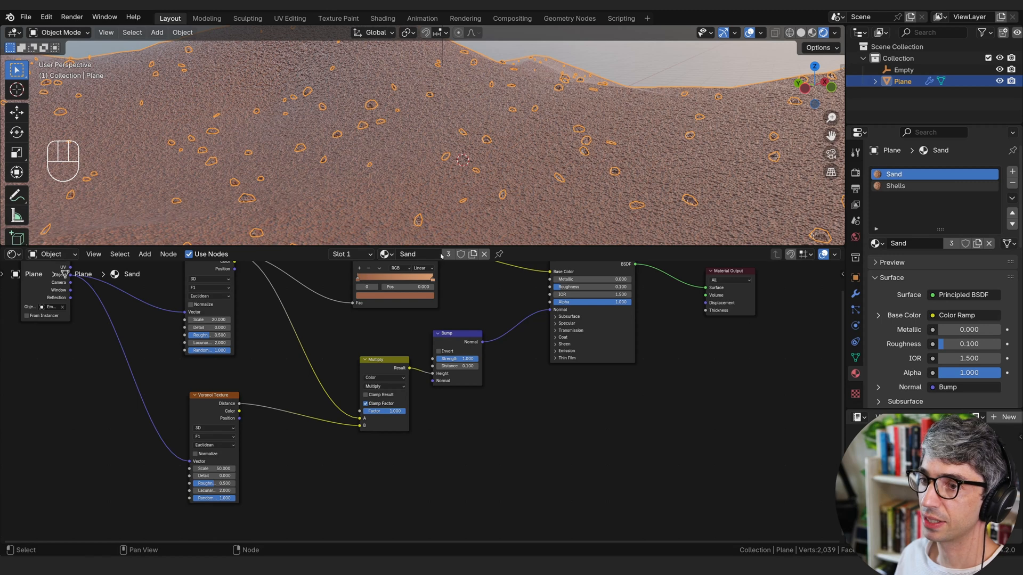
left_click(896, 185)
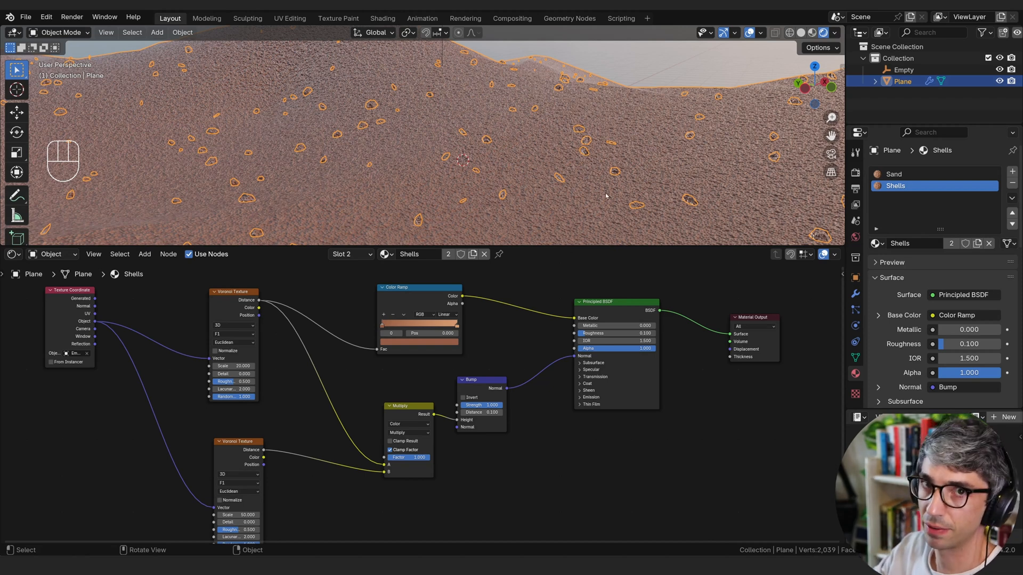
left_click(900, 175)
left_click(895, 186)
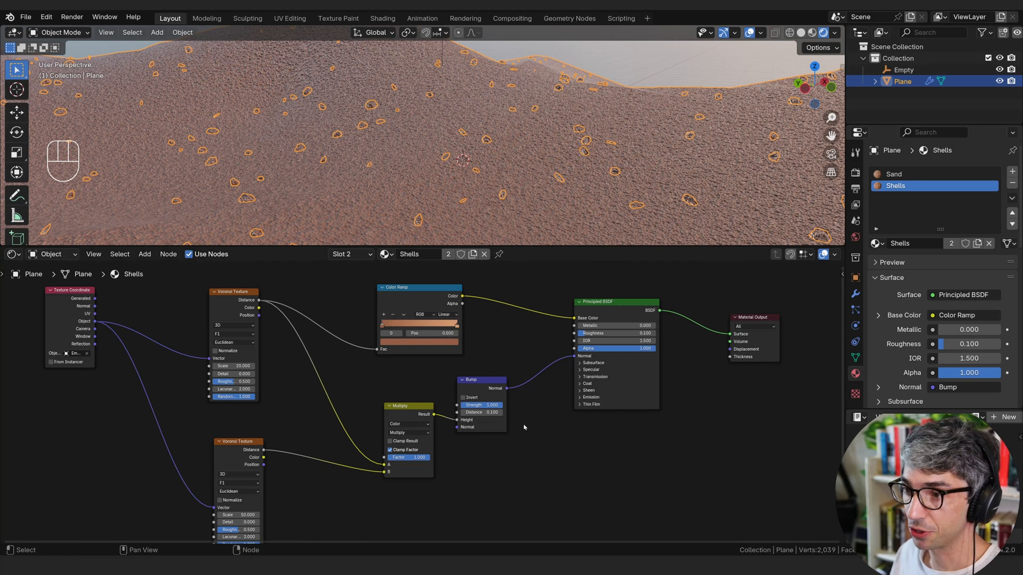
Hide the viewport overlays and inspect the scattered shells on the sand close up.
middle_click_drag(628, 154, 610, 153)
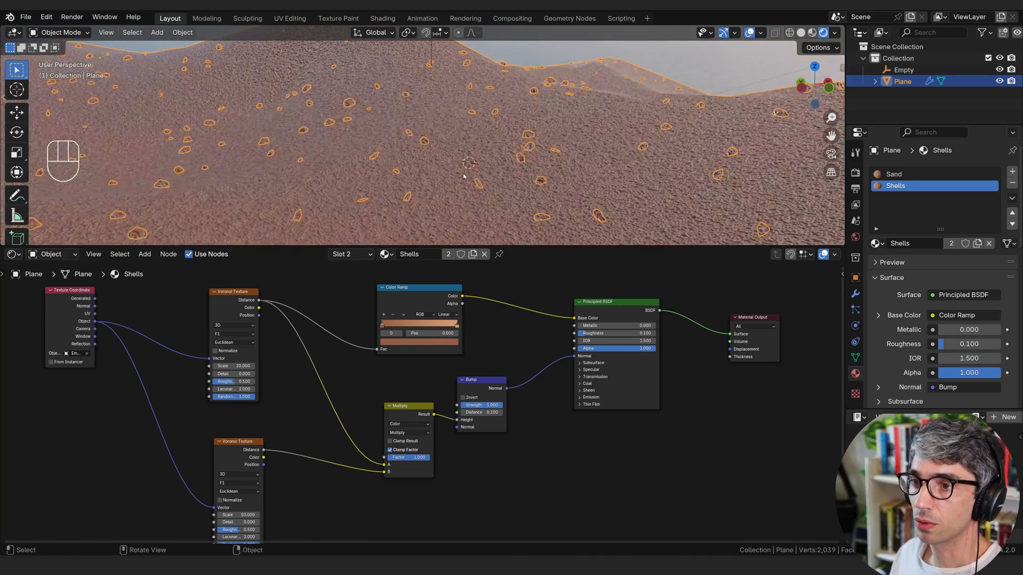
scroll(613, 152, "up", 2)
left_click(750, 33)
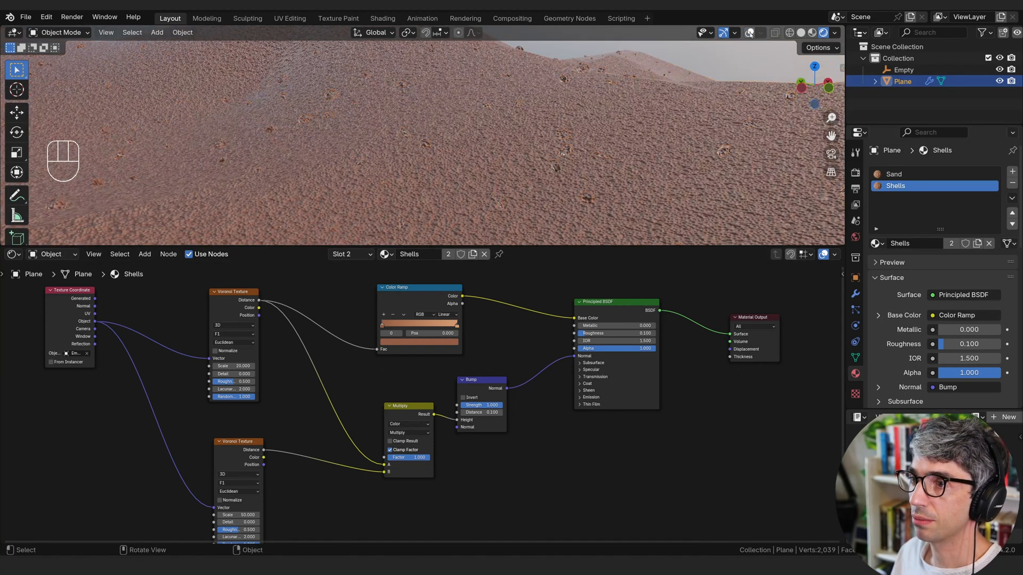
middle_click_drag(539, 159, 475, 106)
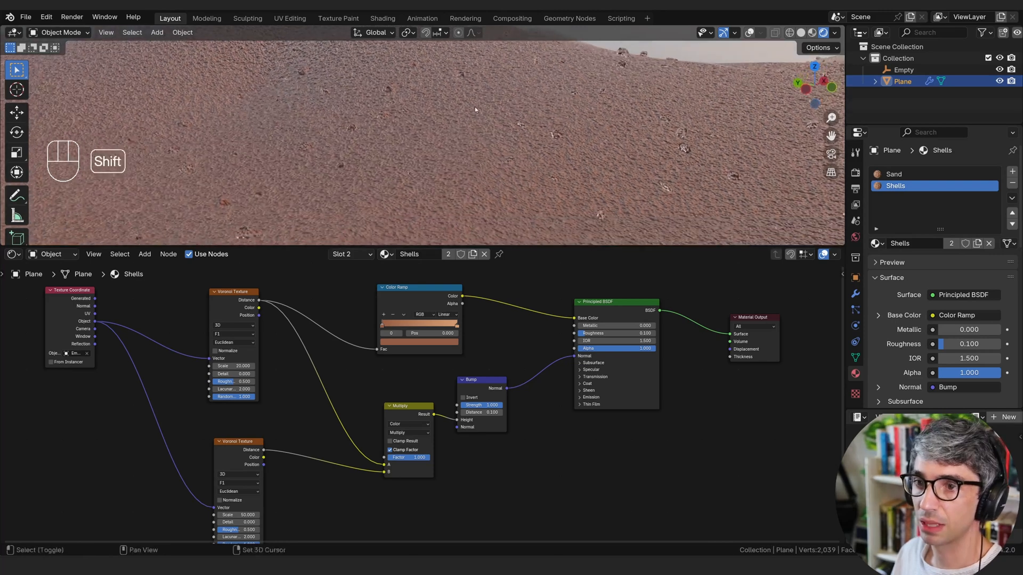
middle_click_drag(353, 135, 412, 141, "shift")
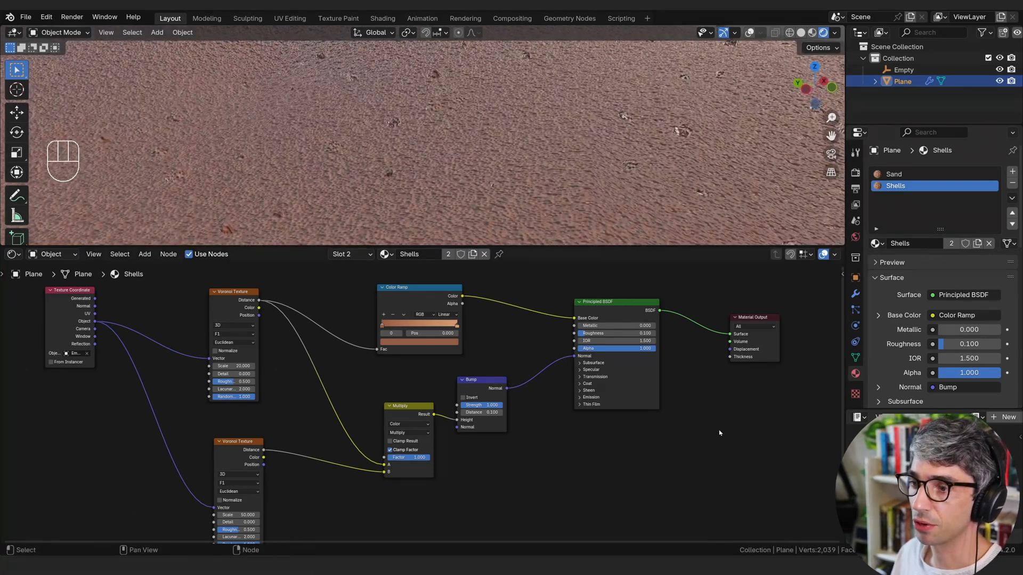
Set the Roughness of the Shells material's Principled BSDF to 0.
scroll(661, 386, "up", 5)
middle_click_drag(635, 374, 603, 400)
scroll(527, 399, "up", 1)
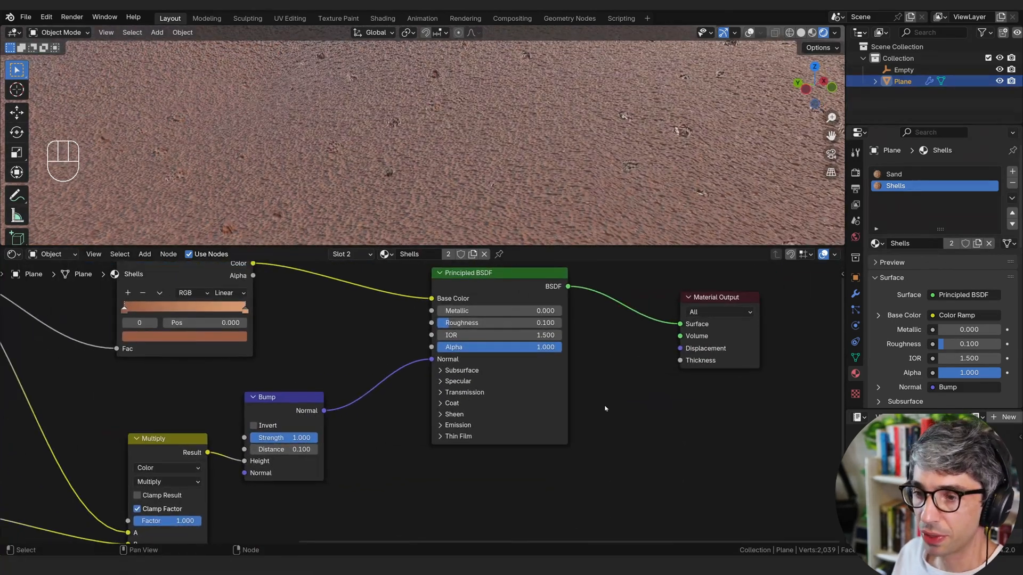
left_click_drag(494, 318, 306, 411)
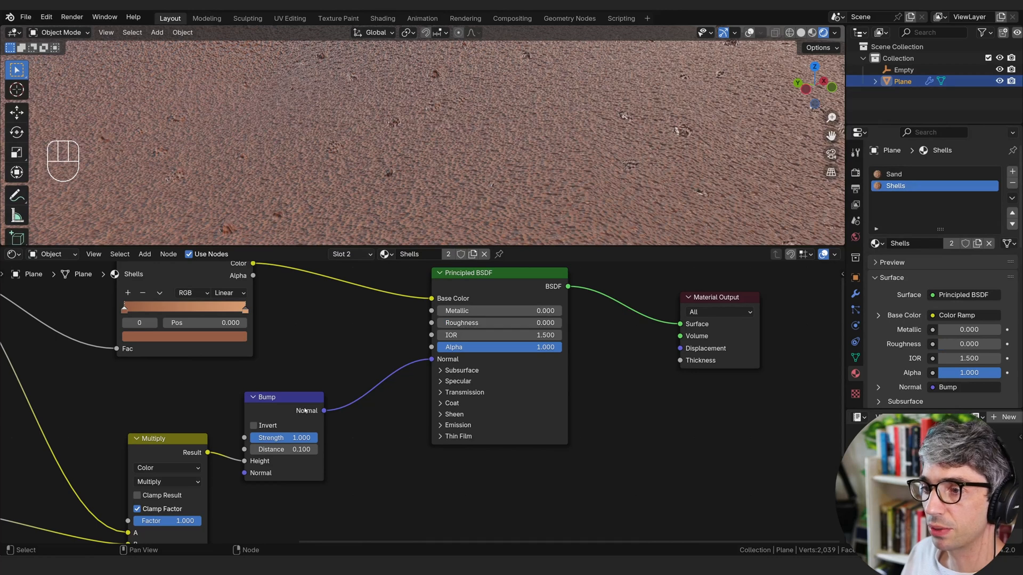
Set the Specular IOR Level of the Shells shader to 0.5 and give its Specular Tint a light orange colour.
left_click(451, 376)
double_click(462, 409)
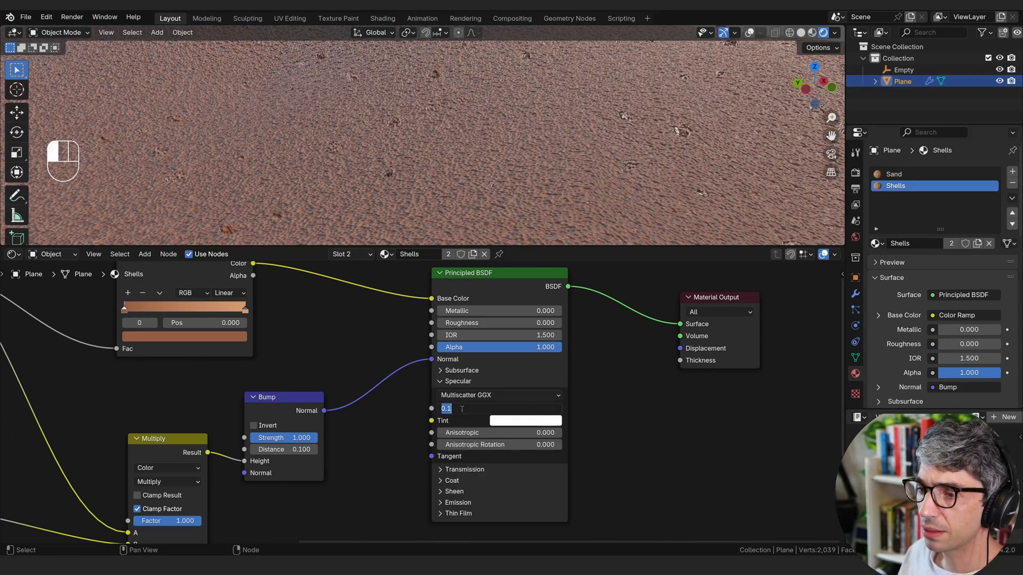
key("Escape")
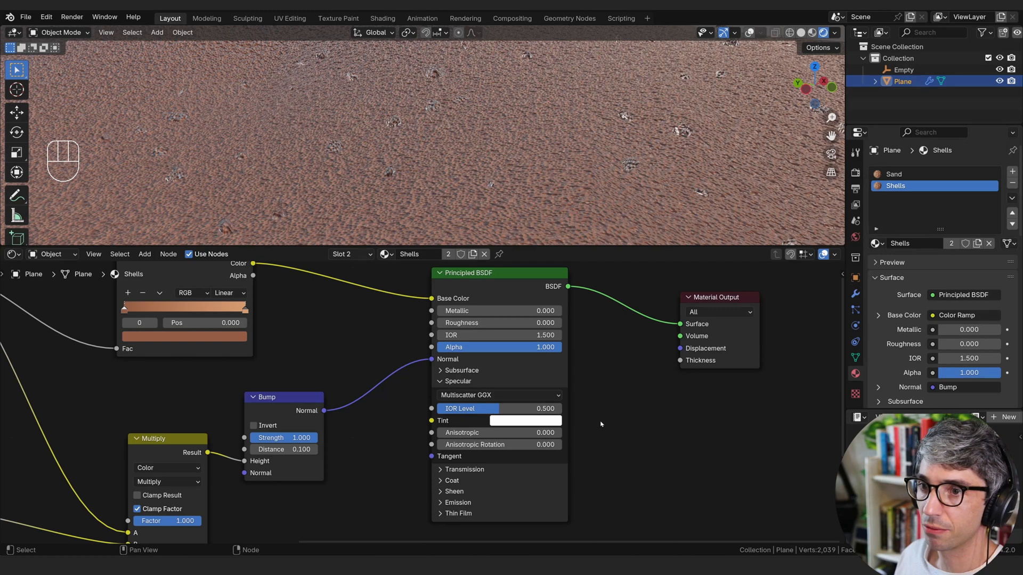
left_click(559, 423)
left_click(540, 317)
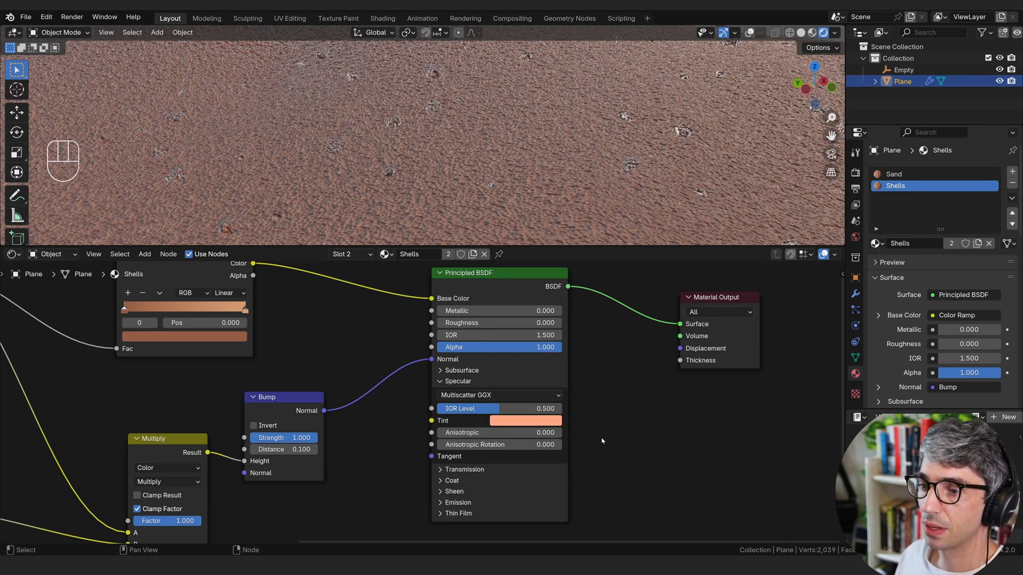
Set the Subsurface Weight of the Shells shader to 1.
middle_click_drag(602, 442, 679, 371)
left_click(459, 349)
left_click(570, 344)
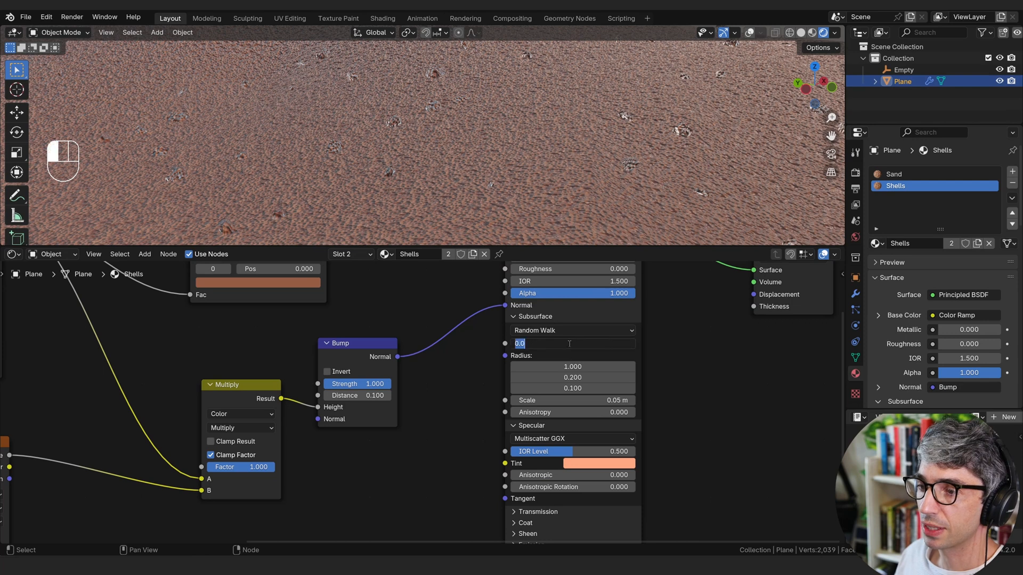
type("1")
key("Return")
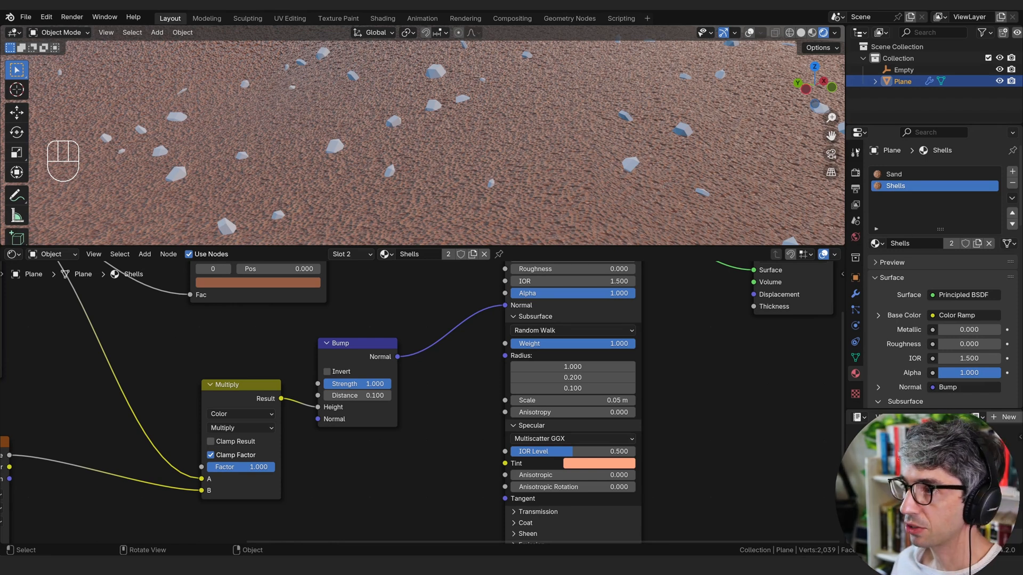
Enable Raytracing in the render settings.
left_click(855, 173)
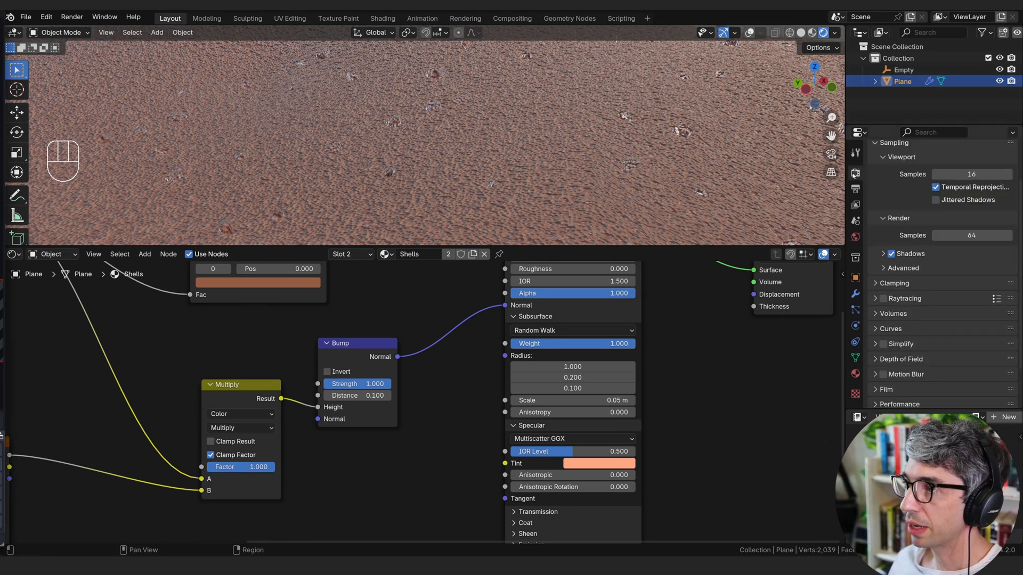
scroll(897, 240, "down", 1)
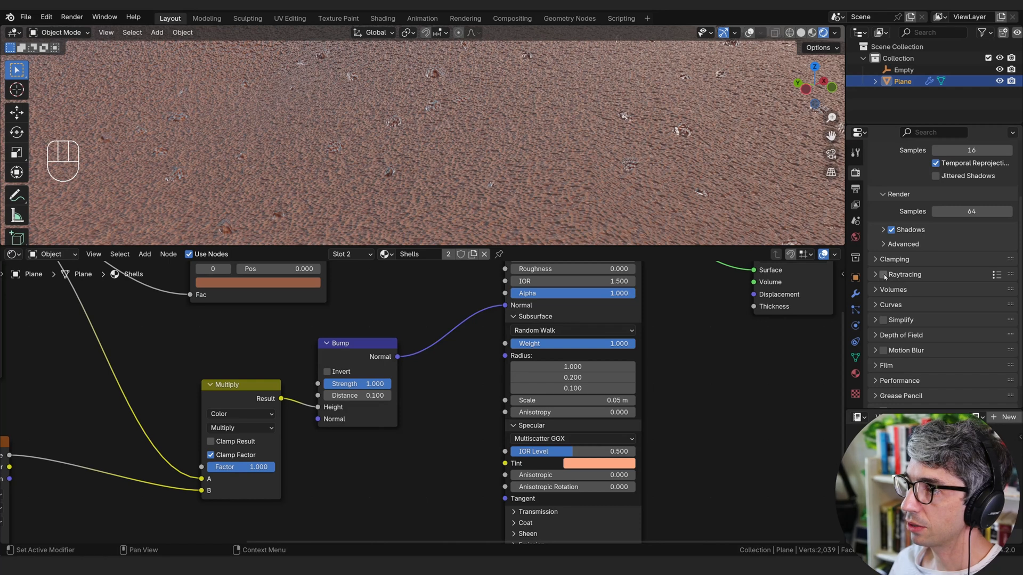
left_click(884, 275)
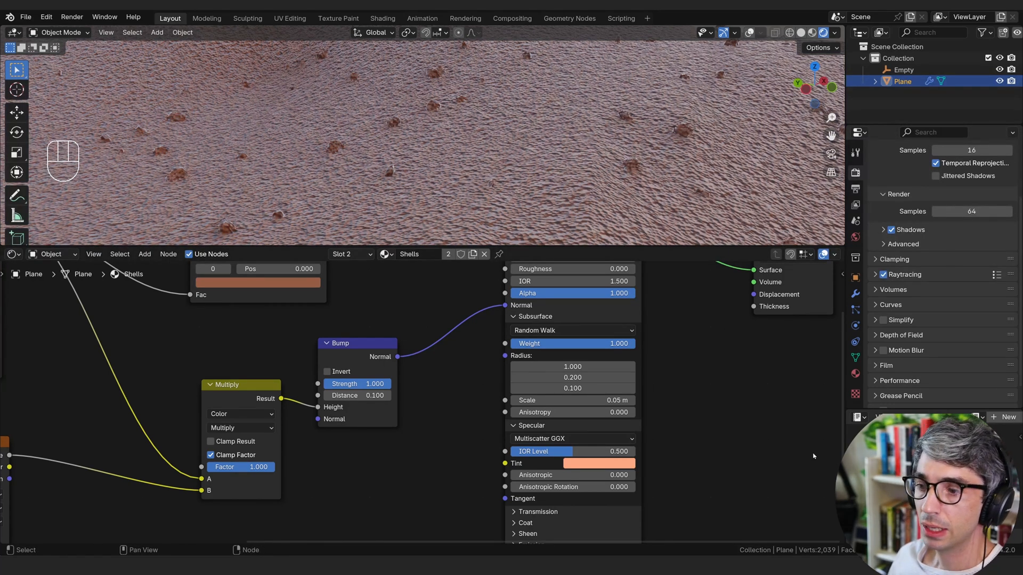
Set the first Subsurface Radius value of the Shells shader to 2.
middle_click_drag(657, 456, 625, 410)
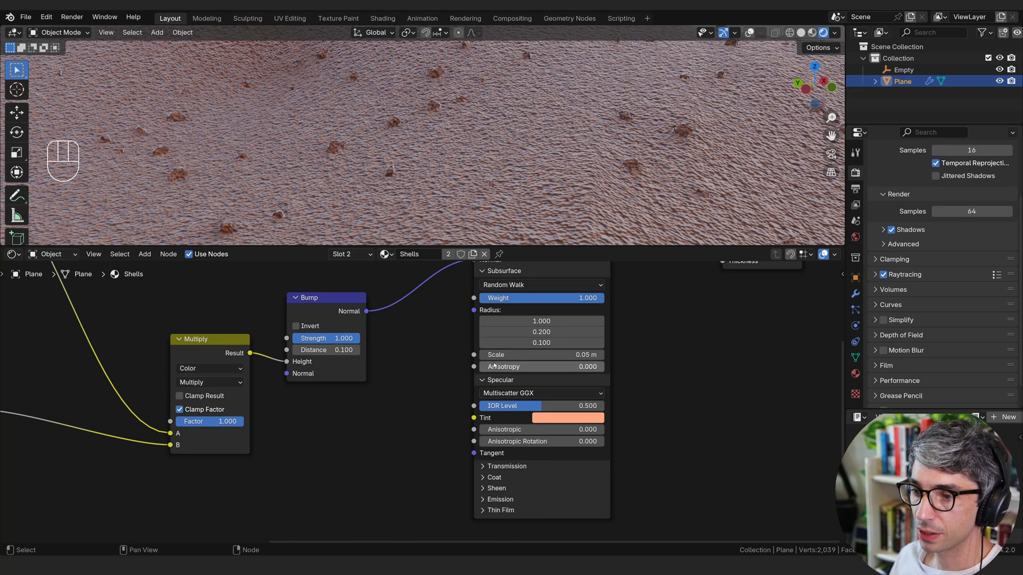
middle_click_drag(699, 372, 701, 416)
middle_click_drag(559, 362, 568, 398)
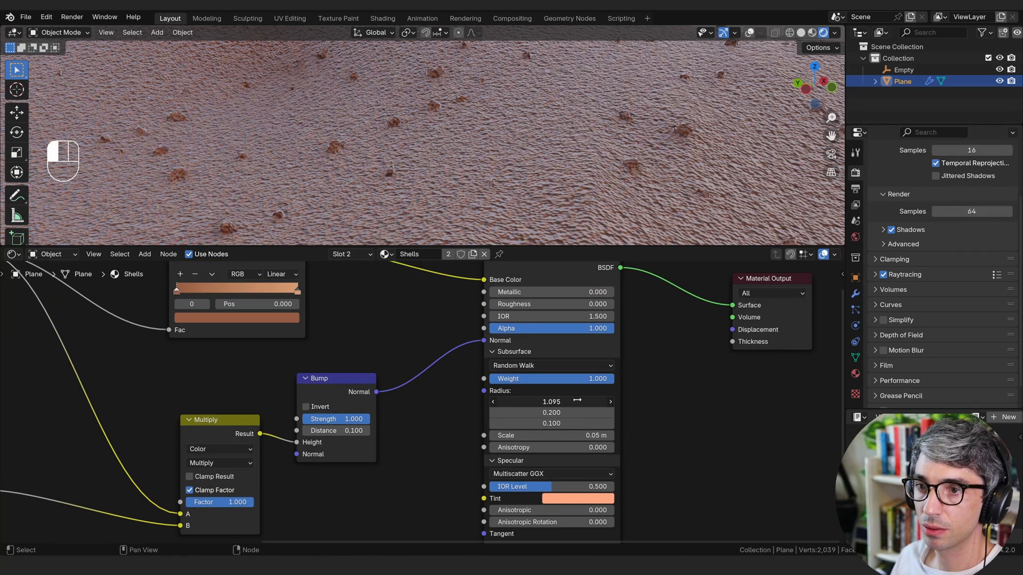
left_click_drag(577, 400, 580, 400)
left_click(583, 400)
type("2")
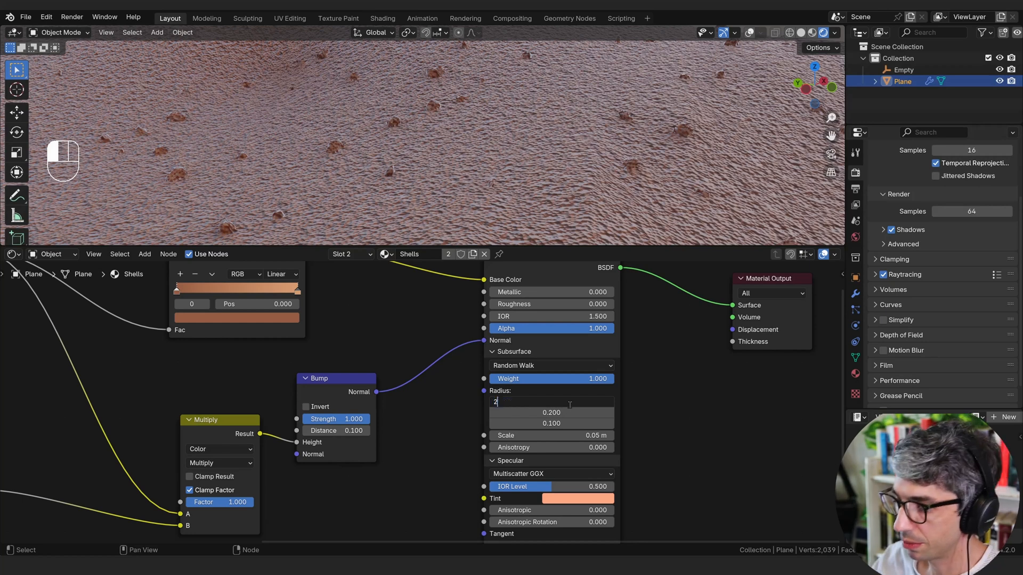
key("Return")
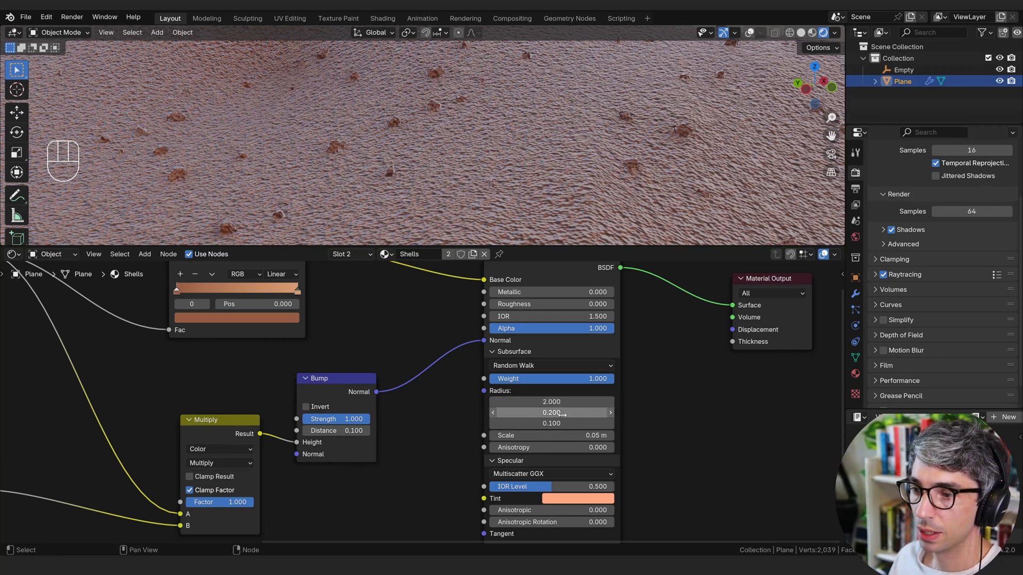
Raise the Subsurface Scale of the Shells shader, trying 0.1 m and settling on 1 m.
left_click(560, 438)
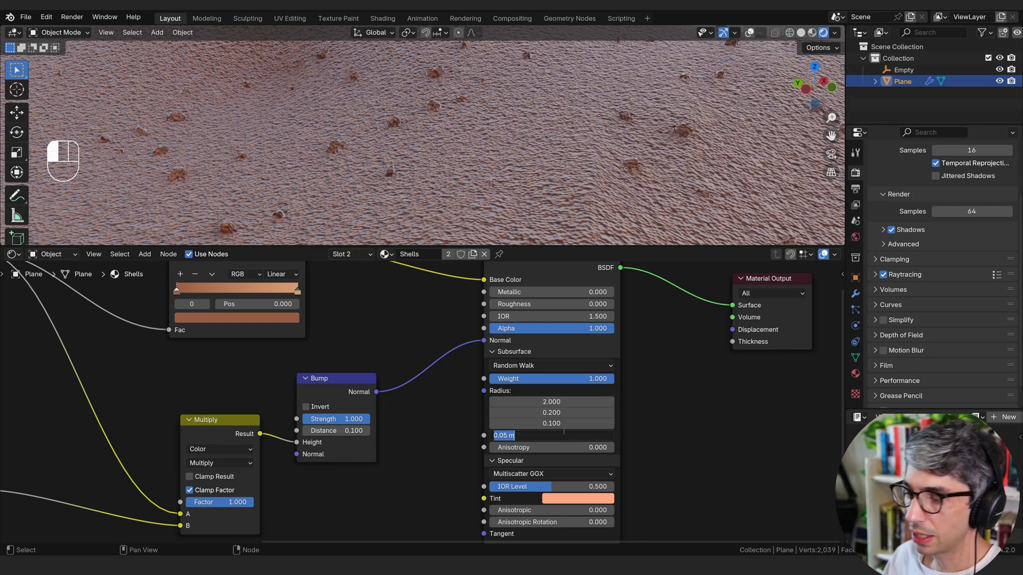
type(".1")
key("Return")
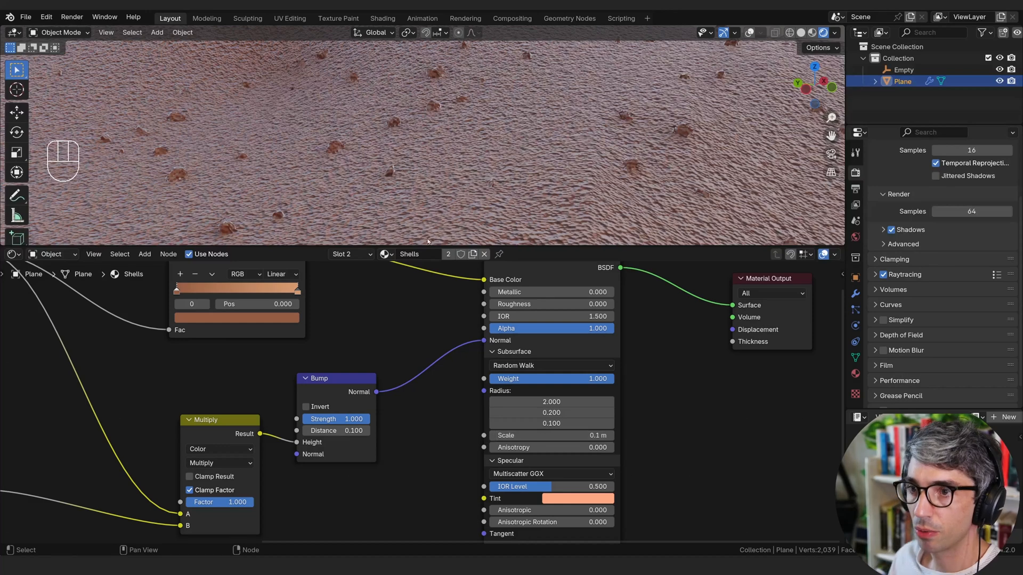
scroll(396, 148, "down", 2)
middle_click_drag(396, 148, 419, 160)
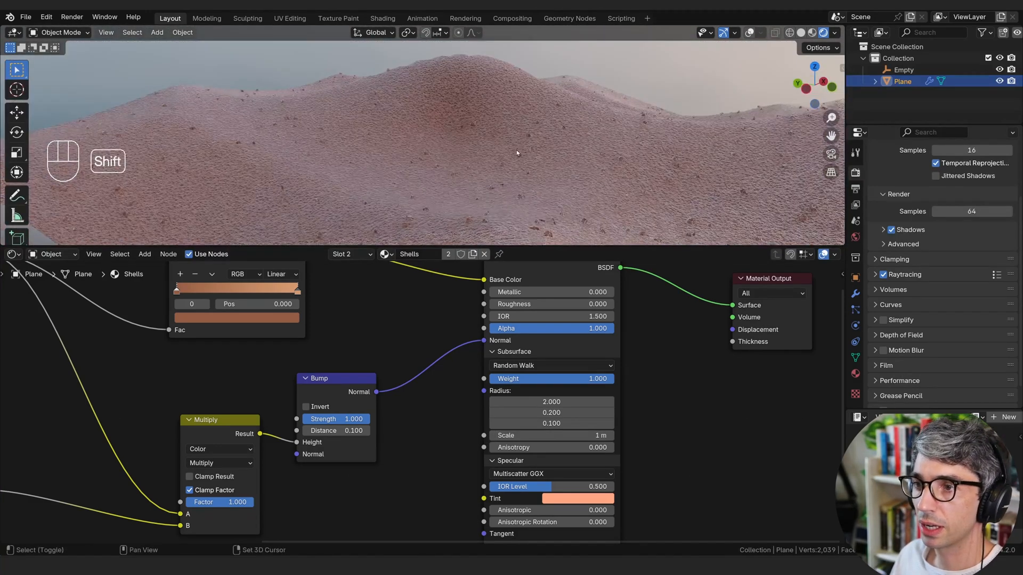
middle_click_drag(516, 149, 411, 177)
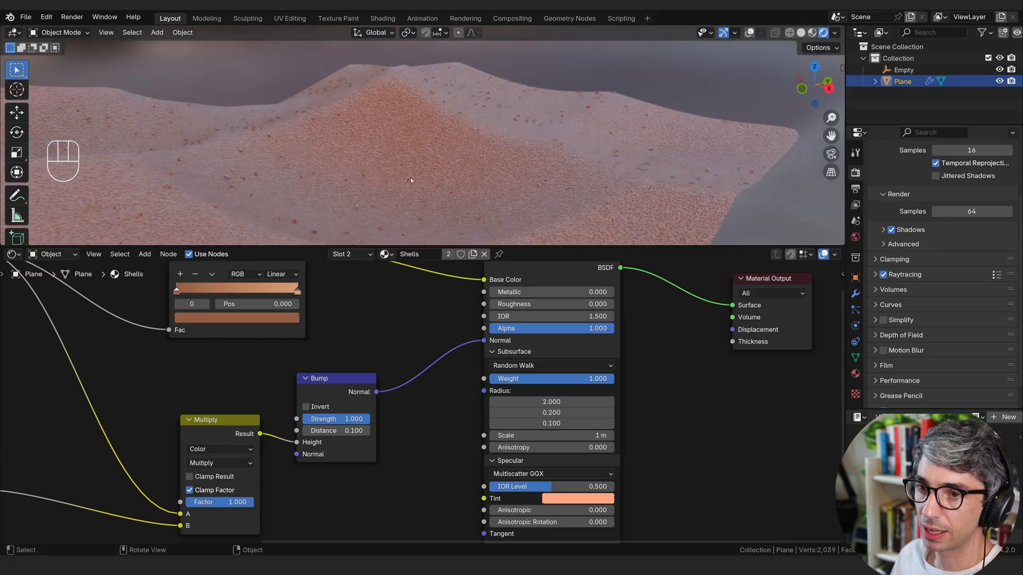
Add a Sun light to the scene and rotate it about 96° in the view so it shines across the dunes.
left_click(936, 80)
key("shift+a")
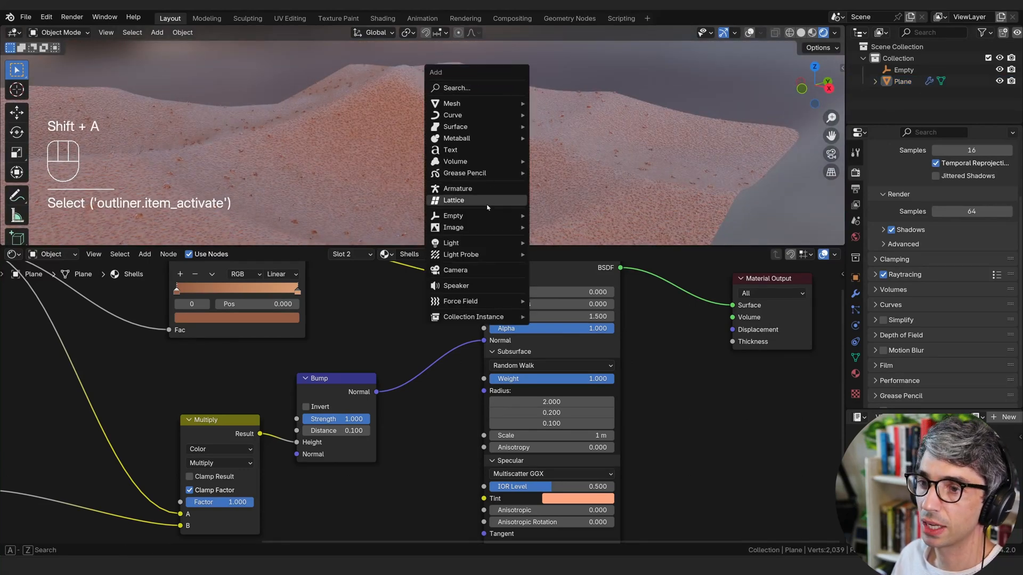
mouse_move(487, 244)
left_click(554, 256)
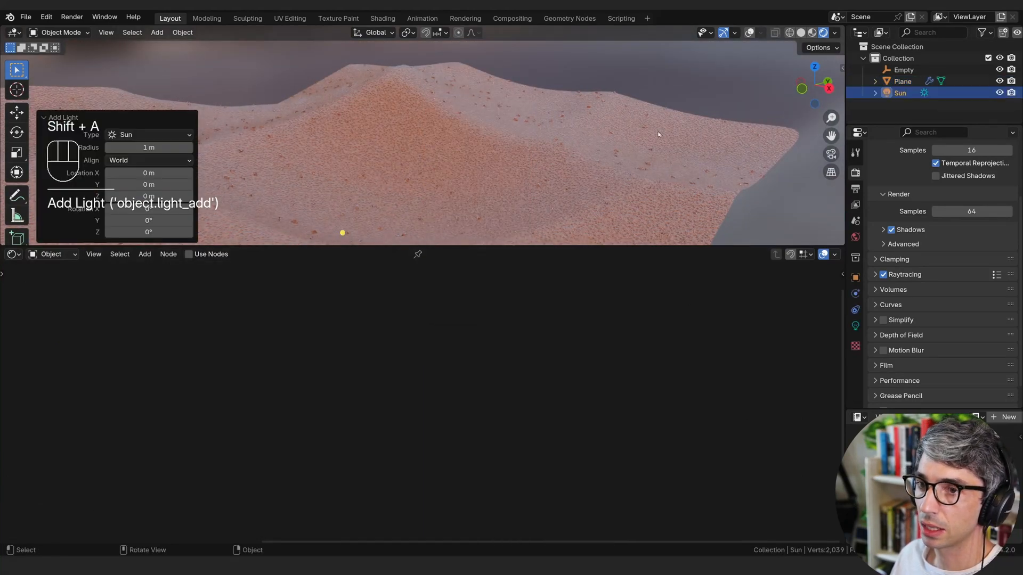
key("r")
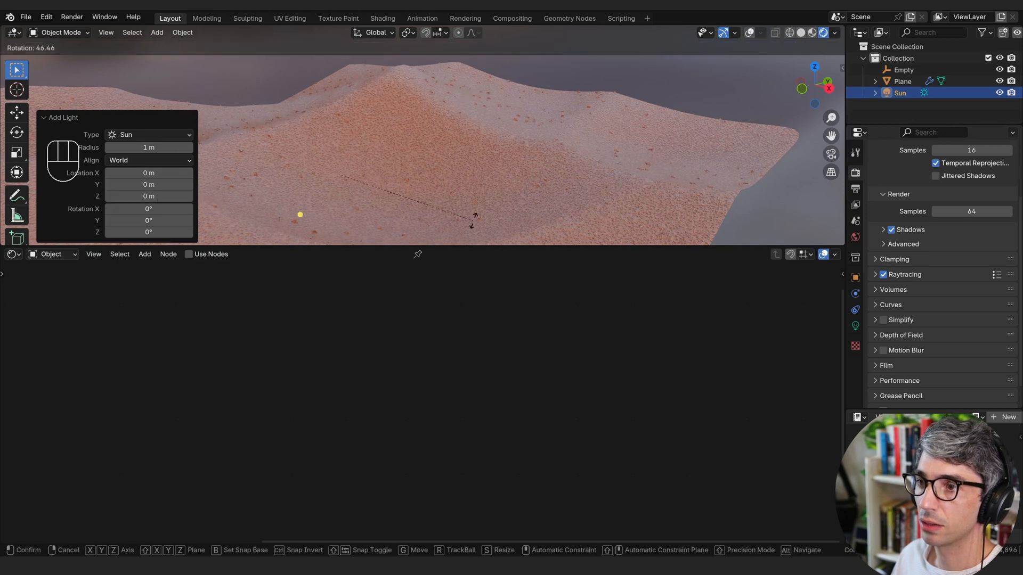
left_click(362, 229)
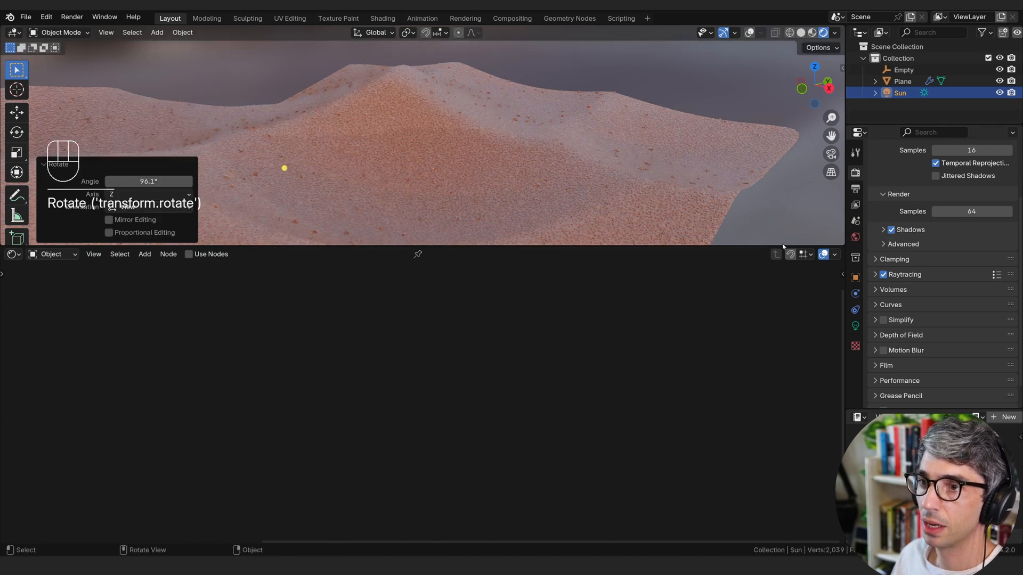
Set the Sun light's Strength to 10.
left_click(855, 326)
left_click(967, 250)
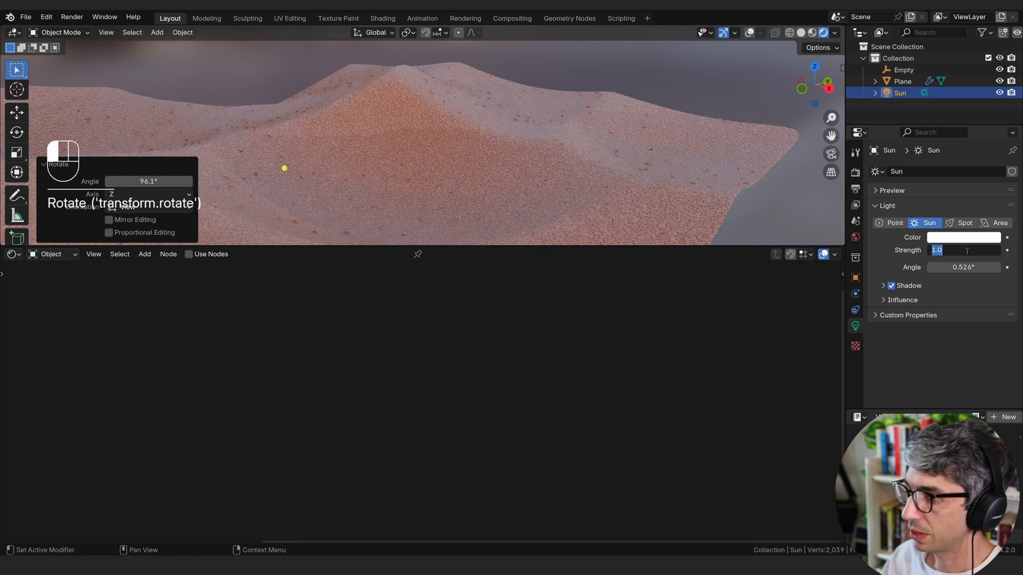
type("10")
key("Return")
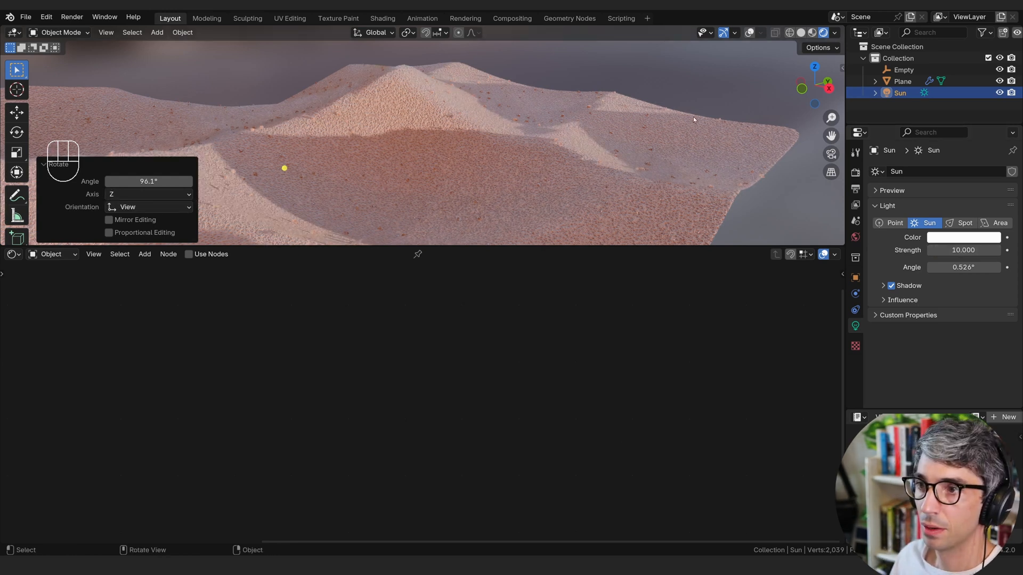
Fine-tune the Sun's direction with small view rotations and a rotation of about 23° around the global Z axis.
key("r")
left_click(653, 156)
key("r")
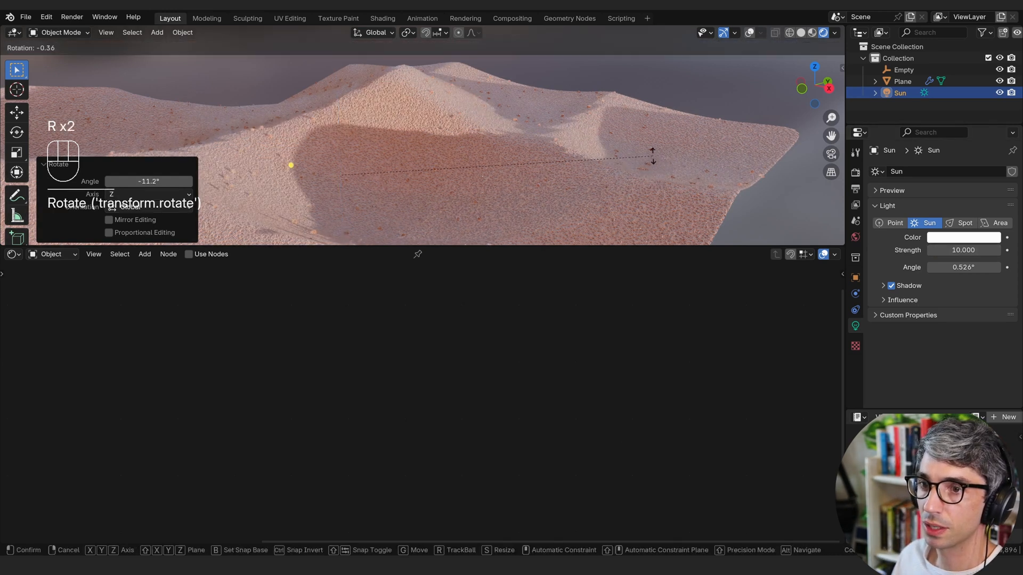
left_click(637, 178)
key("r")
key("z")
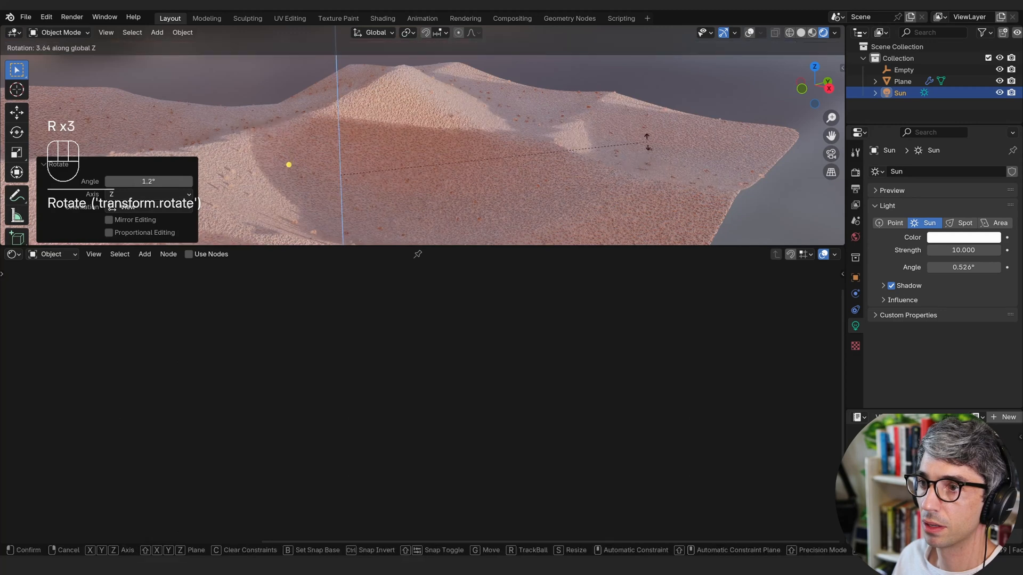
left_click(454, 140)
Select the dune plane and set the Distance of the Bump node in its Shells material to 0.01.
scroll(453, 140, "up", 5)
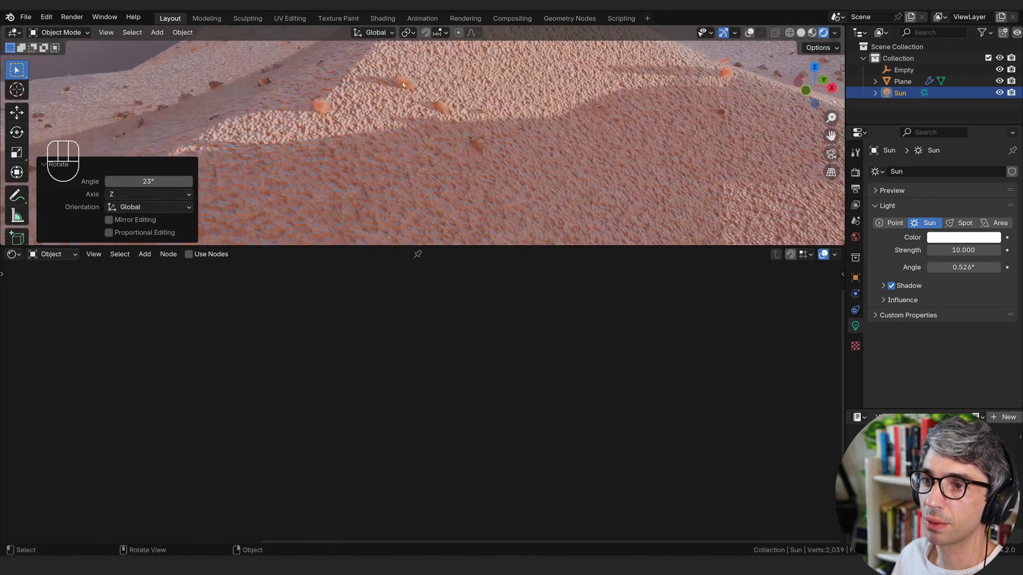
middle_click_drag(403, 84, 482, 171, "shift")
left_click(513, 168)
middle_click_drag(244, 349, 588, 361)
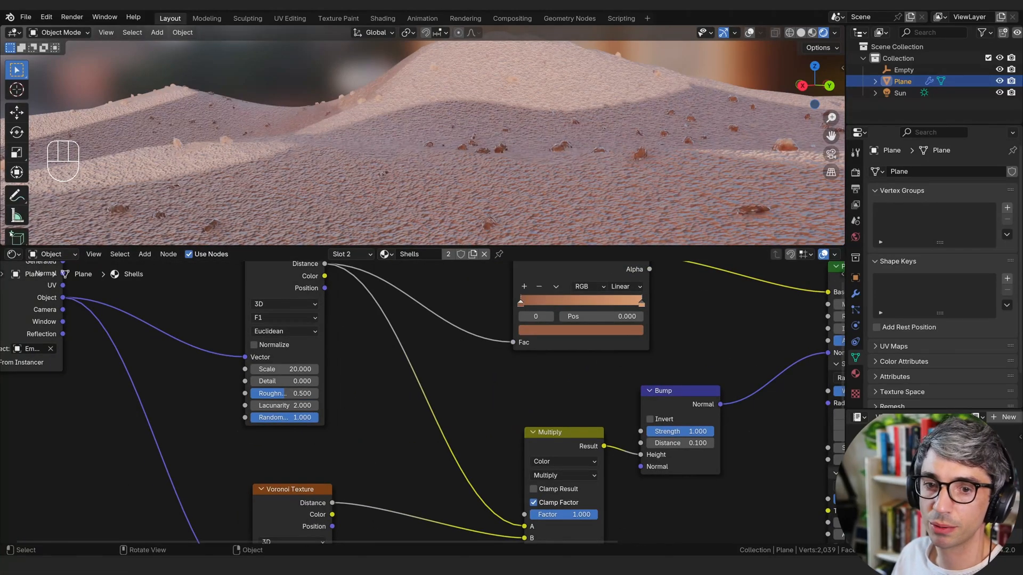
middle_click_drag(526, 173, 557, 195, "shift")
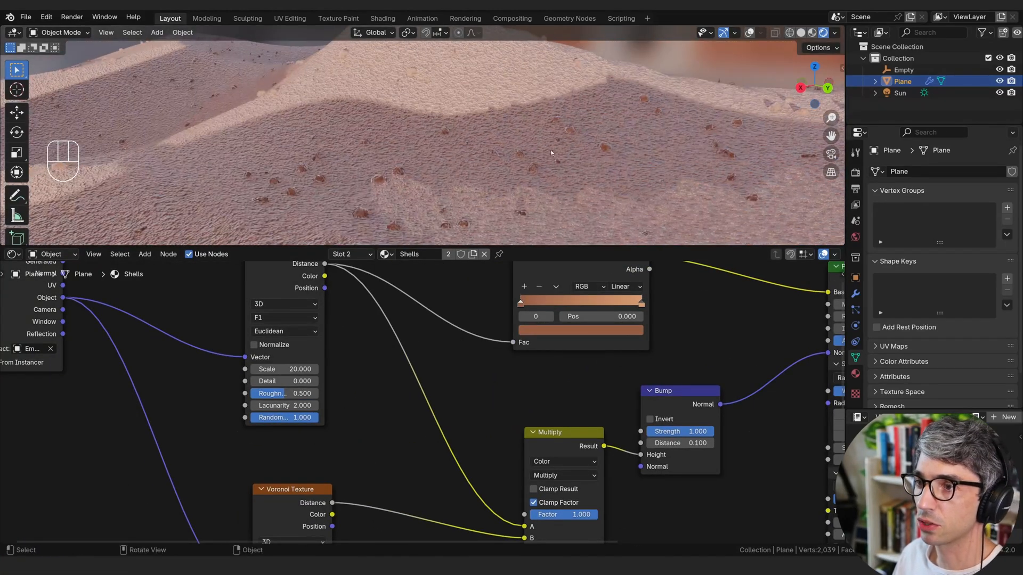
middle_click_drag(797, 334, 516, 302)
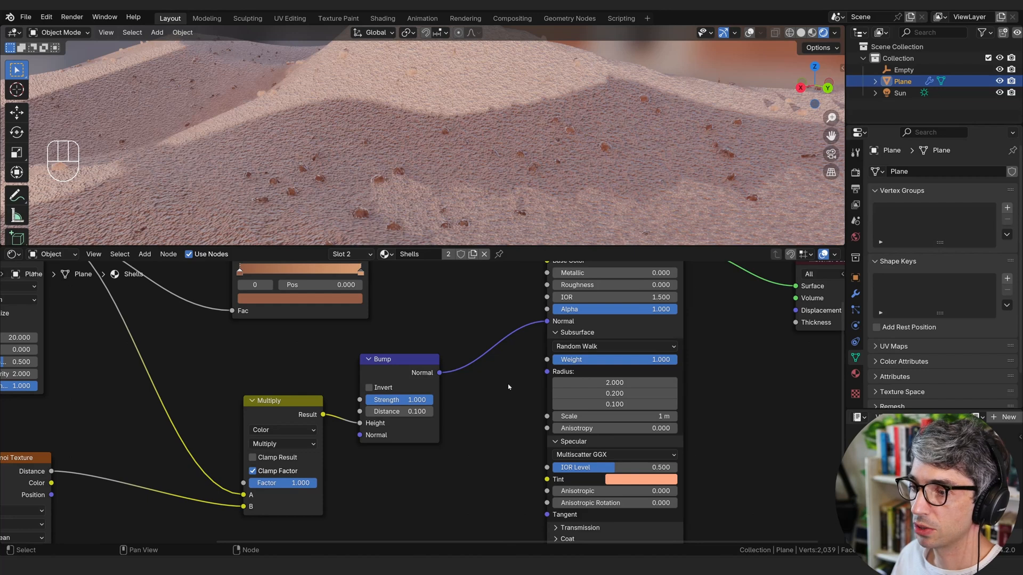
middle_click_drag(419, 323, 476, 347)
left_click(433, 427)
type("0.01")
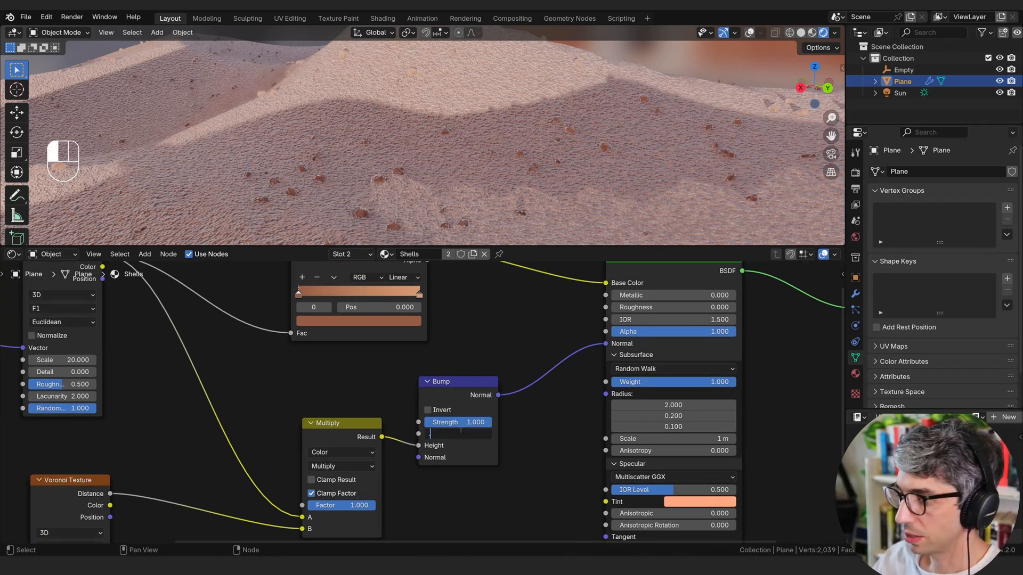
key("Return")
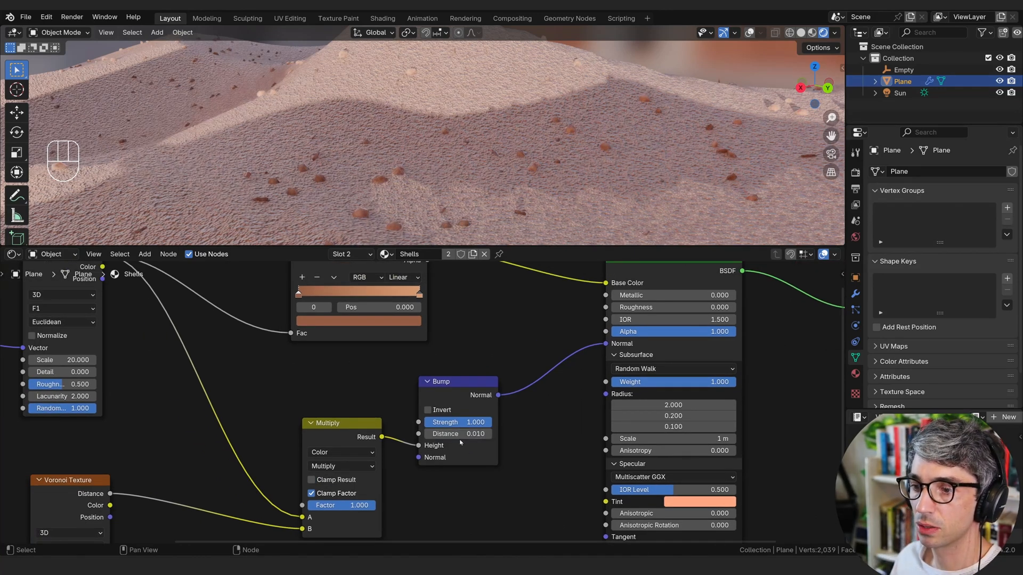
Open the dune plane's Shells geometry node tree and set the Density Factor of Distribute Points on Faces to 0.8.
left_click(13, 254)
left_click(38, 349)
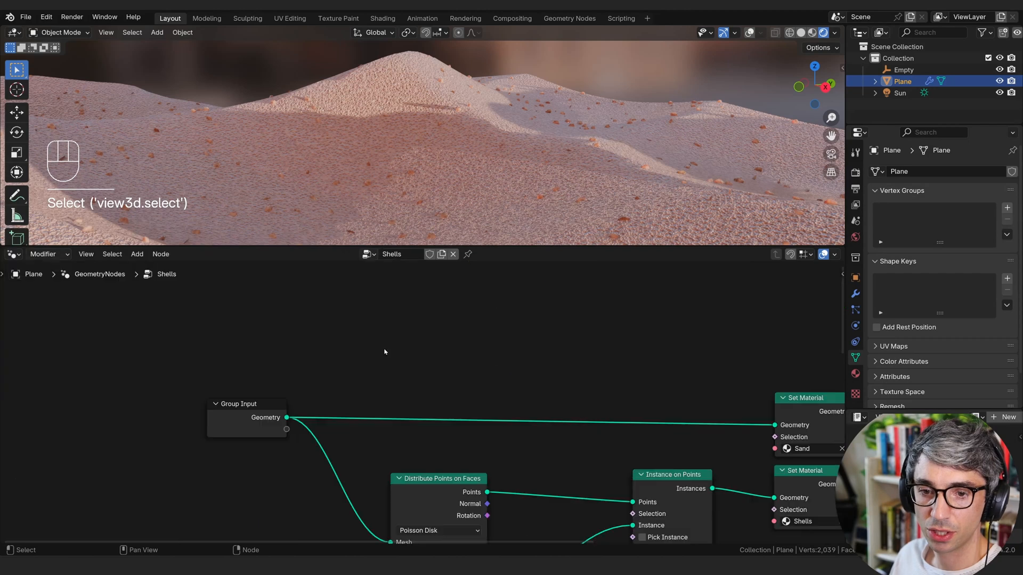
middle_click_drag(597, 357, 525, 297)
middle_click_drag(448, 417, 509, 329)
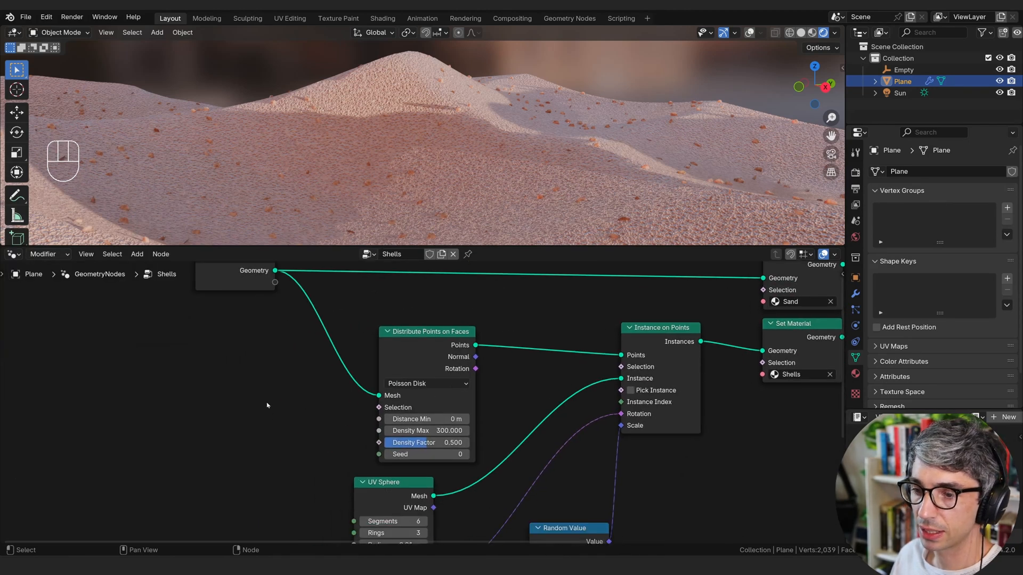
middle_click_drag(267, 405, 251, 386)
left_click(416, 424)
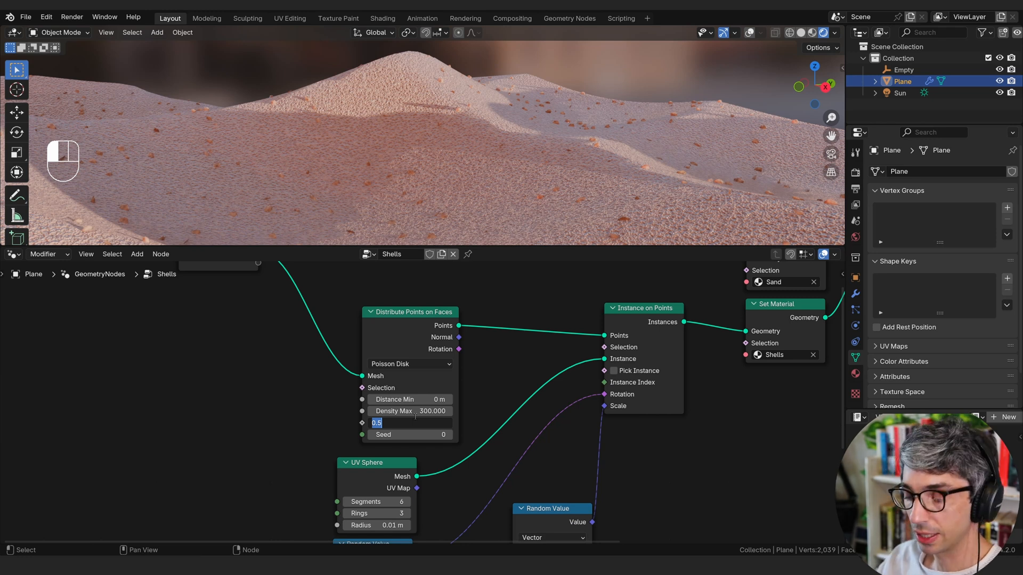
type(".6")
key("shift+Tab")
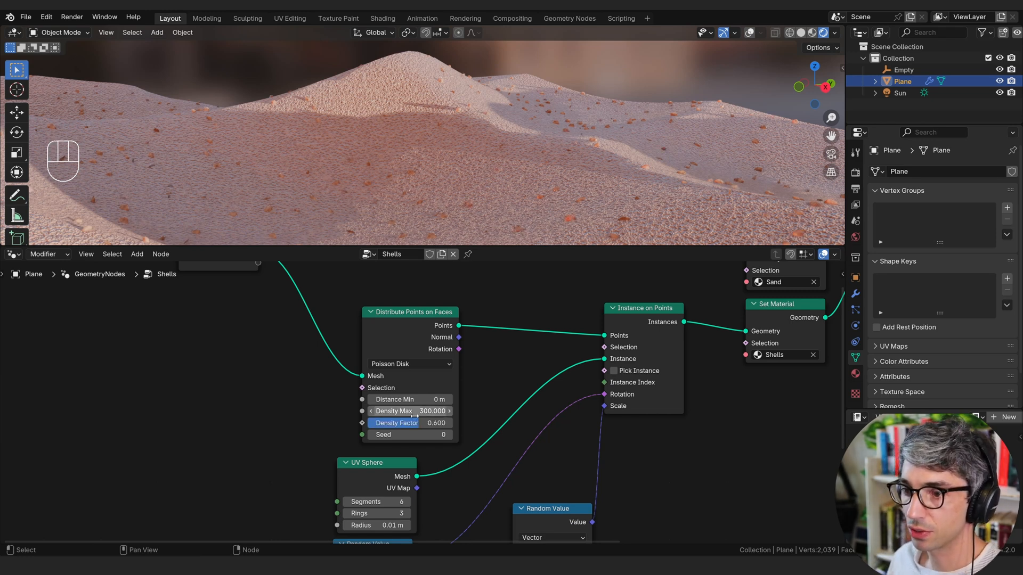
key("Return")
left_click(431, 422)
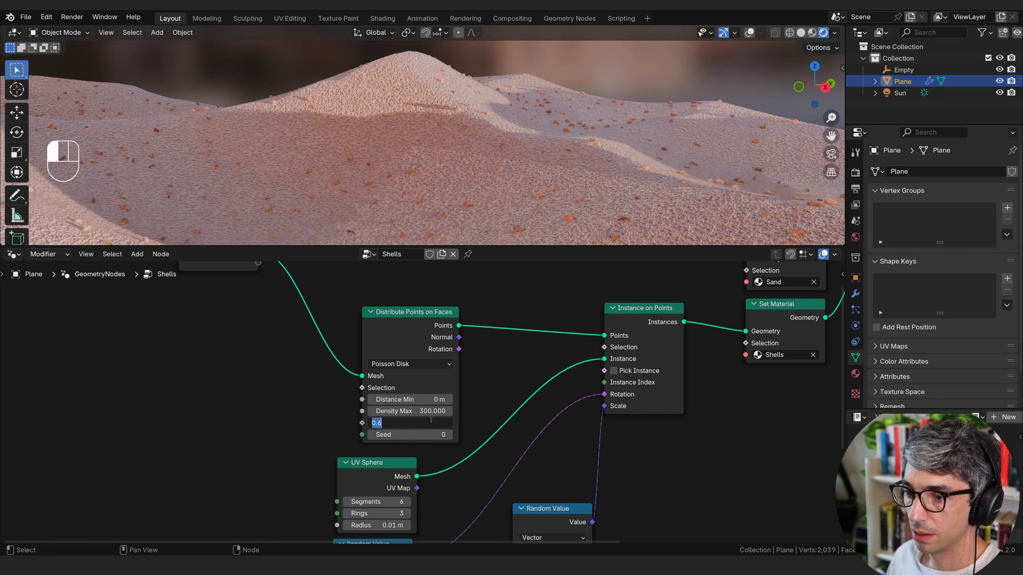
key("Return")
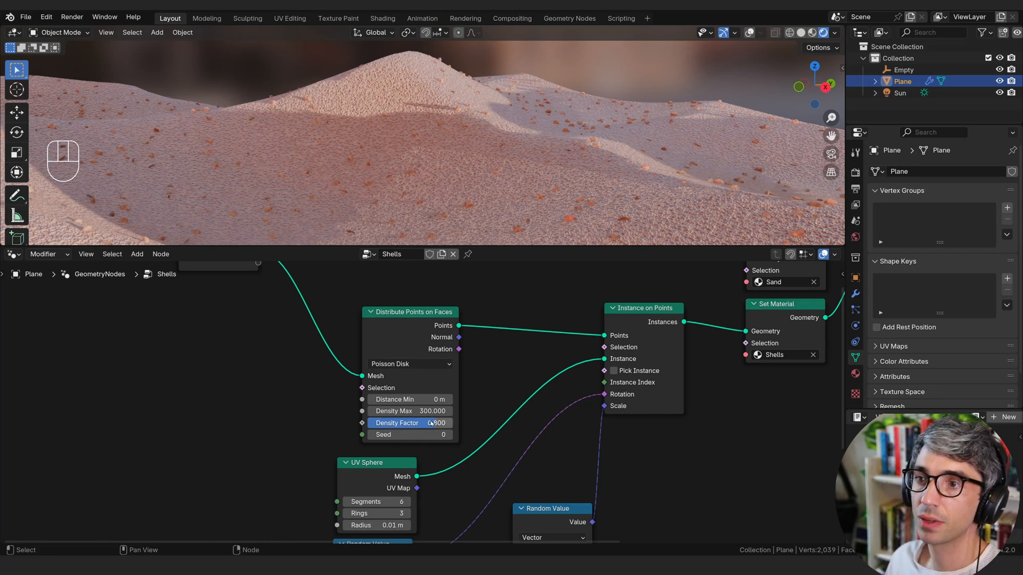
Duplicate the whole shell-scattering node branch, from Distribute Points on Faces to Set Material, and place the copy beside the original.
scroll(538, 364, "down", 3)
left_click_drag(309, 287, 552, 527)
middle_click_drag(562, 399, 506, 356)
key("shift+d")
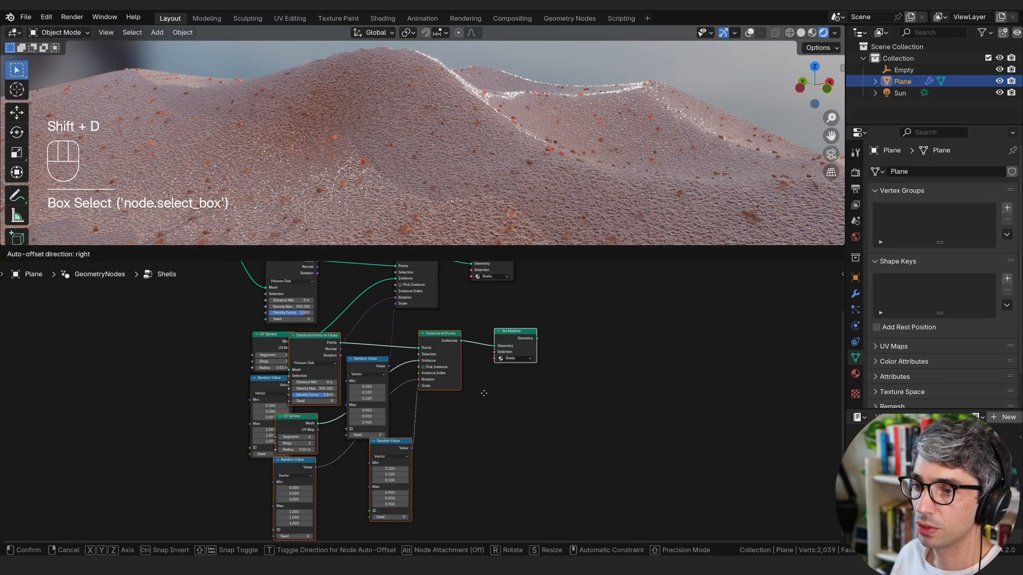
left_click(668, 383)
Connect the Group Input geometry to the duplicated Distribute Points on Faces and the duplicated Set Material output to Join Geometry.
scroll(589, 280, "down", 3)
middle_click_drag(590, 280, 621, 353)
left_click(626, 363)
left_click_drag(319, 309, 531, 421)
middle_click_drag(657, 424, 370, 443)
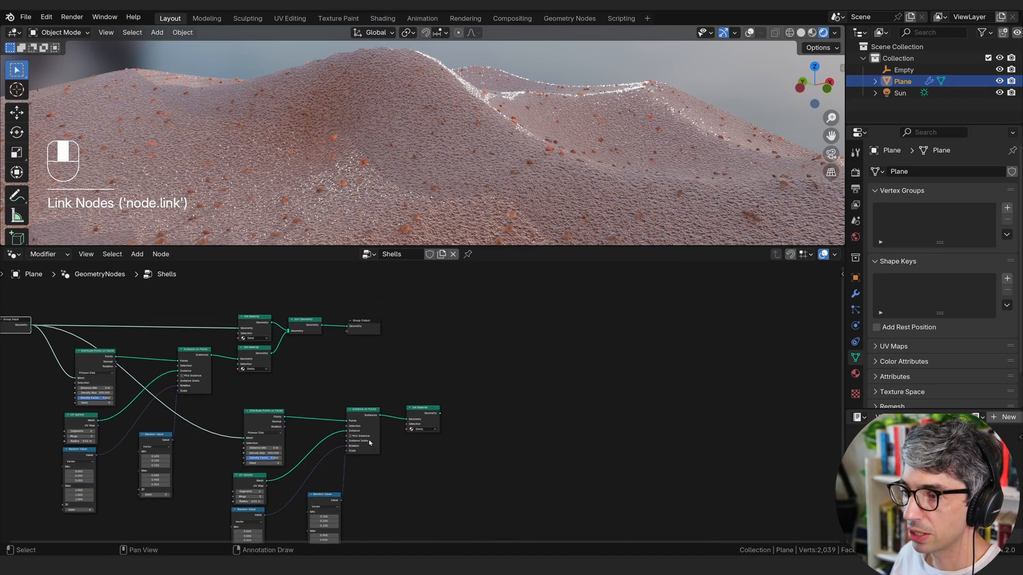
scroll(423, 408, "up", 2)
left_click_drag(443, 419, 374, 332)
left_click(288, 303)
key("b")
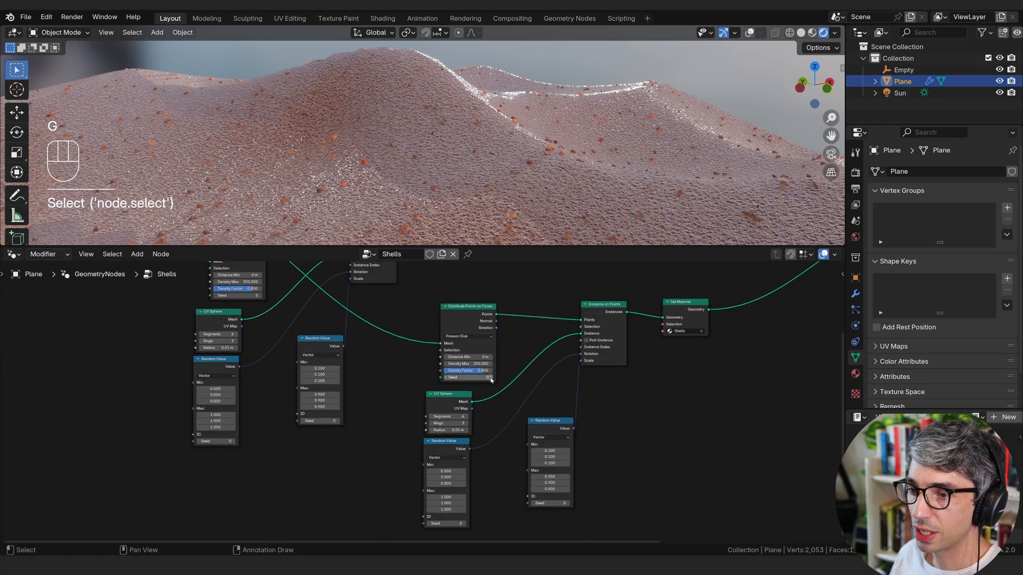
Set the Seed to 3 on the duplicated Distribute Points on Faces and on both duplicated Random Value nodes.
left_click(491, 378)
left_click(491, 378)
left_click(491, 378)
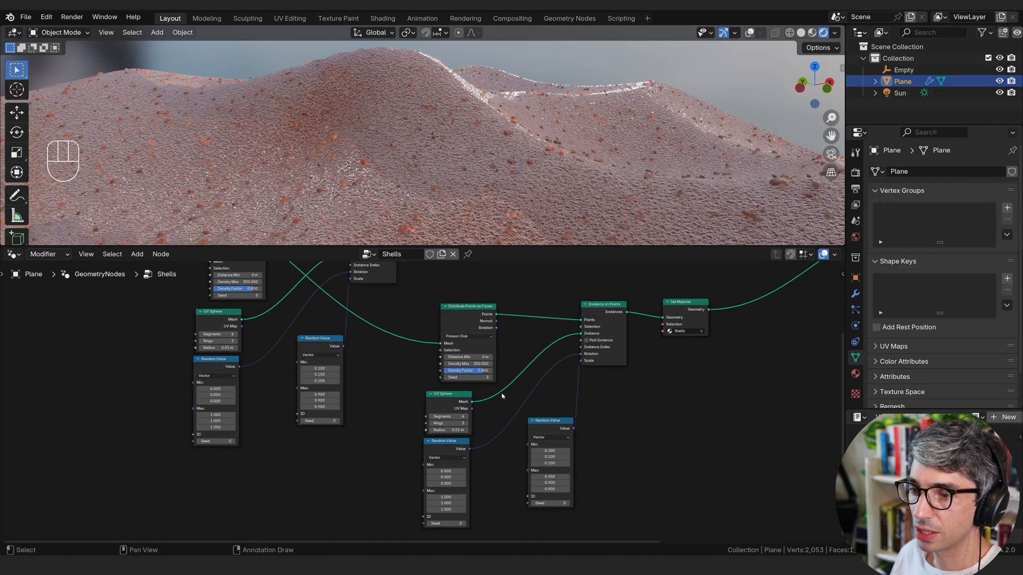
middle_click_drag(498, 455, 521, 414)
left_click(489, 484)
left_click(488, 483)
left_click(488, 484)
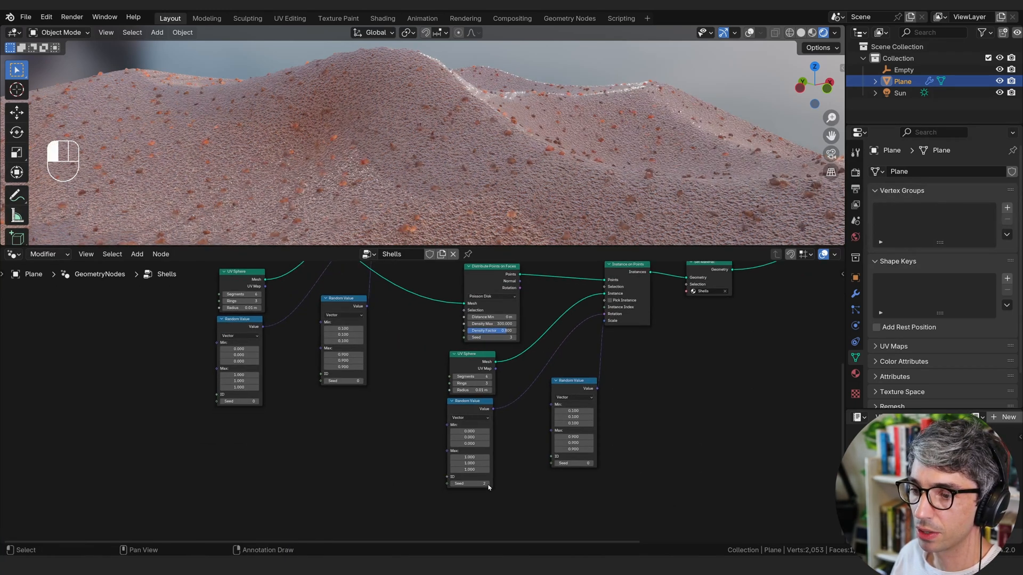
left_click(591, 464)
Set the Density Factor of the duplicated Distribute Points on Faces node to 0.2.
scroll(653, 411, "up", 1)
middle_click_drag(612, 400, 570, 442)
middle_click_drag(375, 432, 398, 452)
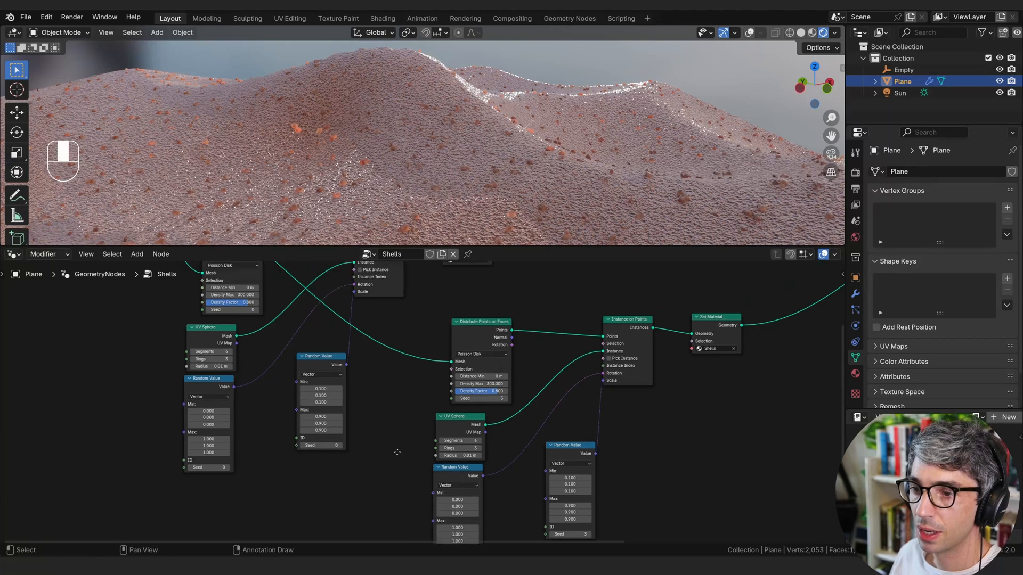
middle_click_drag(416, 387, 389, 446)
scroll(389, 447, "up", 2)
left_click(435, 457)
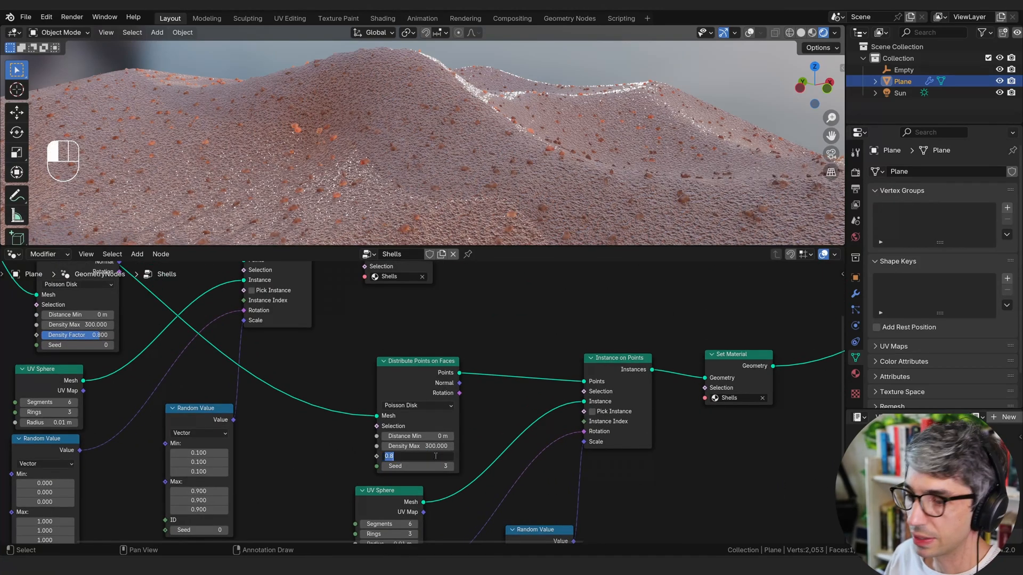
type(".2")
key("Return")
Set all three Max components of the Random Value node driving the duplicated instances' scale to 2.
scroll(536, 450, "down", 5, "shift")
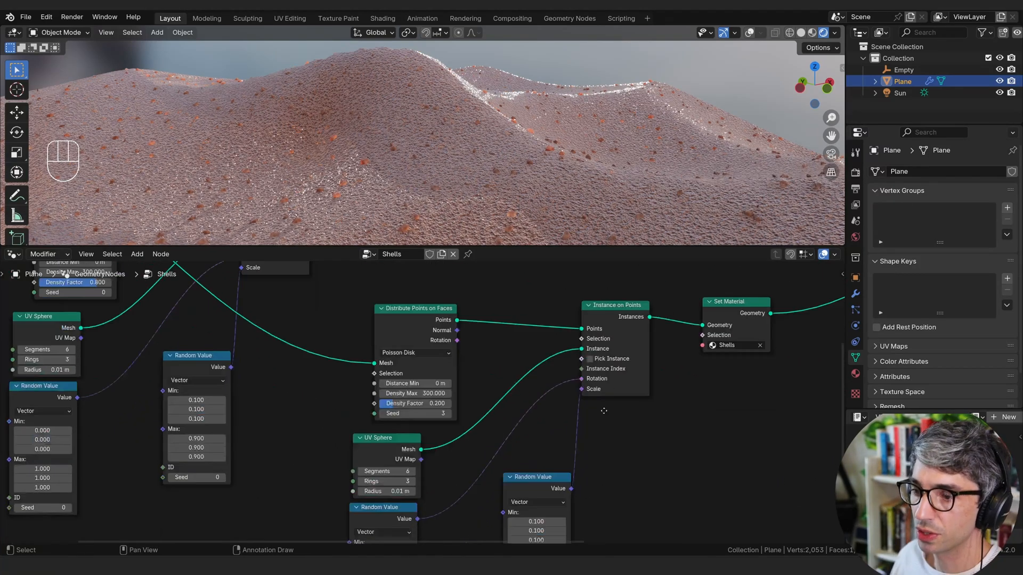
left_click_drag(537, 451, 537, 469)
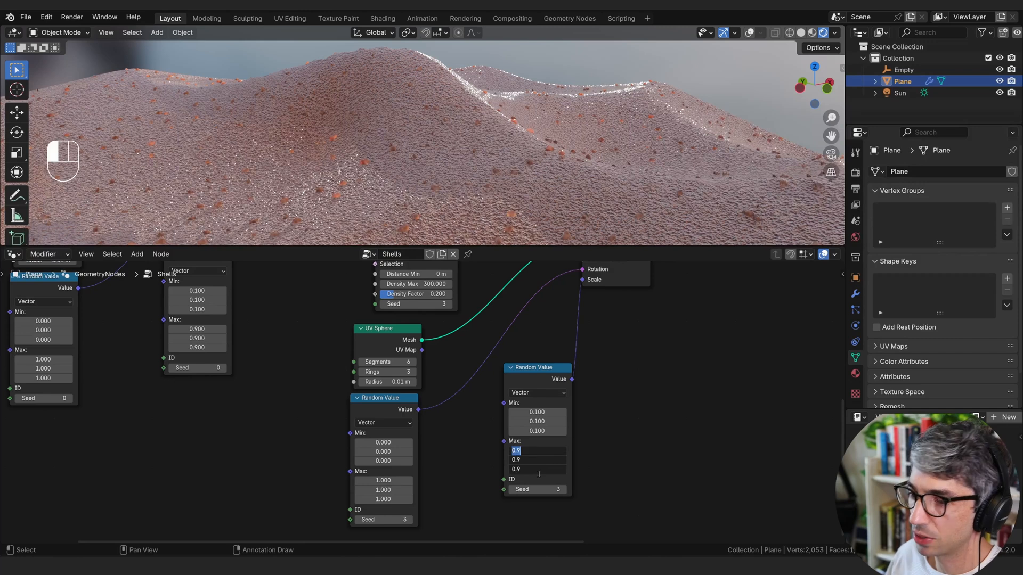
type("2")
key("Return")
Inspect the larger pieces on the dunes up close and assign the Sand material in the duplicated branch's Set Material node.
middle_click_drag(405, 133, 433, 126)
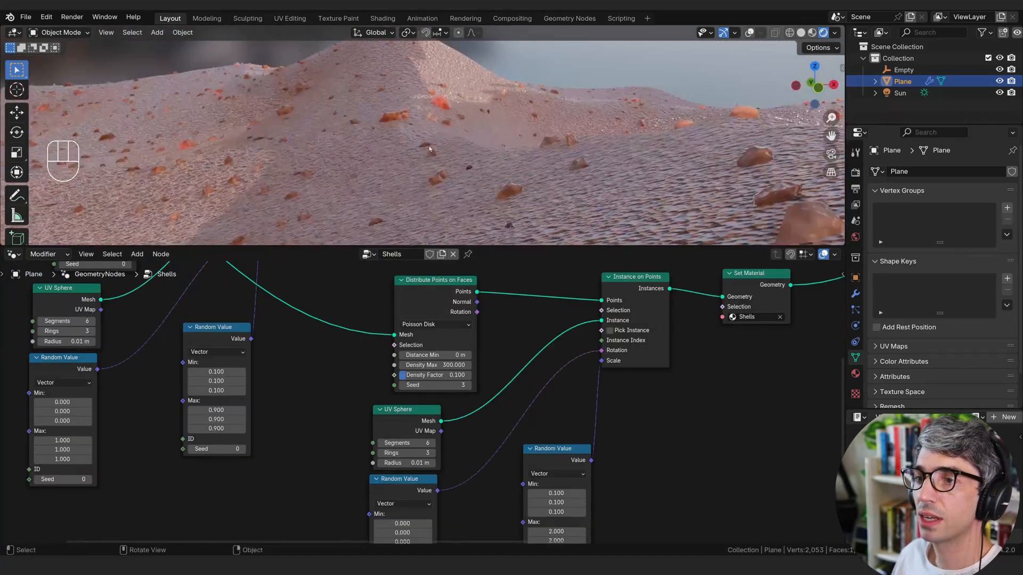
middle_click_drag(433, 126, 462, 164, "shift")
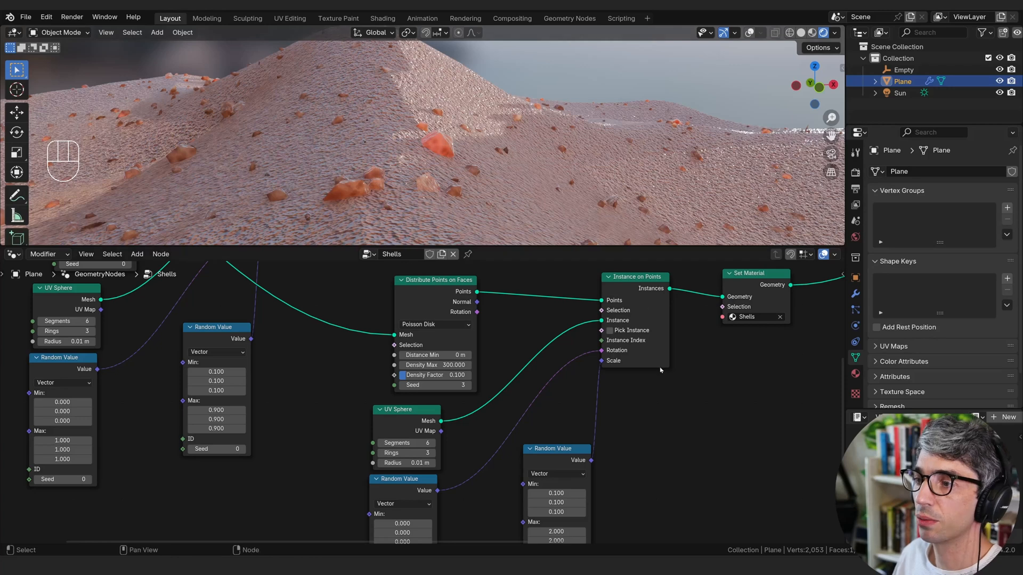
middle_click_drag(661, 370, 464, 395)
left_click(512, 358)
left_click(533, 382)
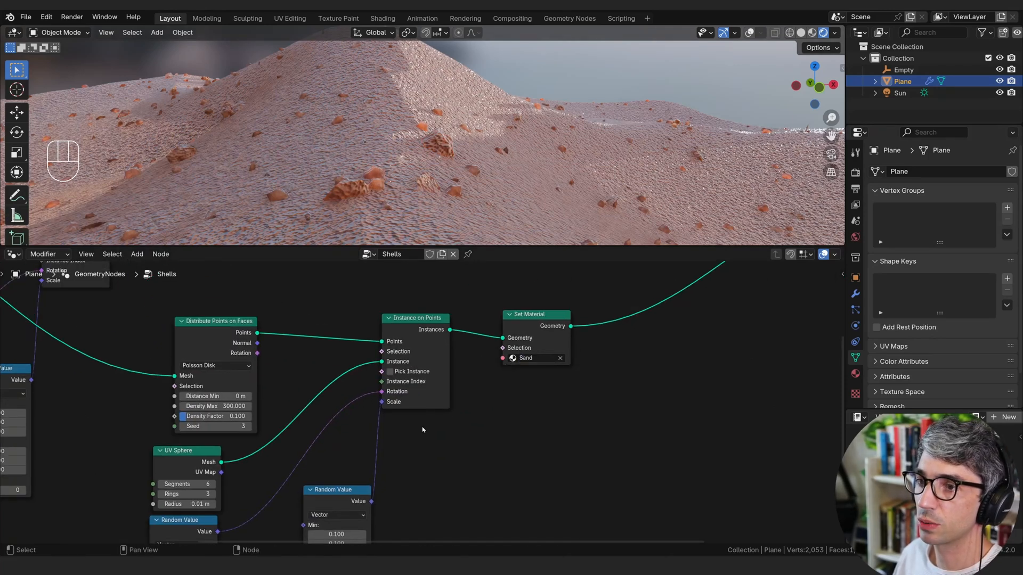
Add a camera to the scene, look through it, and lock the camera to the view.
middle_click_drag(442, 166, 387, 190)
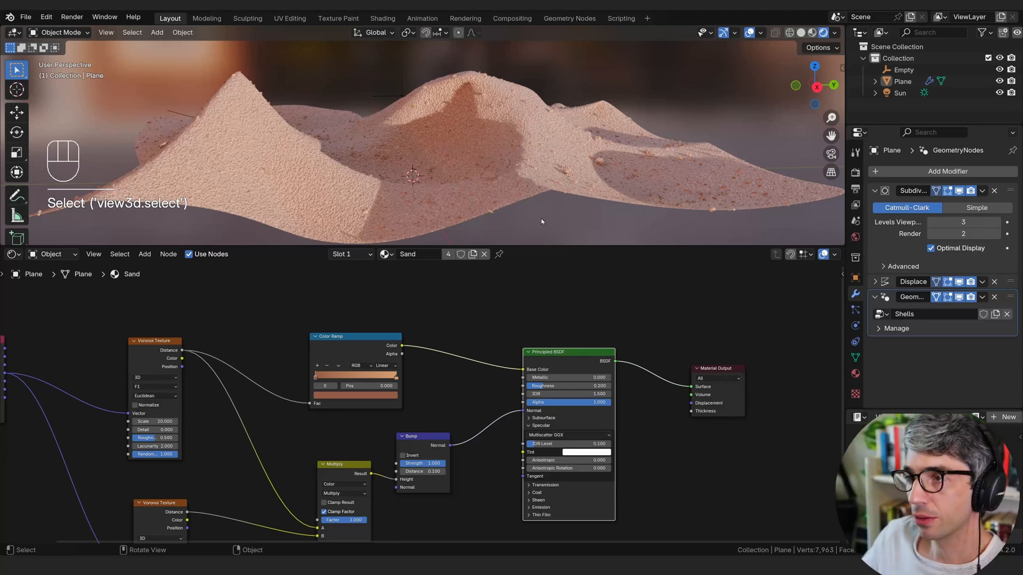
key("shift+a")
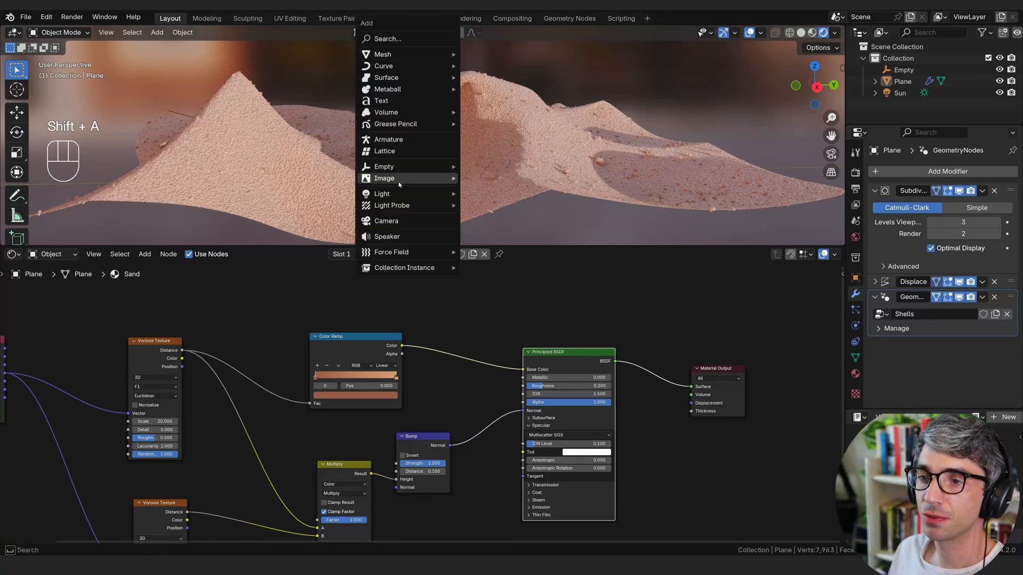
left_click(433, 222)
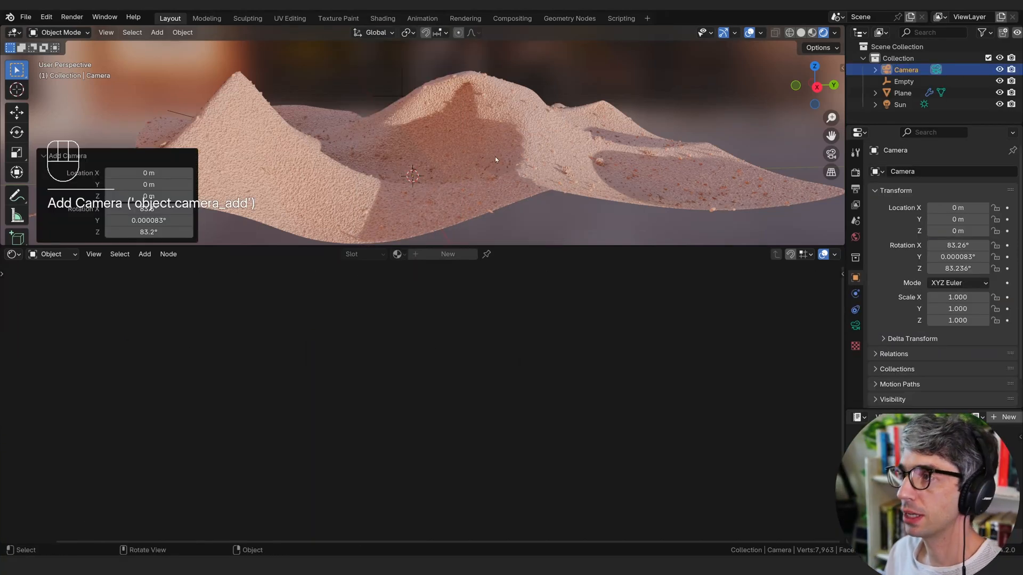
key("KP_0")
key("q")
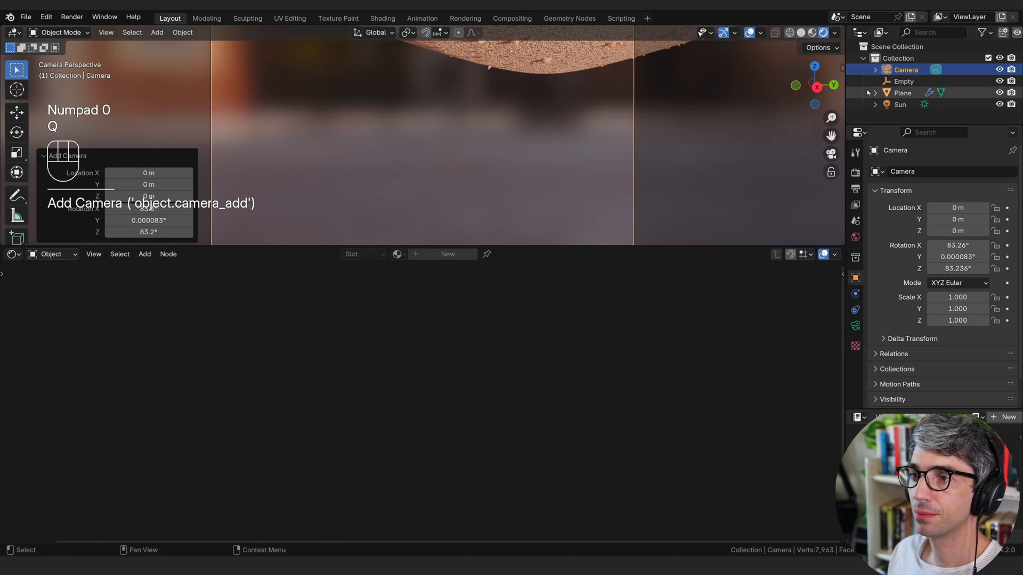
left_click(830, 177)
left_click(831, 173)
Move the locked camera back to bring the dune peaks into its frame.
middle_click_drag(450, 100, 426, 157, "shift")
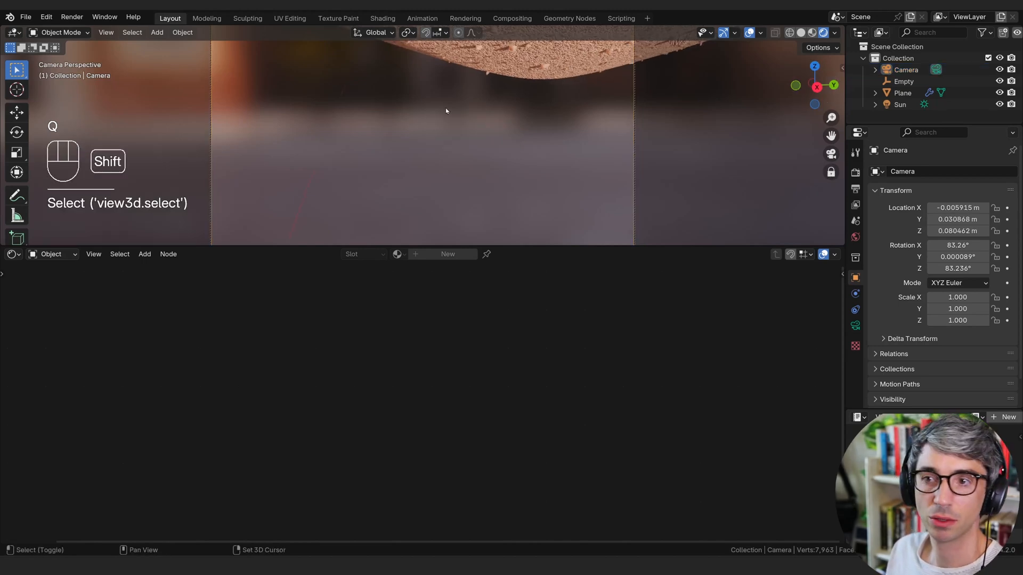
scroll(483, 159, "down", 4)
scroll(473, 118, "down", 2)
scroll(461, 158, "down", 1)
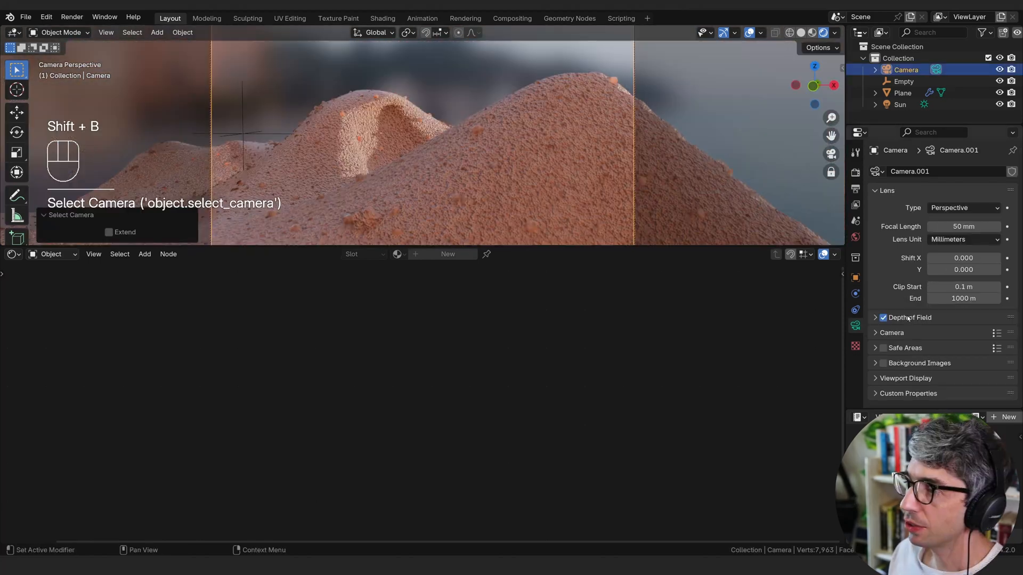
Sample the camera's depth of field Focus Distance from the ridge of the nearer dune.
left_click(908, 319)
left_click(995, 347)
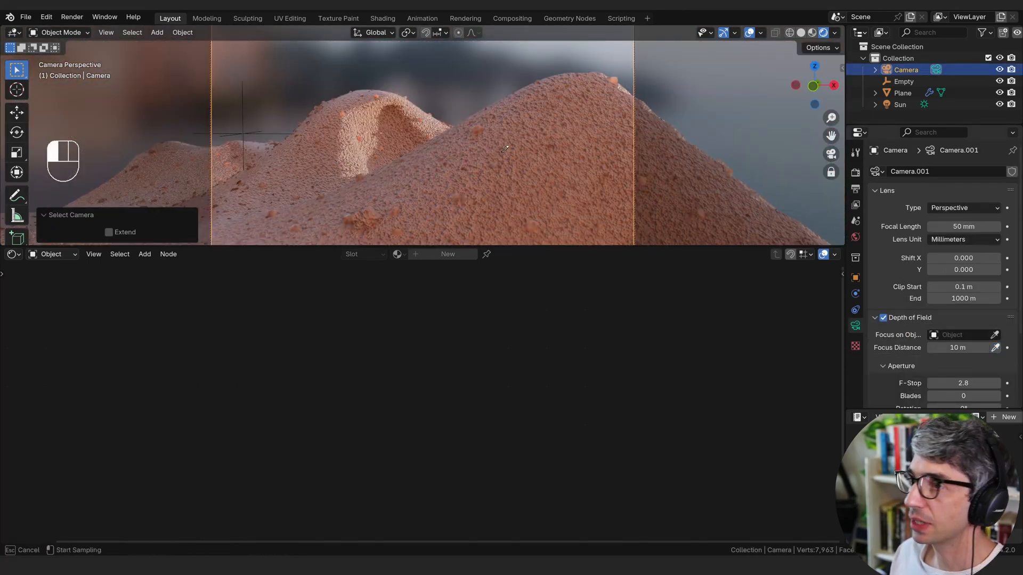
left_click(449, 140)
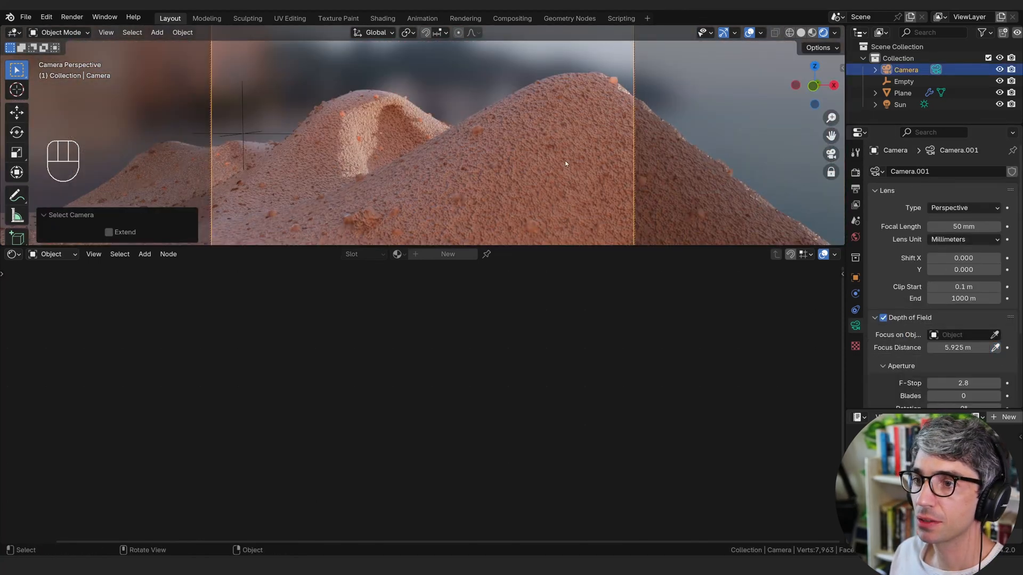
Set the camera's aperture F-Stop to 0.1 for a strong background blur.
left_click(970, 382)
type("1")
key("Return")
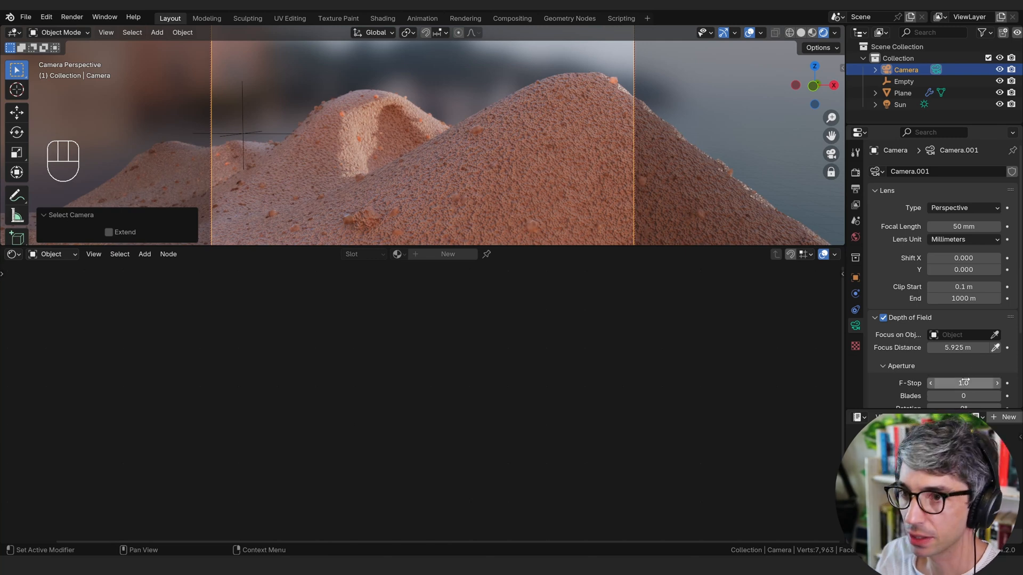
left_click(968, 382)
type("0.1")
key("Return")
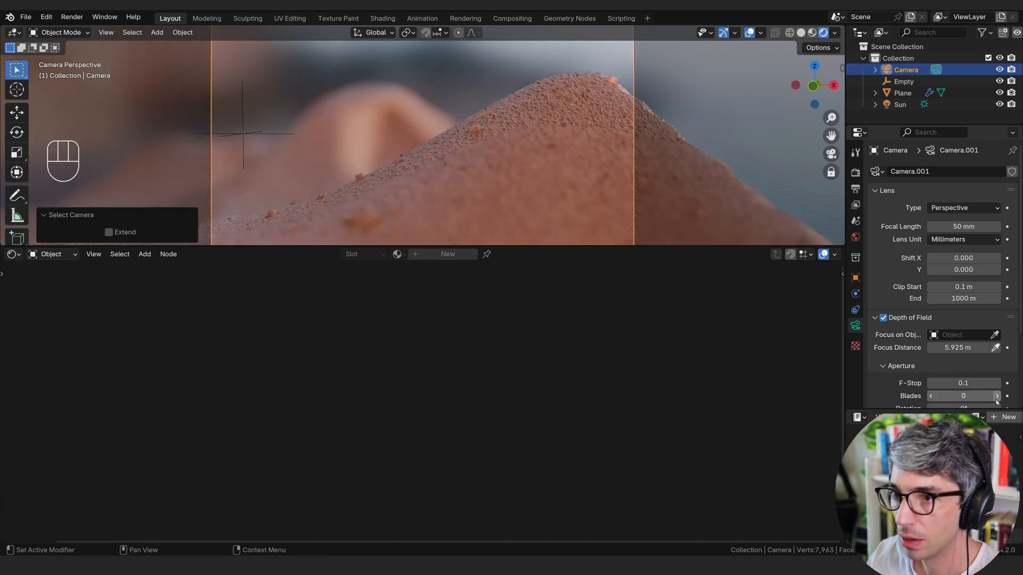
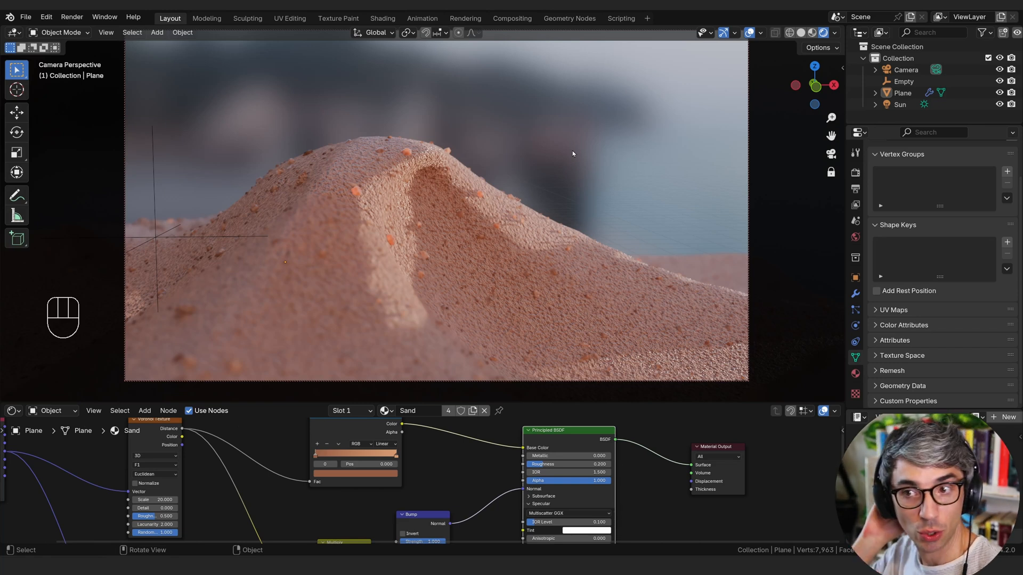
Hide the viewport overlays and darken the first color stop of the Sand material's Color Ramp to a Value of about 0.098.
left_click(390, 195)
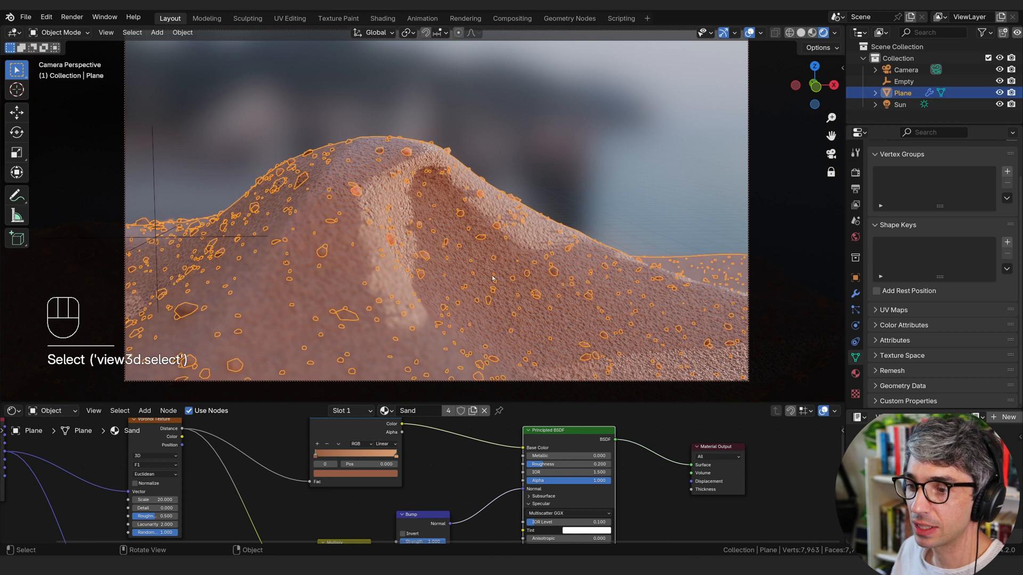
left_click(750, 32)
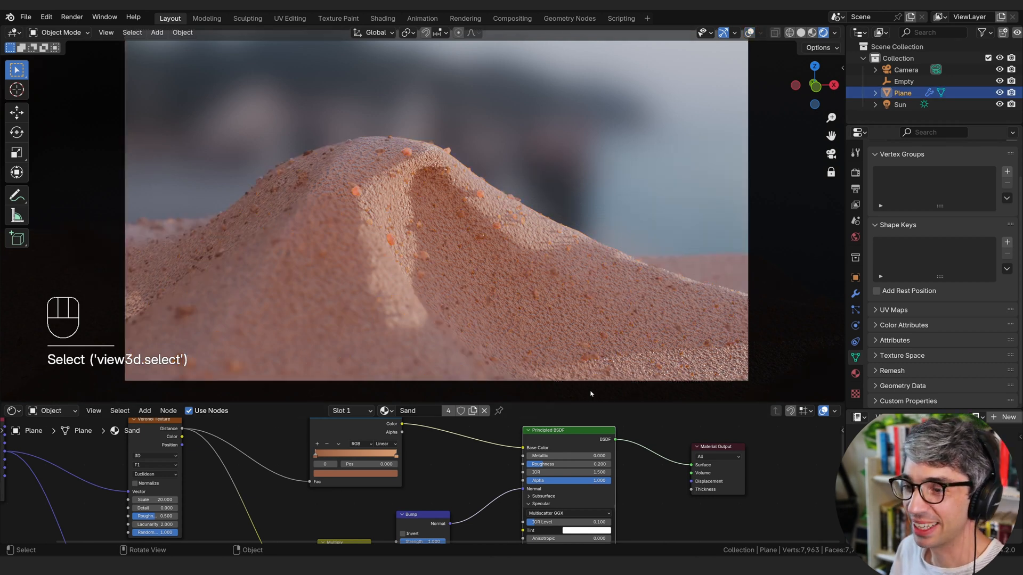
middle_click_drag(450, 484, 483, 458)
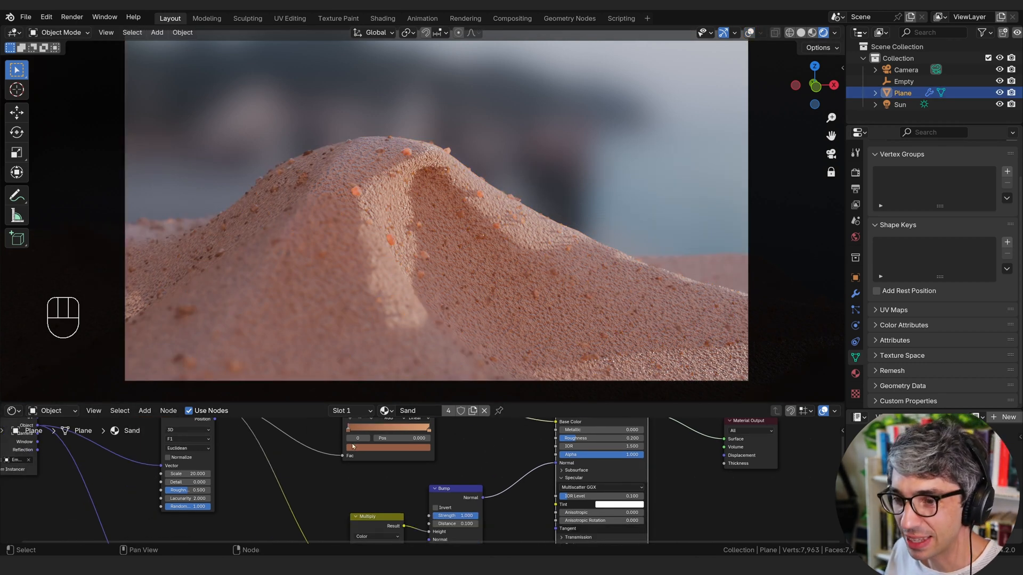
left_click(367, 451)
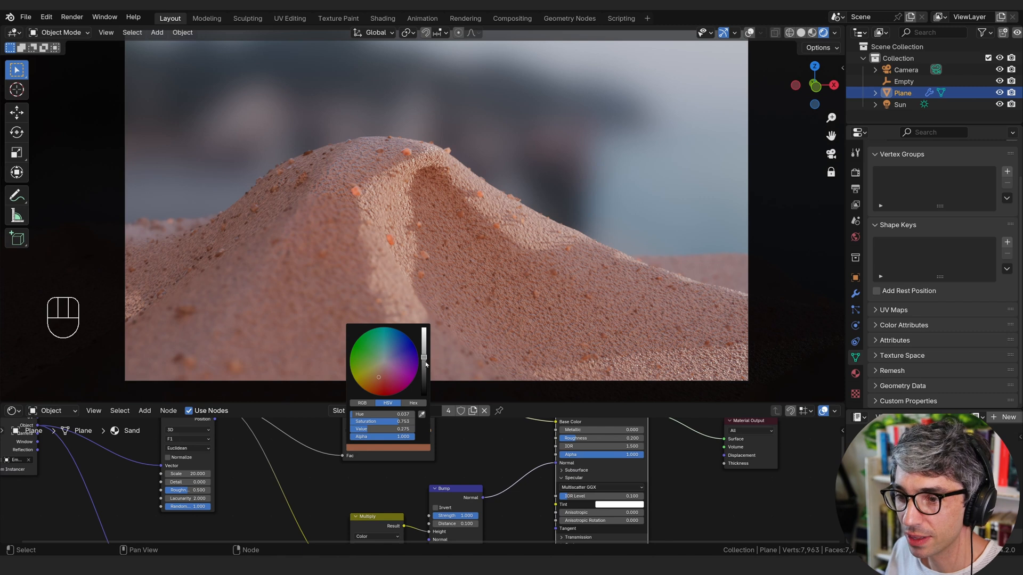
left_click_drag(426, 364, 426, 376)
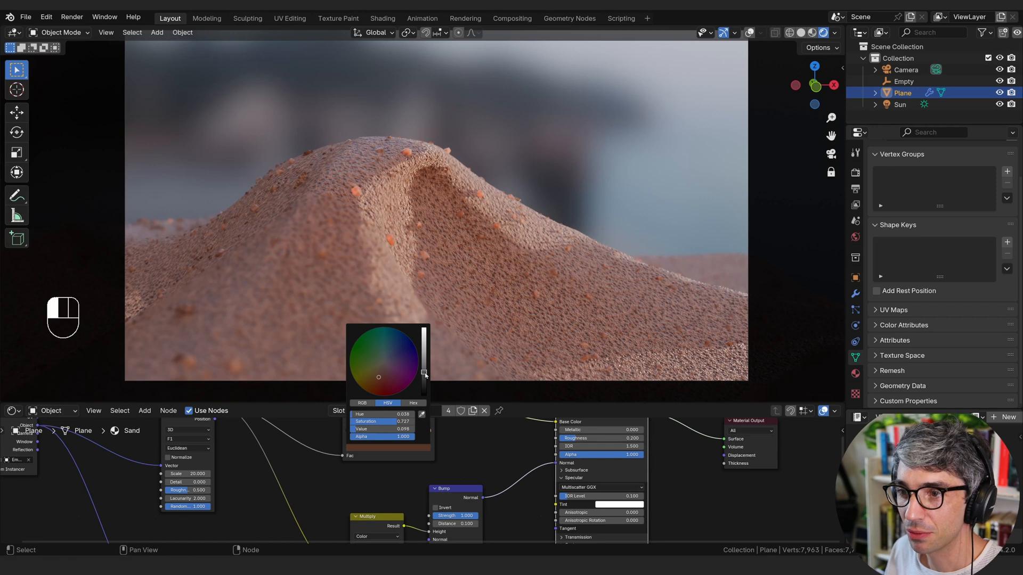
left_click(509, 483)
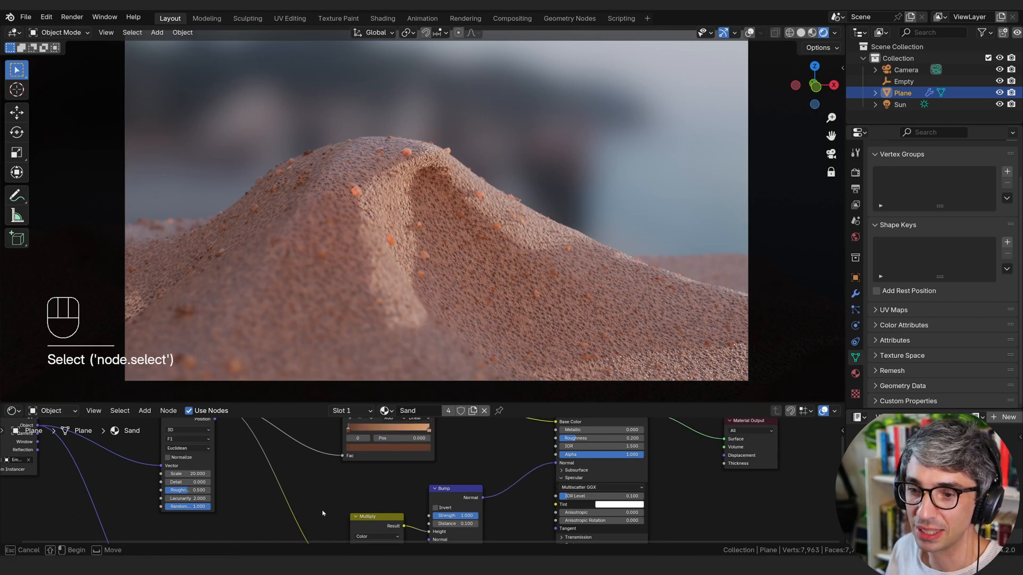
Tighten the Sand material's Color Ramp by moving its dark stop to about 0.109 and its light stop inward.
middle_click_drag(495, 471, 490, 498)
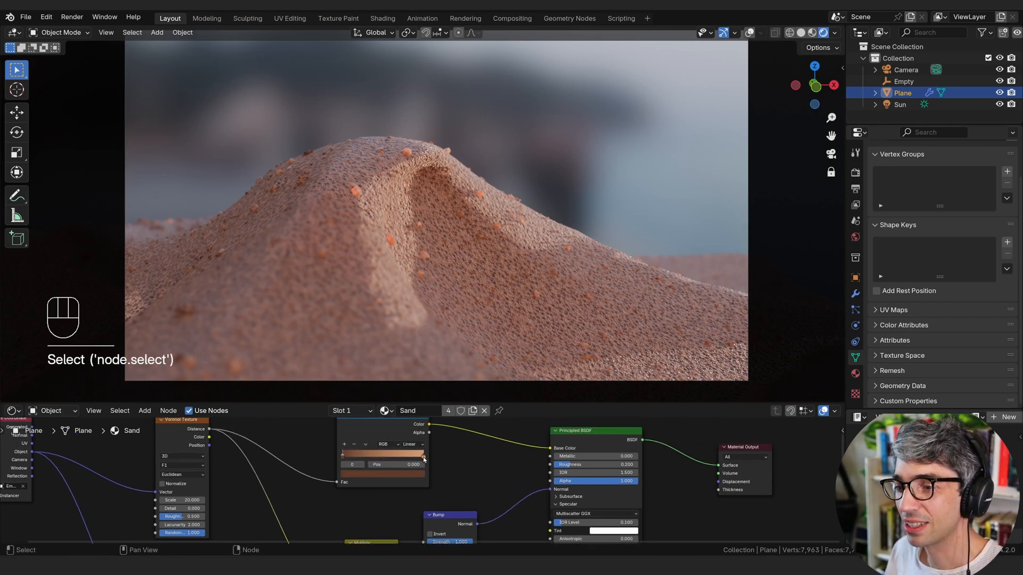
left_click_drag(427, 462, 403, 463)
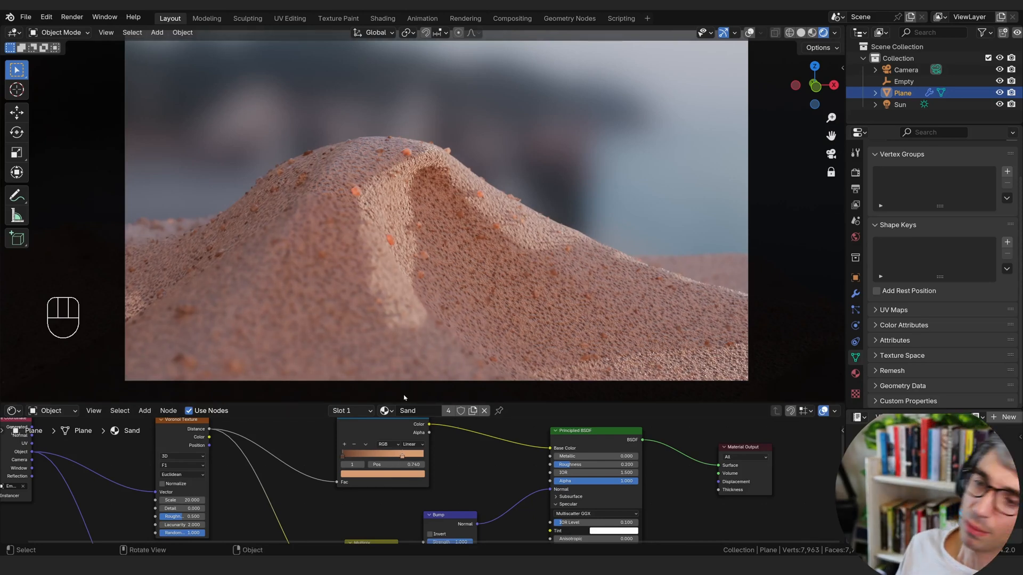
left_click(343, 457)
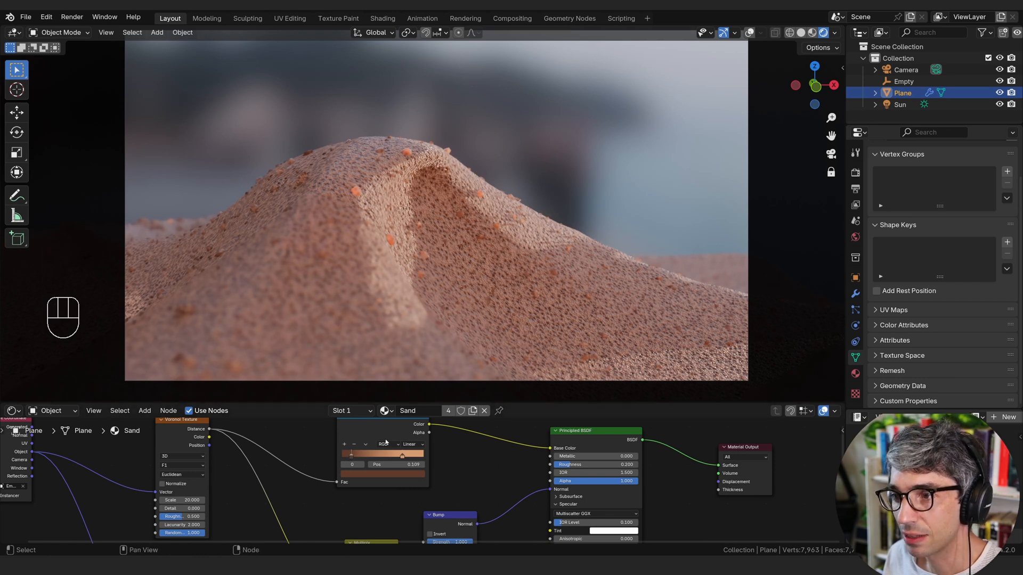
mouse_move(403, 457)
left_mouse_down()
mouse_move(381, 459)
mouse_move(397, 459)
left_mouse_up()
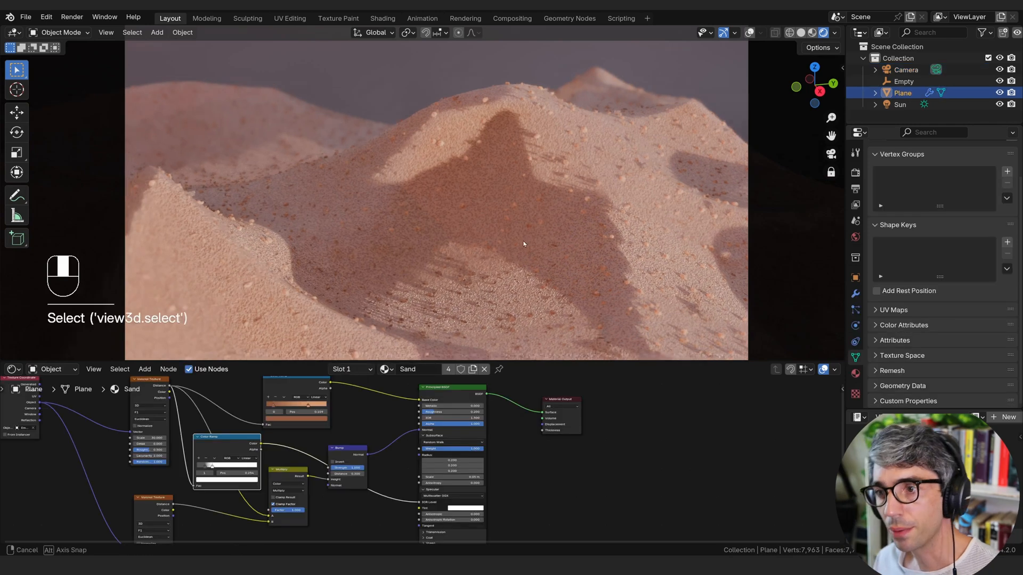
Examine the speckled sand surface on the dune peaks from several angles and distances.
middle_click_drag(544, 218, 520, 241, "shift")
middle_click_drag(519, 241, 516, 231, "ctrl")
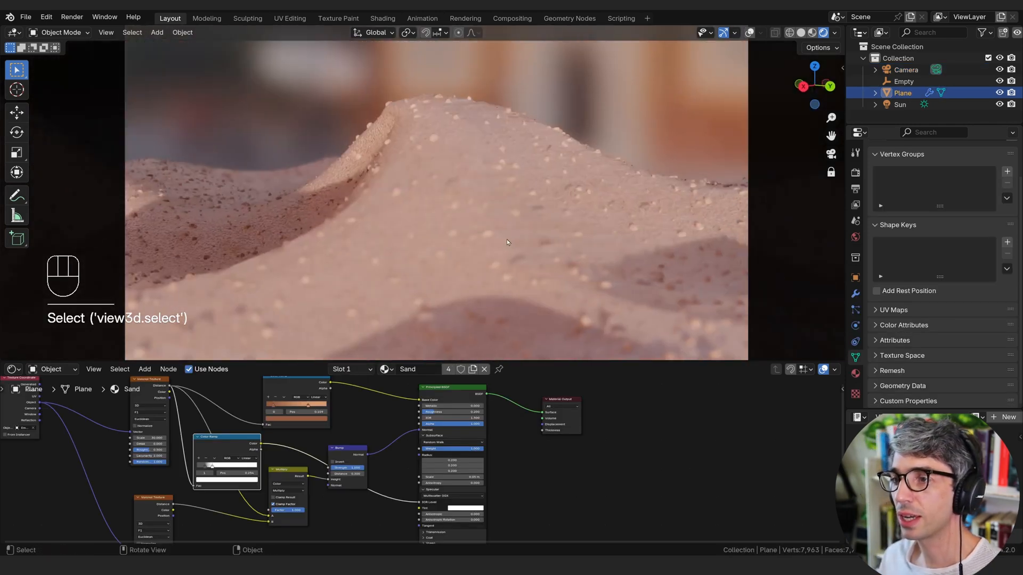
middle_click_drag(519, 224, 490, 265)
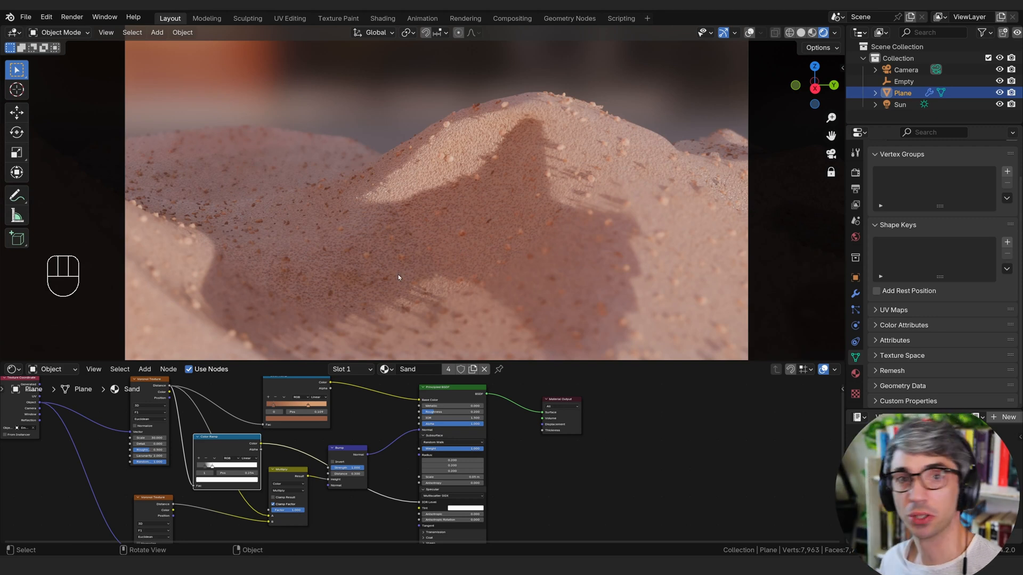
scroll(379, 244, "down", 1)
middle_click_drag(415, 239, 447, 227)
middle_click_drag(523, 229, 512, 190, "shift")
middle_click_drag(512, 230, 519, 273, "shift")
middle_click_drag(519, 273, 523, 248, "ctrl")
middle_click_drag(523, 248, 474, 219)
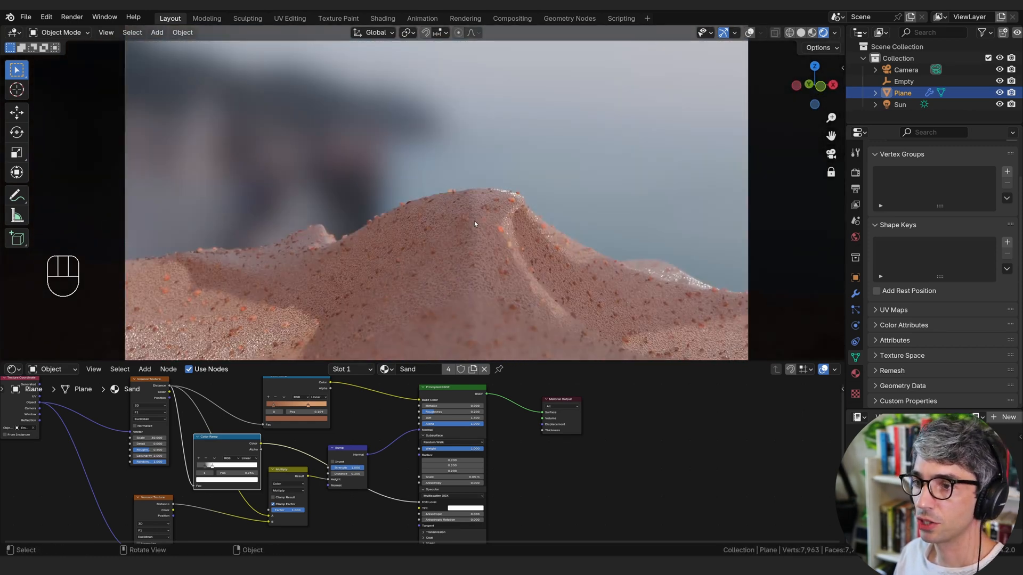
Add a cylinder with 32 vertices, 1 m radius and 2 m depth at the dune peak and raise it along Z.
key("shift+a")
mouse_move(448, 211)
mouse_move(394, 54)
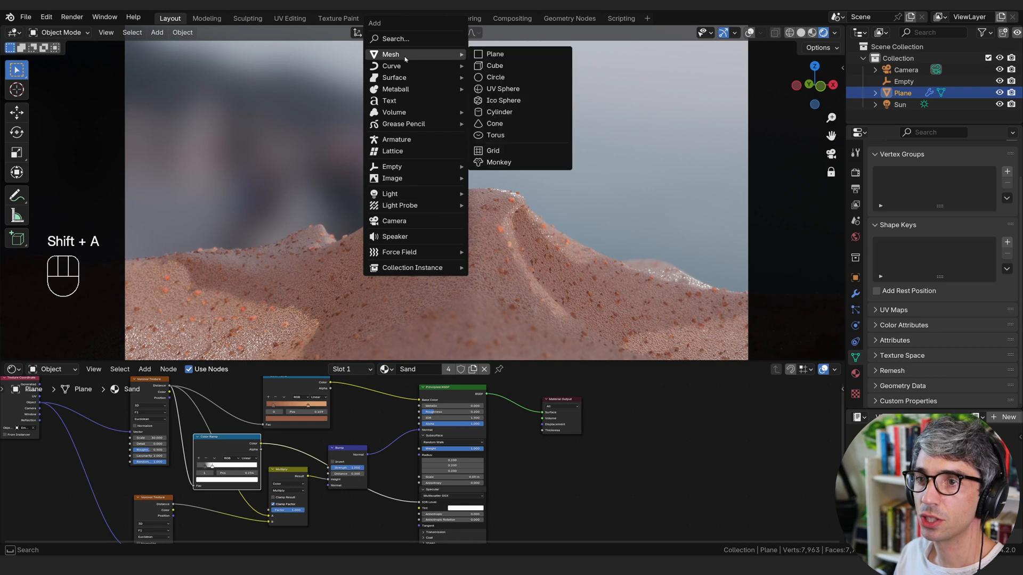
left_click(501, 113)
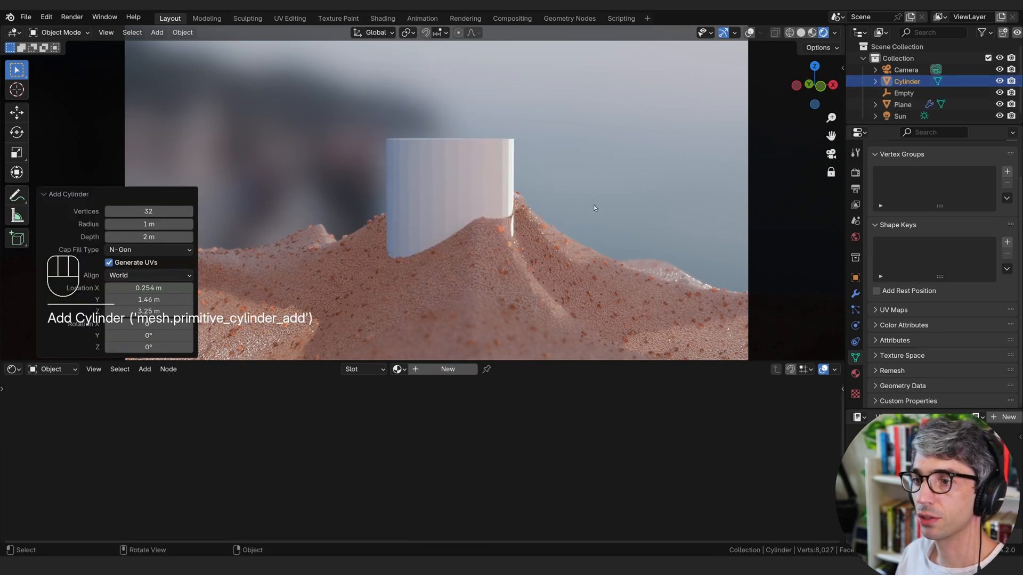
key("g")
key("z")
left_click(566, 193)
key("g")
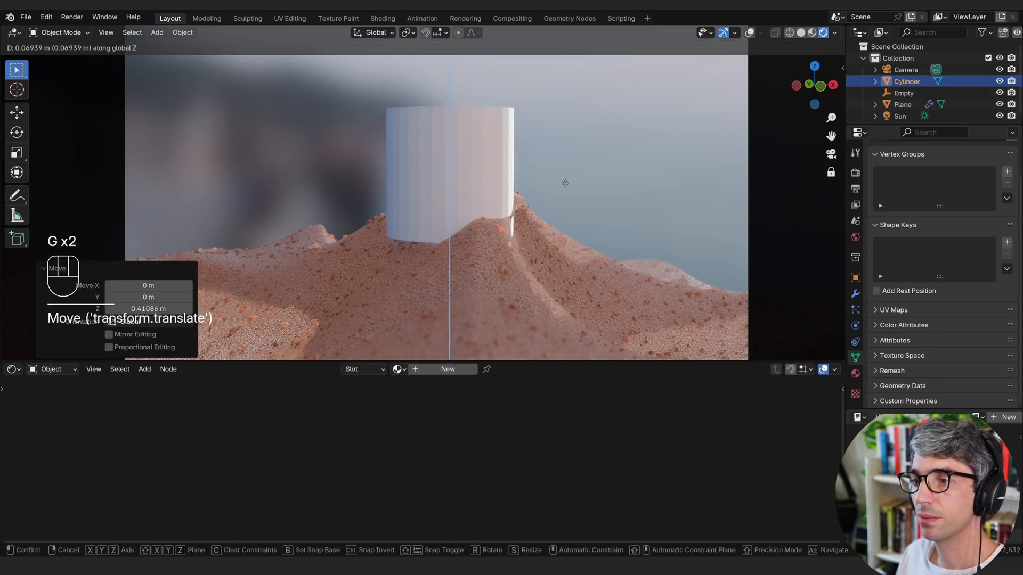
left_click(565, 193)
Shift the cylinder about 0.26 m along X and adjust its height so its base sinks into the dune peak.
key("g")
key("x")
left_click(568, 194)
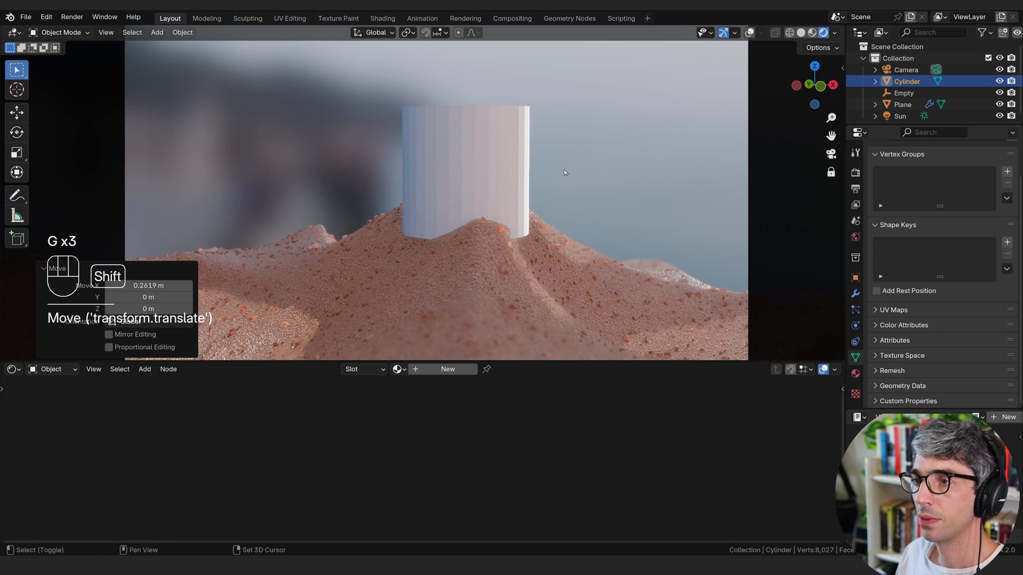
key("g")
key("z")
left_click(568, 189)
key("g")
key("z")
left_click(568, 190)
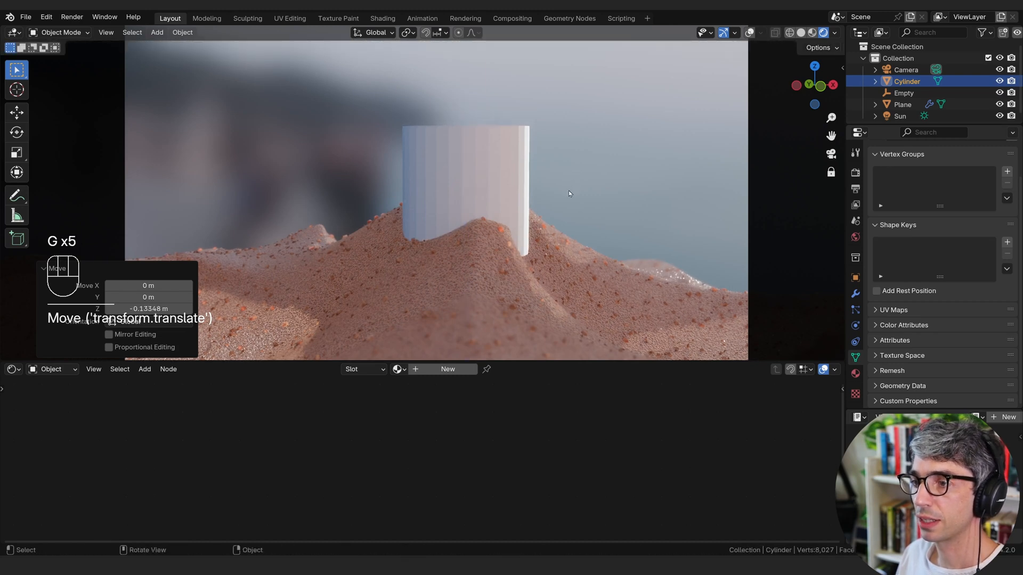
middle_click_drag(569, 190, 571, 233, "shift")
key("g")
key("z")
left_click(517, 201)
Show the viewport overlays, raise the cylinder's top face about 0.56 m and turn off proportional editing.
key("Tab")
left_click(447, 153)
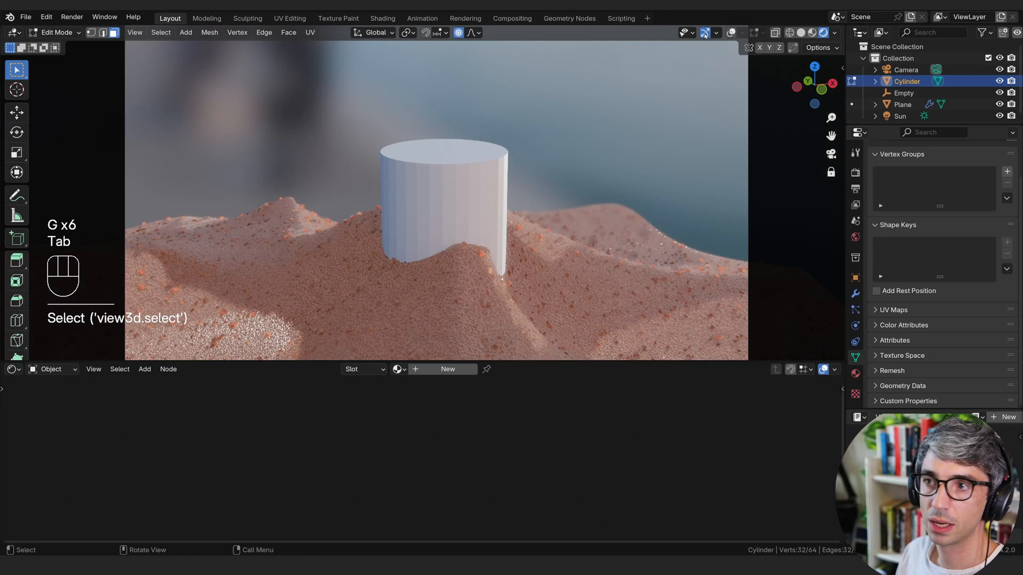
left_click(731, 33)
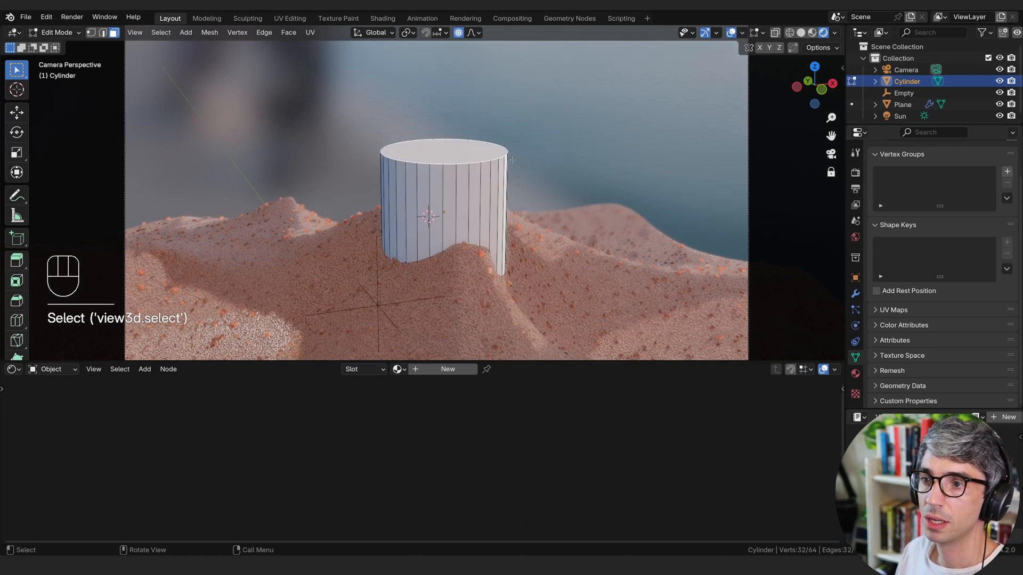
key("g")
key("z")
left_click(564, 137)
left_click(458, 33)
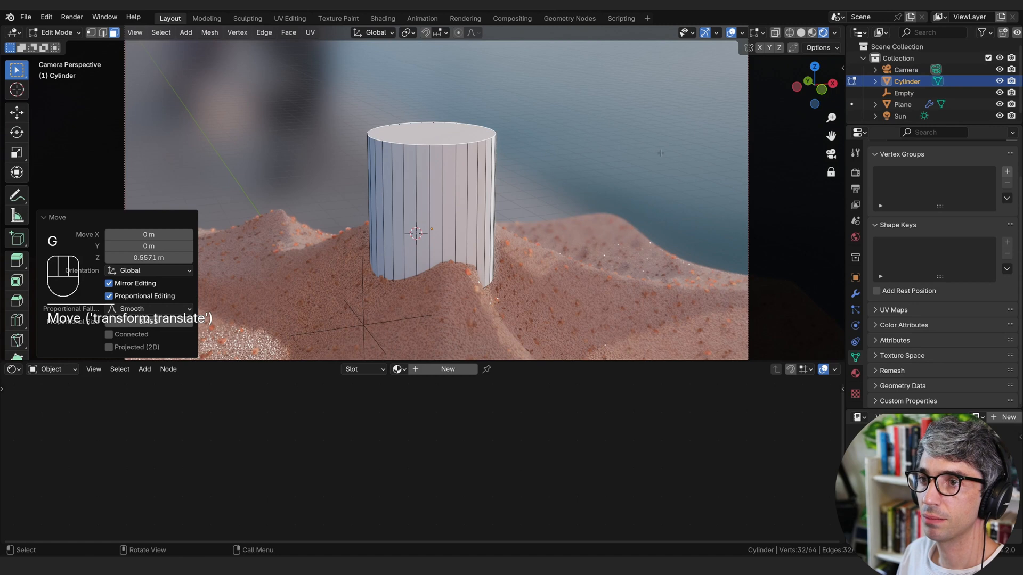
Taper the cylinder into a tower by scaling its top face to about 0.57 and fine-tuning its height and width.
key("s")
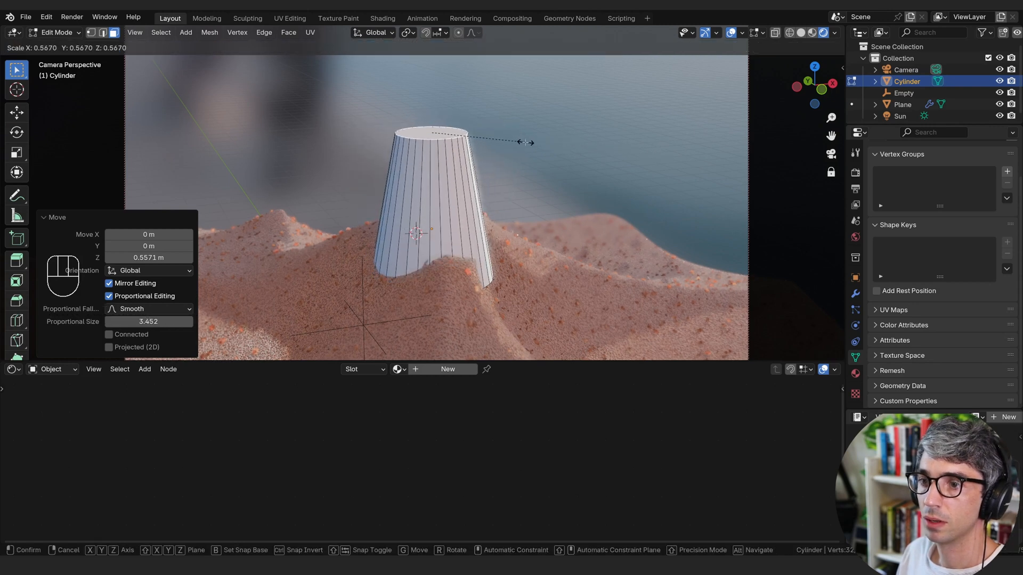
left_click(533, 141)
key("g")
key("z")
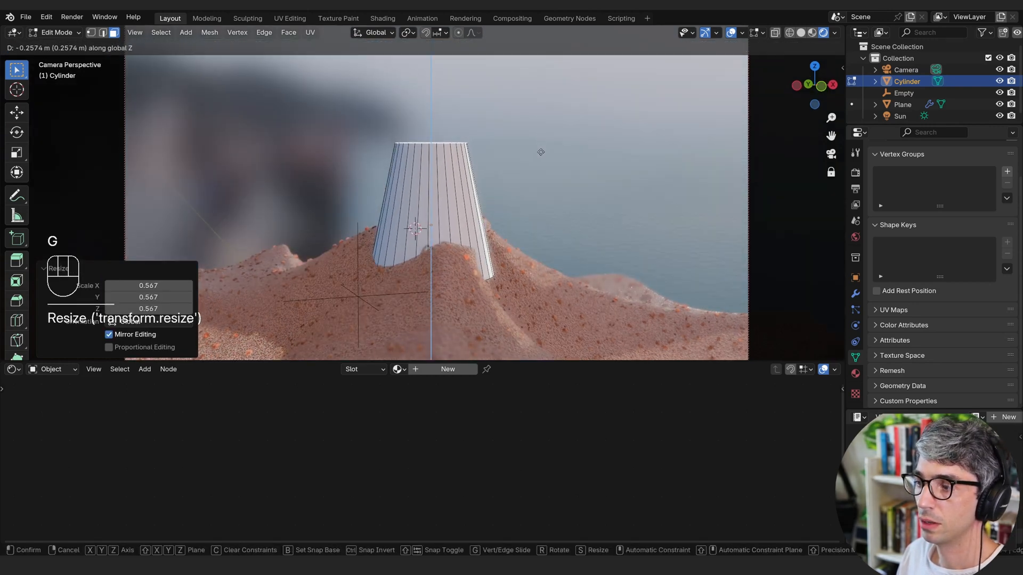
left_click(541, 150)
key("s")
left_click(559, 152)
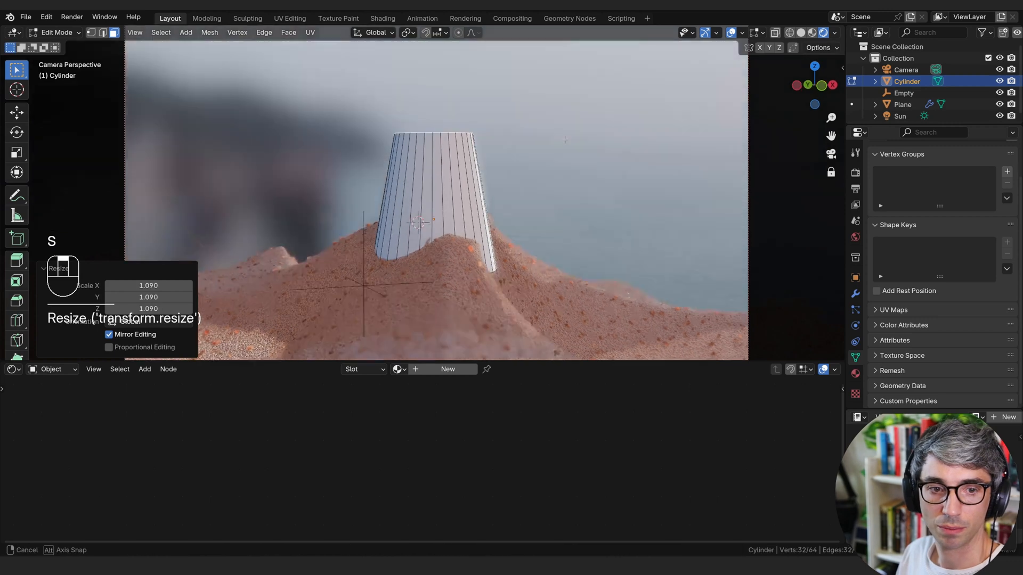
key("s")
left_click(557, 148)
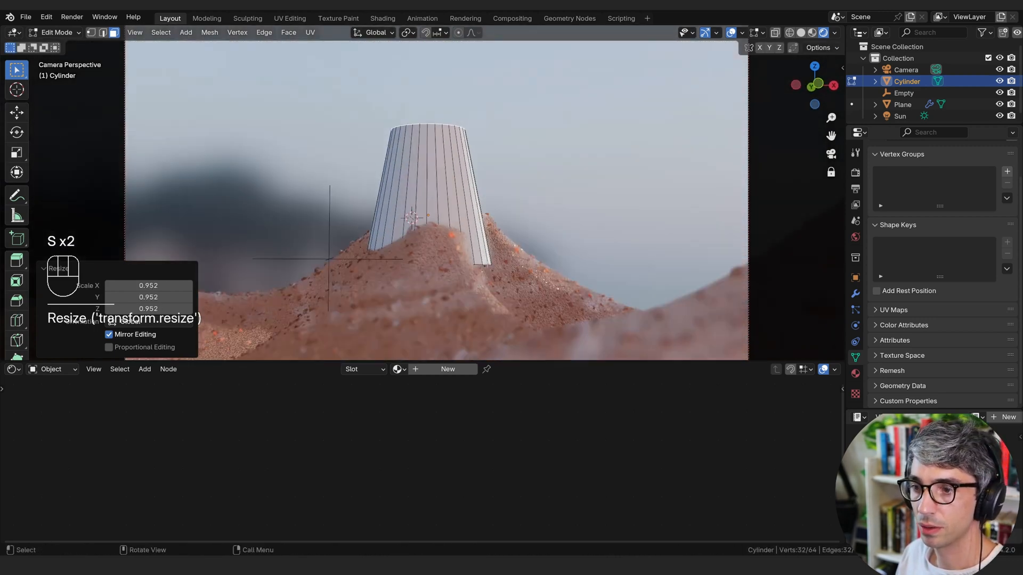
left_click(482, 266)
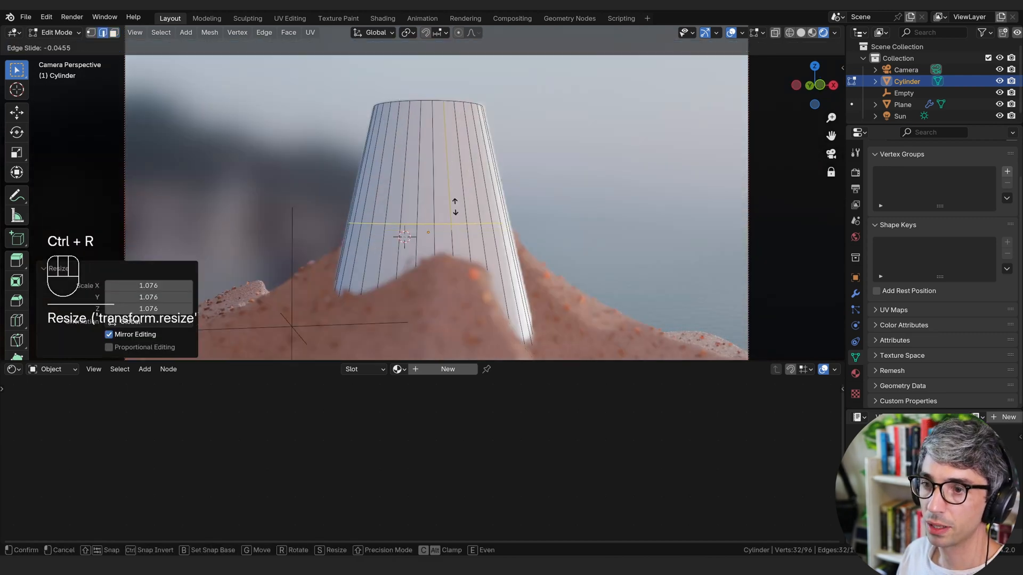
Add two horizontal loop cuts around the tower, one near mid-height and one between it and the top edge.
left_click(457, 200)
key("ctrl+r")
left_click(457, 157)
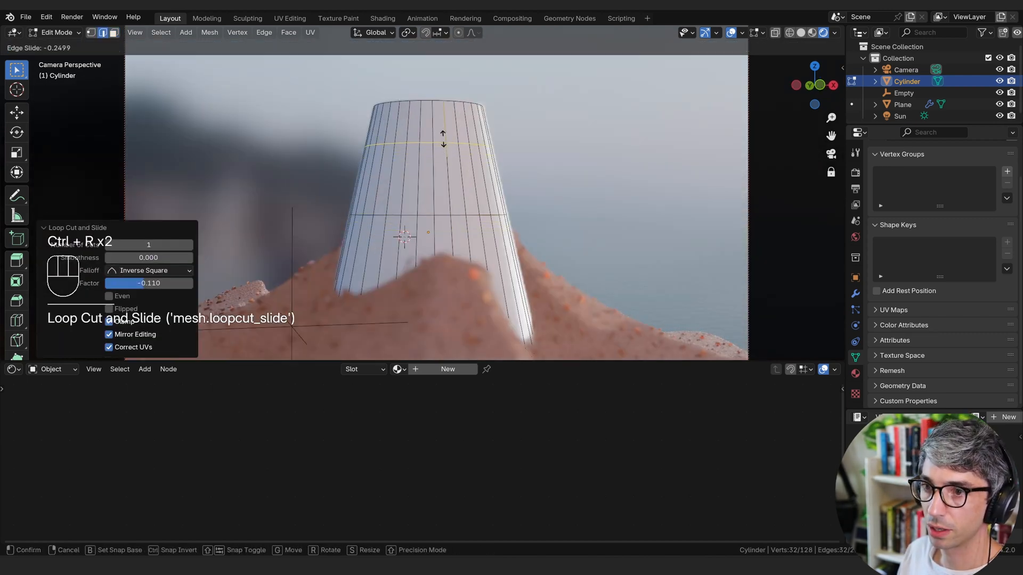
left_click(456, 150)
Extrude three adjacent faces between the two loop cuts about 0.44 m into the tower to form a window recess.
key("3")
left_click(456, 183, "shift")
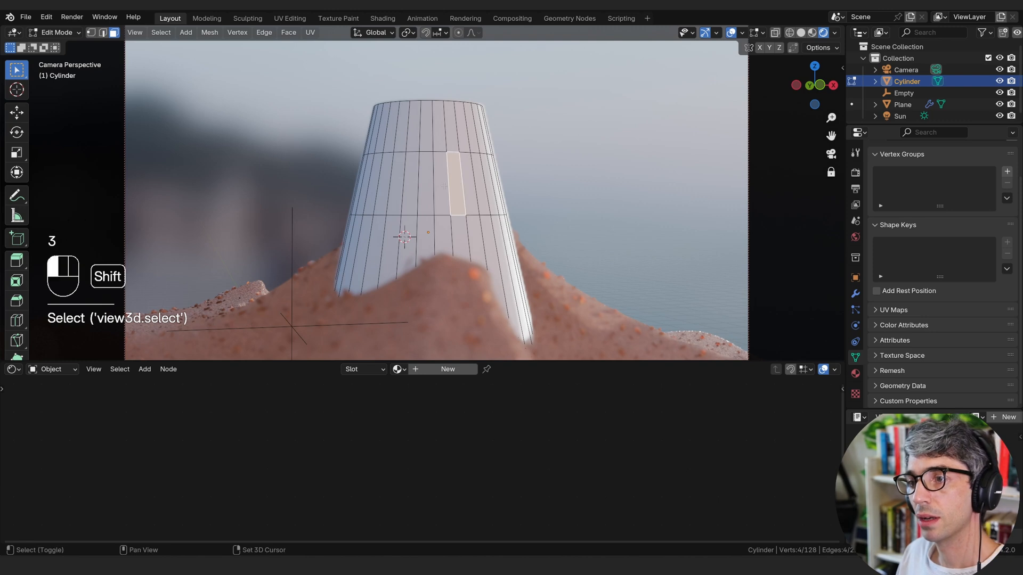
left_click(442, 184, "shift")
left_click(427, 184, "shift")
middle_click_drag(552, 208, 650, 273)
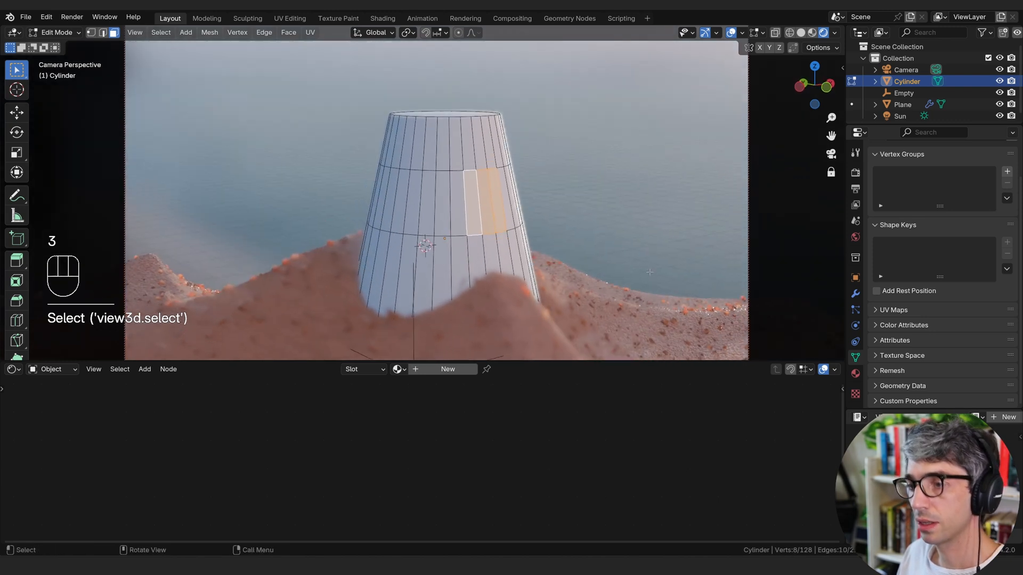
key("e")
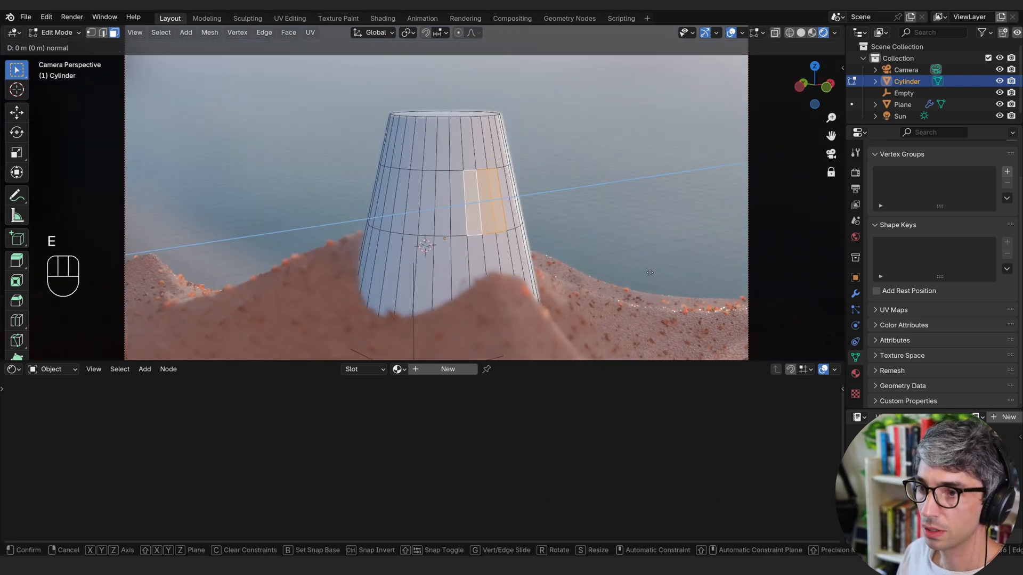
left_click(629, 286)
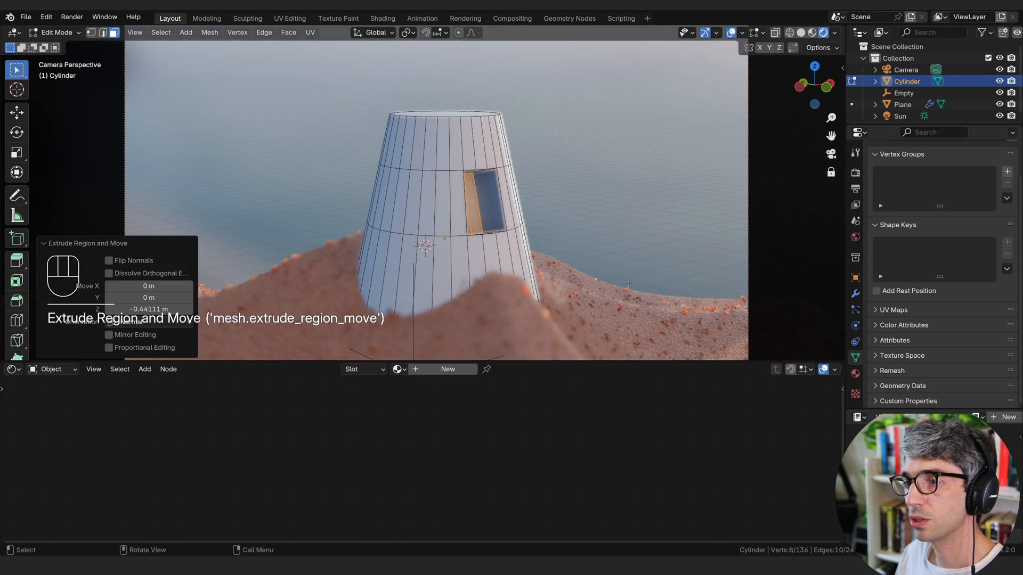
key("Tab")
Sample the camera's depth of field Focus Distance from the tower wall beside the window.
left_click(405, 275)
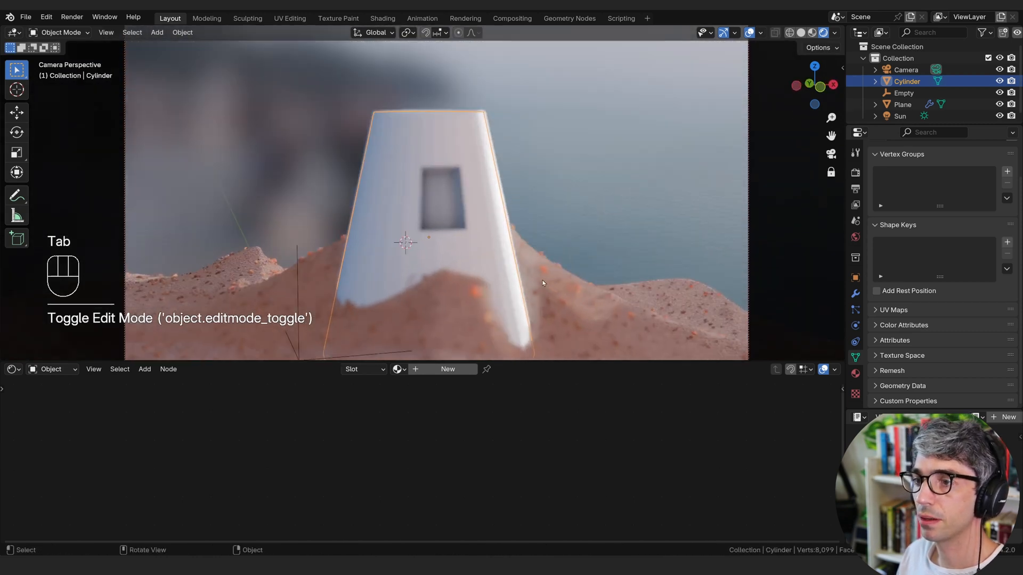
key("shift+b")
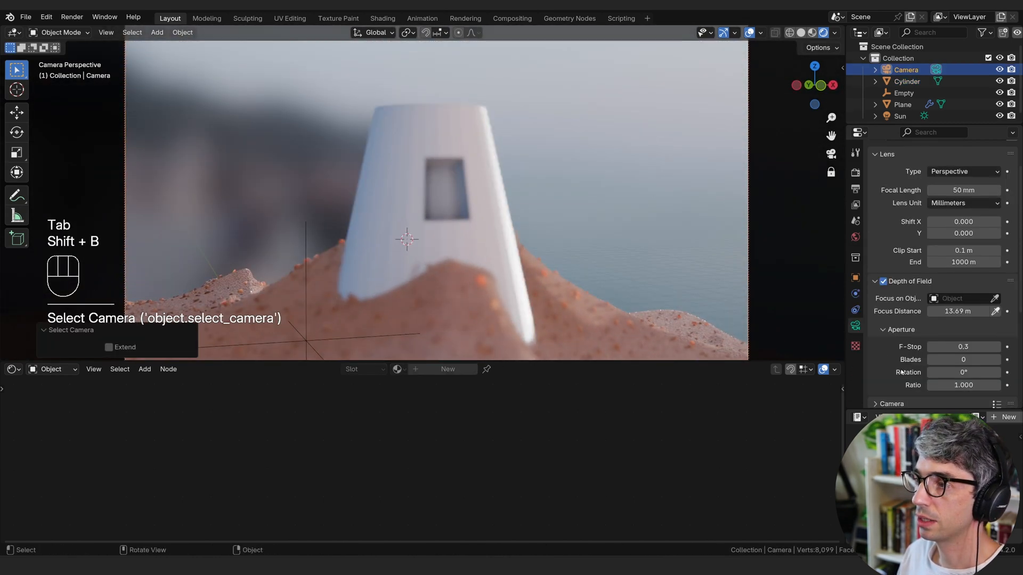
left_click(995, 311)
left_click(466, 228)
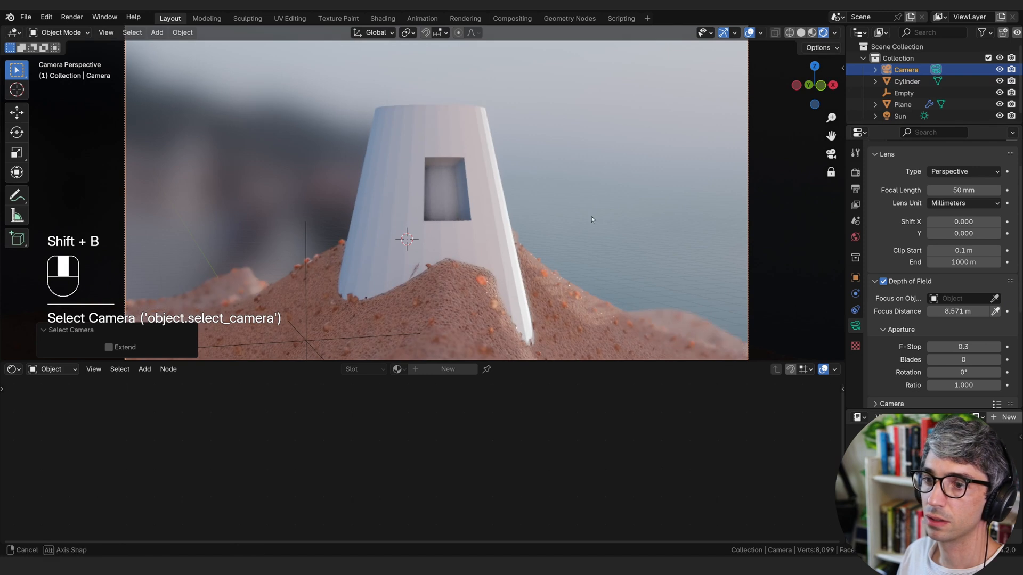
mouse_move(598, 207)
middle_mouse_down()
mouse_move(574, 212)
mouse_move(595, 206)
middle_mouse_up()
Add a Geometry Nodes modifier to the tower with a new node group named Sand_castle and open it in the Geometry Node Editor.
left_click(479, 174)
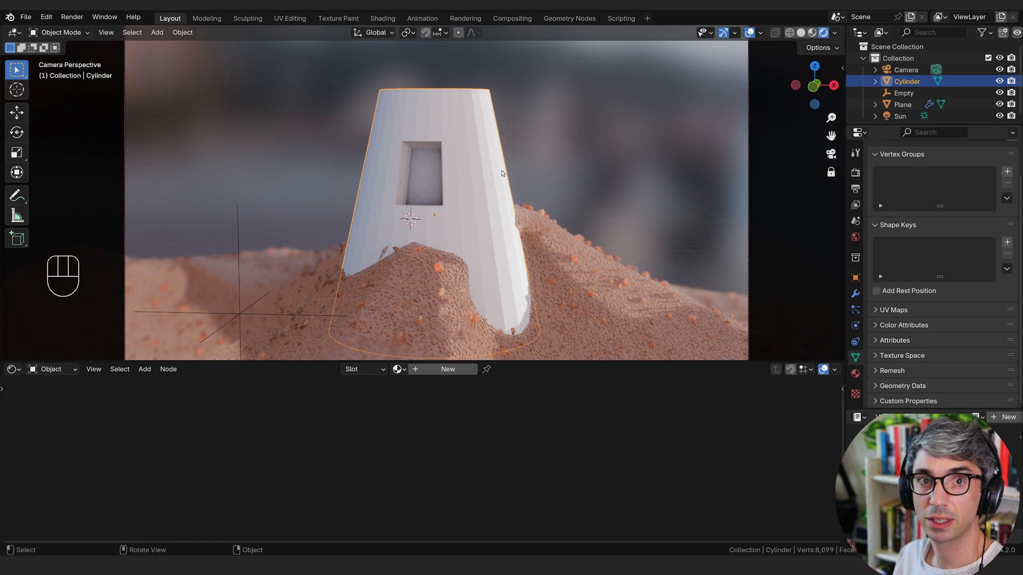
left_click(856, 294)
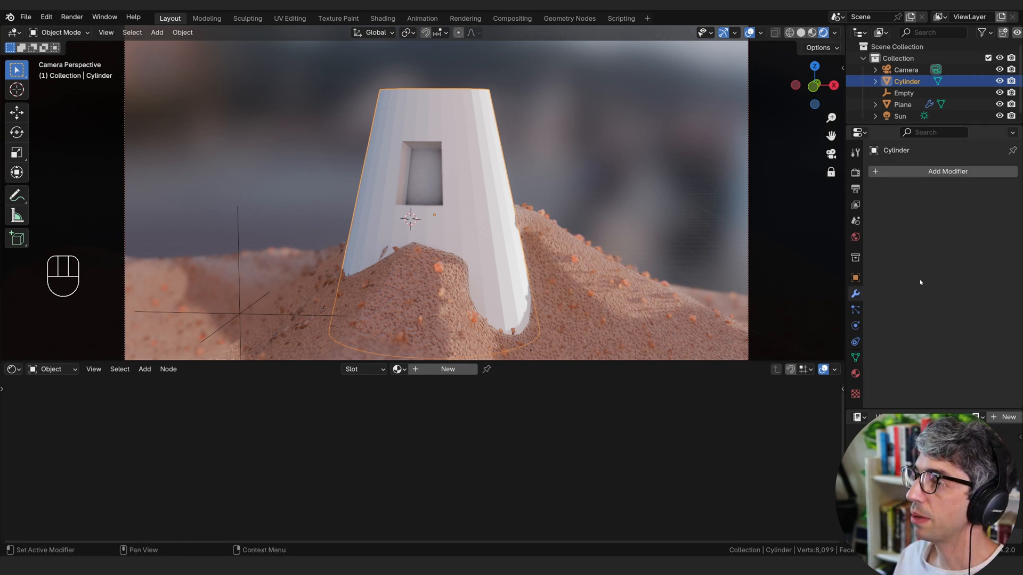
left_click(958, 171)
left_click(957, 172)
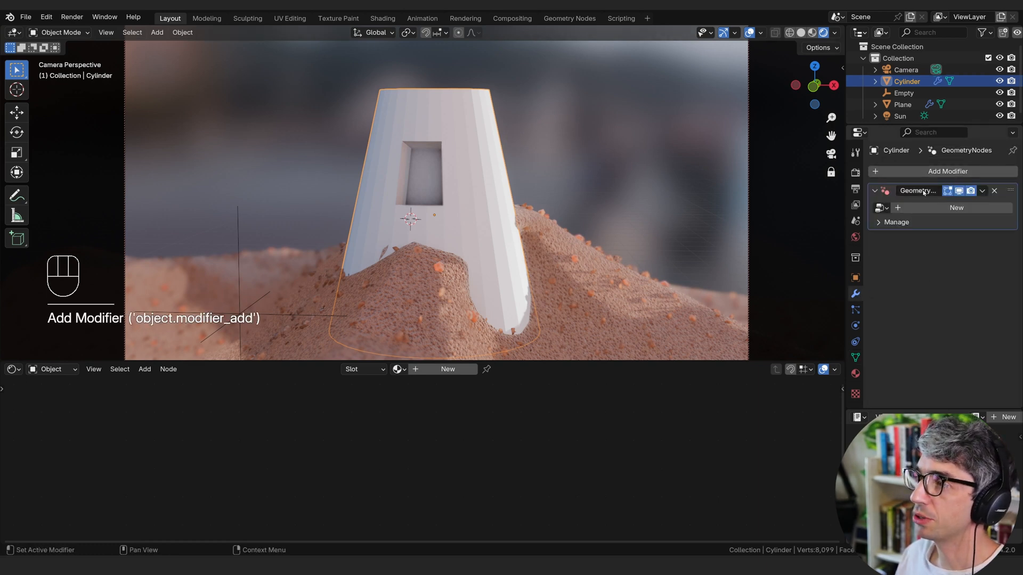
left_click(930, 212)
left_click(929, 210)
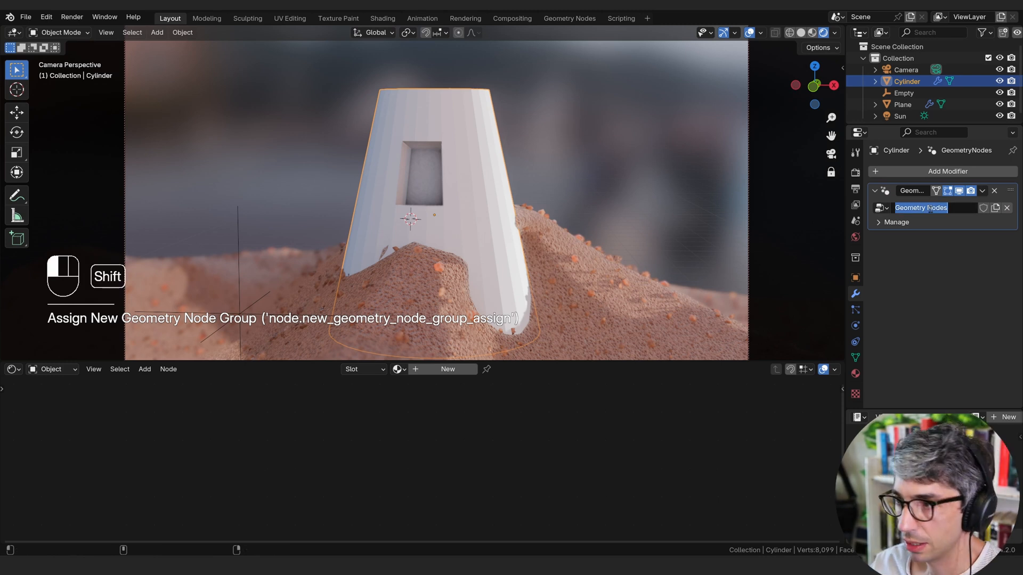
type("Sand_c")
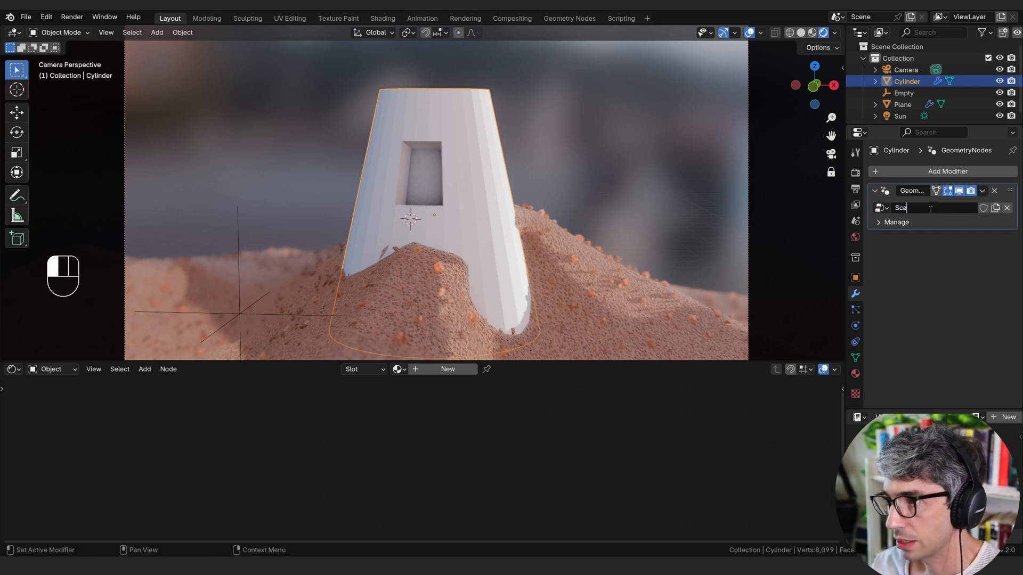
type("astle")
key("Return")
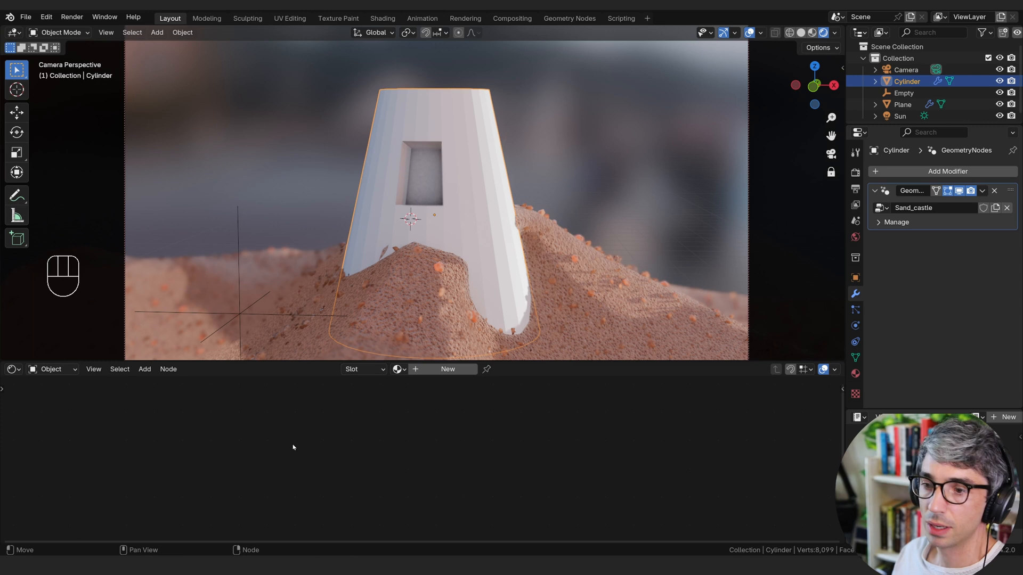
left_click(13, 369)
left_click(90, 464)
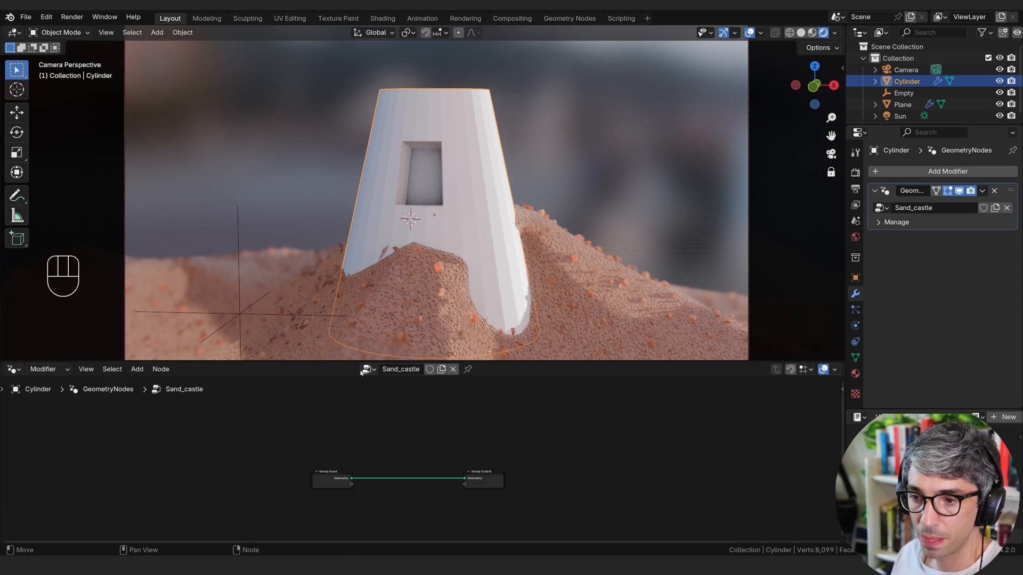
Spread the Group Input and Group Output nodes apart and insert a Mesh to Volume node on the link between them.
scroll(359, 448, "up", 2)
left_click_drag(216, 415, 352, 494)
key("g")
left_click(248, 486)
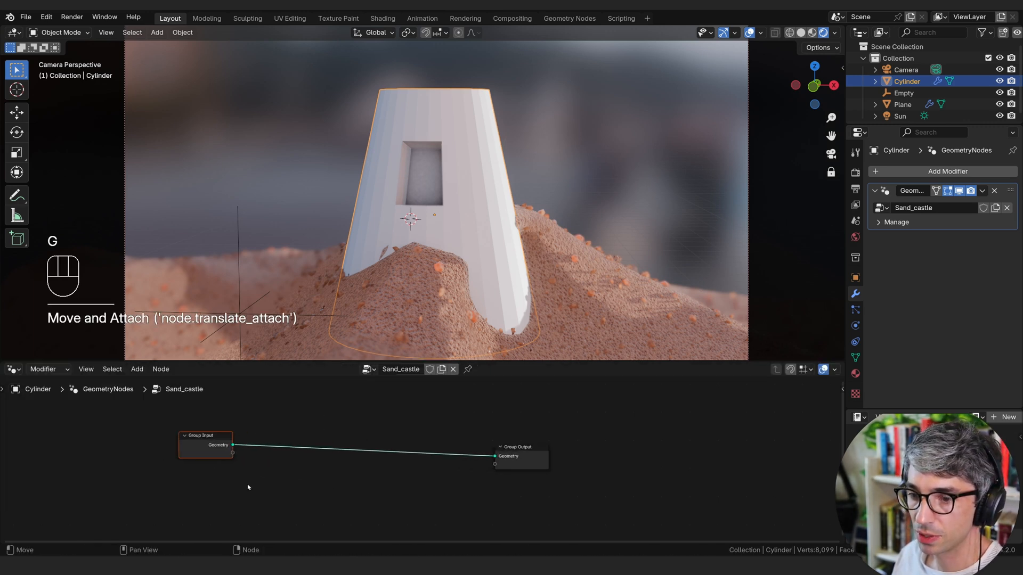
middle_click_drag(222, 467, 254, 470)
left_click_drag(229, 449, 211, 463)
left_click(236, 478)
key("shift+a")
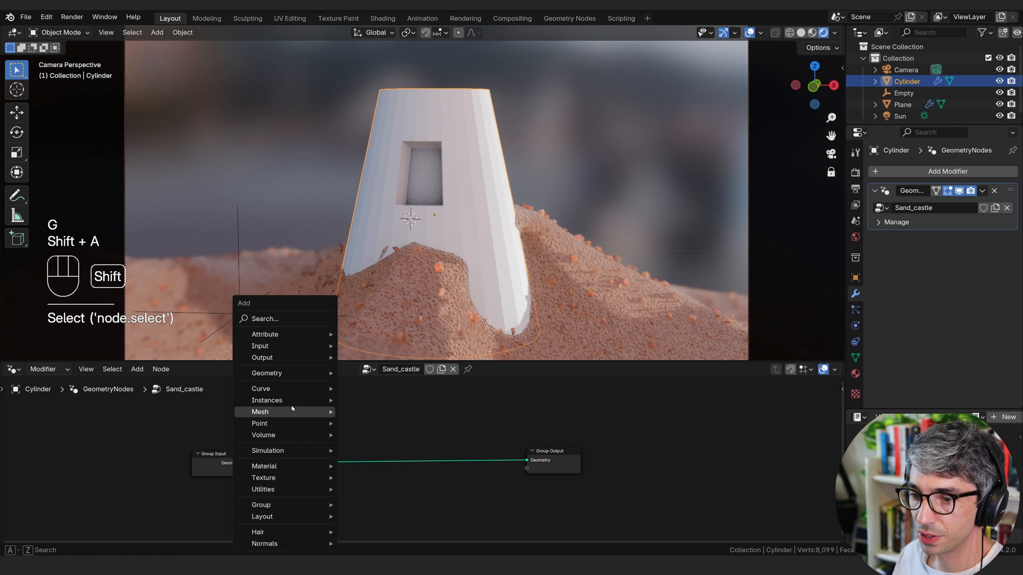
left_click(266, 318)
type("mesh to vo")
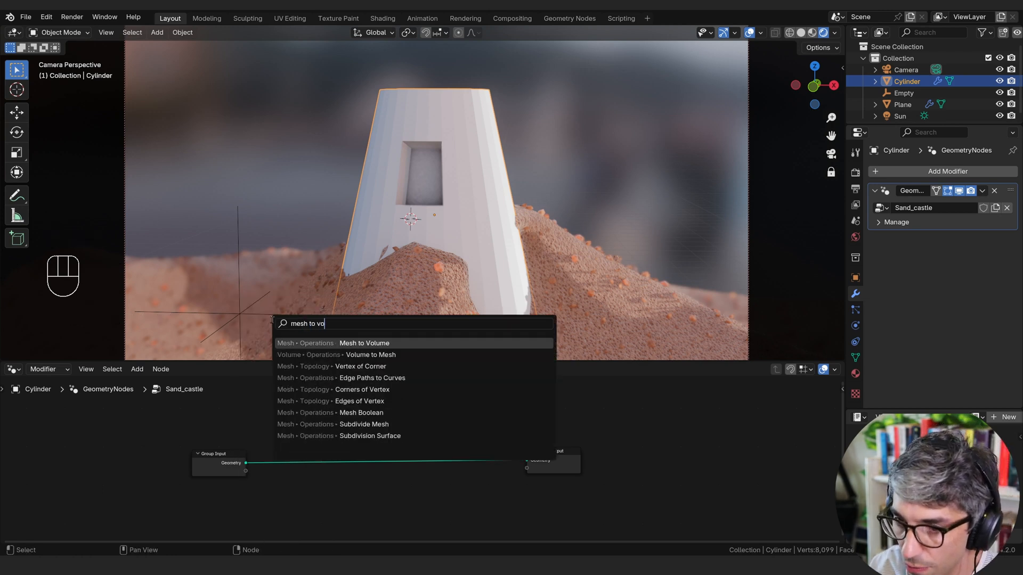
key("Return")
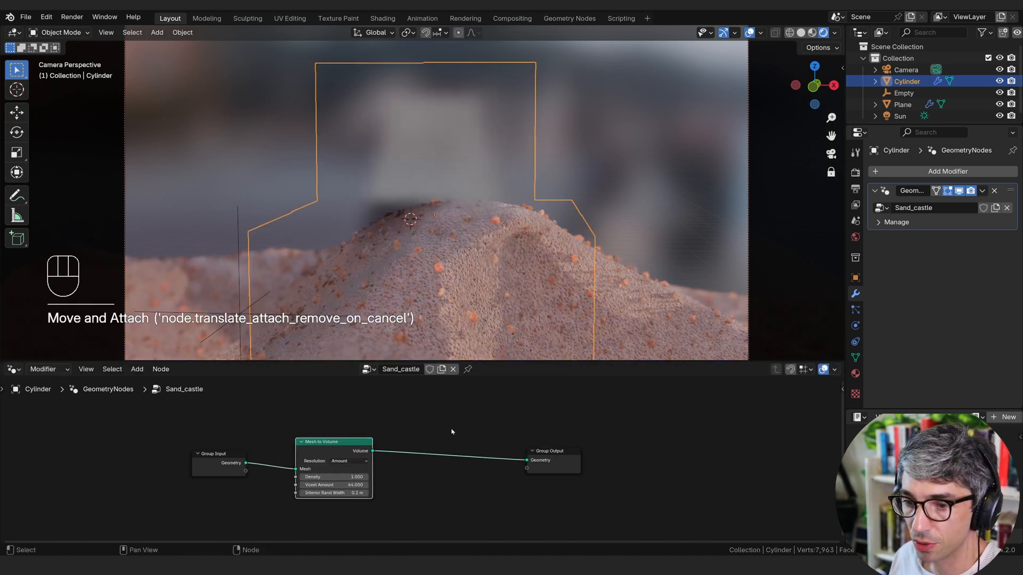
left_click(448, 432)
Insert a Volume to Mesh node between the Mesh to Volume and Group Output nodes.
left_click(481, 445)
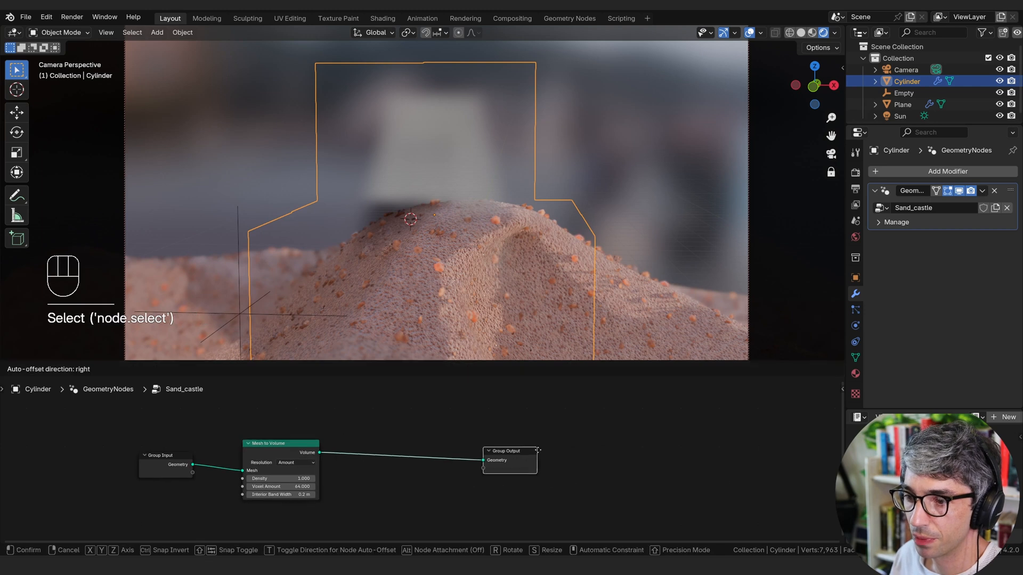
key("shift+a")
left_click(362, 319)
type("volume to")
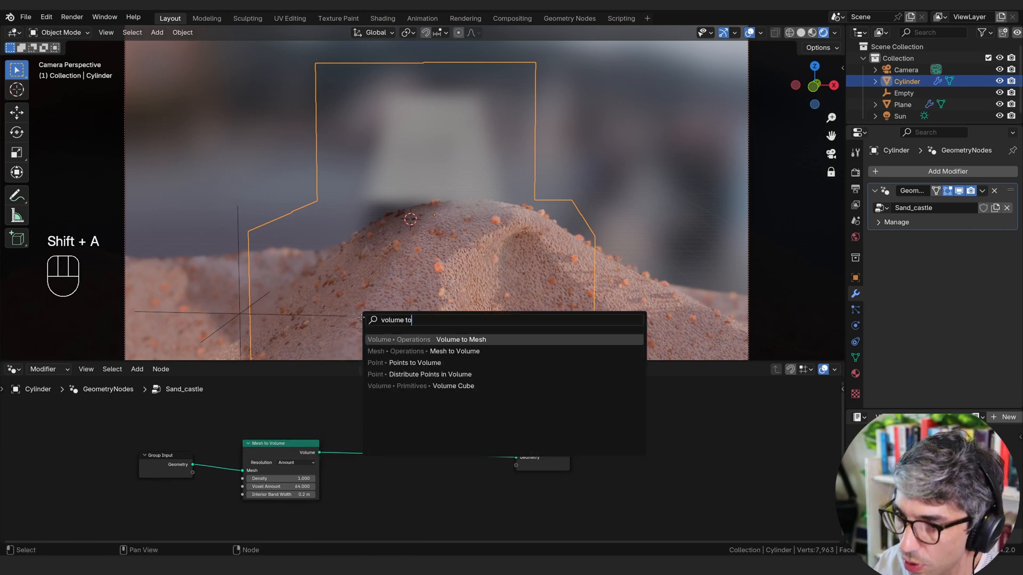
key("Return")
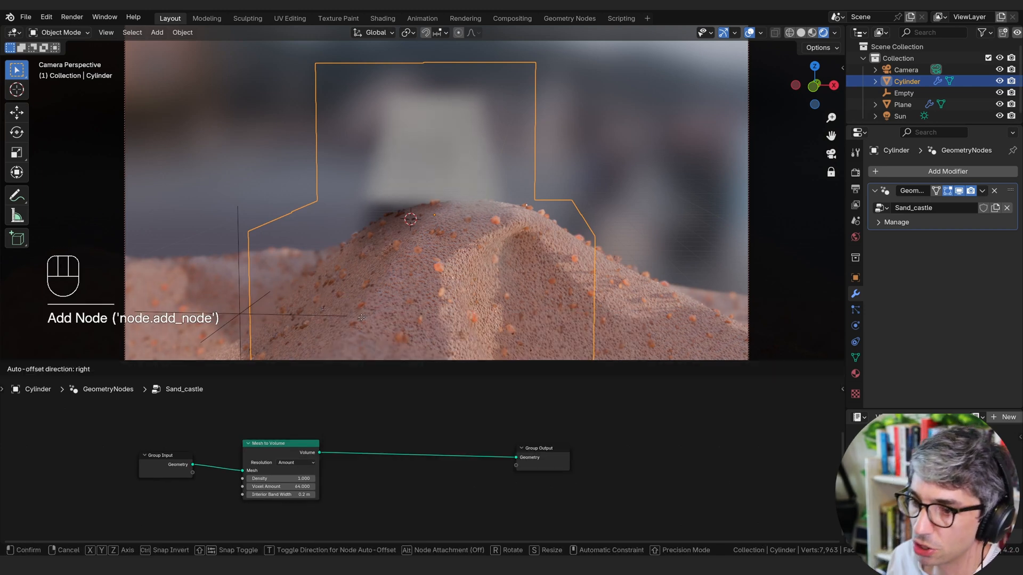
left_click(387, 428)
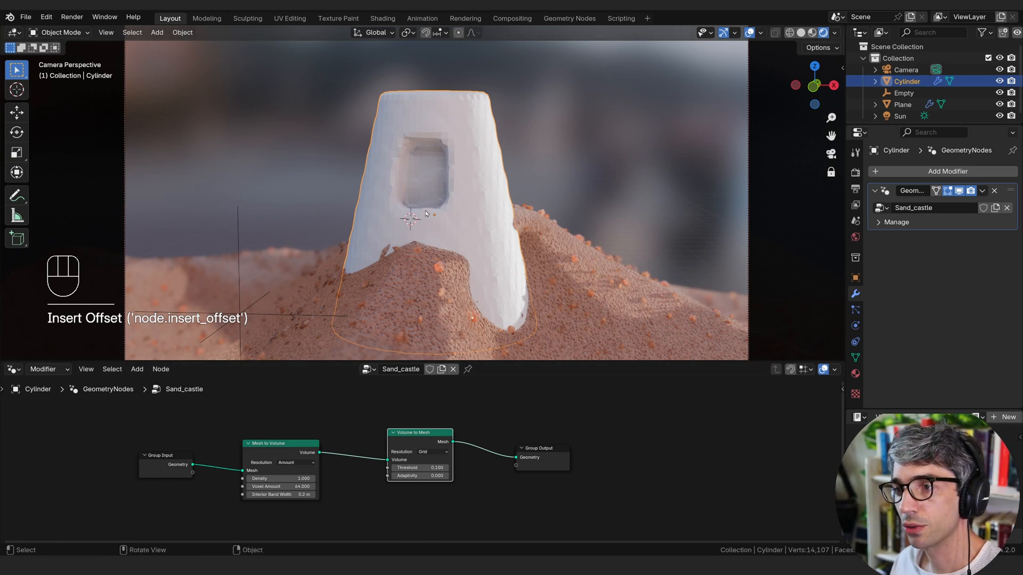
Insert a Set Material node between Volume to Mesh and Group Output, and assign the Sand material in it.
left_click_drag(554, 456, 632, 456)
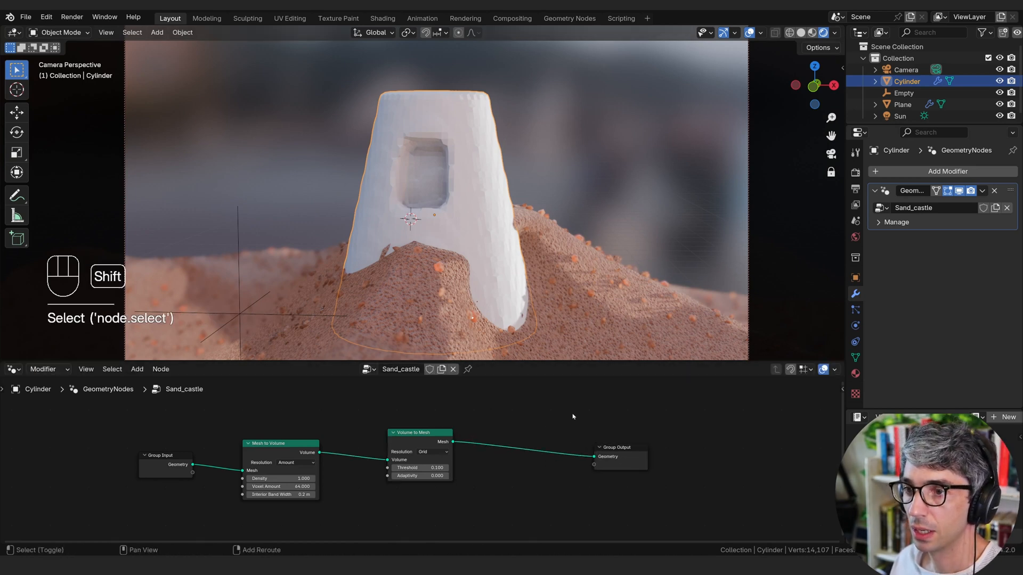
key("shift+a")
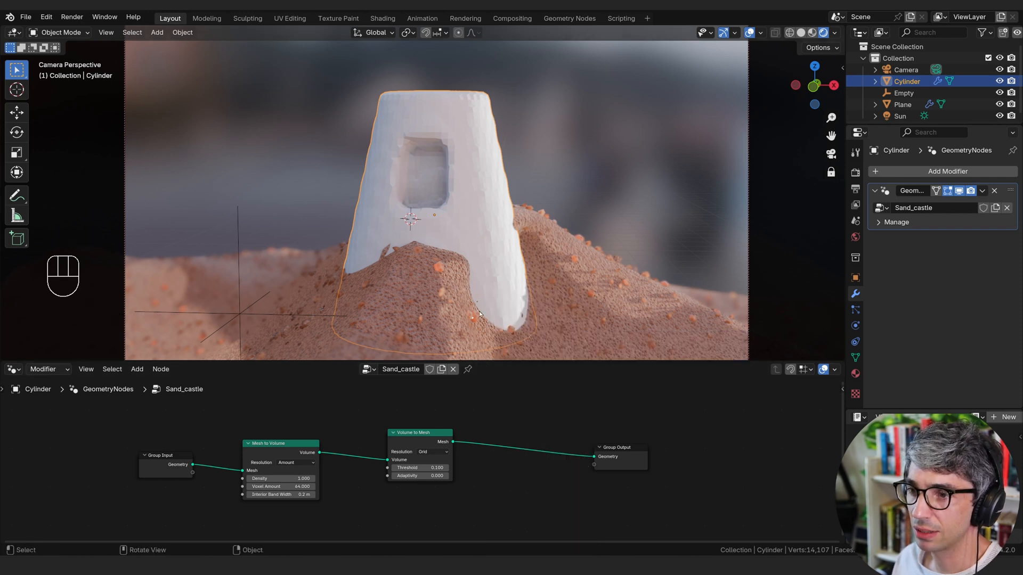
middle_click_drag(475, 316, 520, 296)
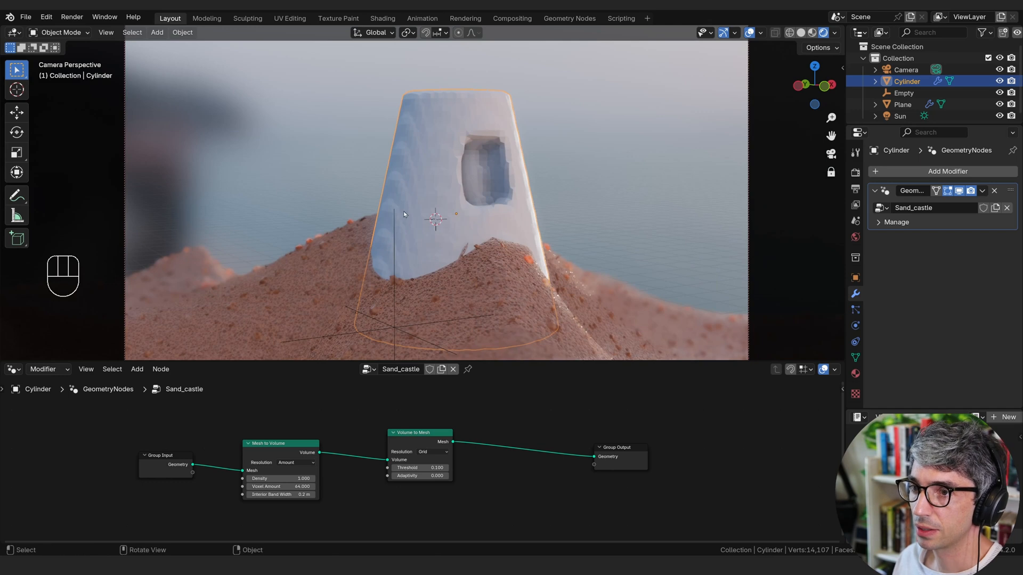
middle_click_drag(594, 460, 566, 457)
left_click(530, 423)
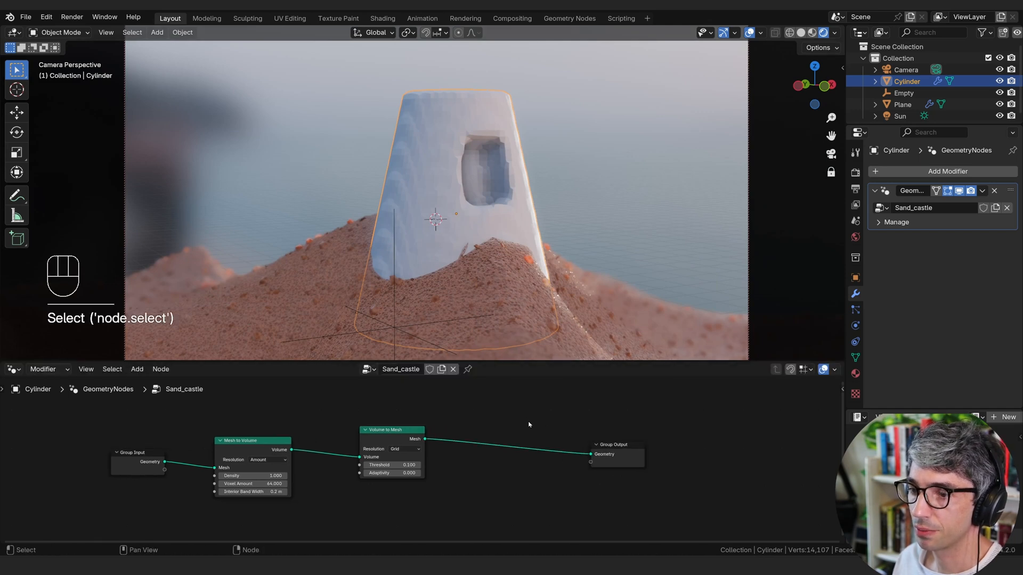
middle_click_drag(530, 423, 507, 429)
key("shift+a")
type("set")
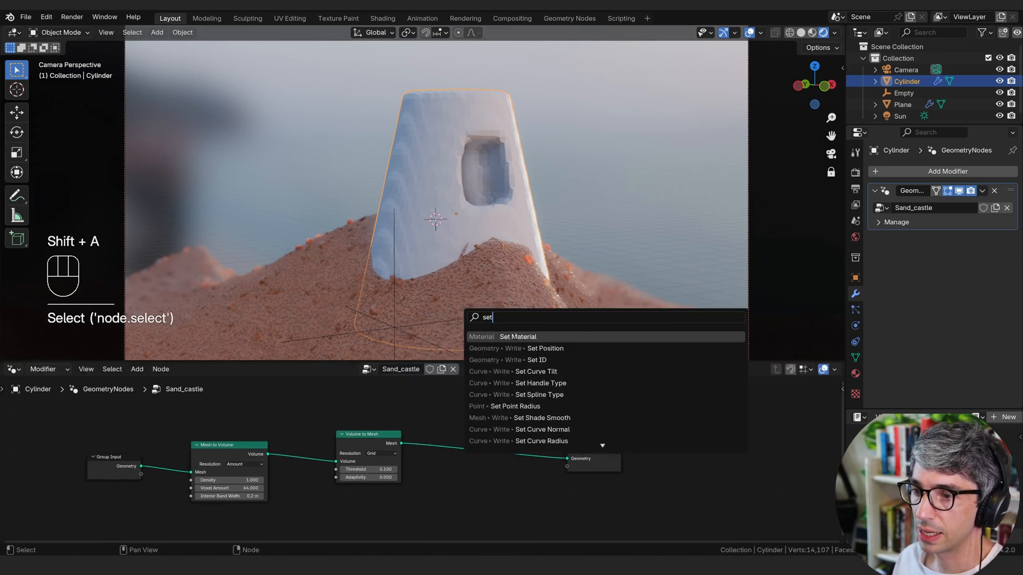
key("Return")
left_click(470, 432)
left_click(484, 465)
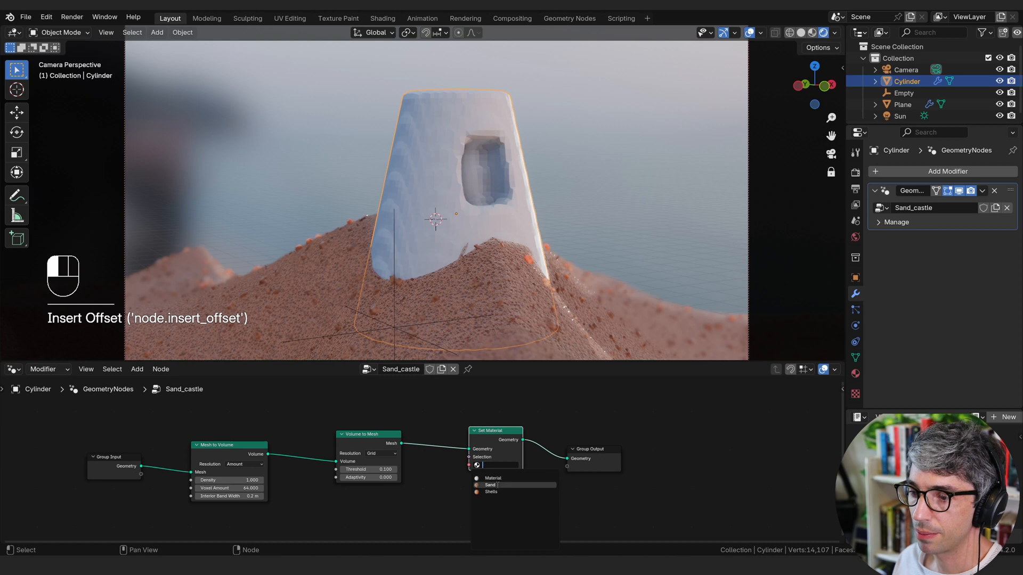
left_click(489, 485)
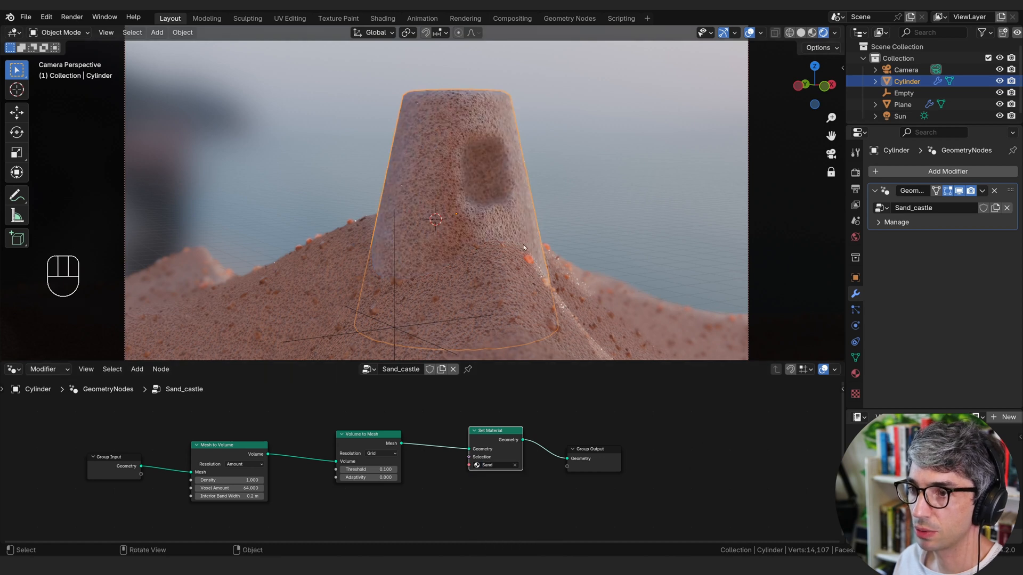
Add a second Geometry Nodes modifier to the tower and assign the existing Shells node group to it.
middle_click_drag(434, 205, 496, 202)
middle_click_drag(516, 248, 519, 252, "ctrl")
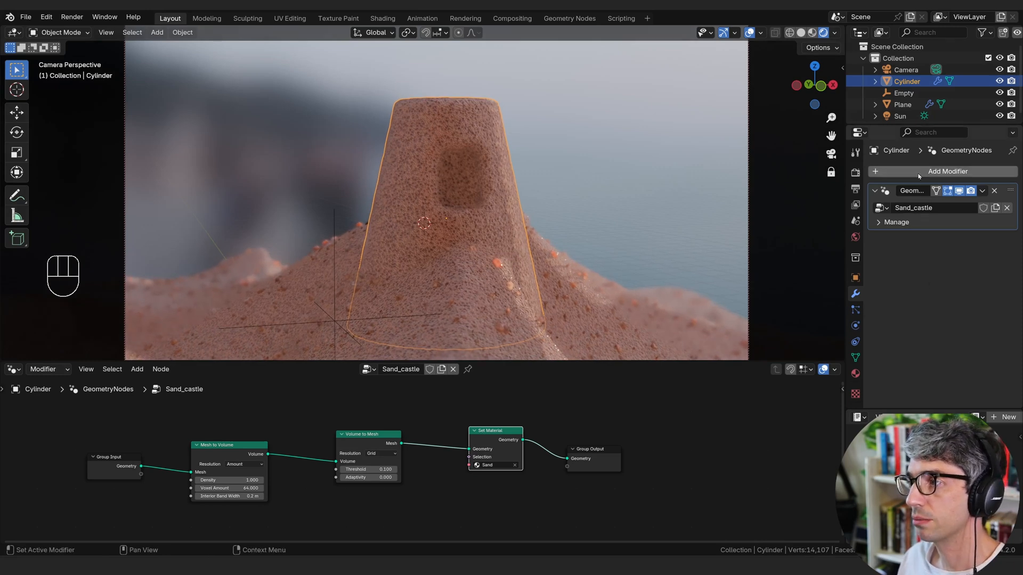
left_click(896, 171)
left_click(897, 174)
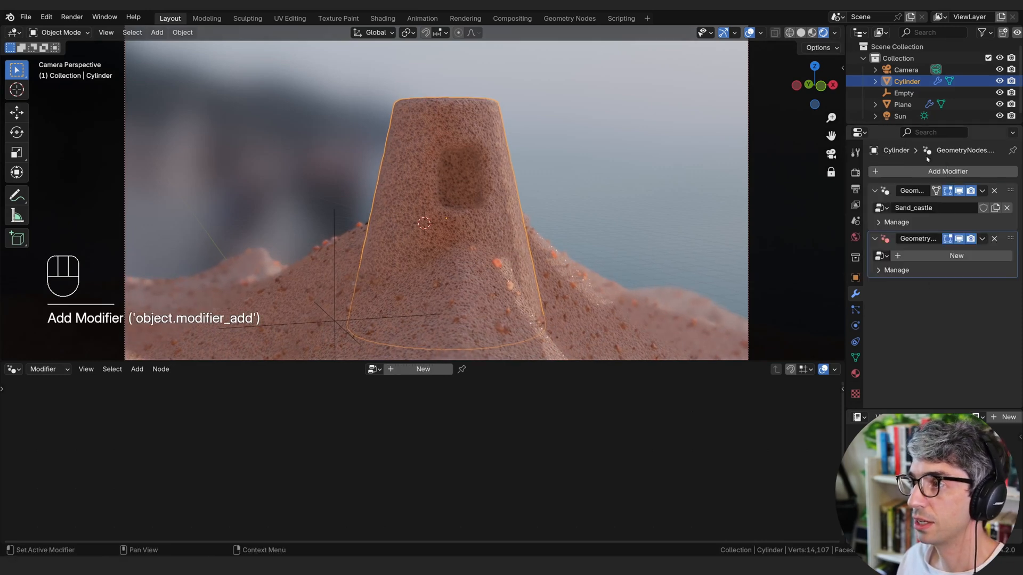
left_click(882, 256)
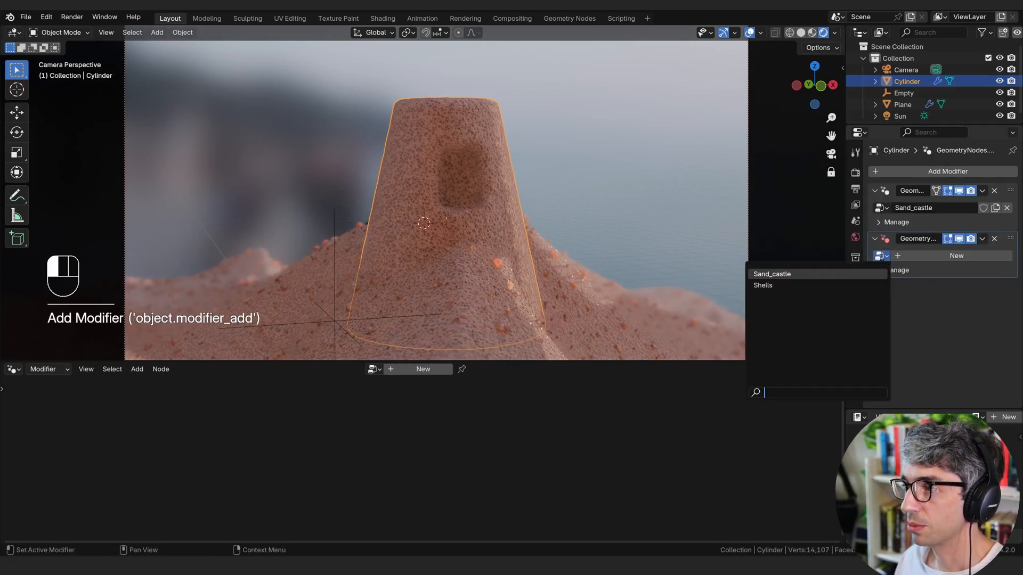
left_click(772, 287)
left_click(619, 210)
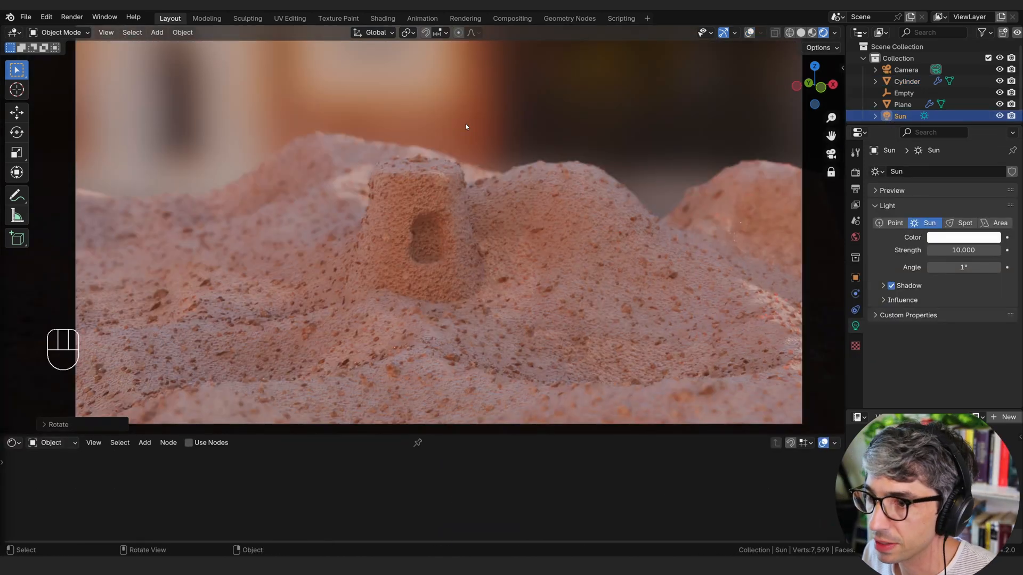
Set the Sun light's Strength to 50 and rotate the light to cast sunlight across the tower and dunes.
left_click(899, 117)
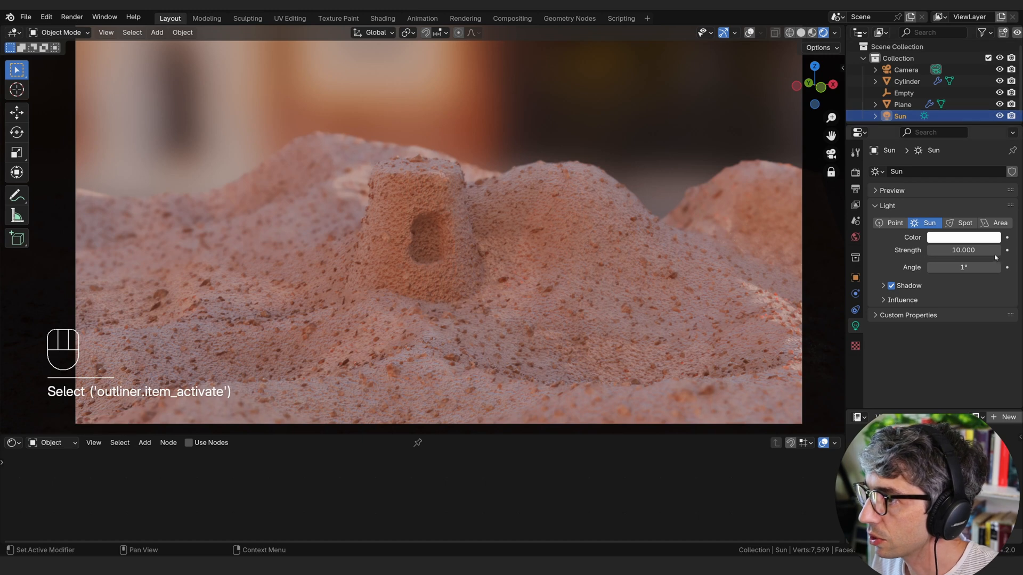
left_click(974, 248)
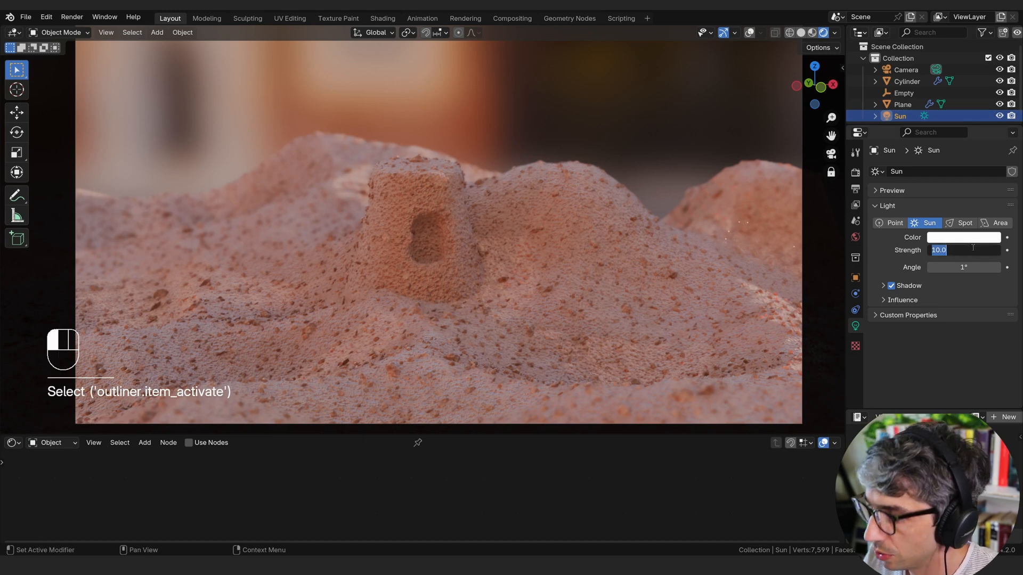
type("50")
key("Return")
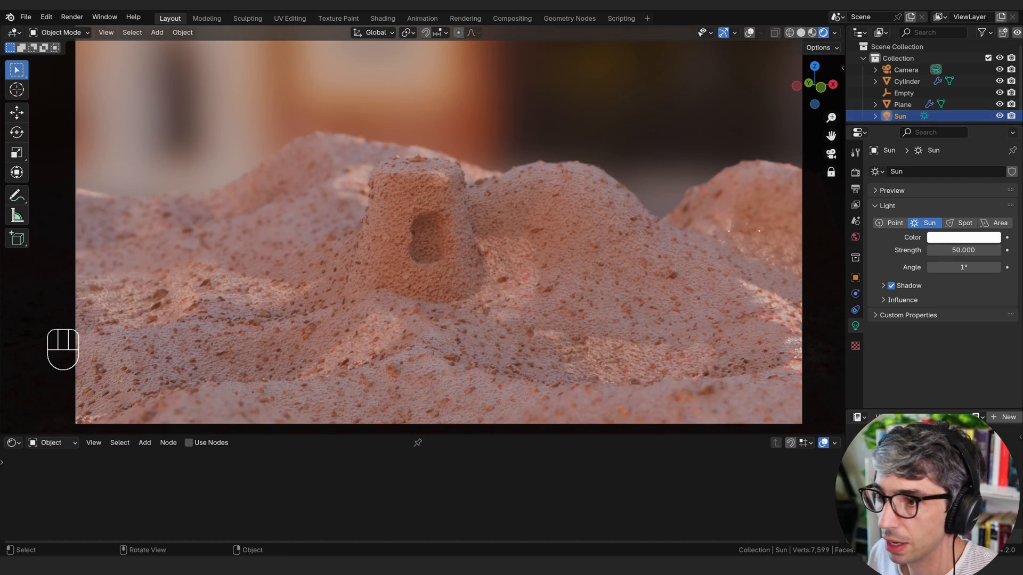
key("r")
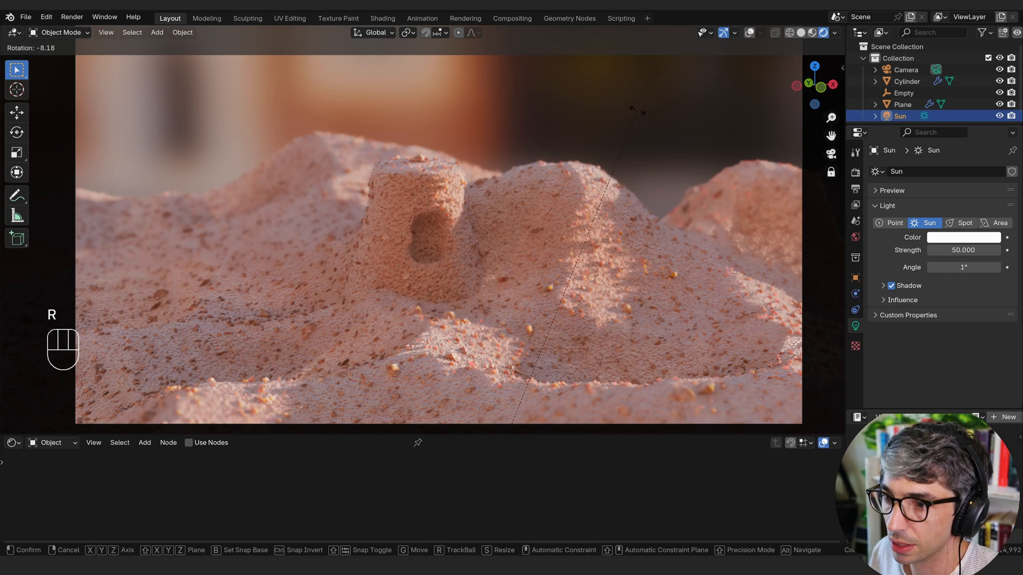
left_click(525, 142)
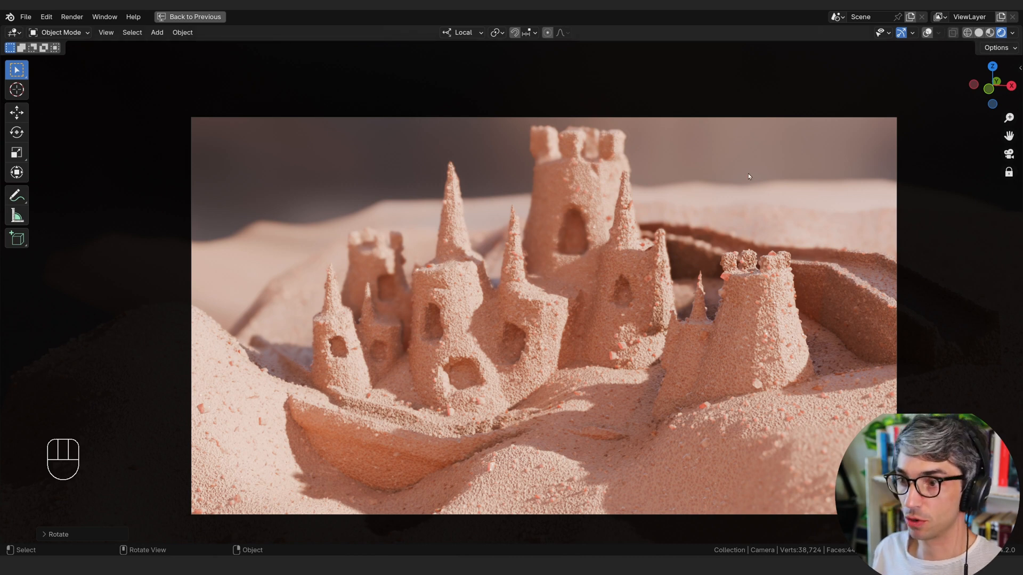
key("ctrl+space")
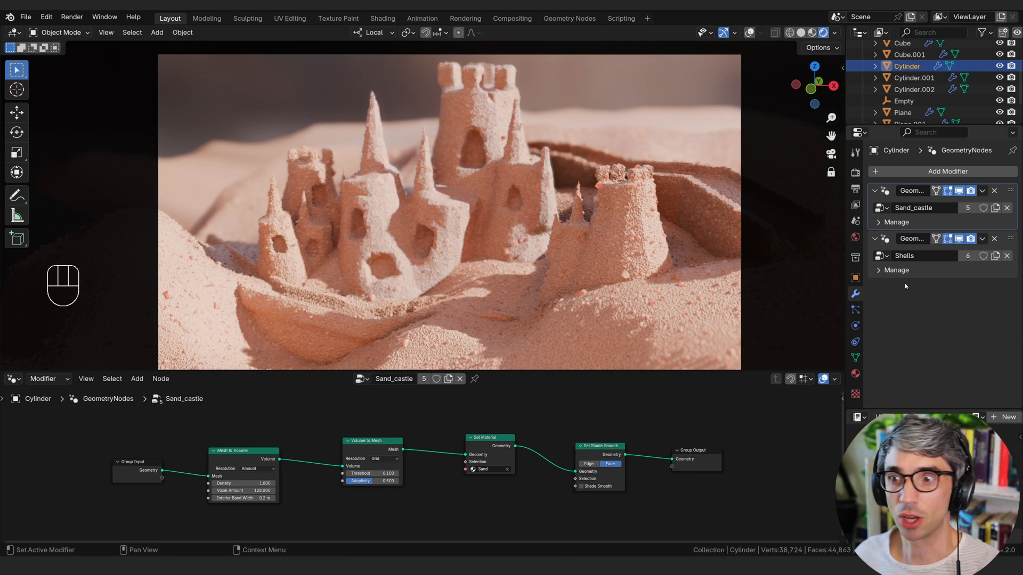
key("ctrl+space")
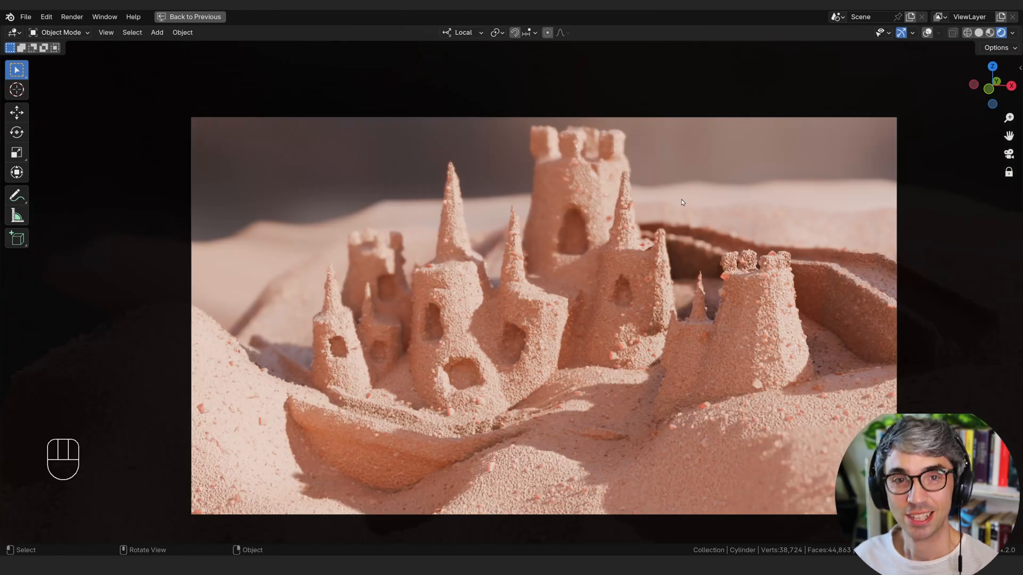